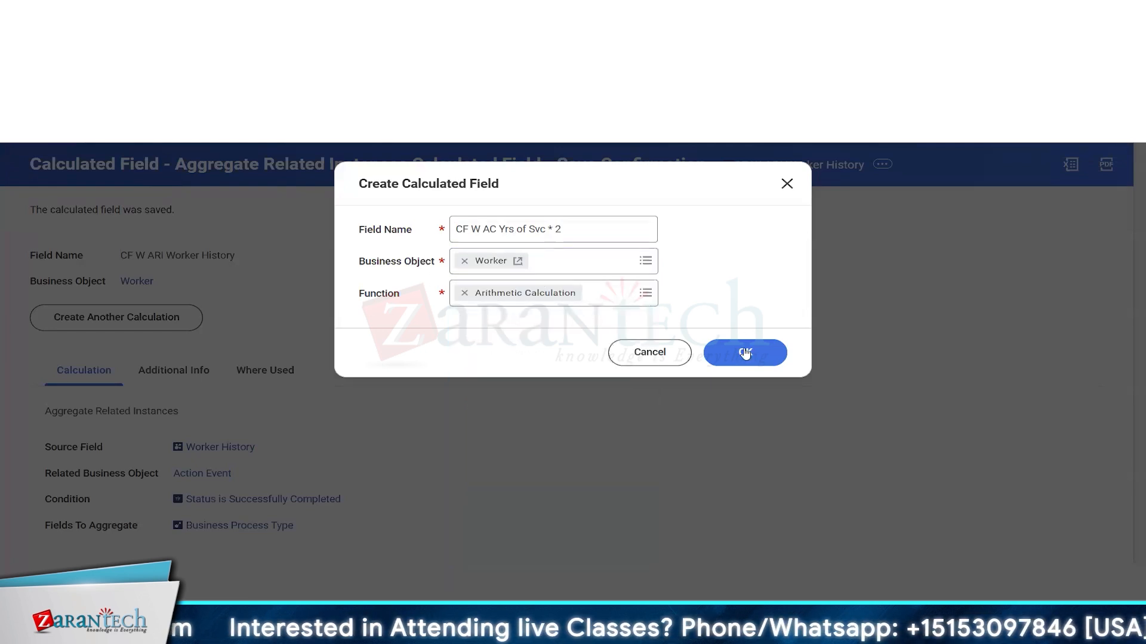
Step: Confirm creating the Worker calculated field CF W AC Yrs of Svc * 2 with the Arithmetic Calculation function
{"action": "left_click", "coordinate": [746, 354]}
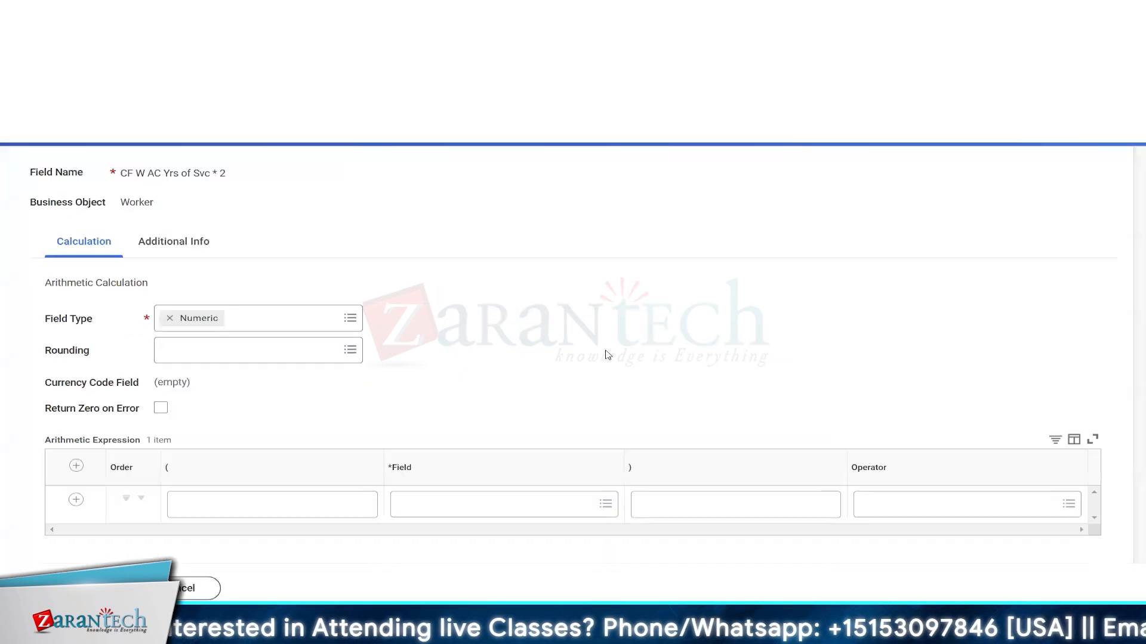
{"action": "left_click_drag", "start_coordinate": [55, 282], "coordinate": [136, 281]}
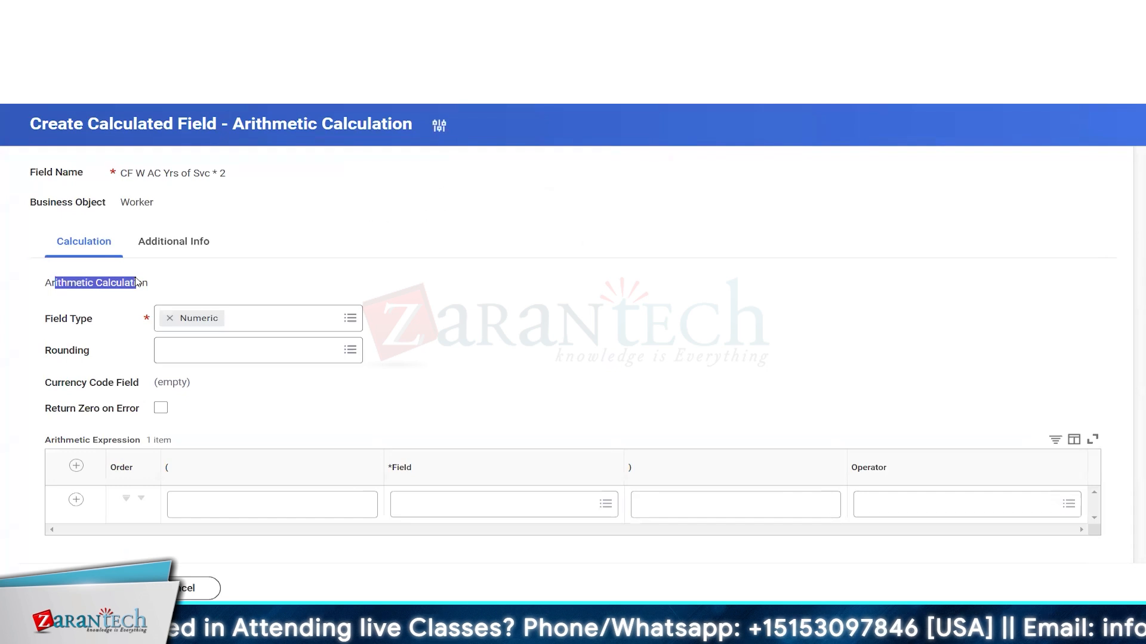
{"action": "left_click_drag", "start_coordinate": [46, 318], "coordinate": [97, 320]}
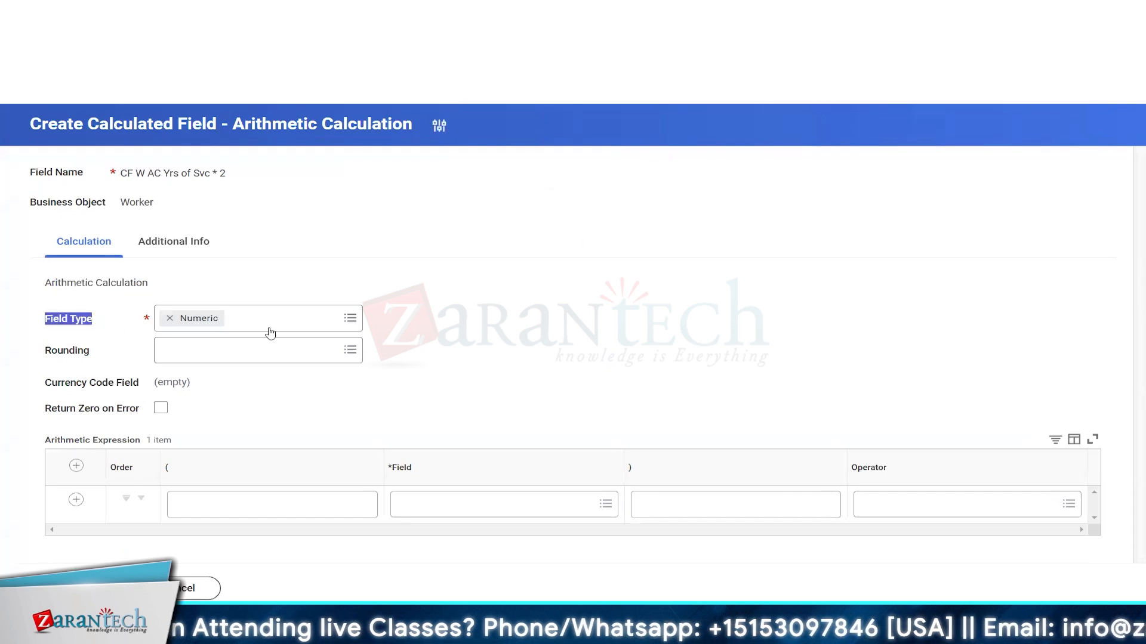
{"action": "left_click", "coordinate": [473, 321]}
Step: Look through the rounding options and set the calculation's rounding to Round down to nearest 1
{"action": "left_click", "coordinate": [350, 350]}
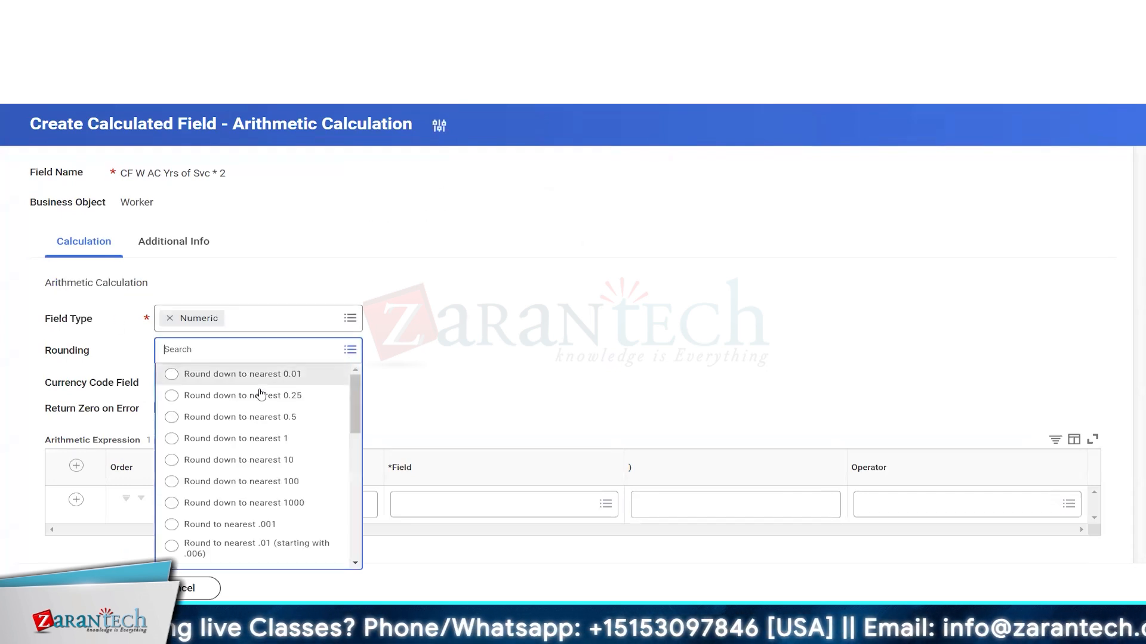
{"action": "scroll", "coordinate": [260, 438], "scroll_direction": "down", "scroll_amount": 7}
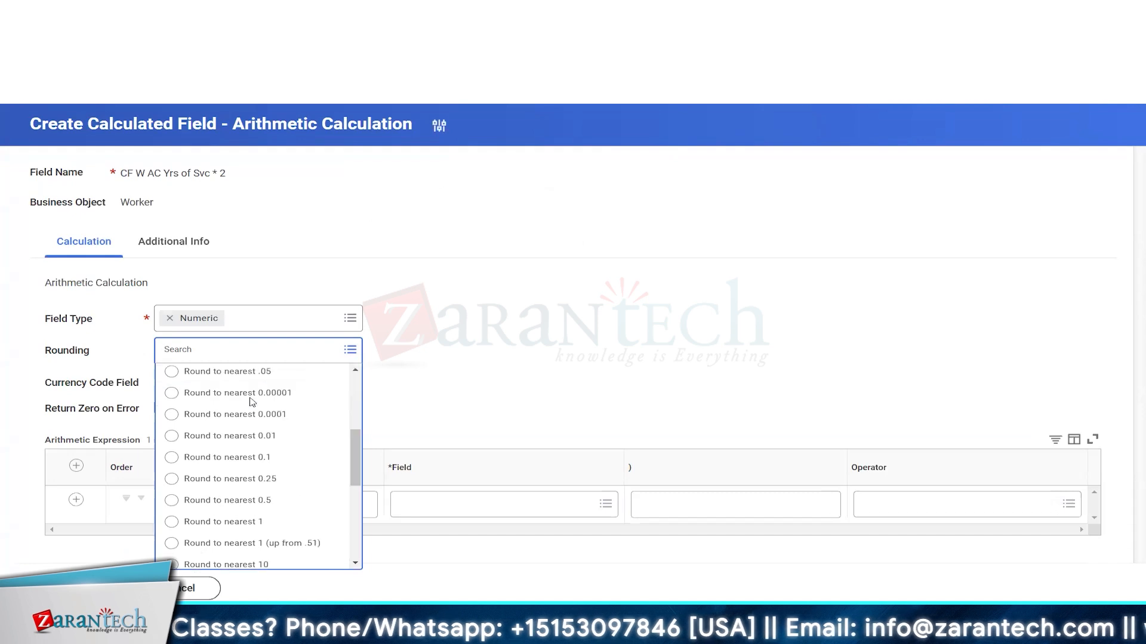
{"action": "scroll", "coordinate": [261, 439], "scroll_direction": "up", "scroll_amount": 1}
{"action": "scroll", "coordinate": [272, 468], "scroll_direction": "down", "scroll_amount": 3}
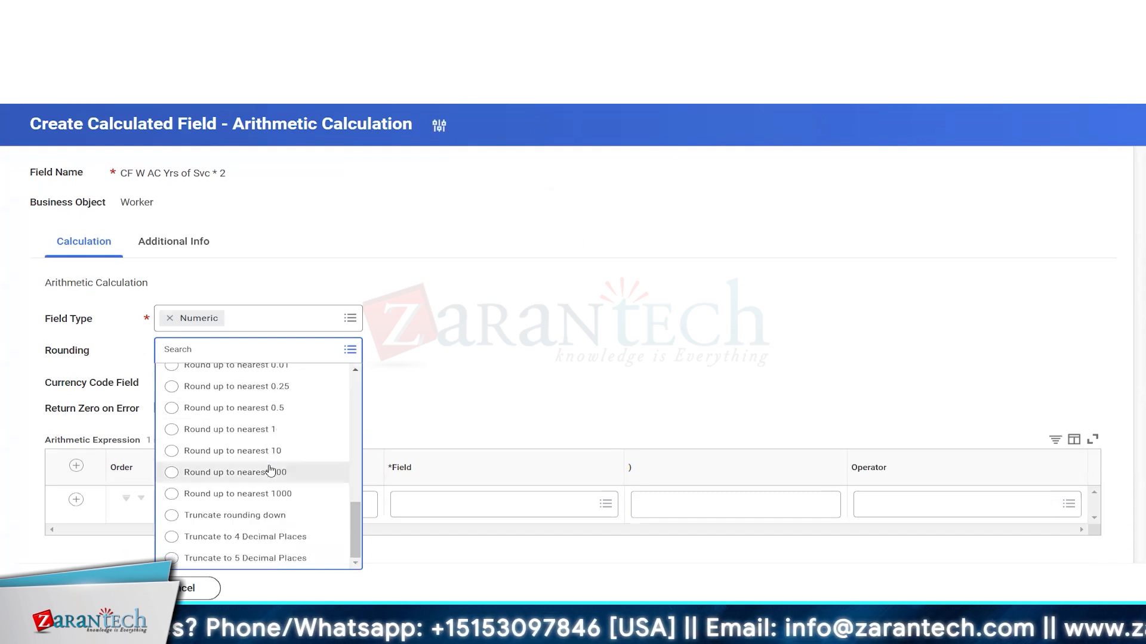
{"action": "scroll", "coordinate": [271, 470], "scroll_direction": "up", "scroll_amount": 10}
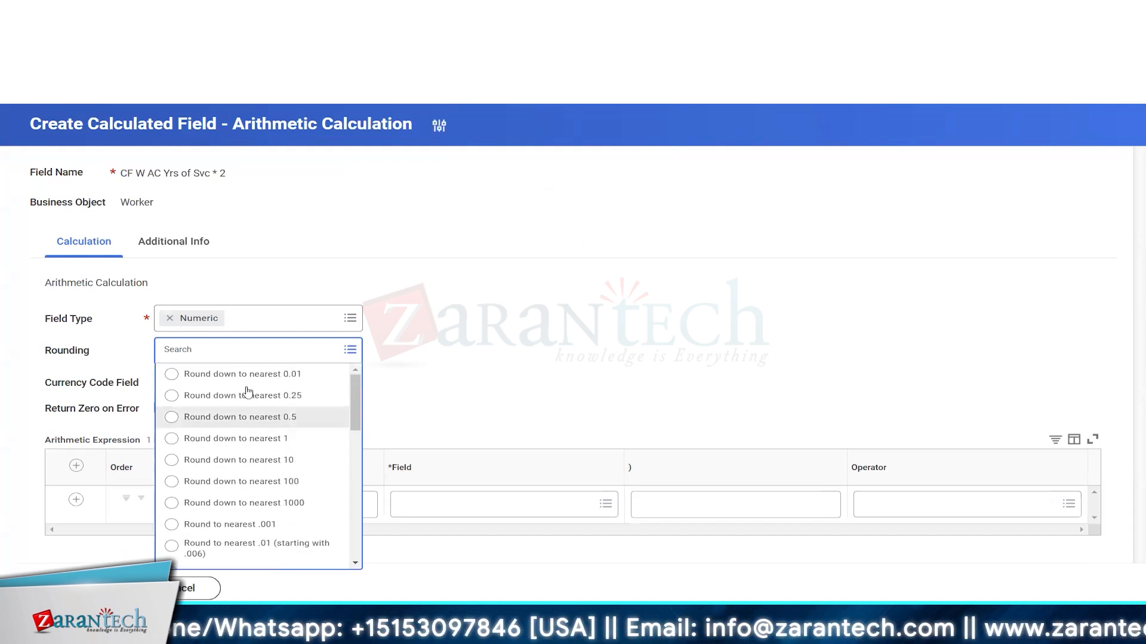
{"action": "scroll", "coordinate": [262, 474], "scroll_direction": "down", "scroll_amount": 2}
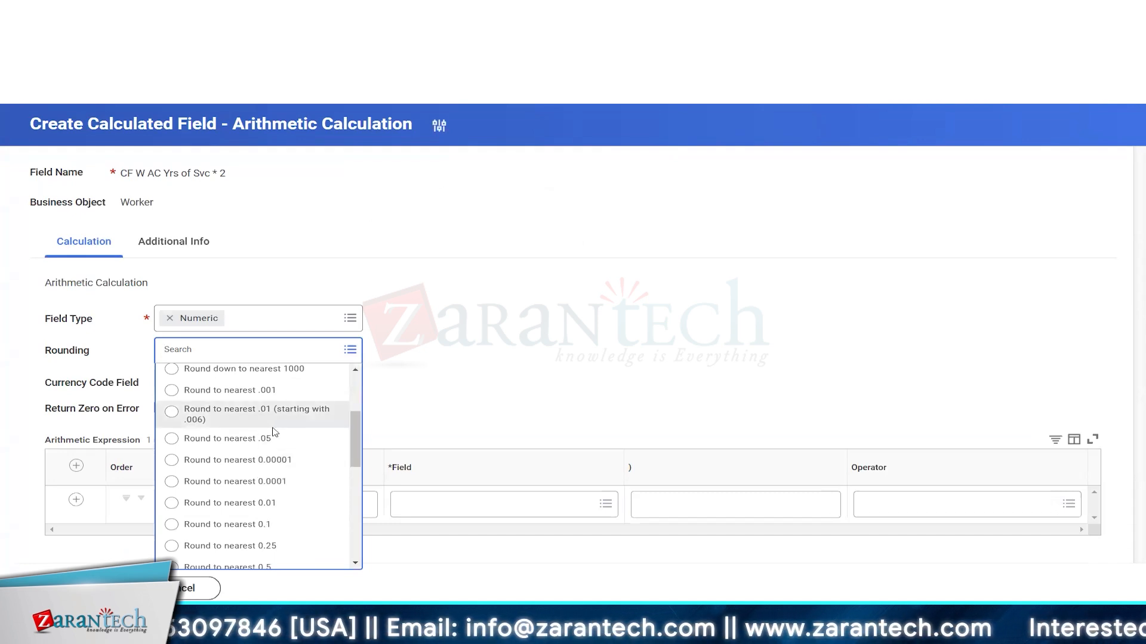
{"action": "scroll", "coordinate": [274, 434], "scroll_direction": "up", "scroll_amount": 1}
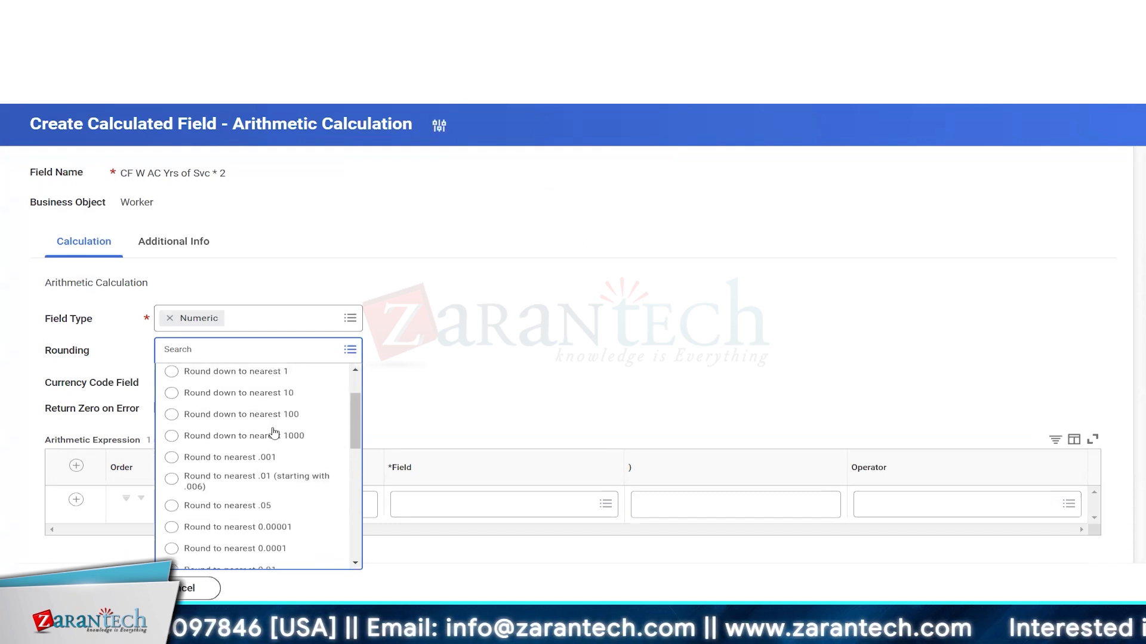
{"action": "left_click", "coordinate": [332, 377]}
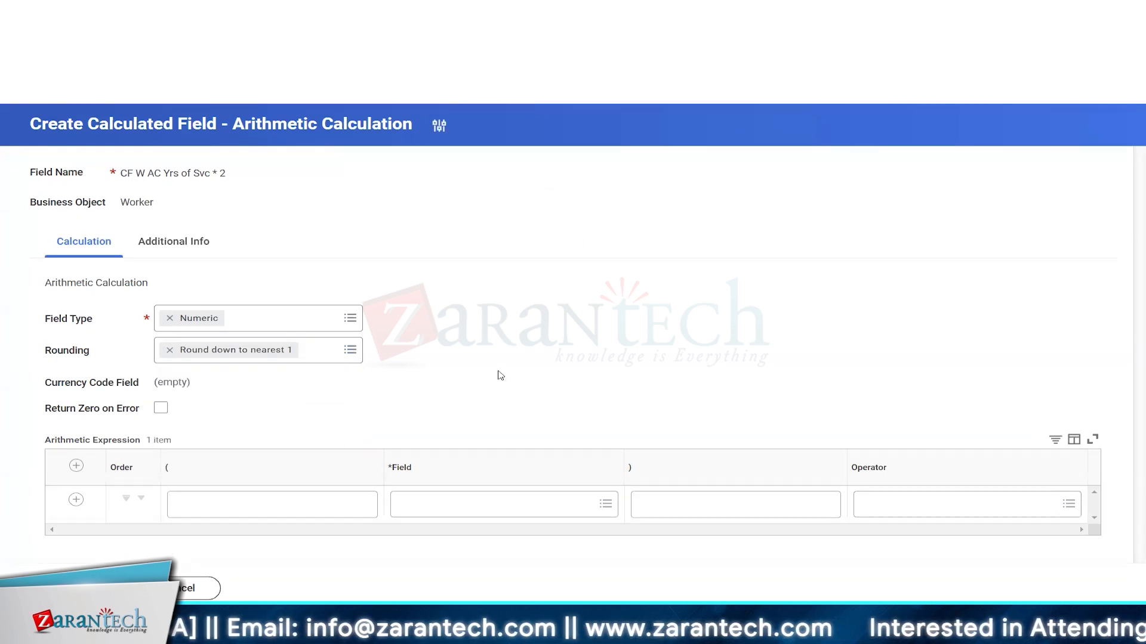
Step: Set the first arithmetic expression row to the Years of Service field with the * (Multiply) operator
{"action": "left_click", "coordinate": [466, 500]}
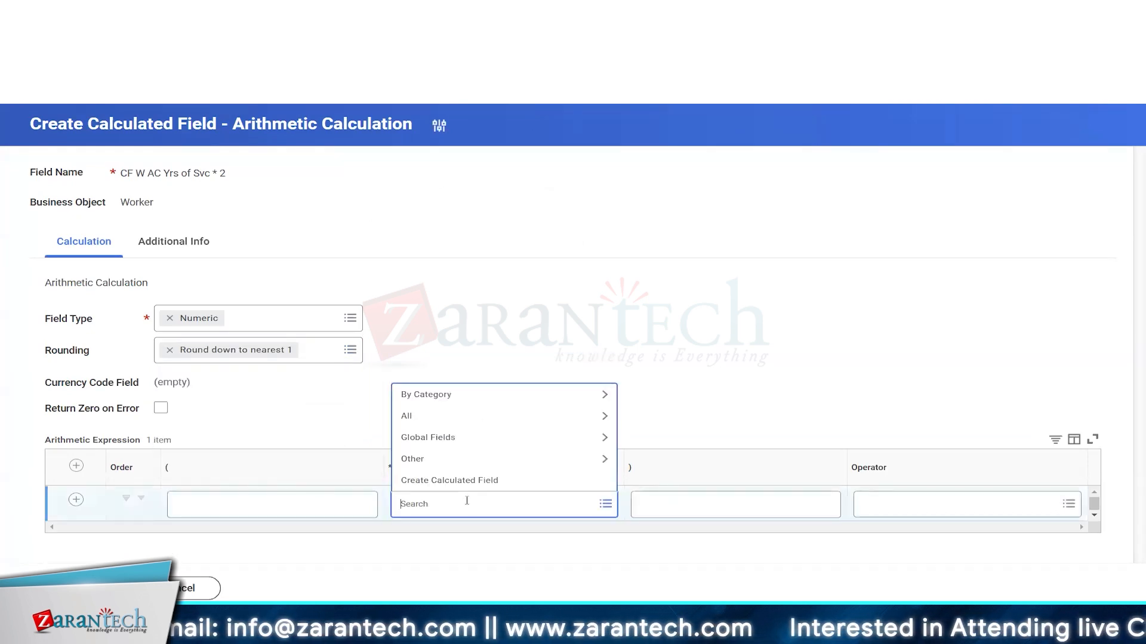
{"action": "type", "text": "years of serv"}
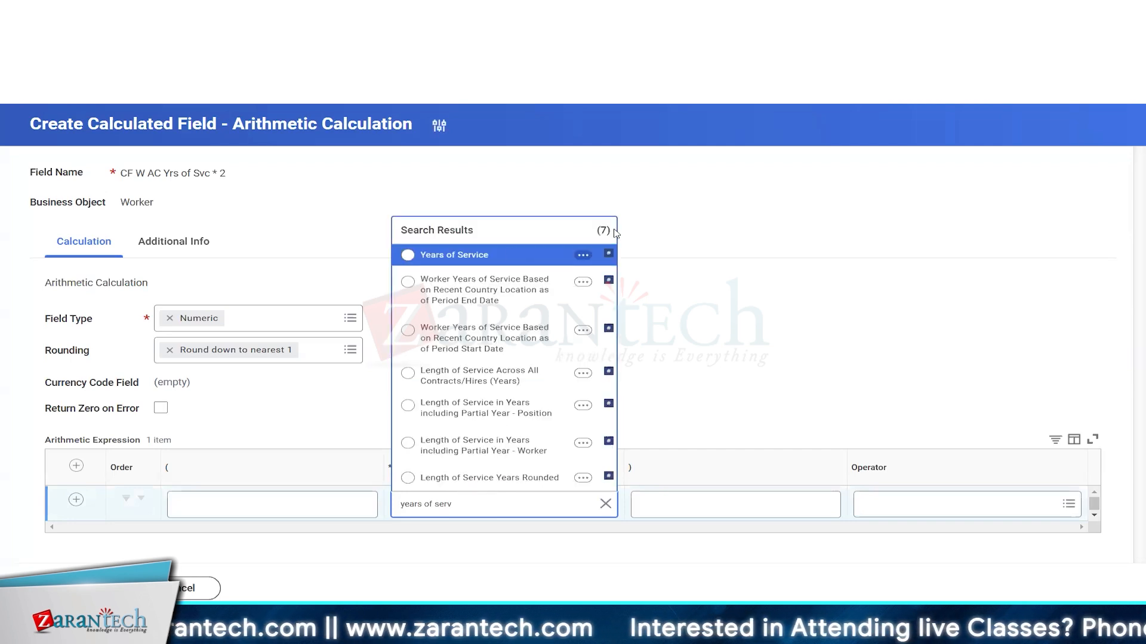
{"action": "left_click", "coordinate": [501, 255]}
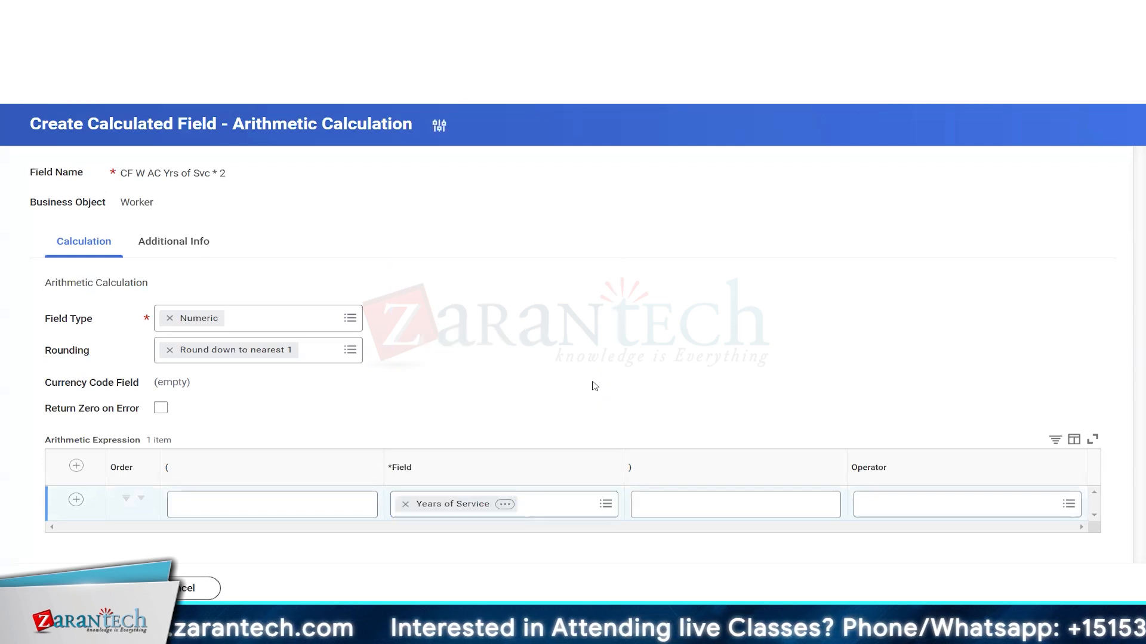
{"action": "left_click", "coordinate": [893, 507]}
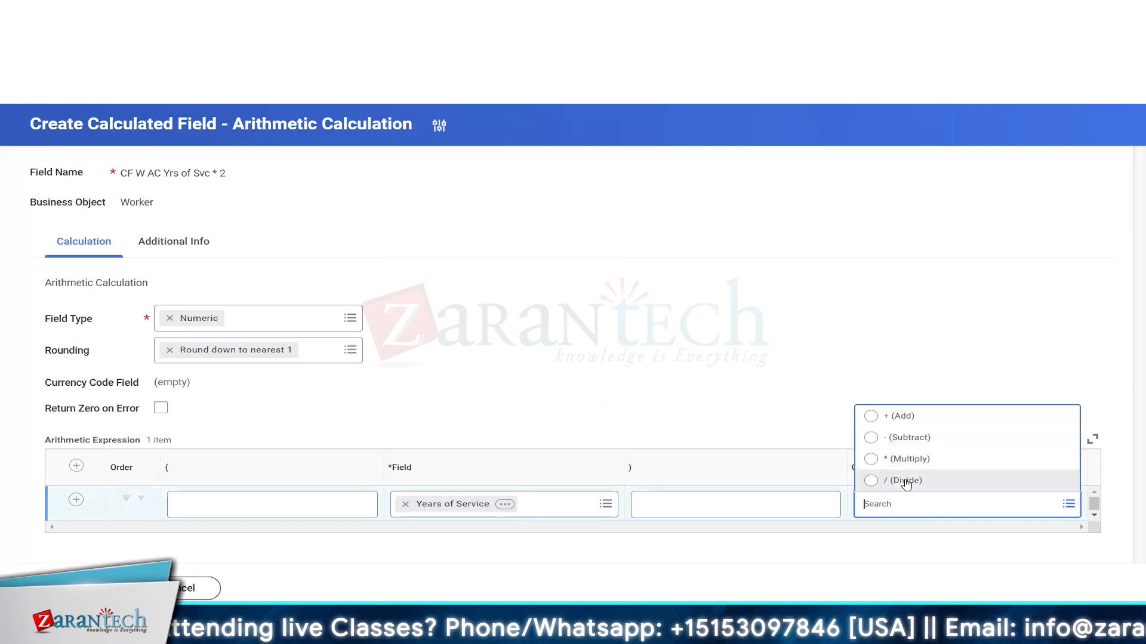
{"action": "left_click", "coordinate": [897, 460]}
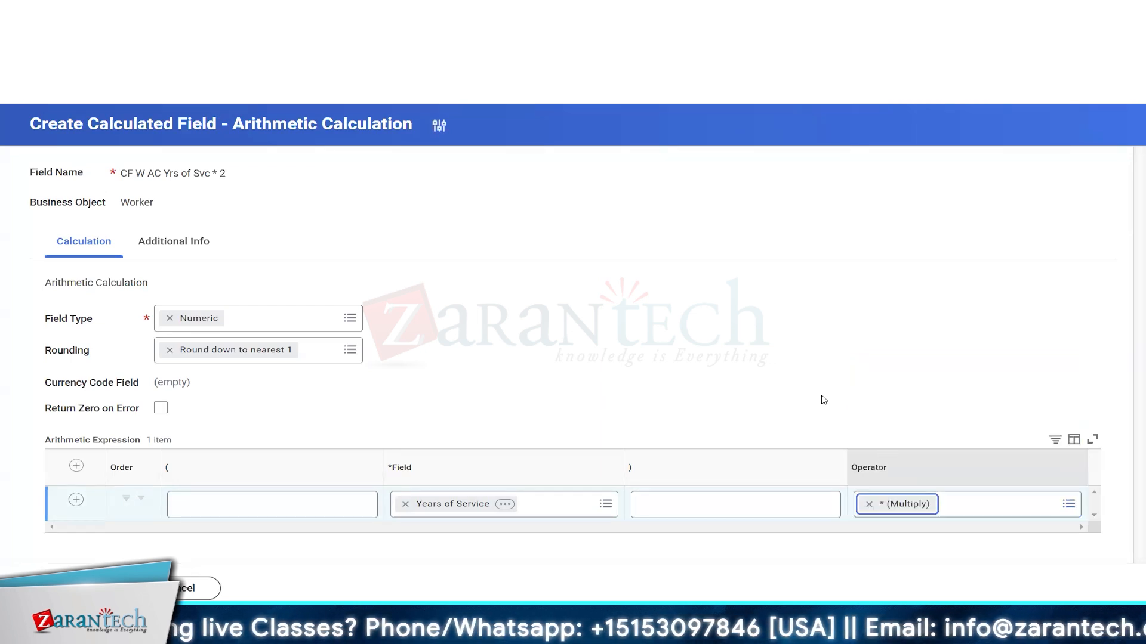
Step: Add a second row to the arithmetic expression and set its field to the global numeric value 2
{"action": "left_click", "coordinate": [76, 499]}
{"action": "scroll", "coordinate": [566, 422], "scroll_direction": "down", "scroll_amount": 1}
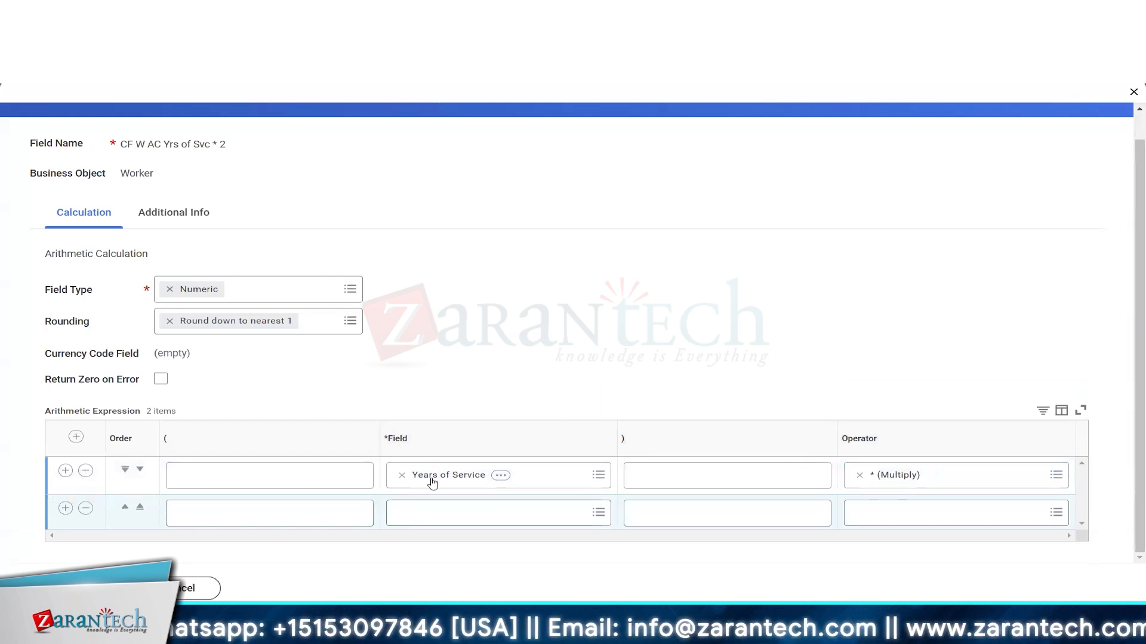
{"action": "left_click", "coordinate": [481, 512]}
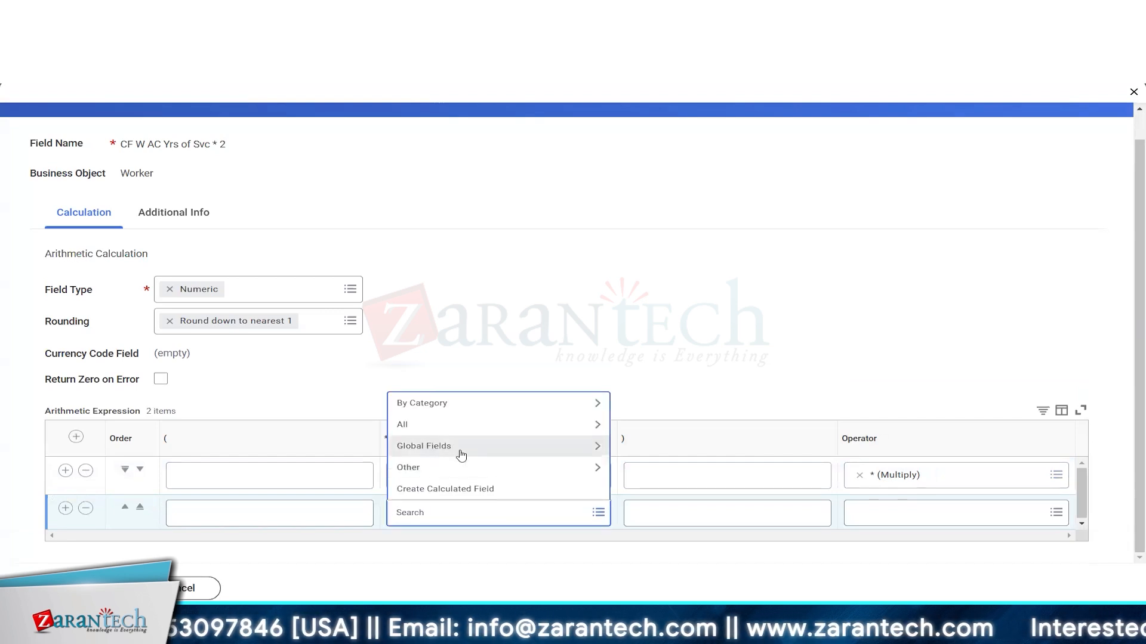
{"action": "left_click", "coordinate": [461, 455]}
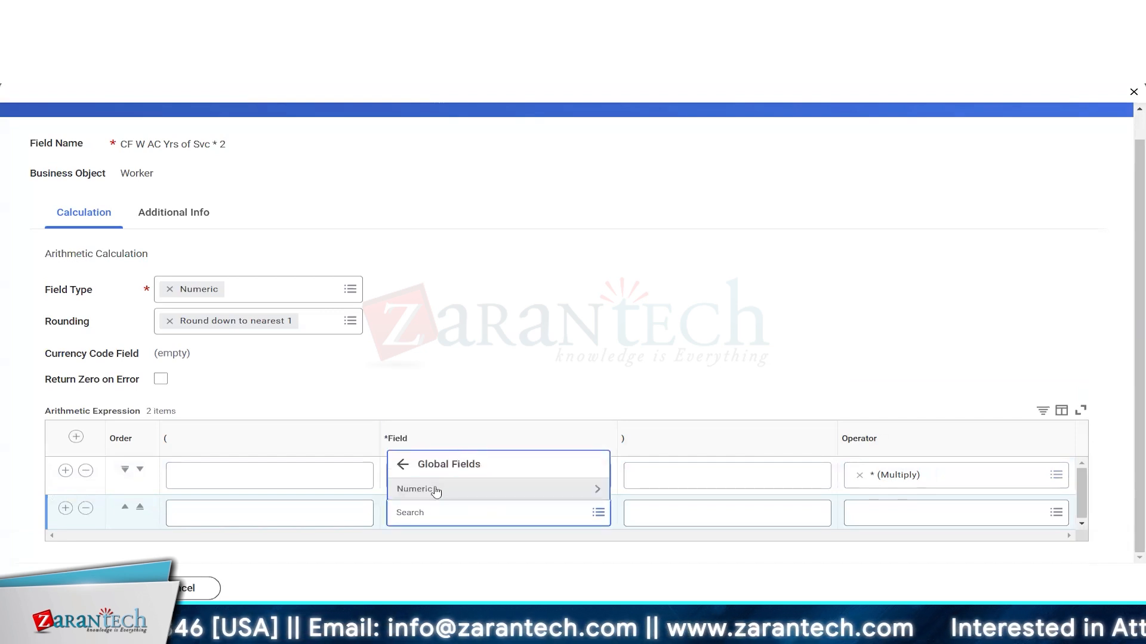
{"action": "left_click", "coordinate": [437, 491]}
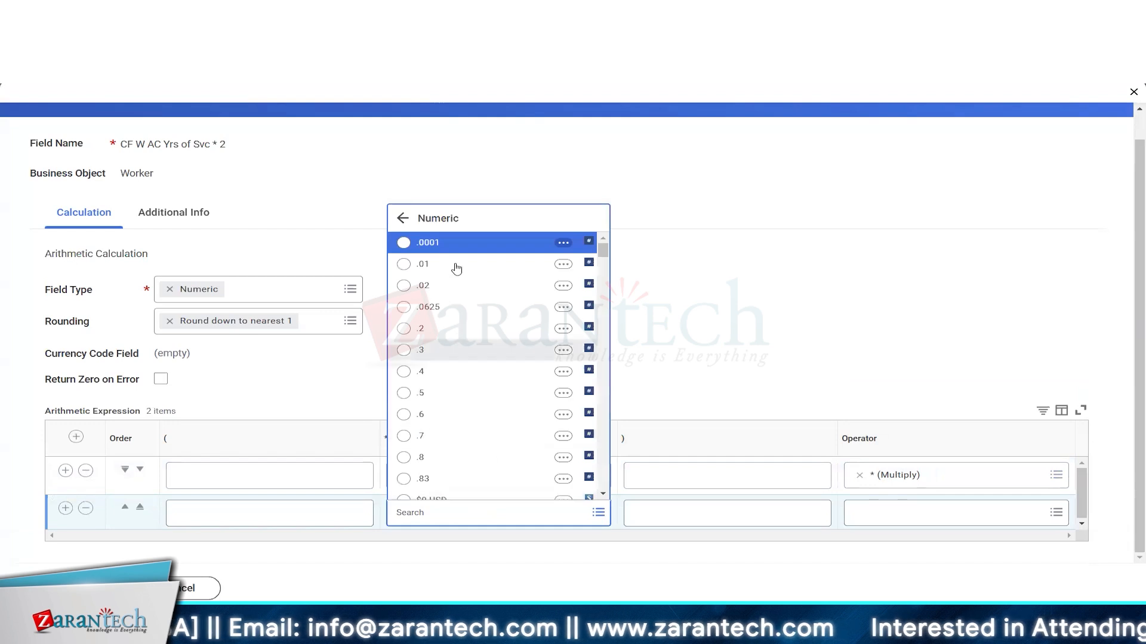
{"action": "scroll", "coordinate": [467, 414], "scroll_direction": "down", "scroll_amount": 5}
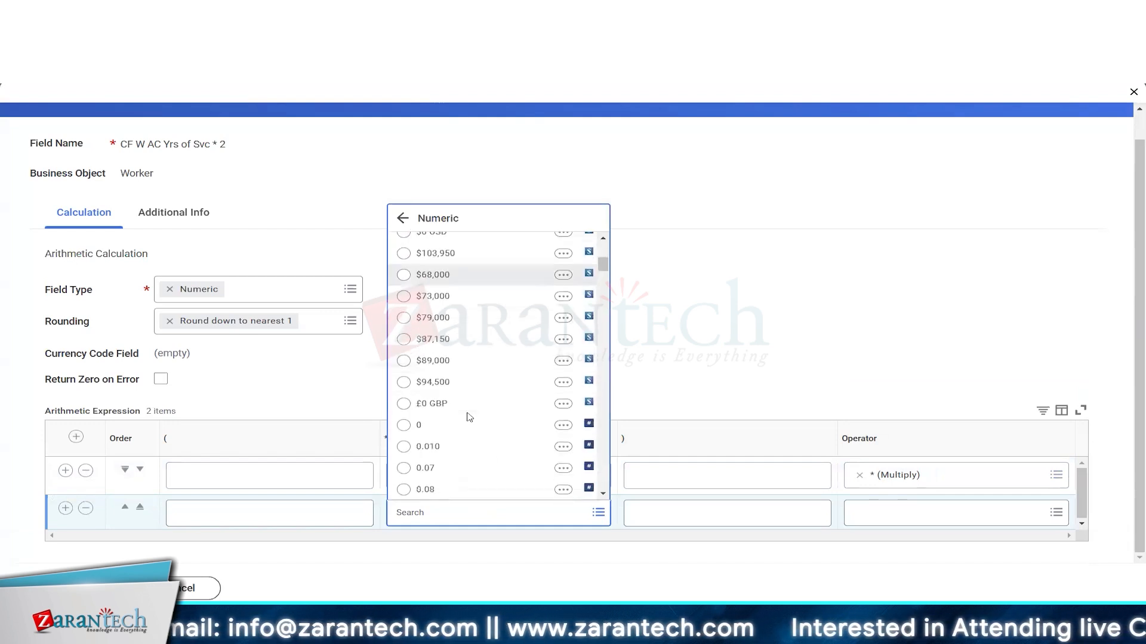
{"action": "scroll", "coordinate": [468, 417], "scroll_direction": "down", "scroll_amount": 10}
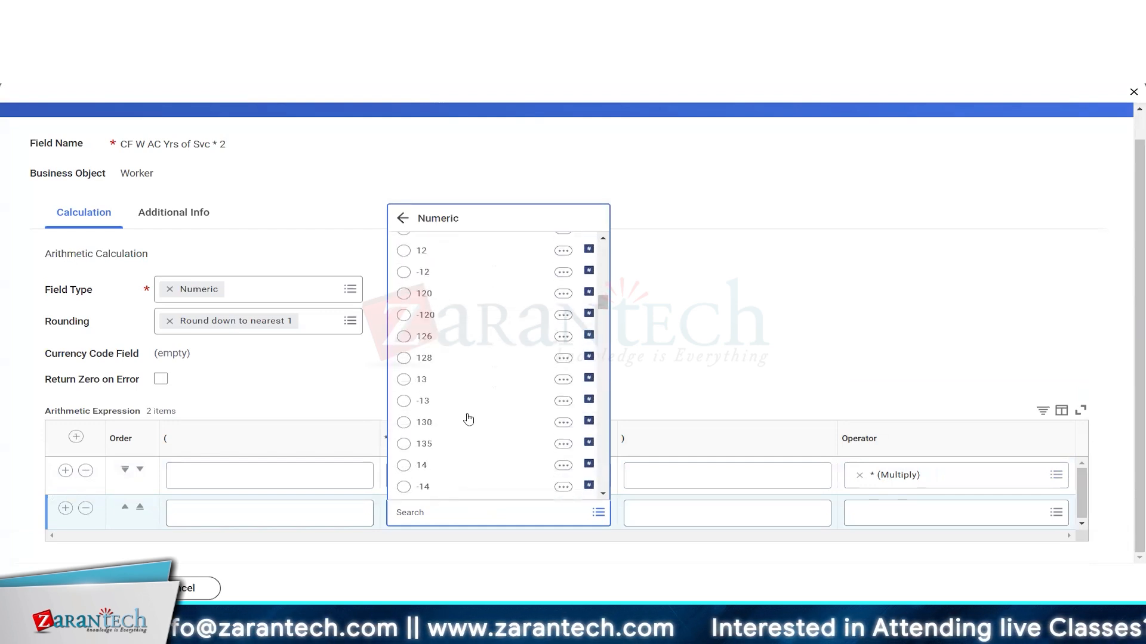
{"action": "scroll", "coordinate": [469, 418], "scroll_direction": "down", "scroll_amount": 5}
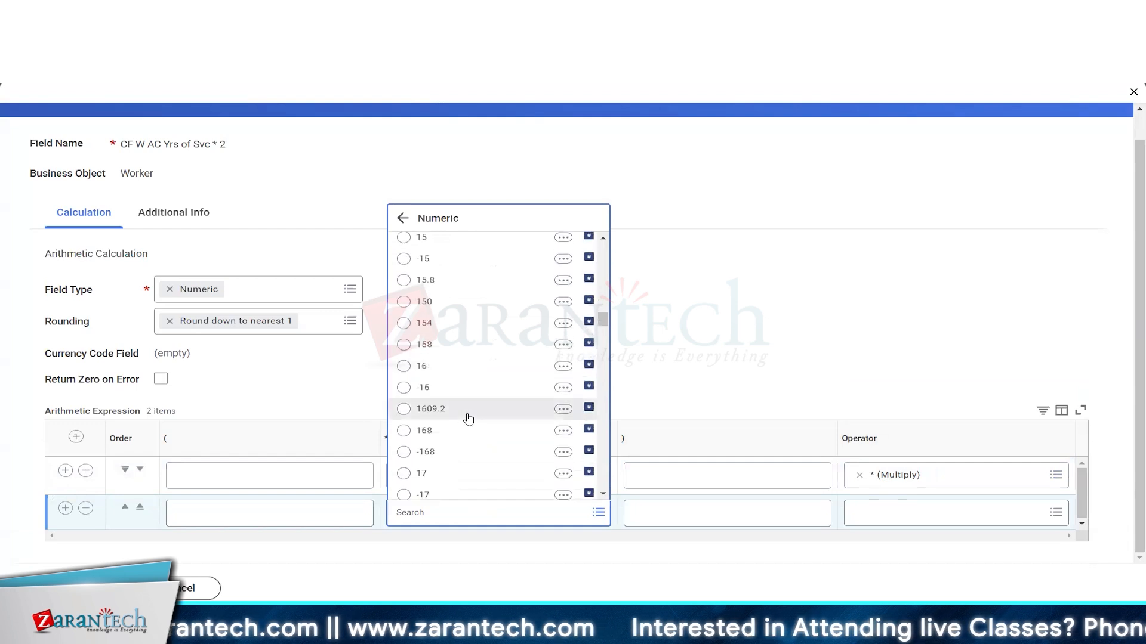
{"action": "scroll", "coordinate": [469, 418], "scroll_direction": "down", "scroll_amount": 6}
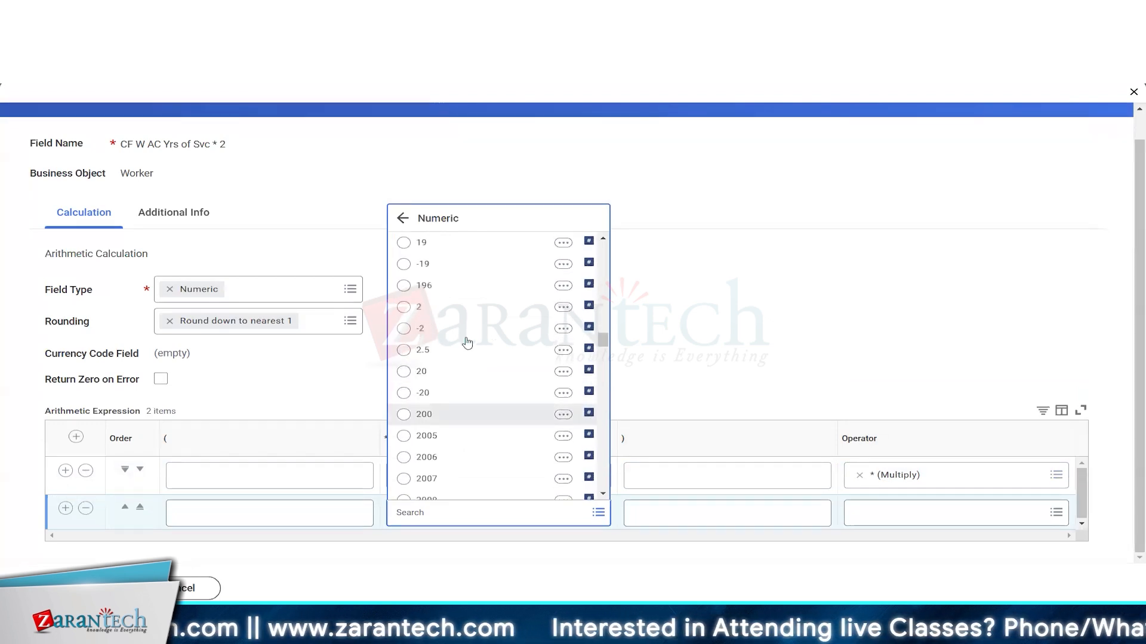
{"action": "left_click", "coordinate": [496, 308]}
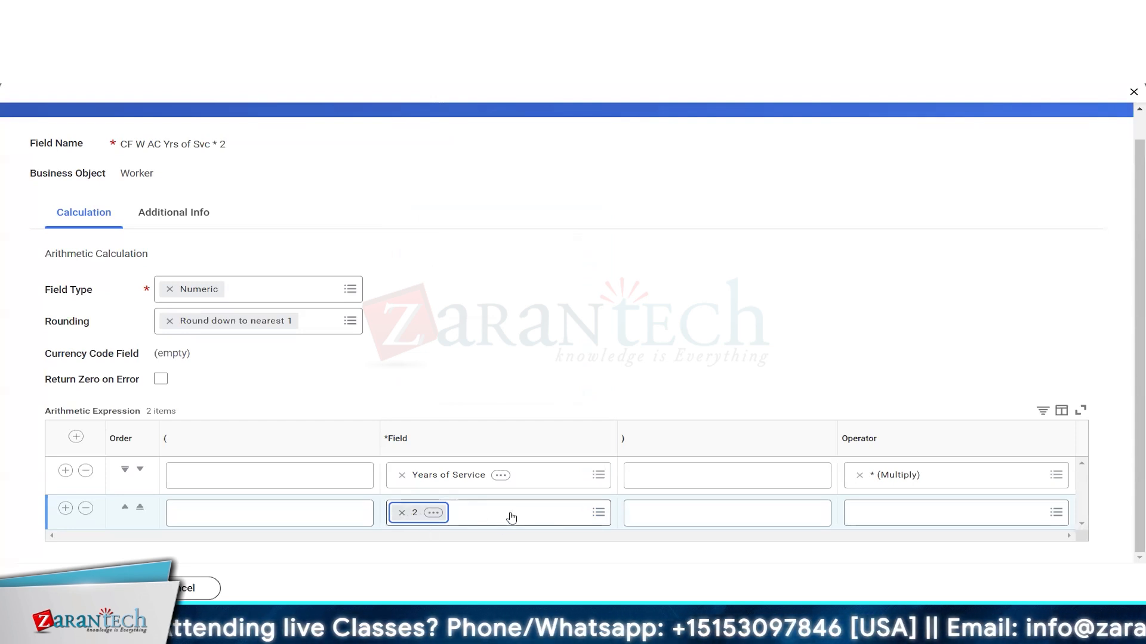
Step: Save the calculated field, review its saved definition and select its field name text
{"action": "left_click", "coordinate": [77, 589]}
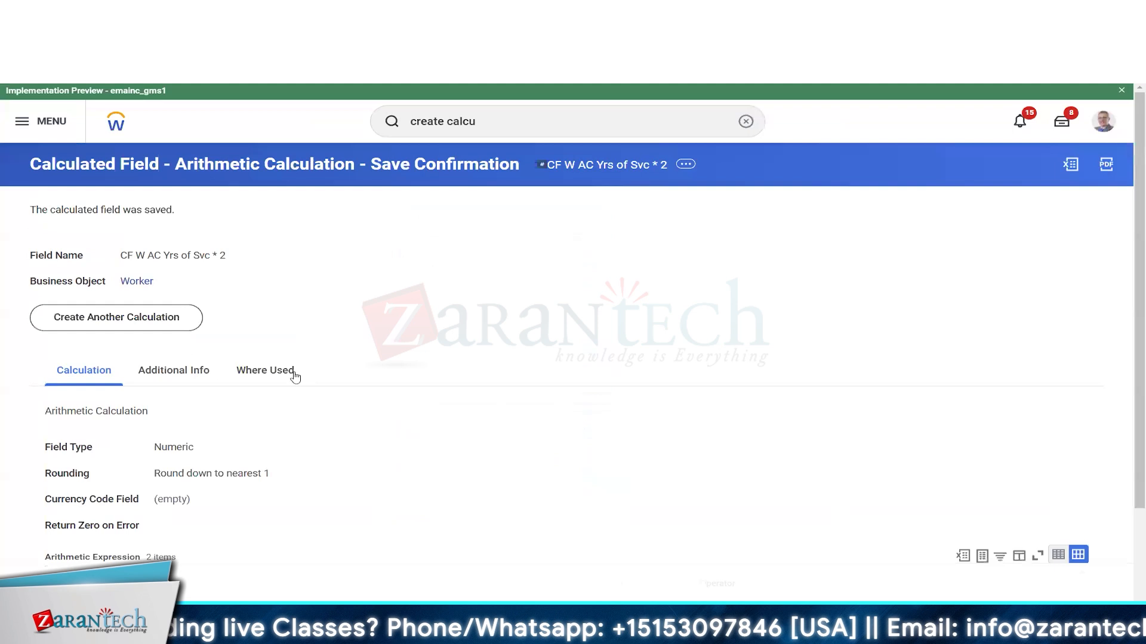
{"action": "scroll", "coordinate": [295, 379], "scroll_direction": "down", "scroll_amount": 2}
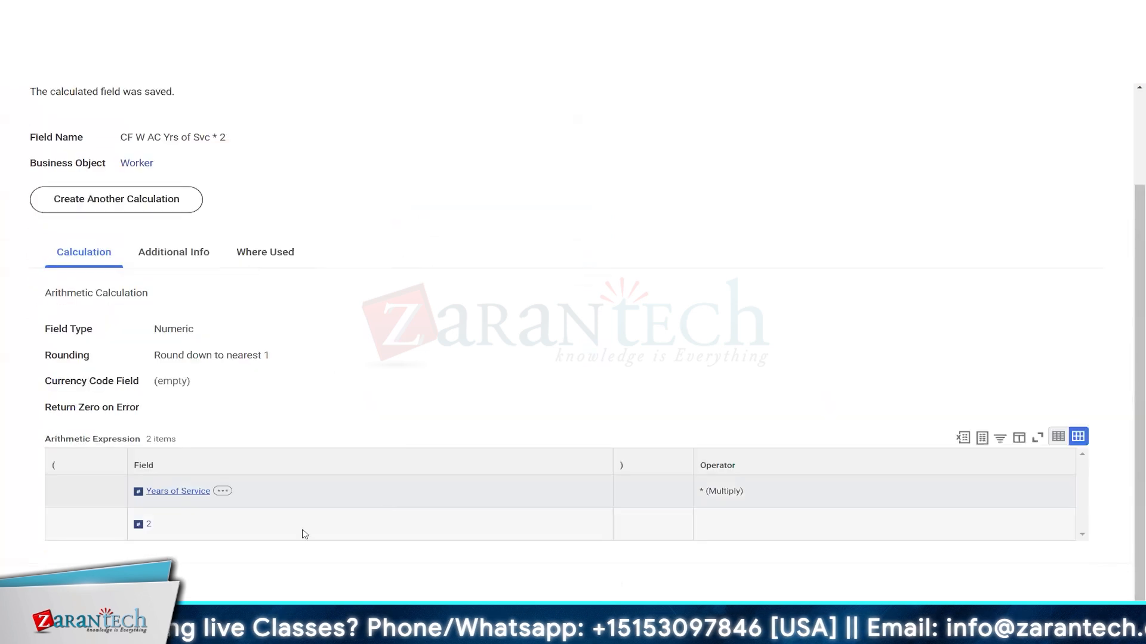
{"action": "scroll", "coordinate": [247, 282], "scroll_direction": "up", "scroll_amount": 2}
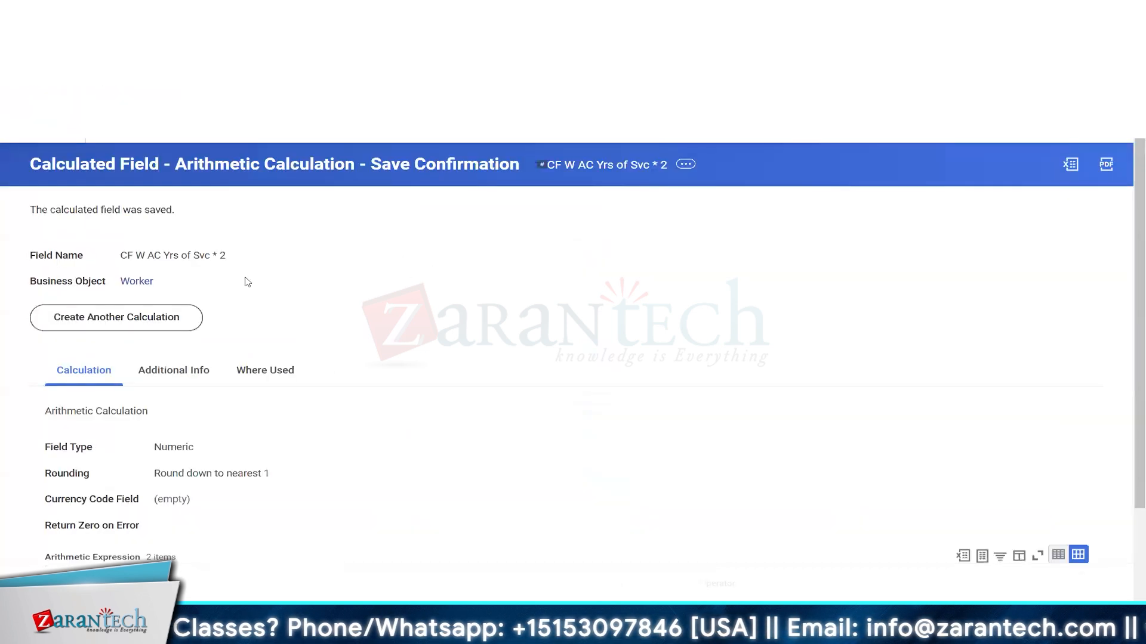
{"action": "triple_click", "coordinate": [174, 257]}
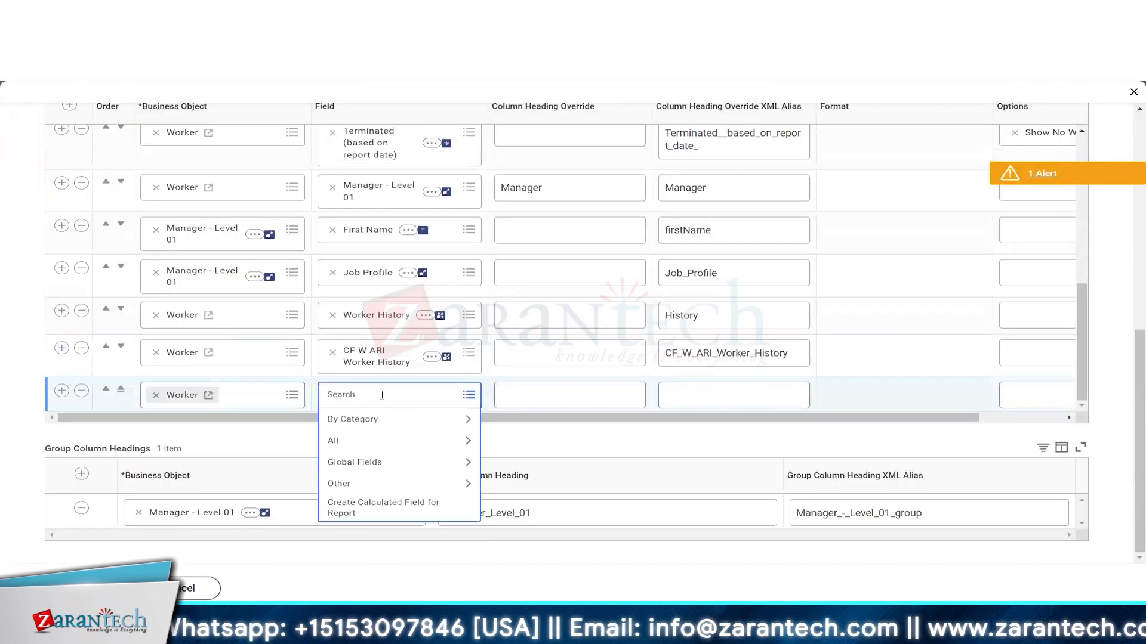
Step: Set the field of the last Worker row in the custom report's columns to Years of Service
{"action": "type", "text": "years"}
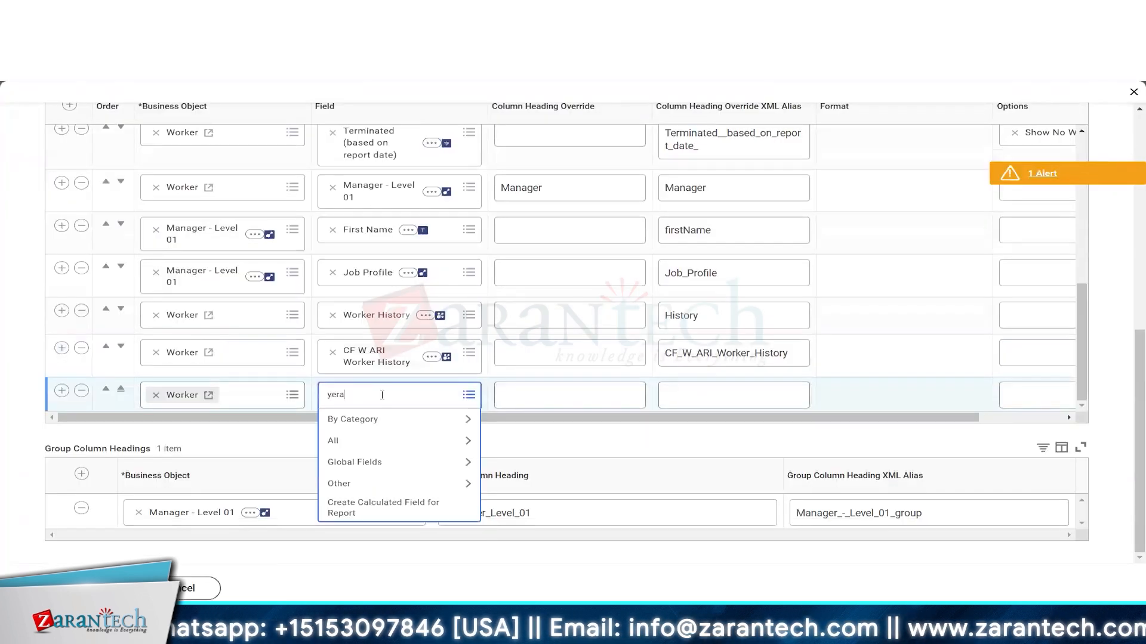
{"action": "key", "text": "Return"}
{"action": "left_click", "coordinate": [385, 442]}
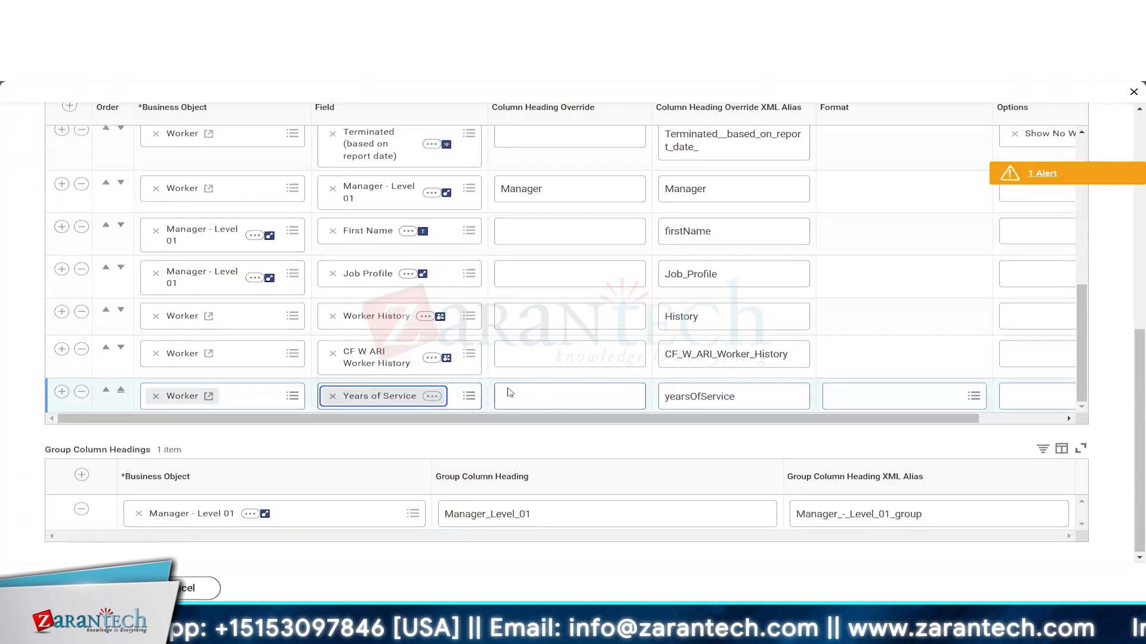
{"action": "left_click", "coordinate": [510, 392]}
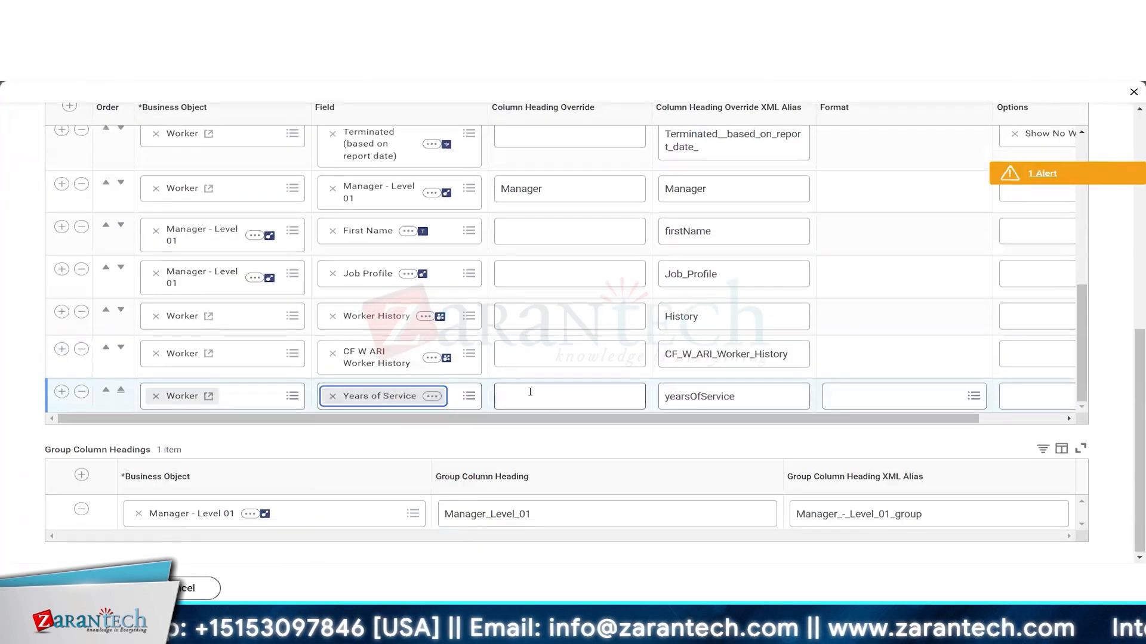
Step: Add another Worker row to the custom report's columns and save the report, checking the saved column list
{"action": "left_click", "coordinate": [62, 392]}
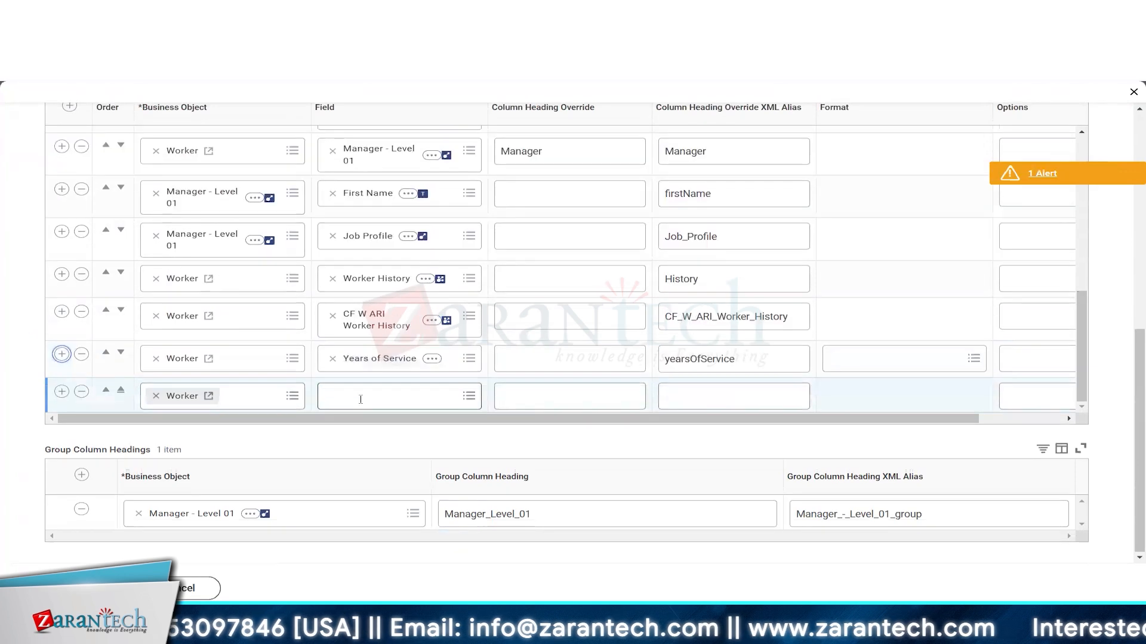
{"action": "left_click", "coordinate": [360, 398]}
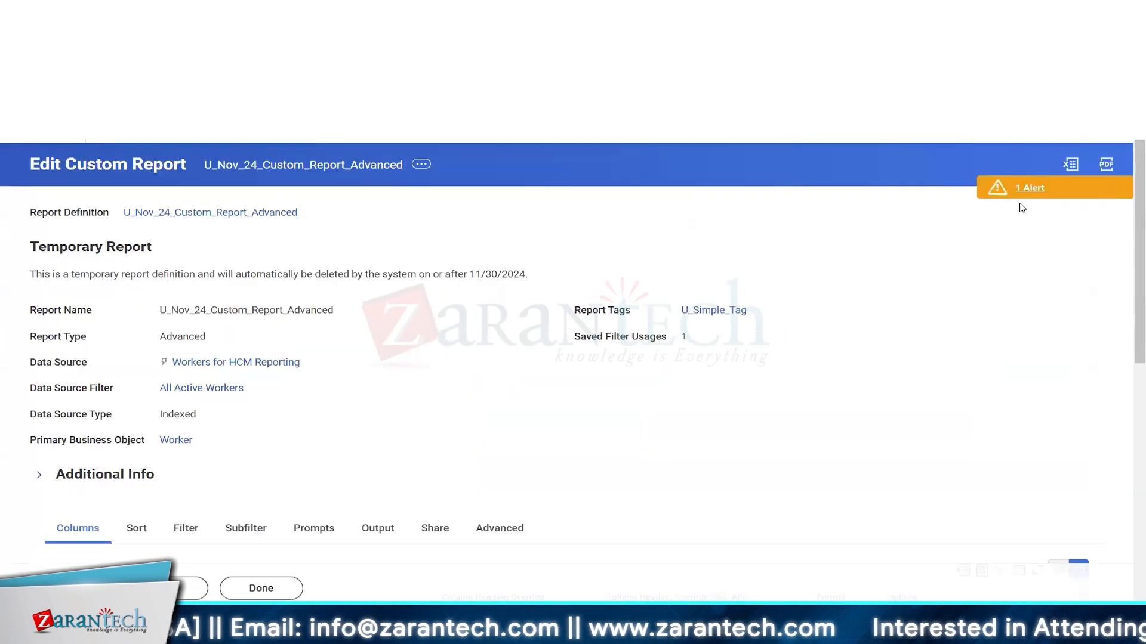
{"action": "scroll", "coordinate": [422, 321], "scroll_direction": "down", "scroll_amount": 5}
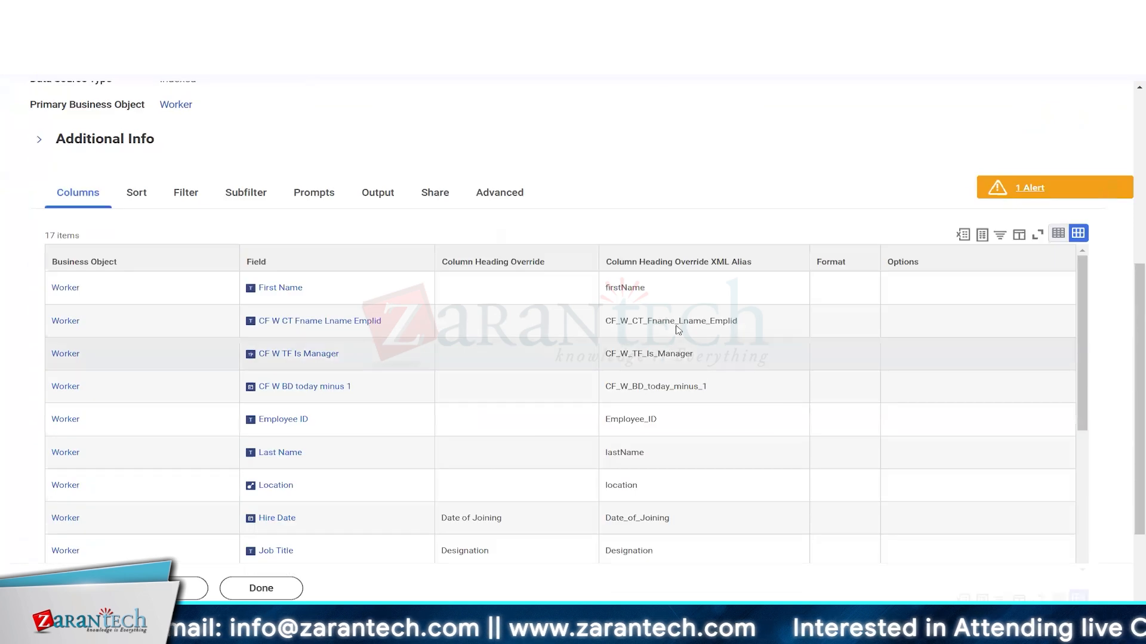
{"action": "left_click", "coordinate": [648, 324]}
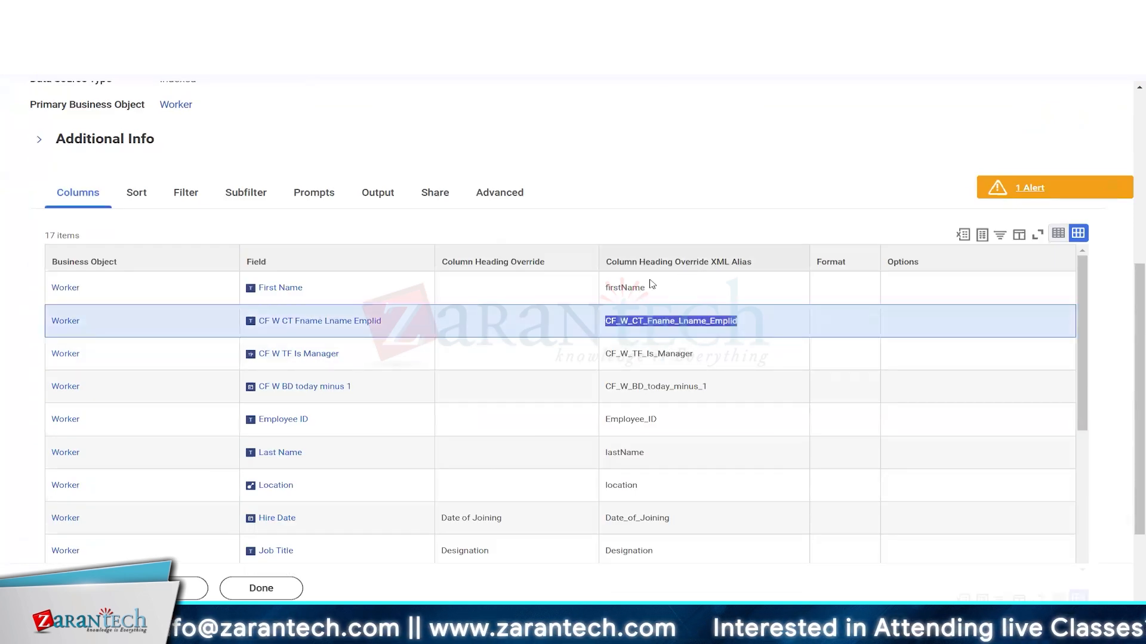
Step: Examine the XML aliases of the custom report's columns, especially those for the Terminated (based on report date) and Manager - Level 01 fields
{"action": "scroll", "coordinate": [662, 424], "scroll_direction": "down", "scroll_amount": 4}
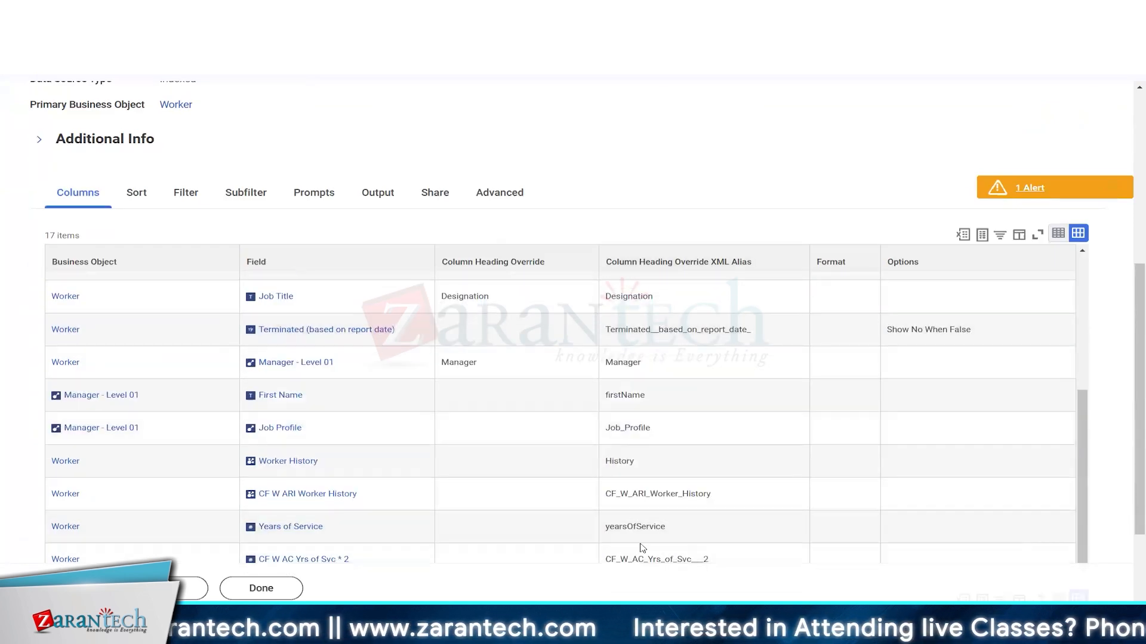
{"action": "left_click", "coordinate": [634, 335]}
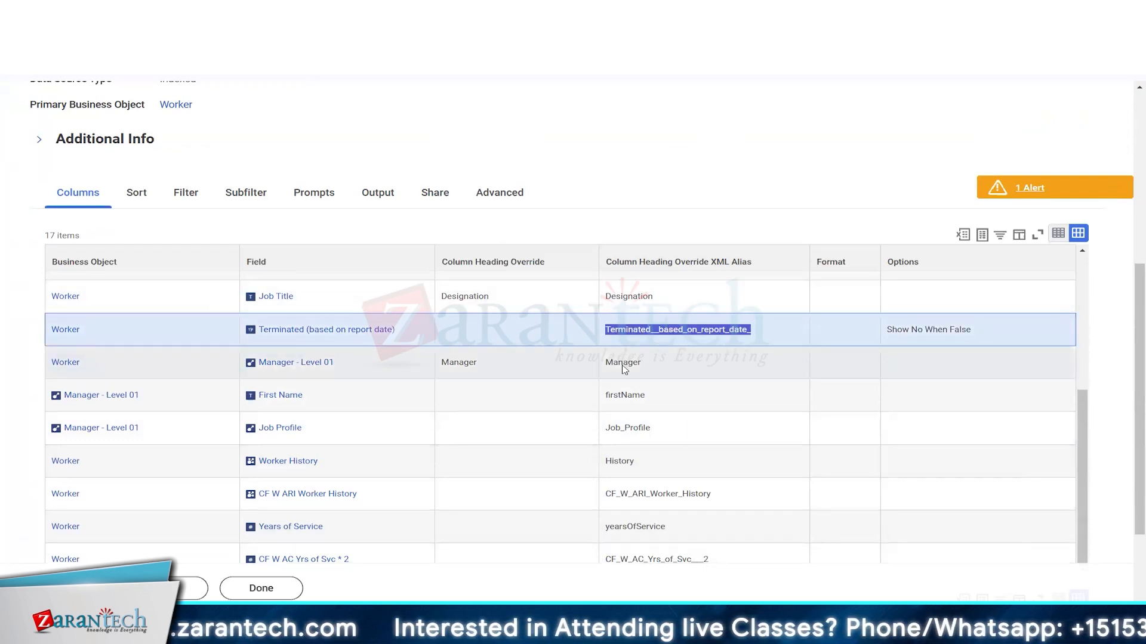
{"action": "left_click", "coordinate": [678, 556]}
{"action": "scroll", "coordinate": [673, 394], "scroll_direction": "down", "scroll_amount": 3}
{"action": "scroll", "coordinate": [661, 370], "scroll_direction": "up", "scroll_amount": 3}
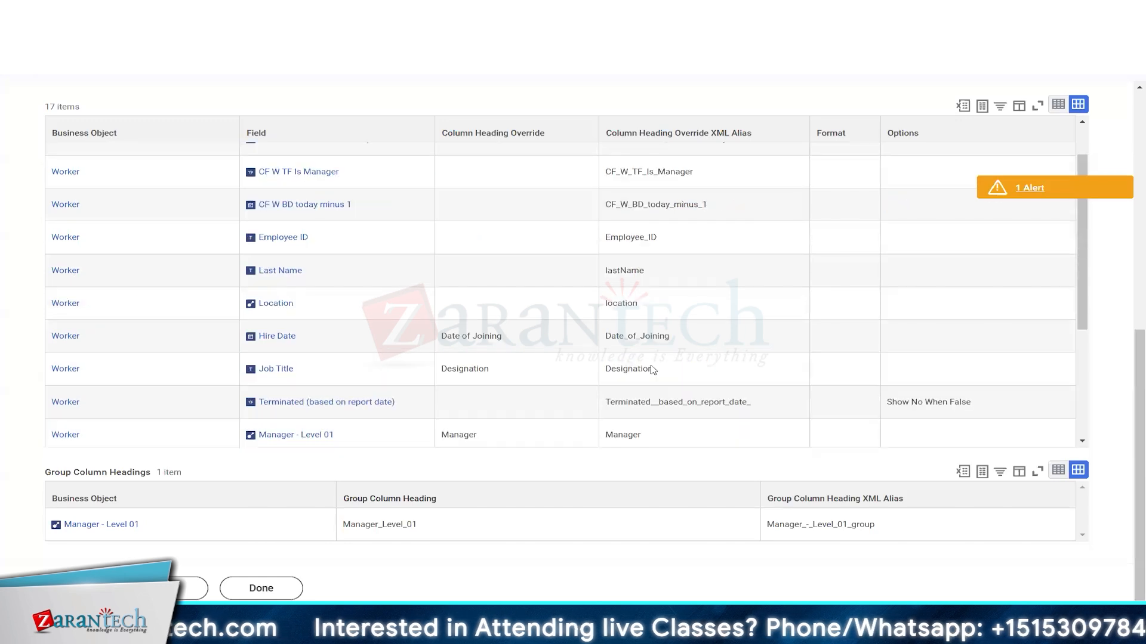
{"action": "left_click", "coordinate": [679, 400]}
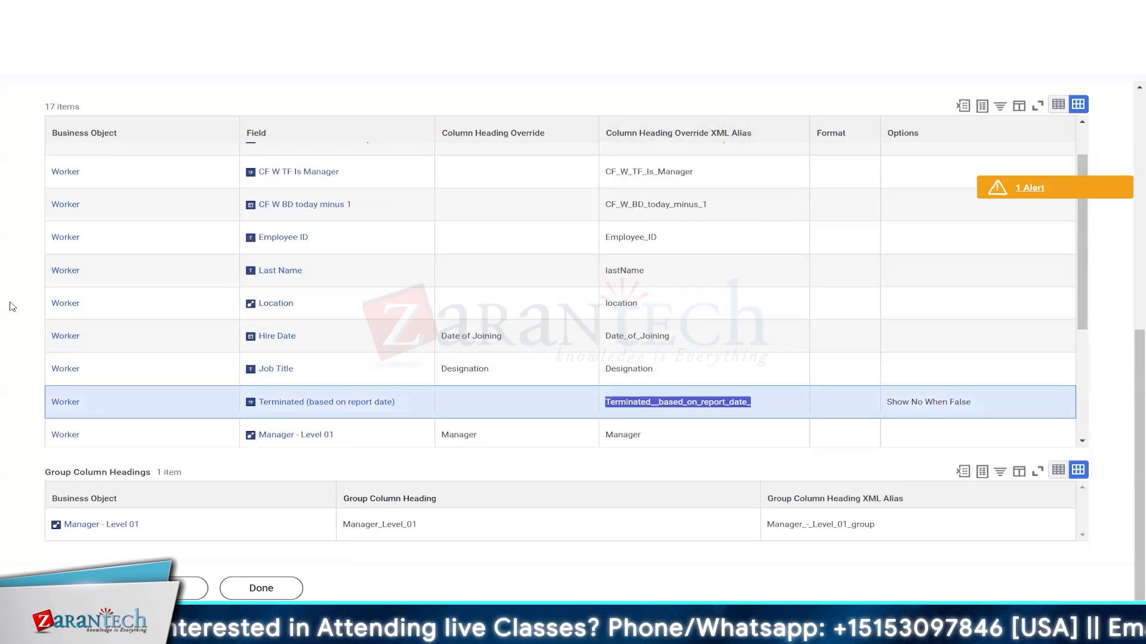
{"action": "scroll", "coordinate": [13, 307], "scroll_direction": "up", "scroll_amount": 1}
{"action": "scroll", "coordinate": [324, 311], "scroll_direction": "up", "scroll_amount": 2}
{"action": "scroll", "coordinate": [656, 358], "scroll_direction": "down", "scroll_amount": 2}
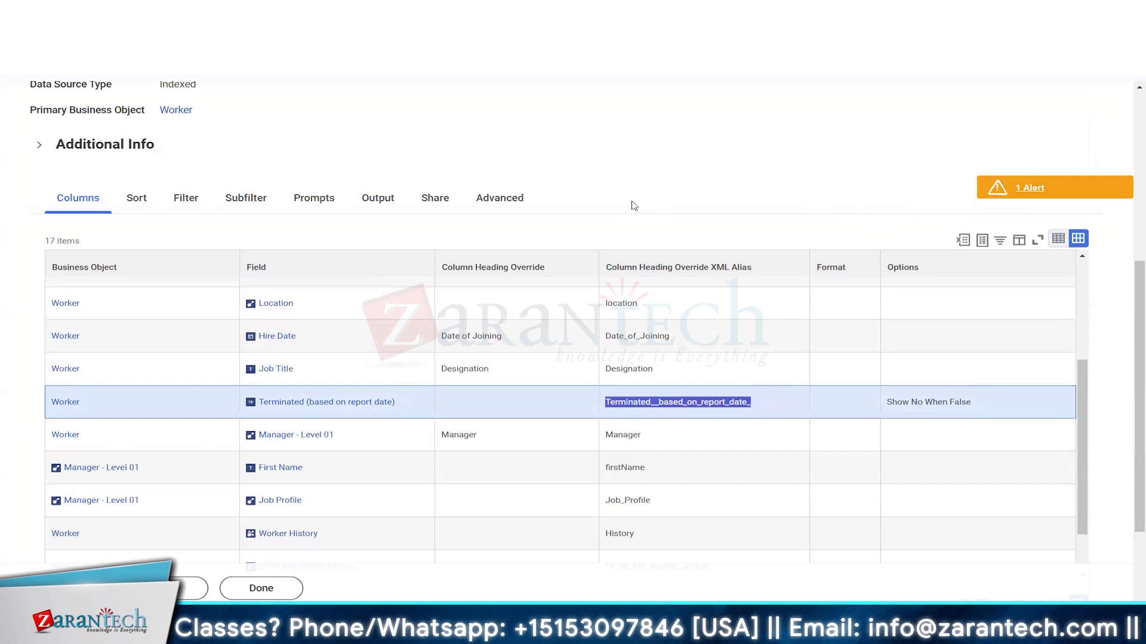
{"action": "scroll", "coordinate": [657, 268], "scroll_direction": "down", "scroll_amount": 2}
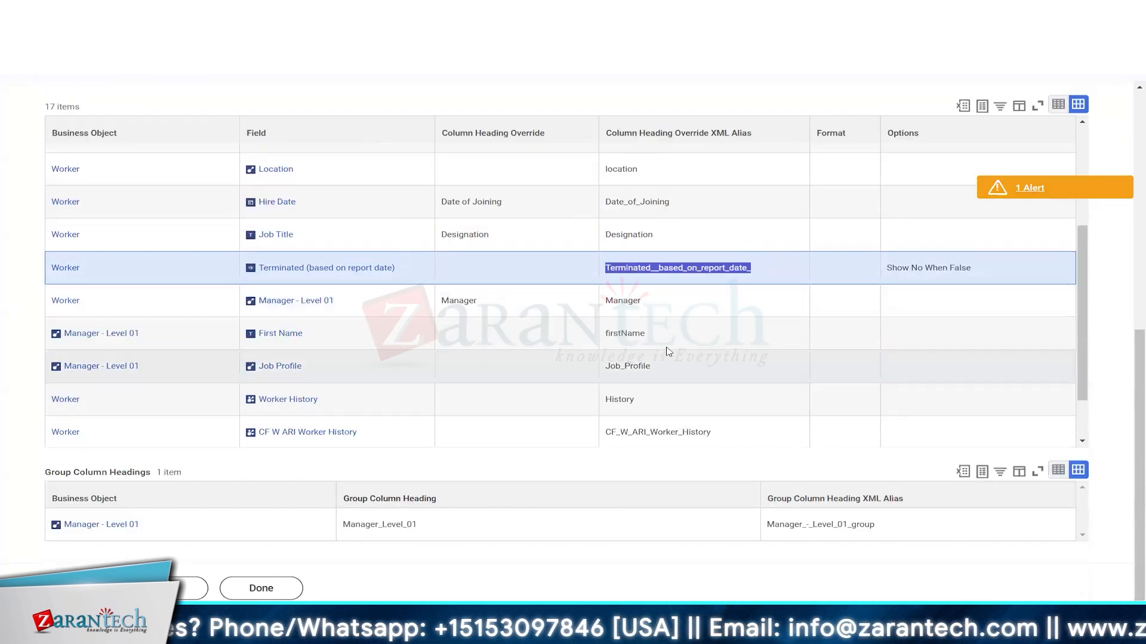
{"action": "double_click", "coordinate": [613, 302]}
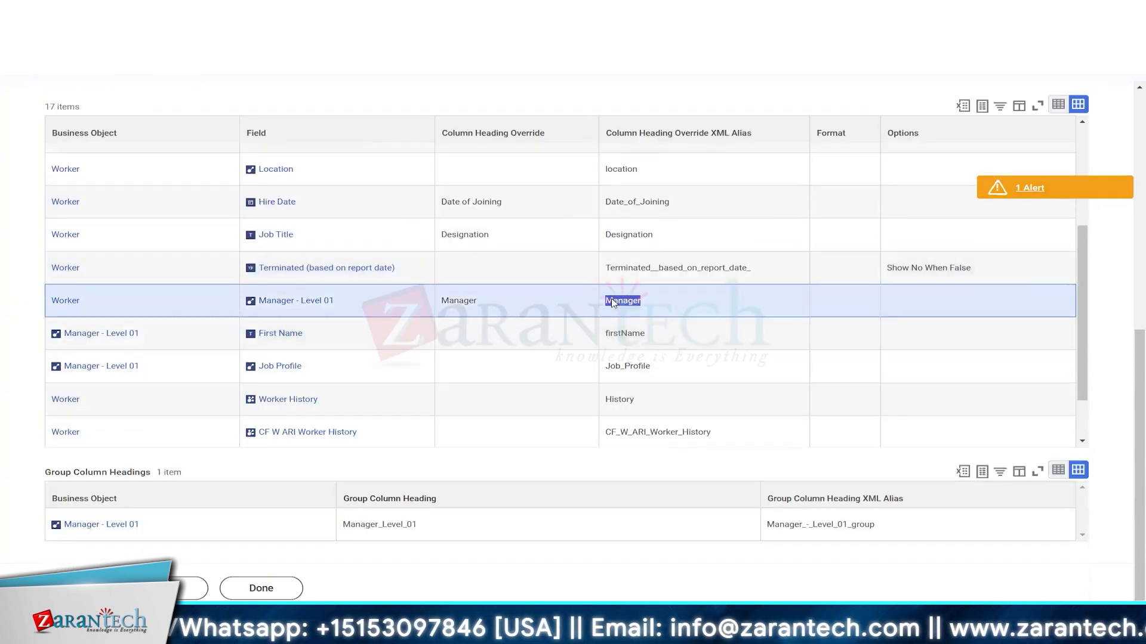
{"action": "double_click", "coordinate": [653, 269]}
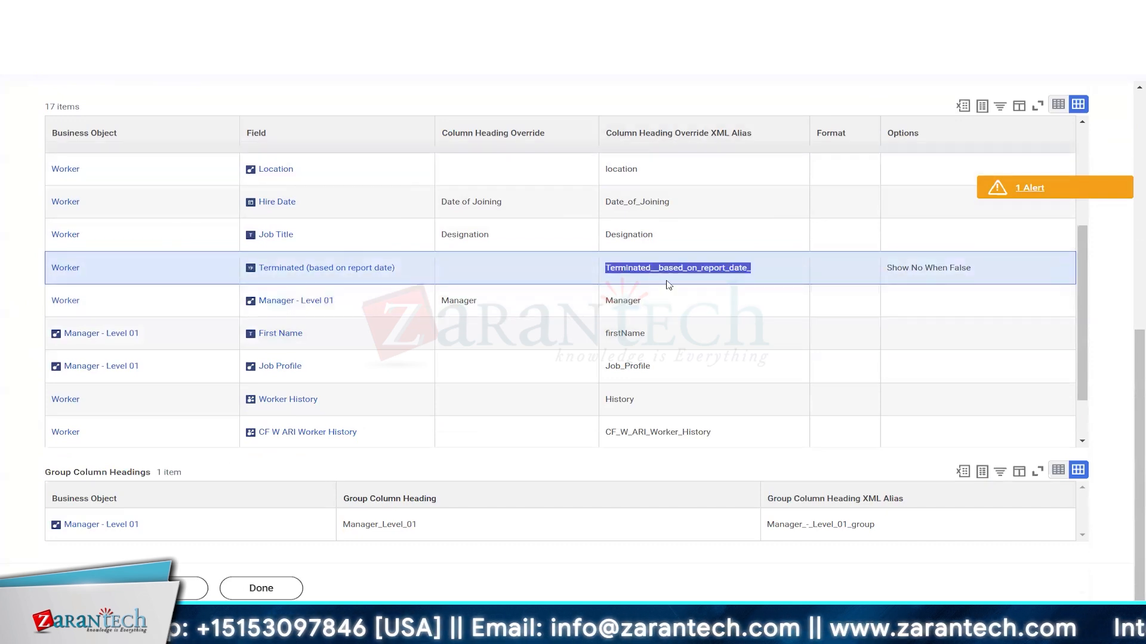
Step: Run the custom report with empty prompts and compare the first worker's Years of Service with the calculated CF W AC Yrs of Svc * 2 value
{"action": "left_click", "coordinate": [163, 589]}
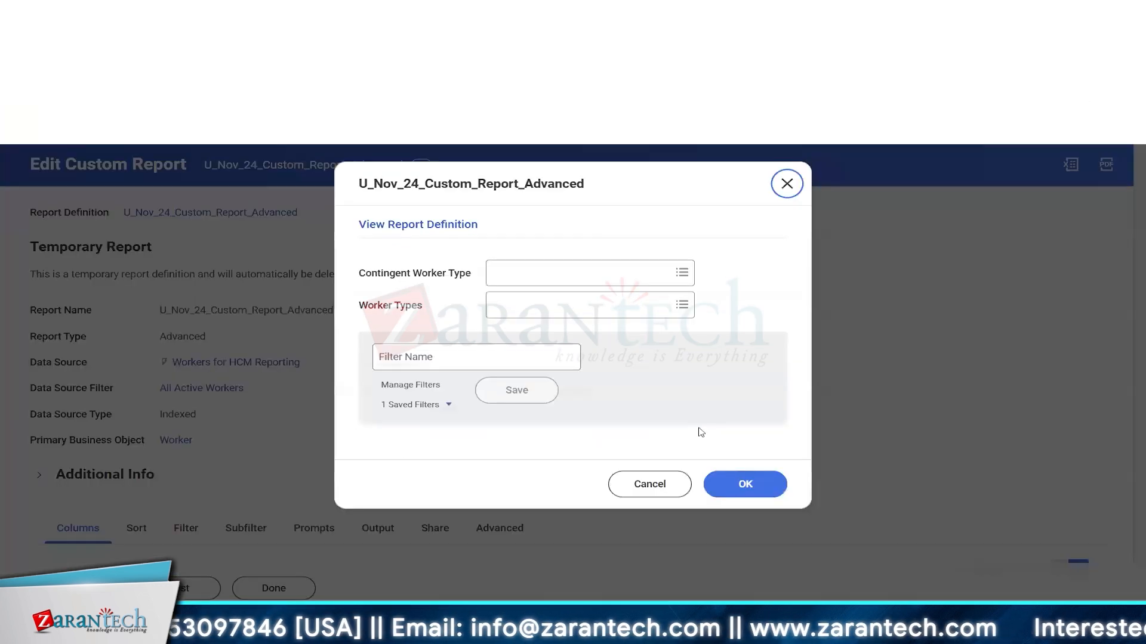
{"action": "left_click", "coordinate": [741, 489]}
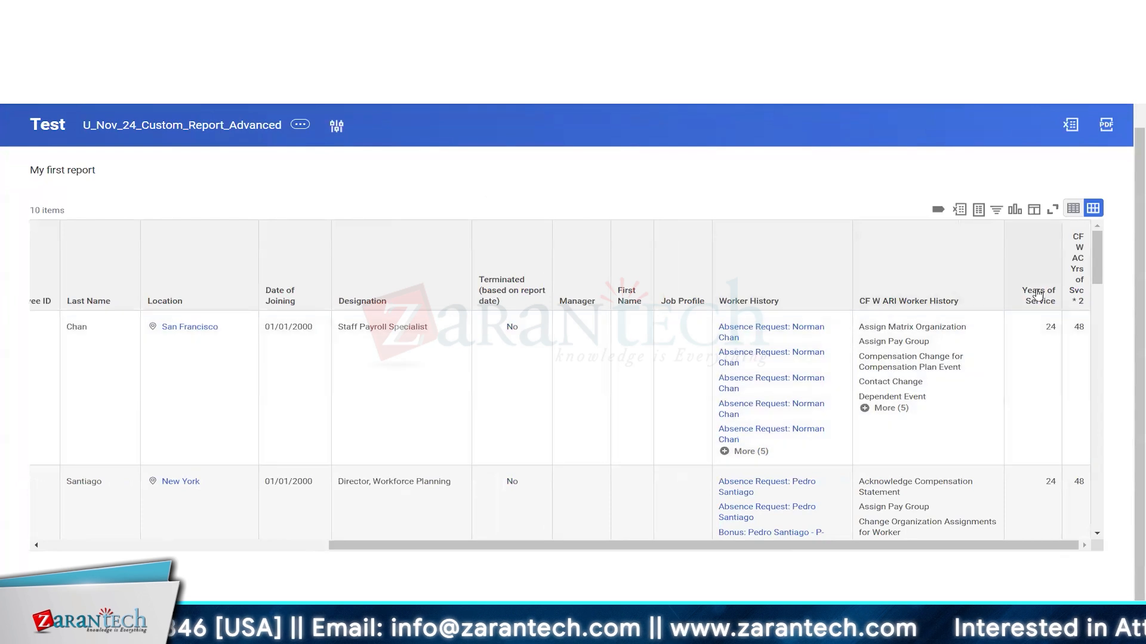
{"action": "double_click", "coordinate": [1051, 329]}
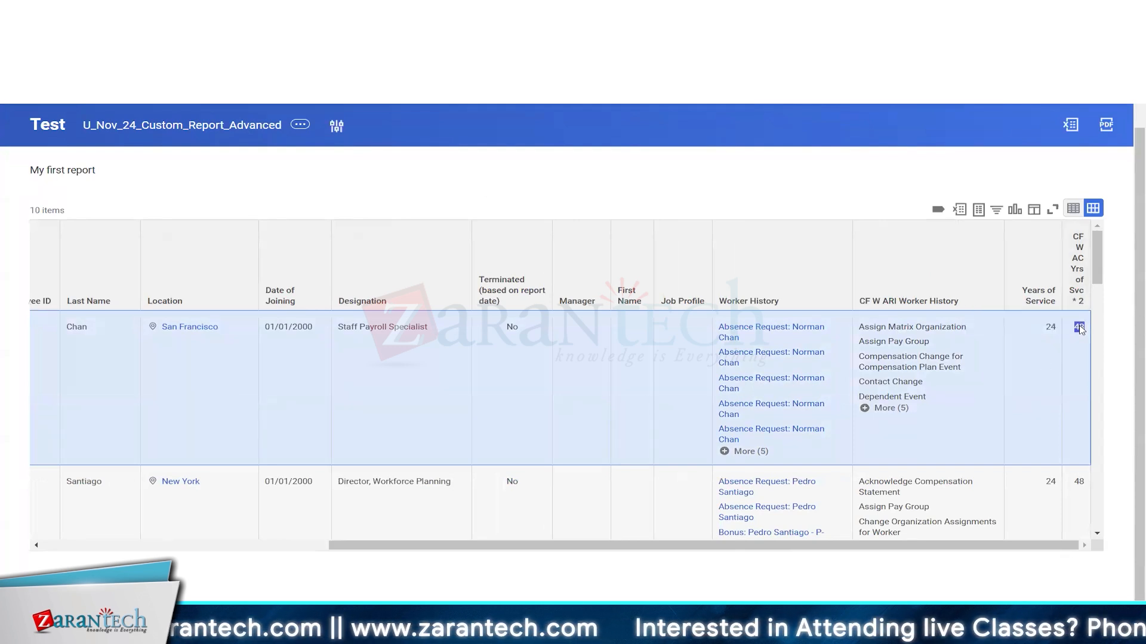
{"action": "double_click", "coordinate": [1063, 331]}
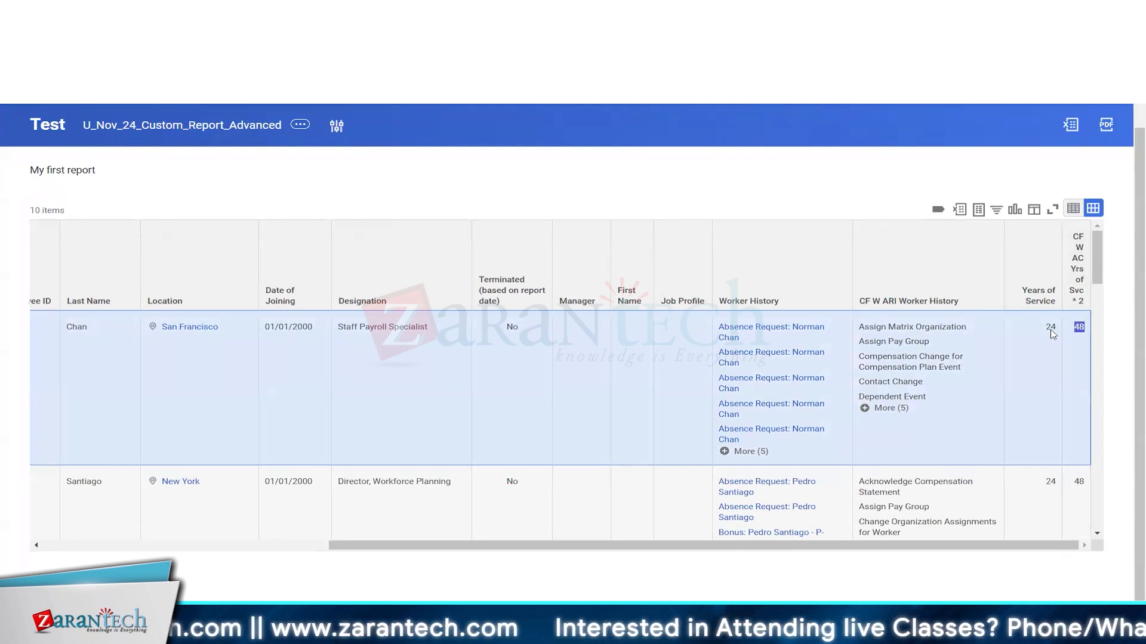
{"action": "left_click", "coordinate": [1052, 331]}
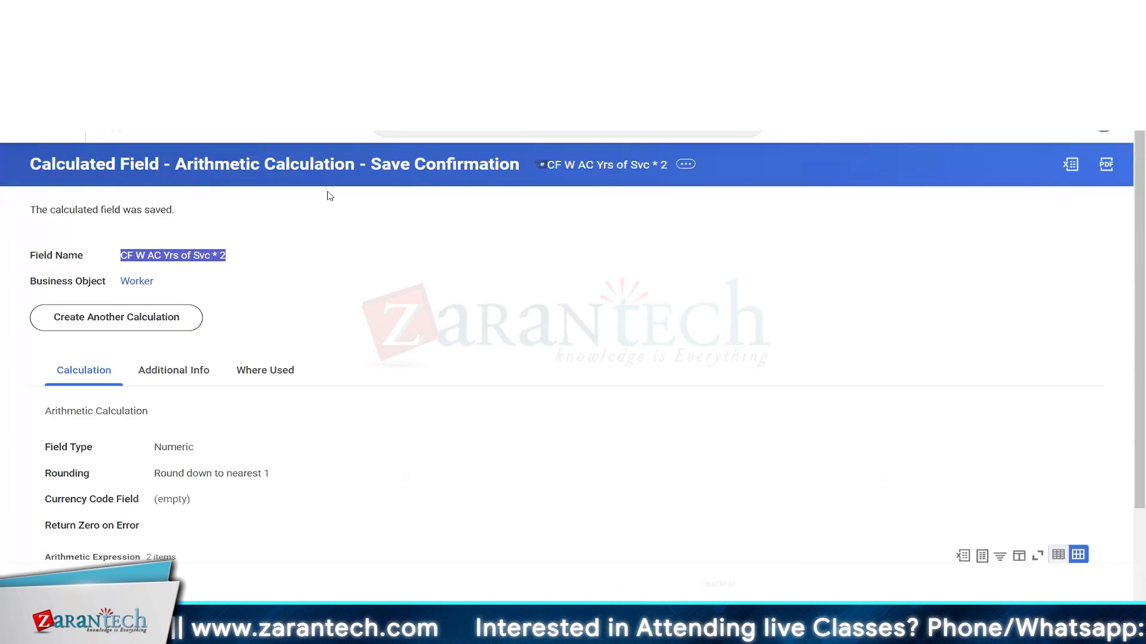
Step: Start another calculated field from the saved arithmetic calculation, named CF W CC Salary, with business object Worker and function Convert Currency
{"action": "left_click", "coordinate": [343, 287]}
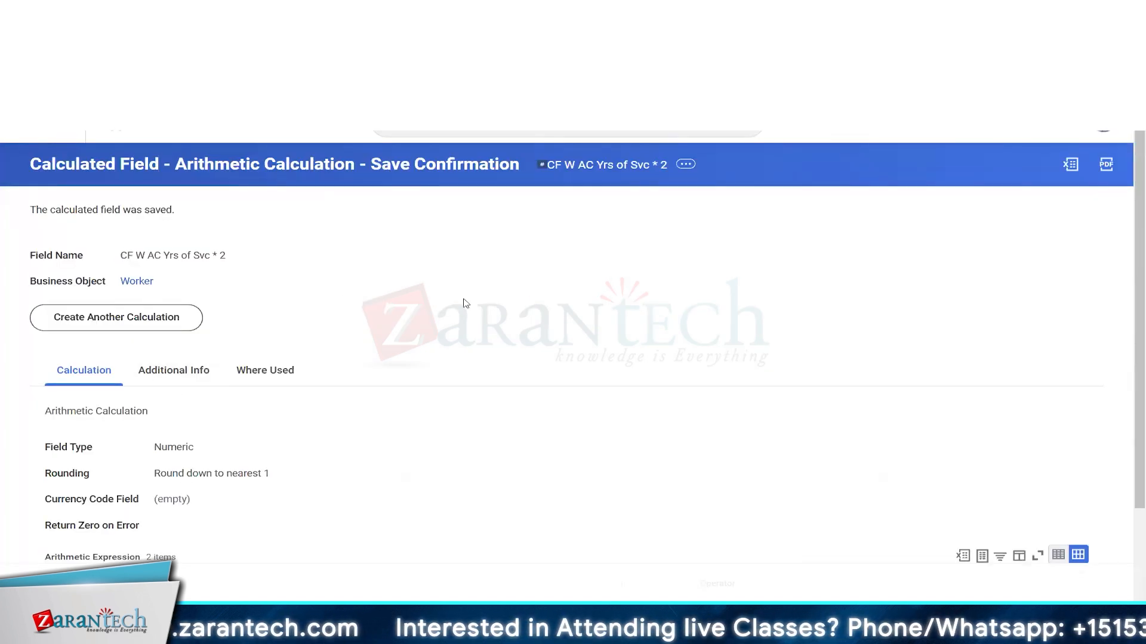
{"action": "left_click", "coordinate": [124, 321]}
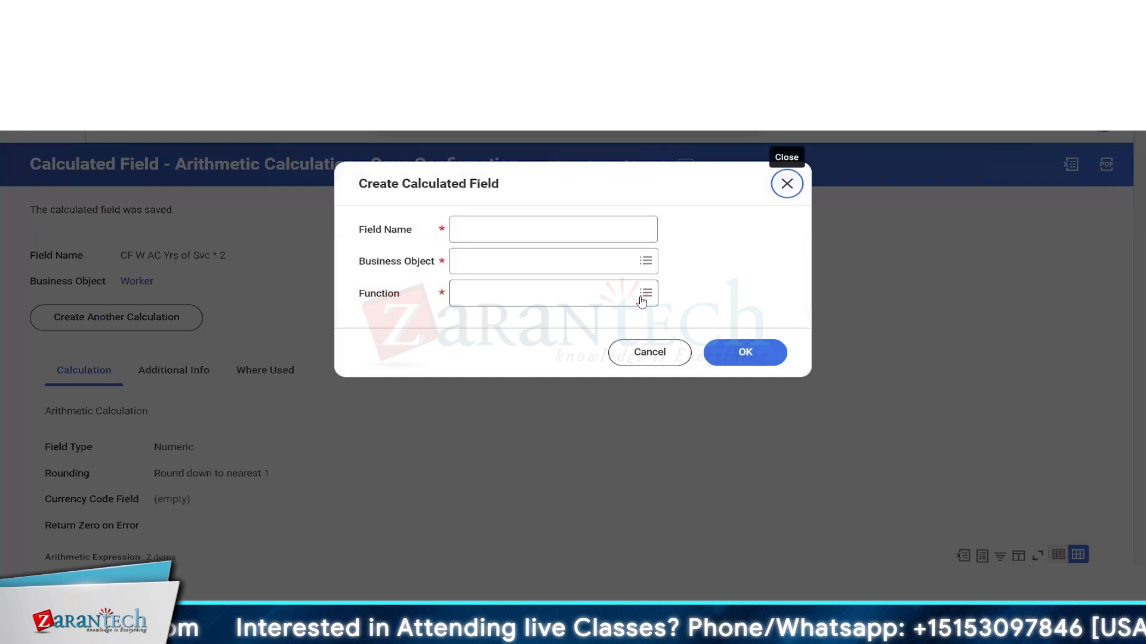
{"action": "left_click", "coordinate": [645, 293]}
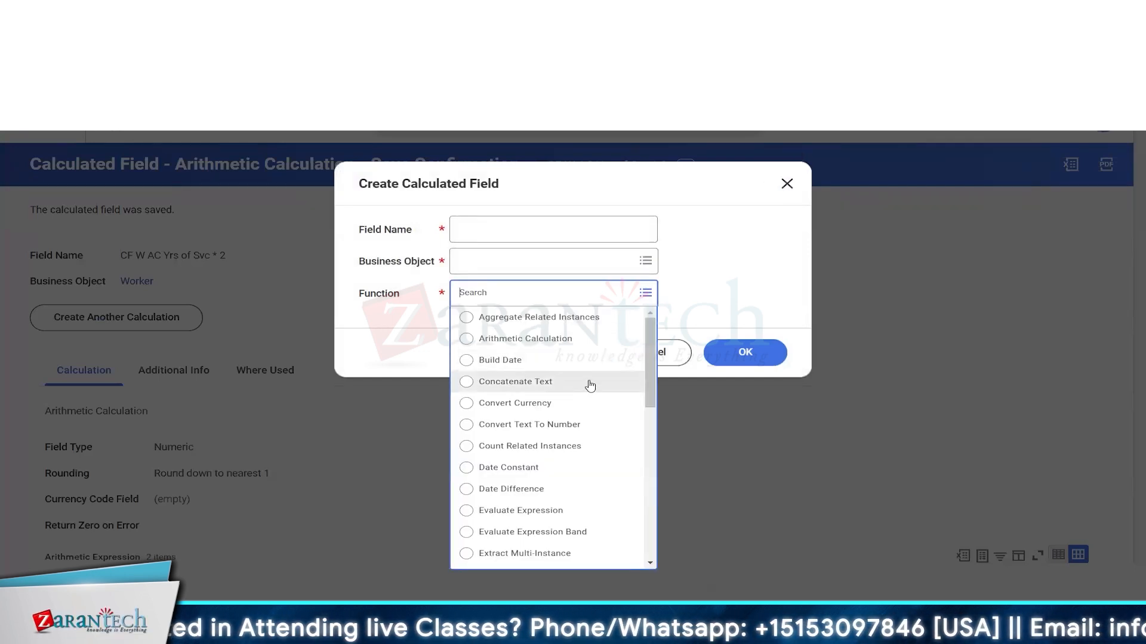
{"action": "left_click", "coordinate": [542, 408]}
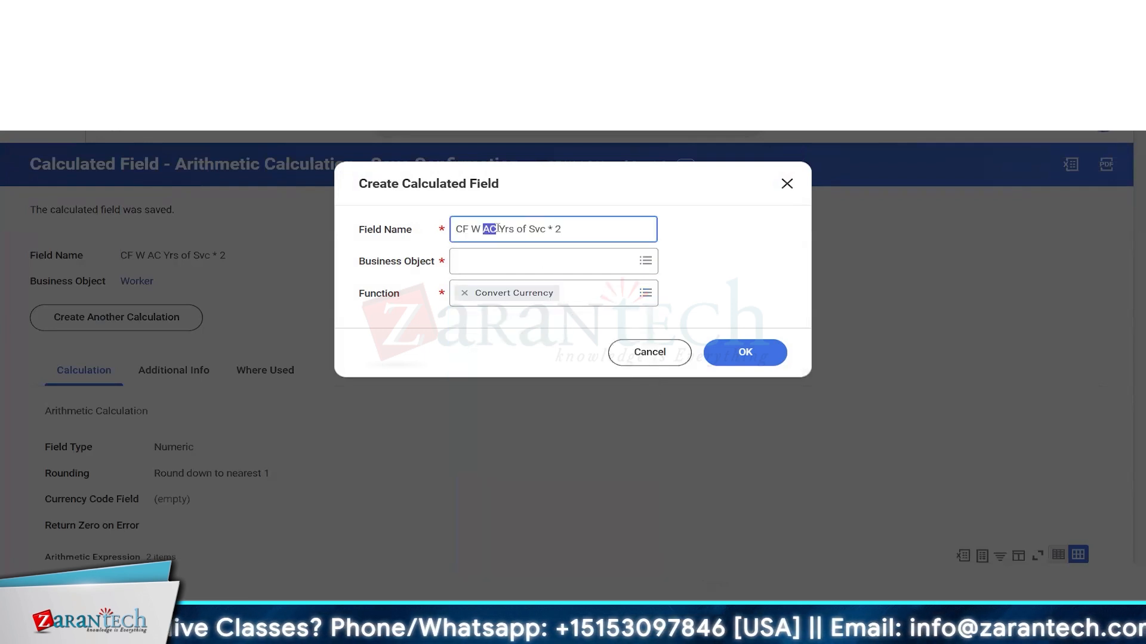
{"action": "type", "text": "CC Yrs of Svc * 2"}
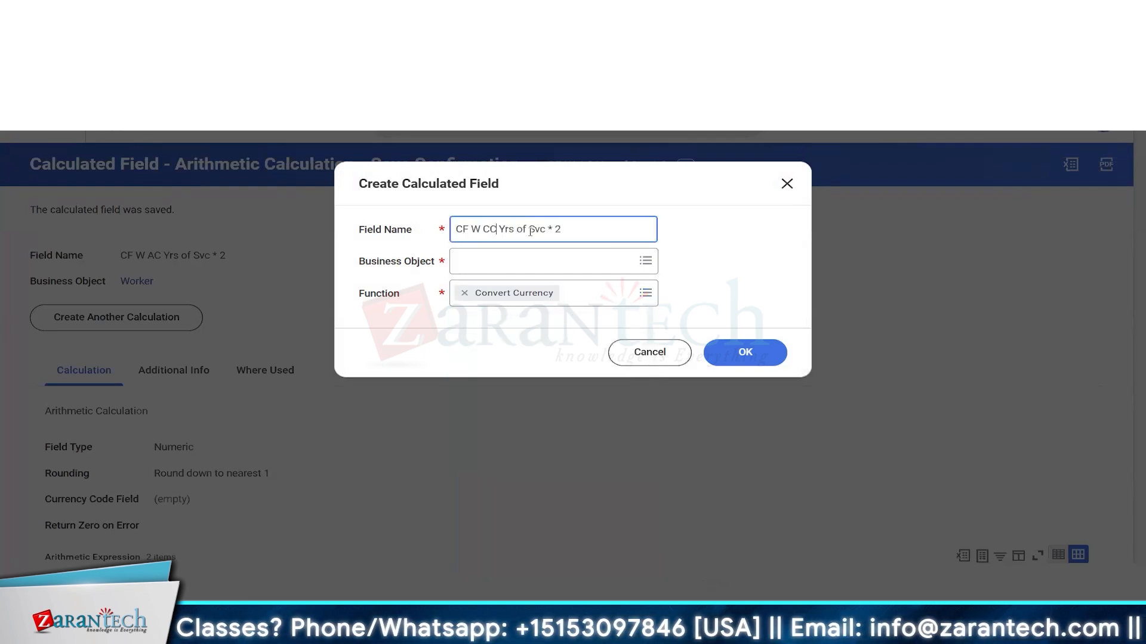
{"action": "left_click_drag", "start_coordinate": [499, 229], "coordinate": [617, 235]}
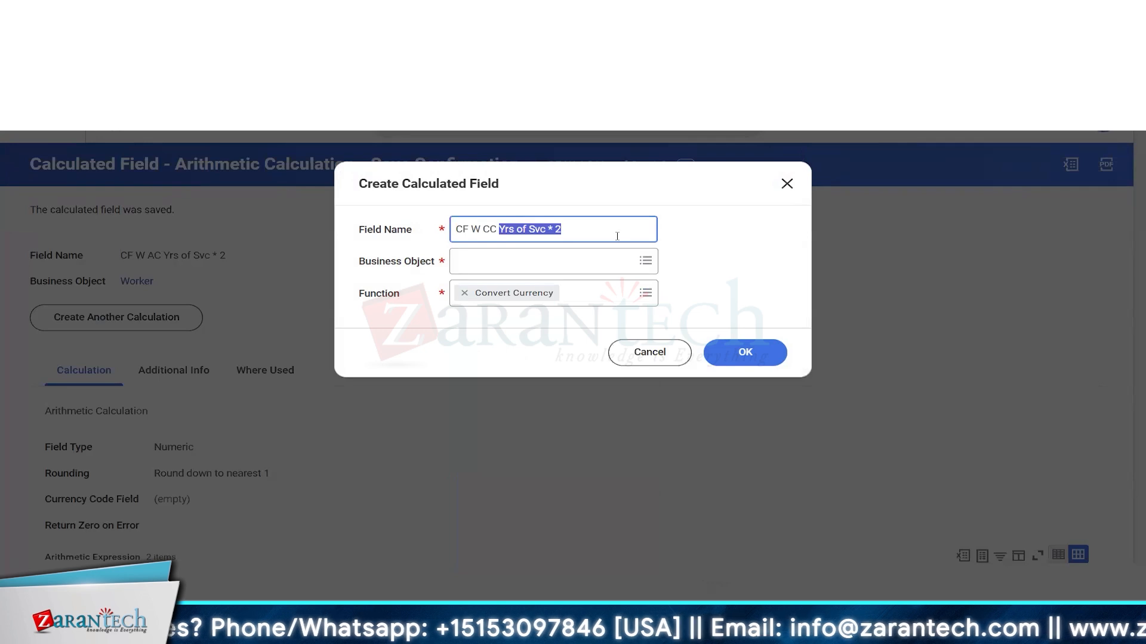
{"action": "type", "text": "Salary"}
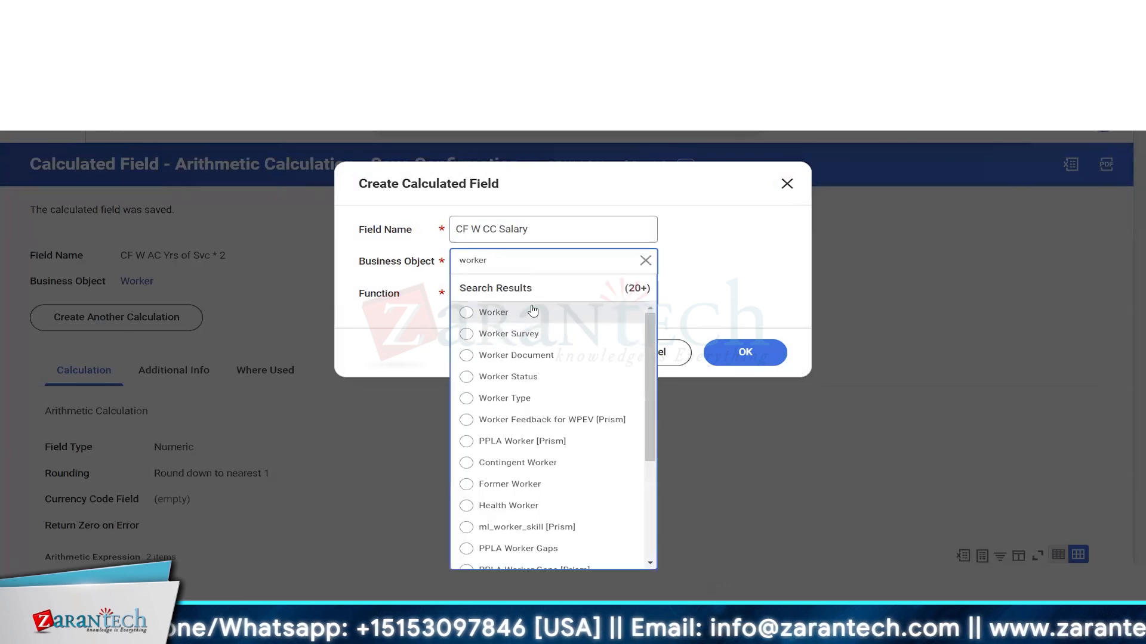
{"action": "left_click", "coordinate": [532, 310]}
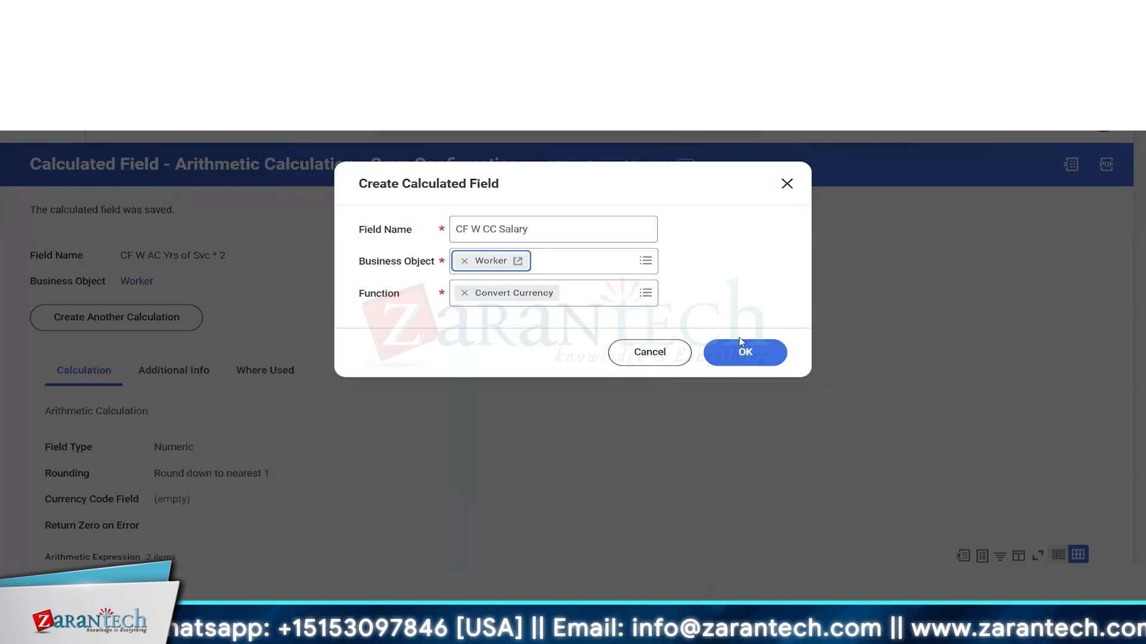
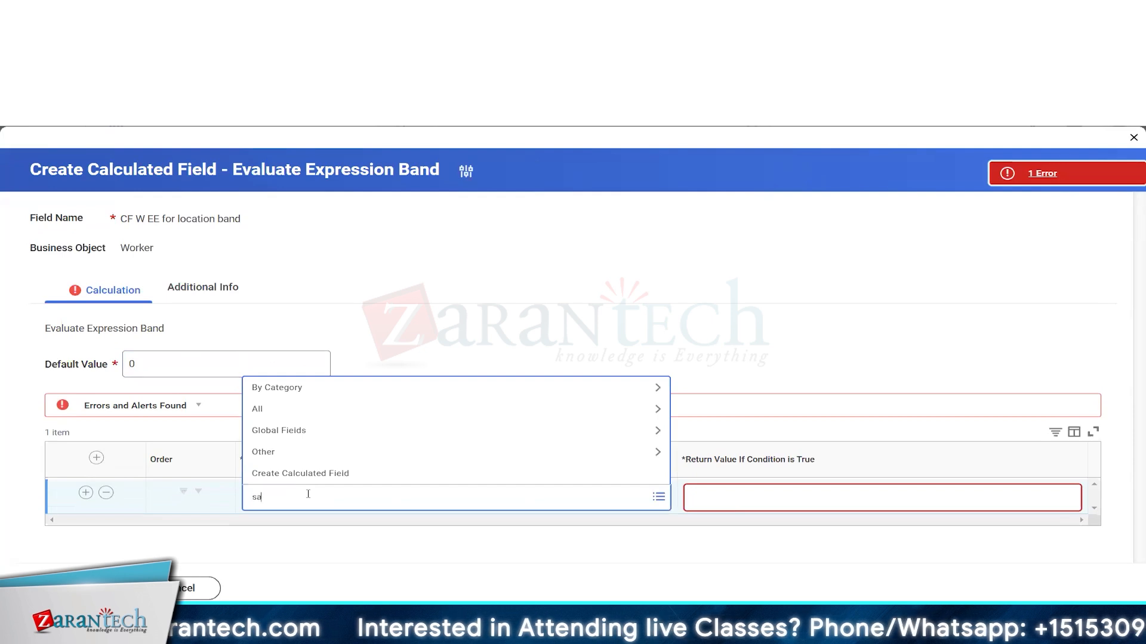
Step: Set the band conditions: CF W TF Location is san franscisco returning 1, and a second row, CF W TF Location is new york, returning 2yyy
{"action": "key", "text": "Return"}
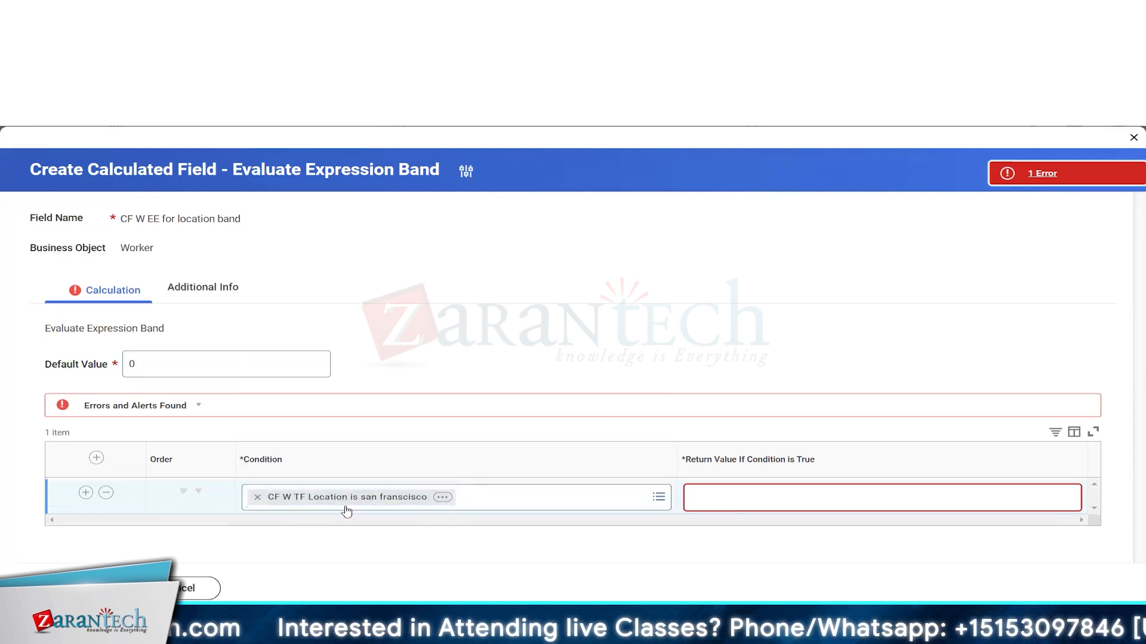
{"action": "left_click", "coordinate": [726, 495]}
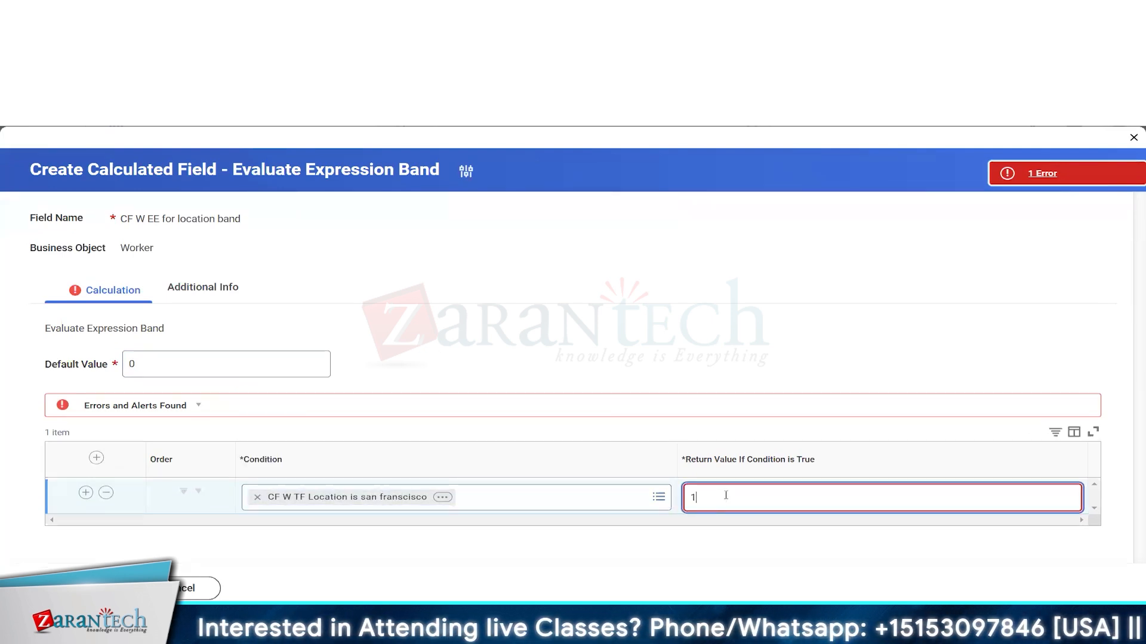
{"action": "left_click", "coordinate": [86, 493]}
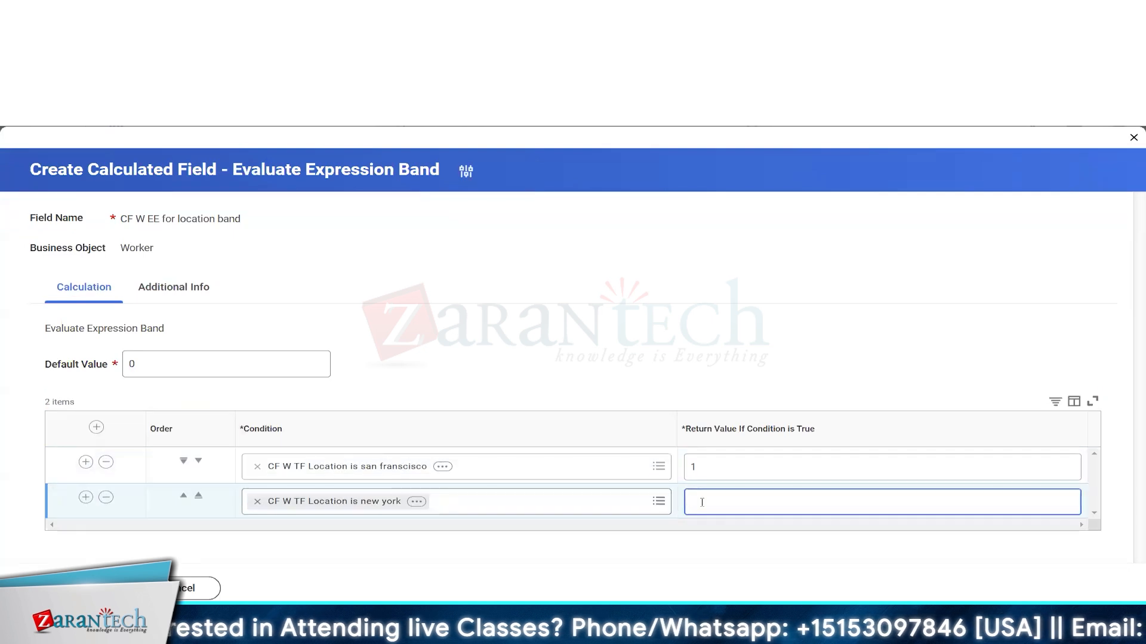
{"action": "left_click", "coordinate": [701, 502]}
{"action": "type", "text": "2yyy"}
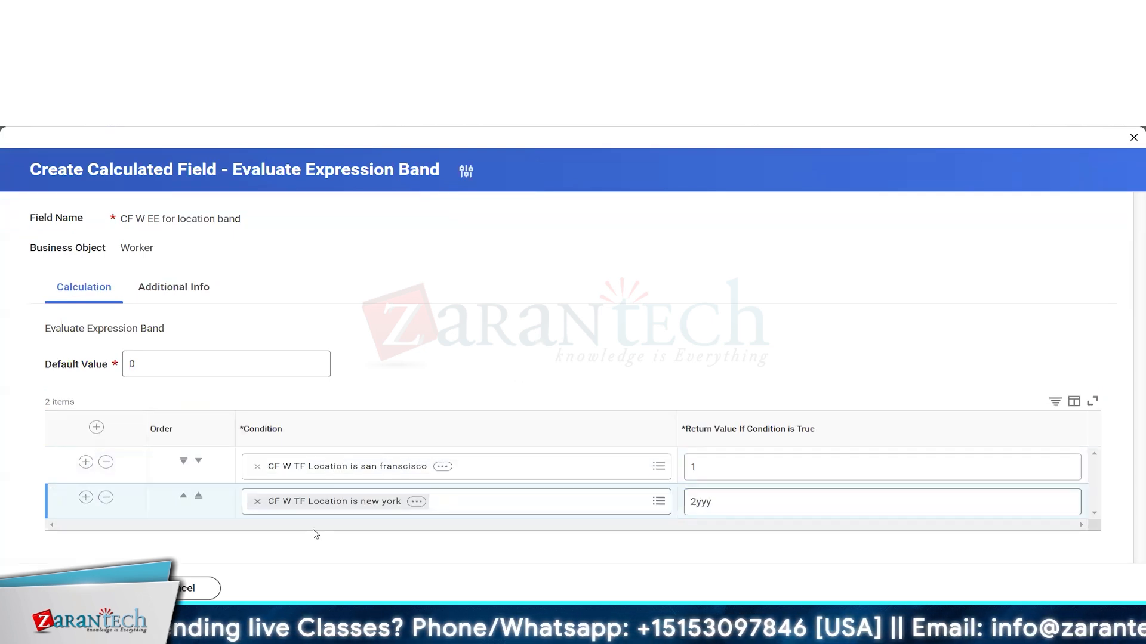
Step: Set the expression band's default value to 0rr and save the calculated field
{"action": "left_click", "coordinate": [162, 362]}
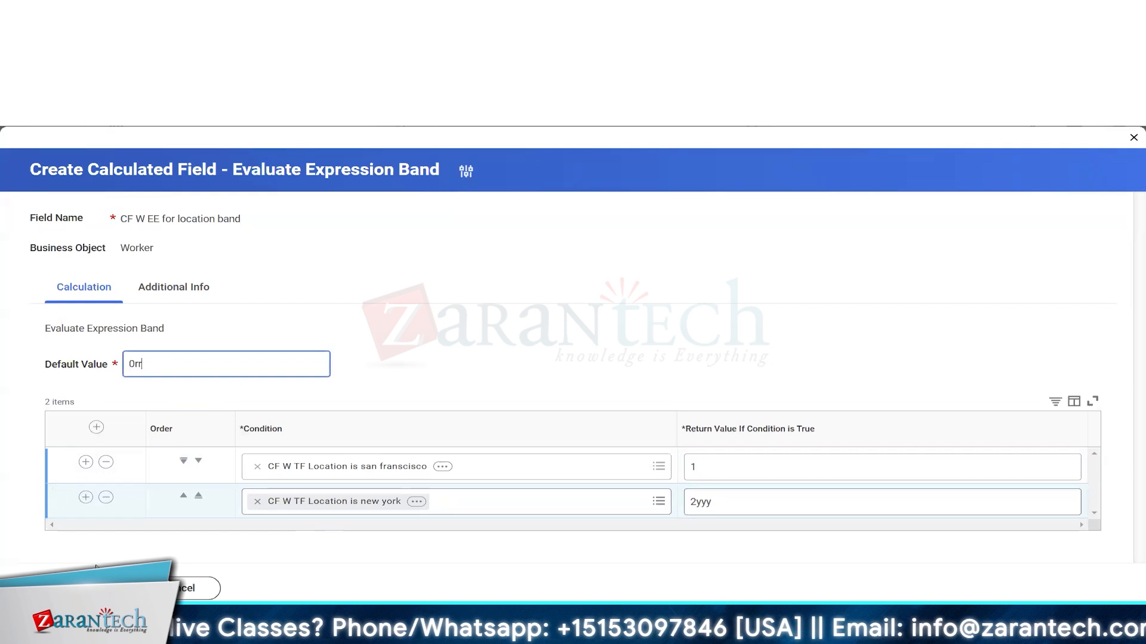
{"action": "left_click", "coordinate": [78, 588]}
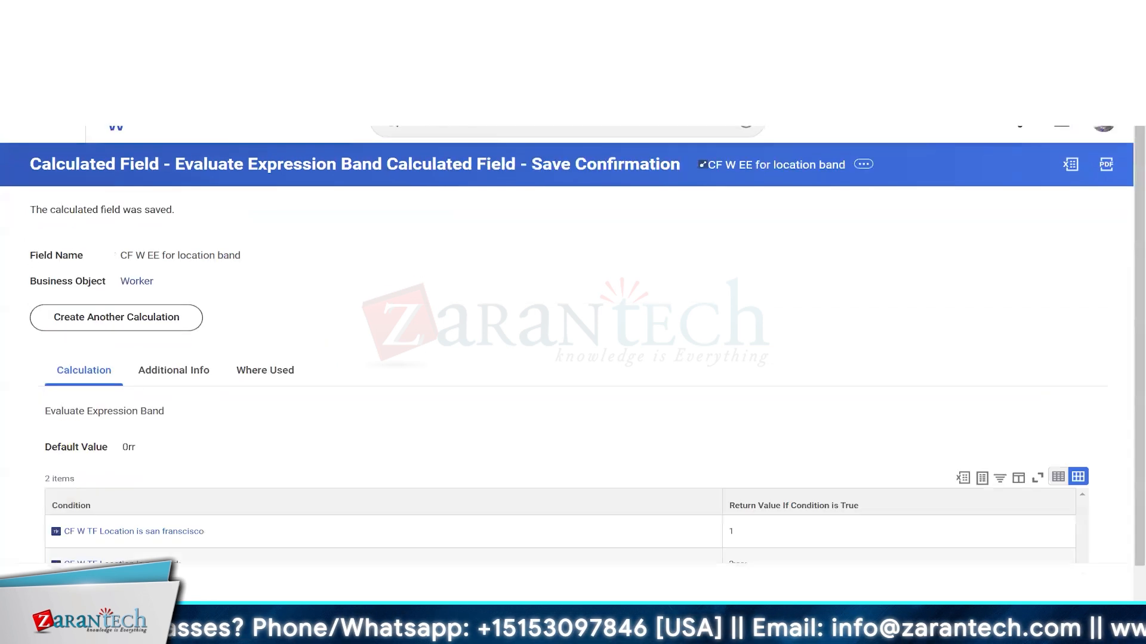
{"action": "scroll", "coordinate": [254, 477], "scroll_direction": "down", "scroll_amount": 2}
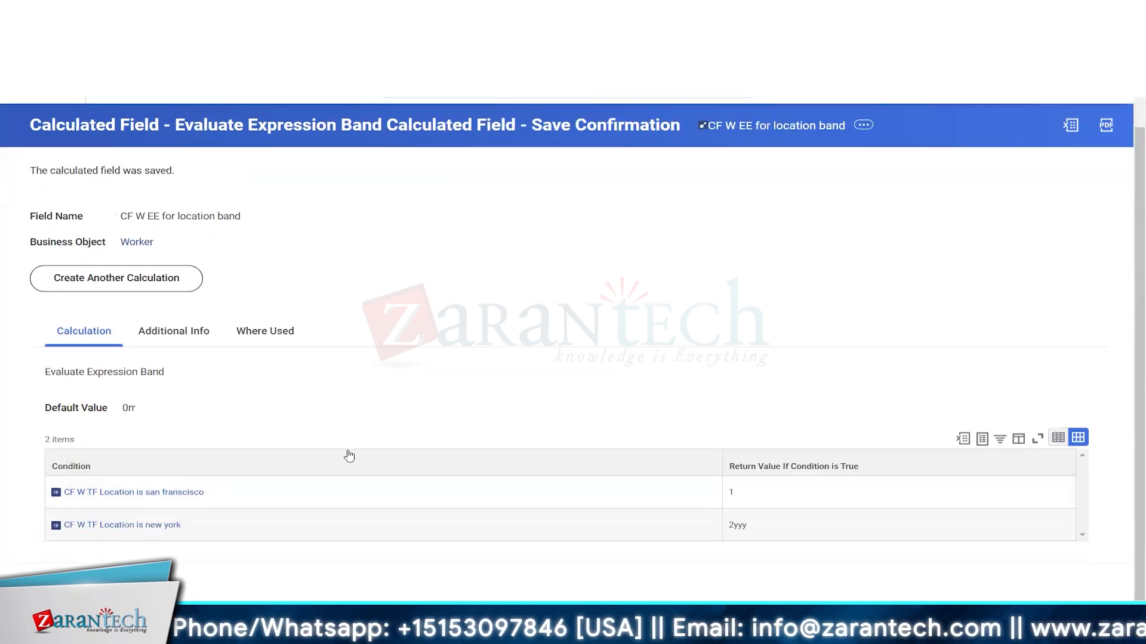
Step: Review the saved expression band's field name, default value and the return value of each location condition
{"action": "double_click", "coordinate": [228, 217]}
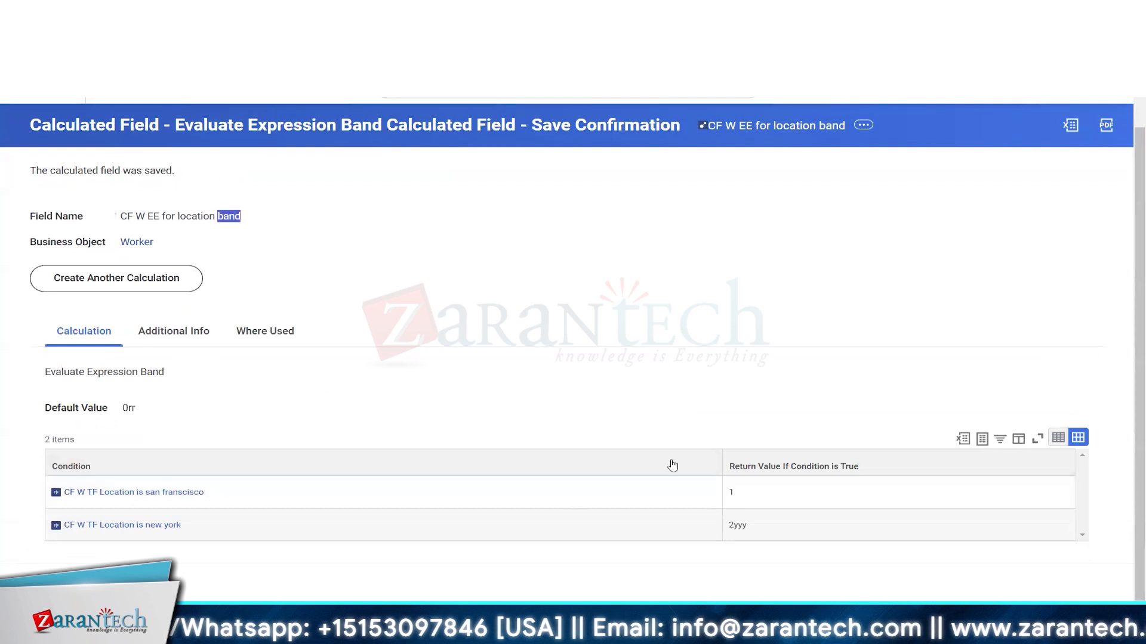
{"action": "left_click", "coordinate": [769, 506]}
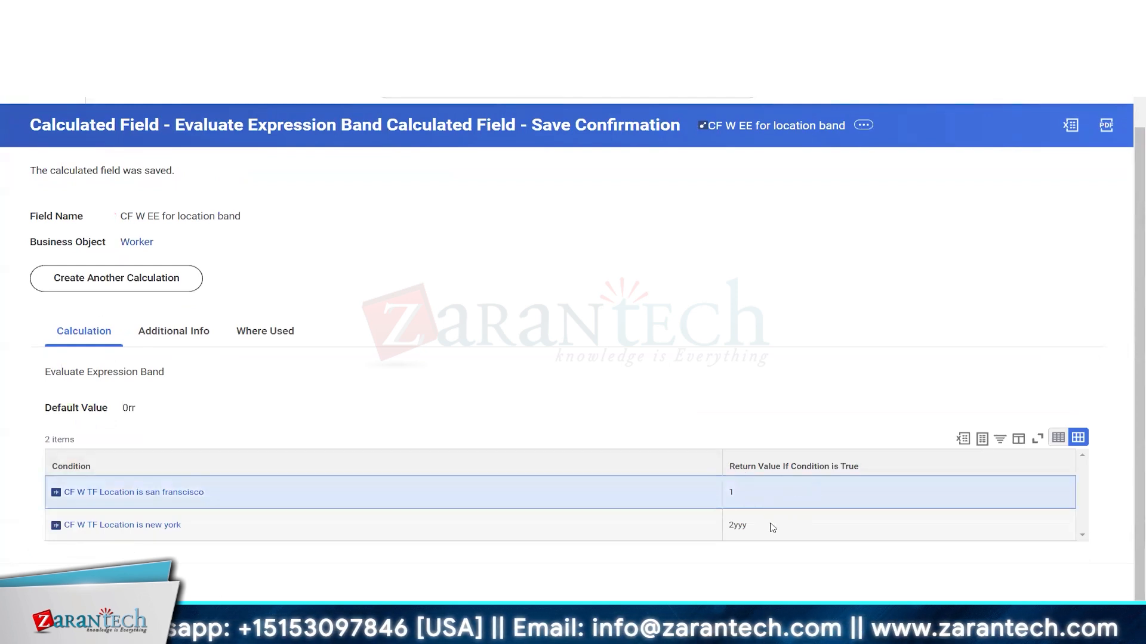
{"action": "left_click", "coordinate": [772, 527]}
{"action": "double_click", "coordinate": [129, 409]}
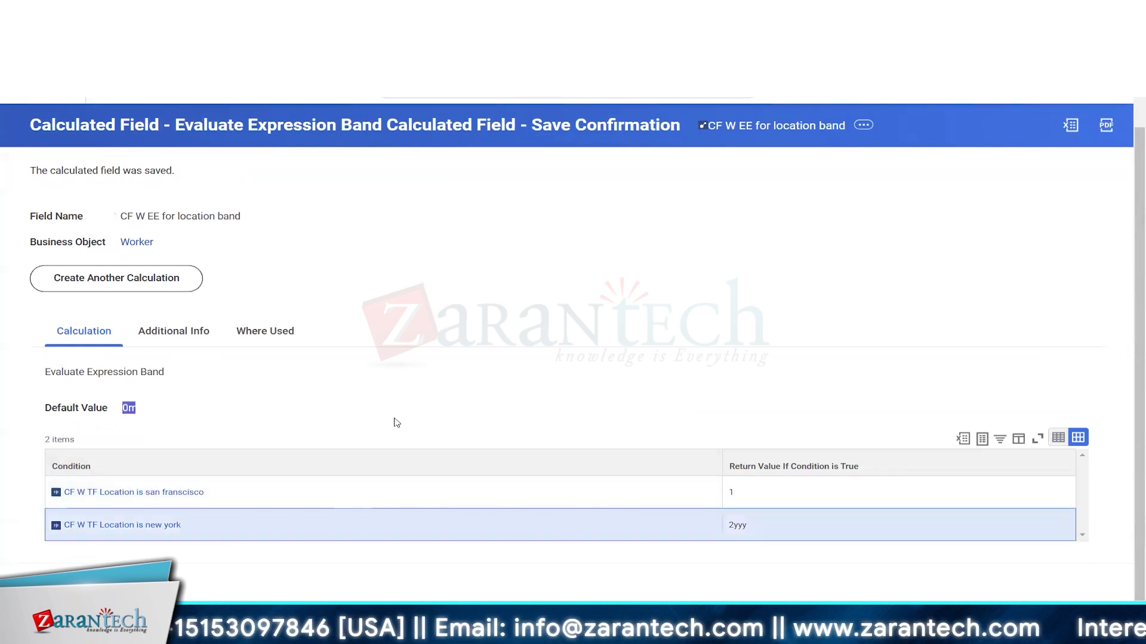
{"action": "double_click", "coordinate": [738, 525]}
{"action": "double_click", "coordinate": [732, 492]}
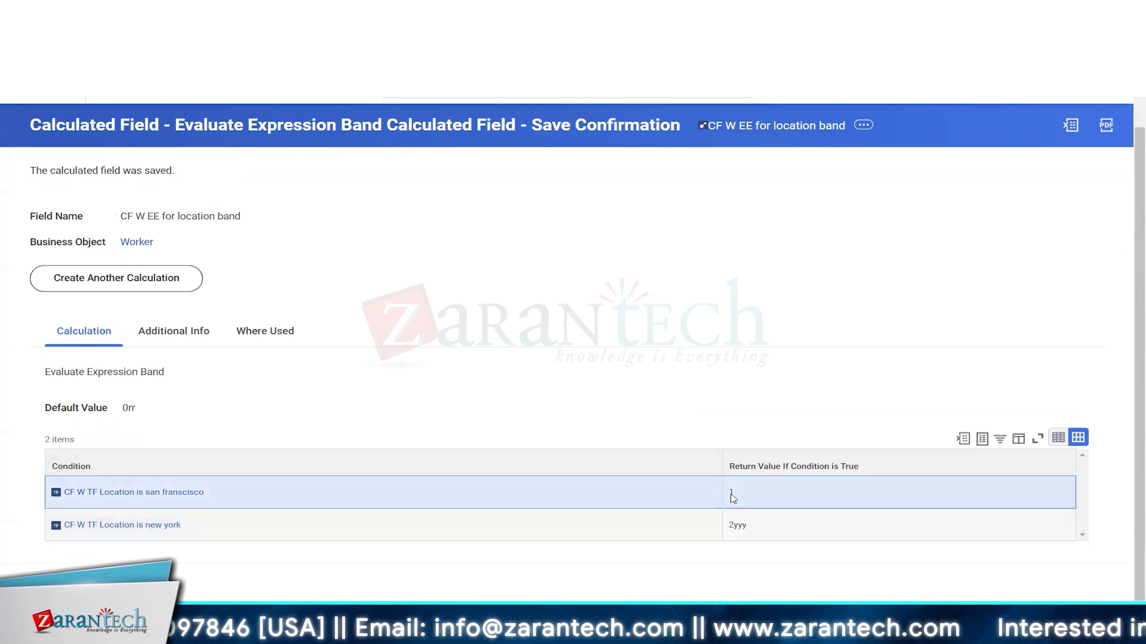
{"action": "double_click", "coordinate": [129, 408]}
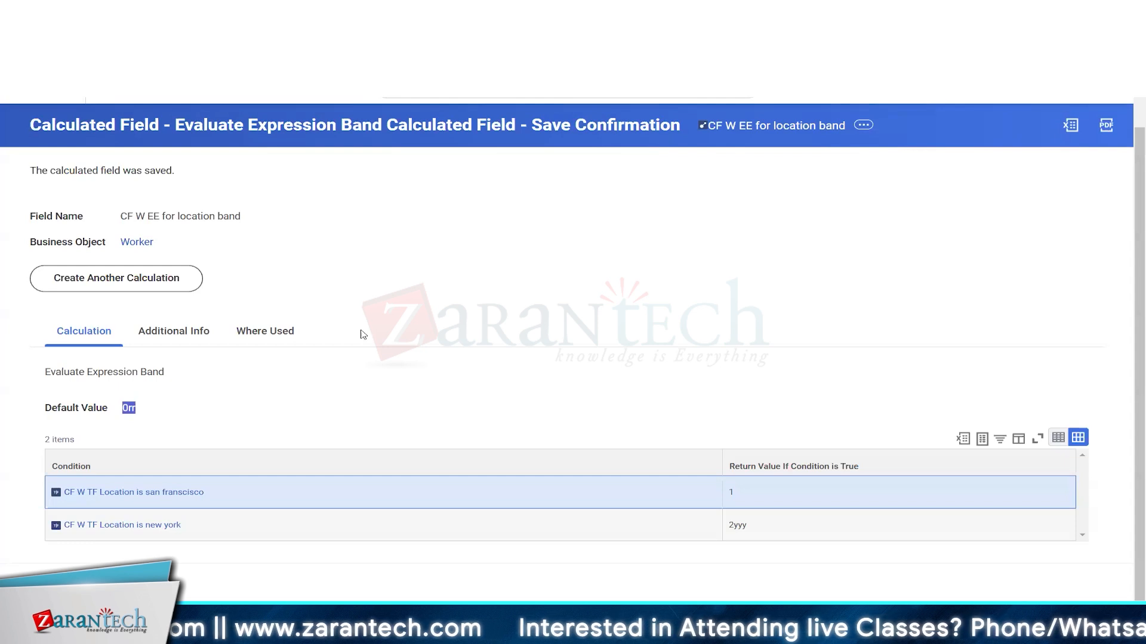
{"action": "left_click", "coordinate": [747, 524]}
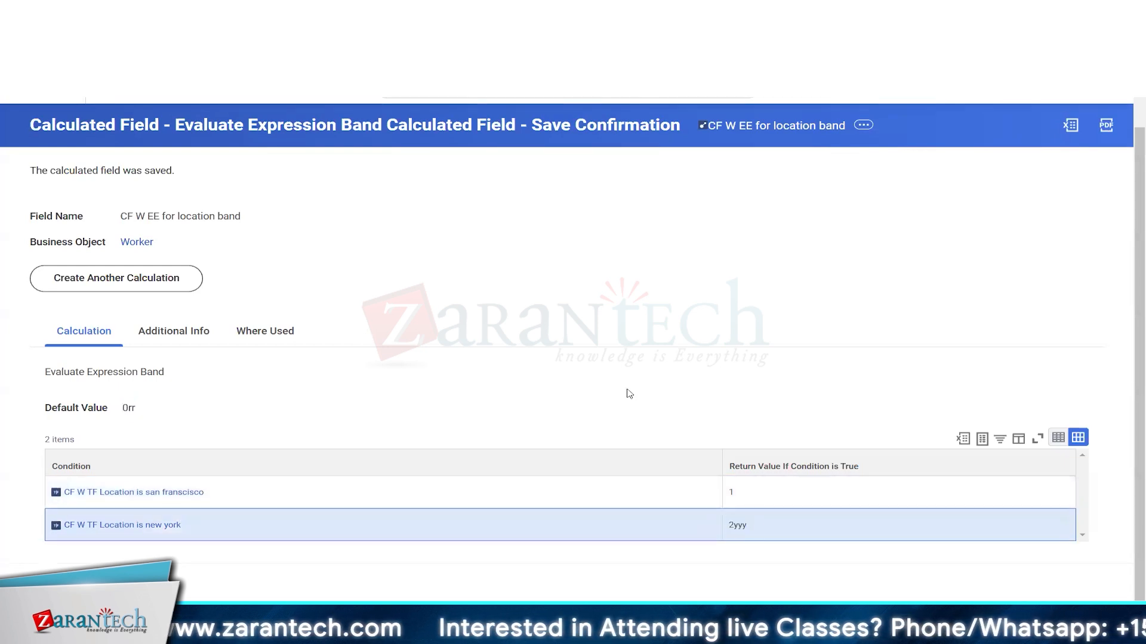
Step: Compare the saved band's location conditions, return values and default value with the CF W EE for location band column in the test report
{"action": "left_click", "coordinate": [325, 488]}
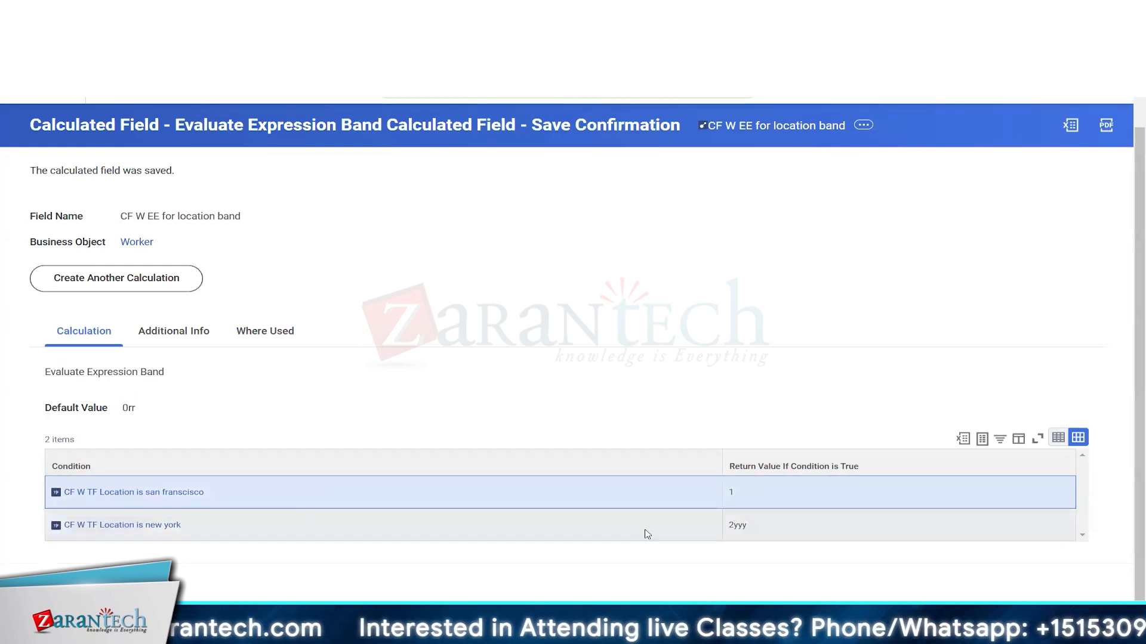
{"action": "left_click", "coordinate": [344, 511]}
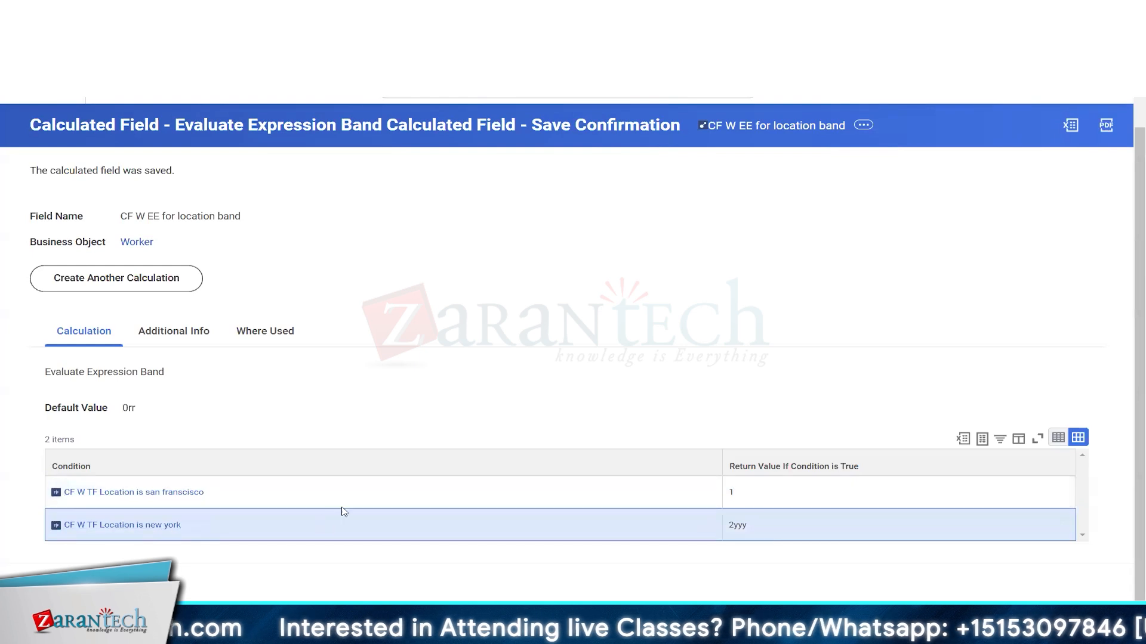
{"action": "left_click", "coordinate": [233, 499]}
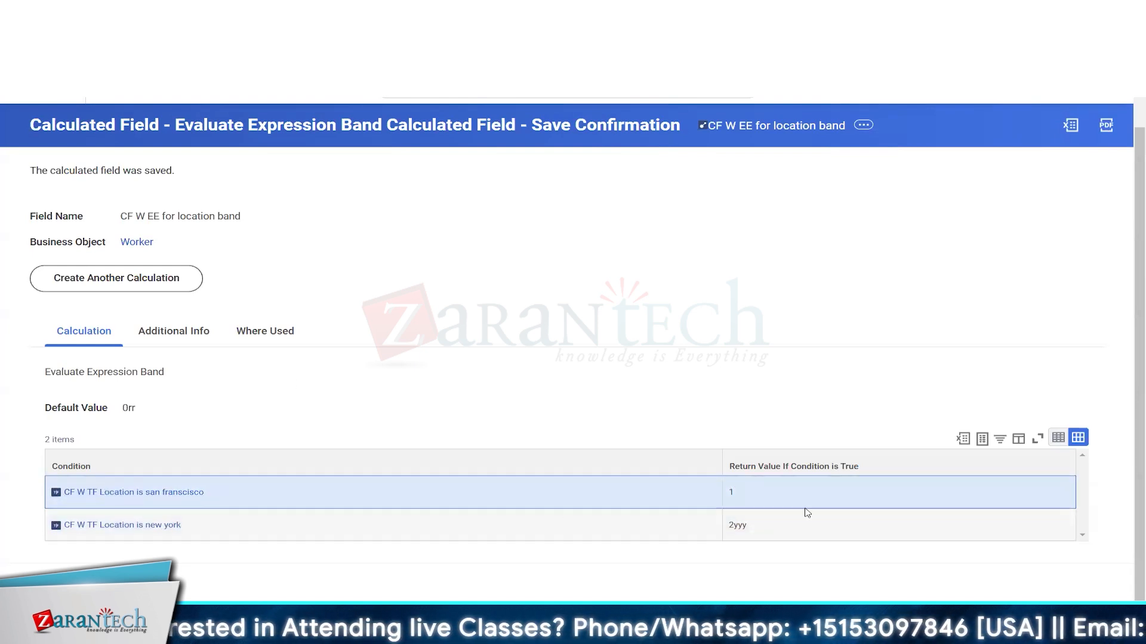
{"action": "left_click", "coordinate": [226, 527]}
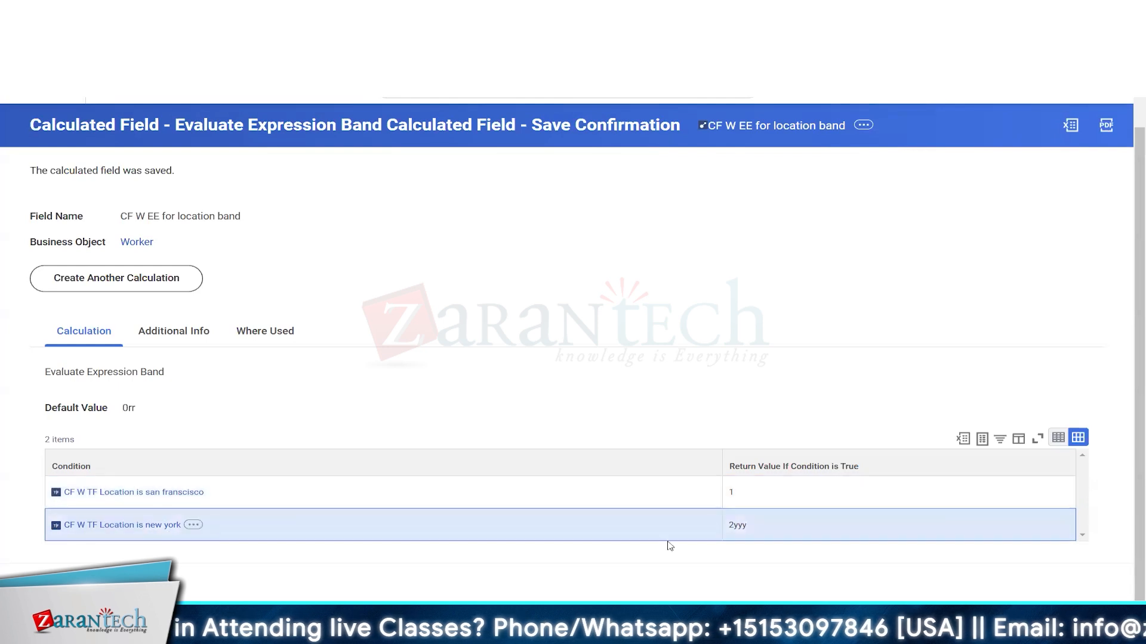
{"action": "double_click", "coordinate": [737, 527]}
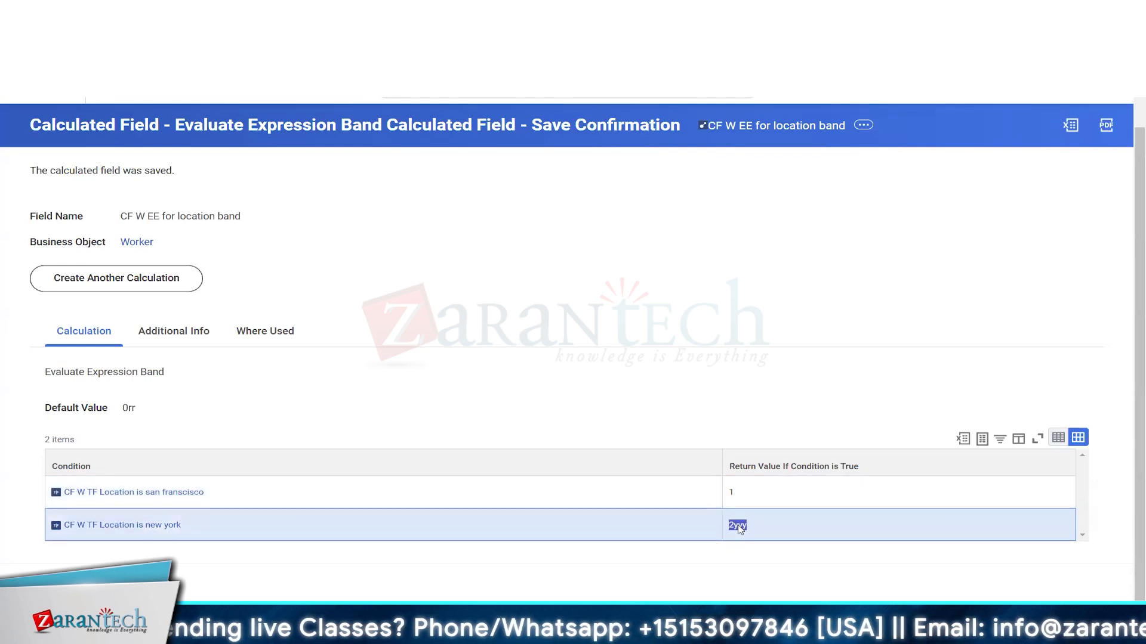
{"action": "double_click", "coordinate": [128, 410]}
{"action": "triple_click", "coordinate": [166, 218]}
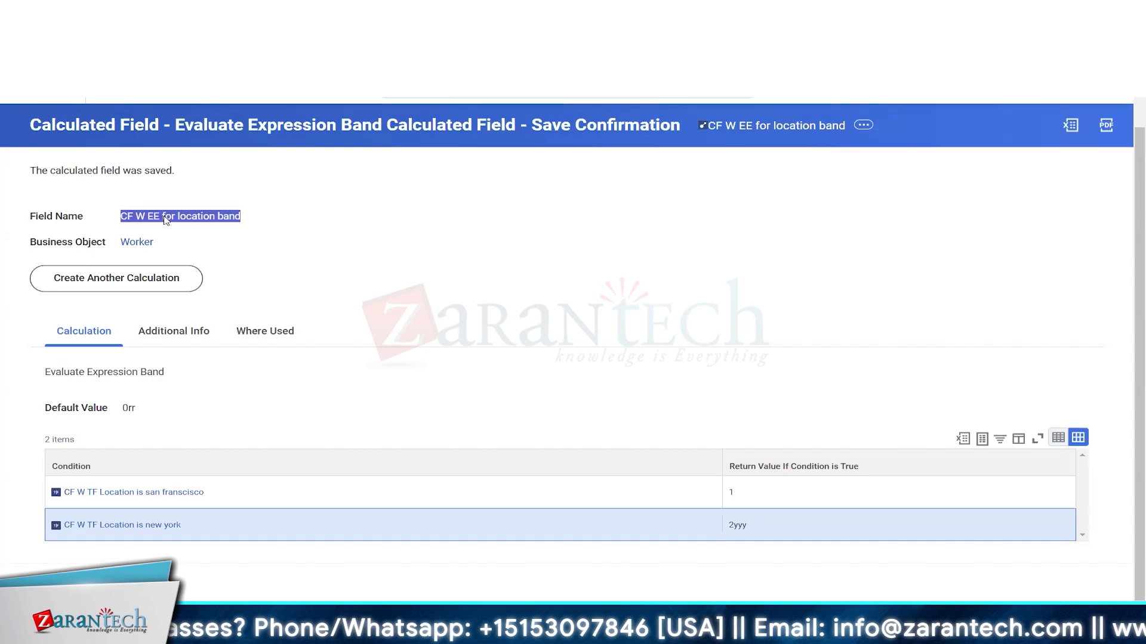
{"action": "key", "text": "ctrl+Tab"}
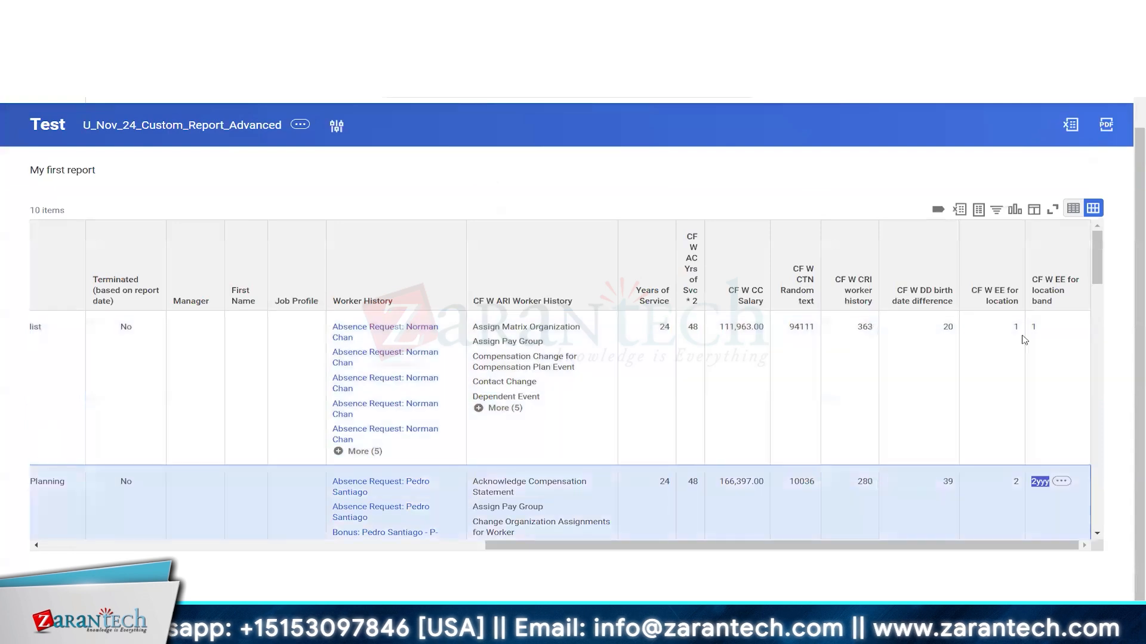
{"action": "scroll", "coordinate": [1038, 394], "scroll_direction": "down", "scroll_amount": 5}
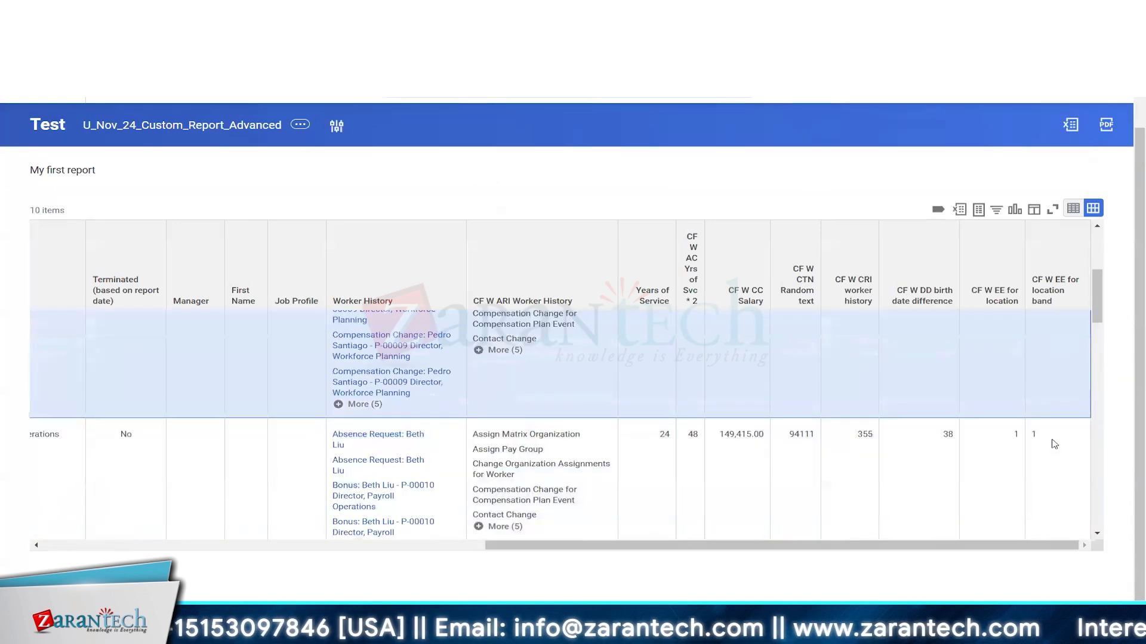
{"action": "scroll", "coordinate": [1054, 444], "scroll_direction": "down", "scroll_amount": 3}
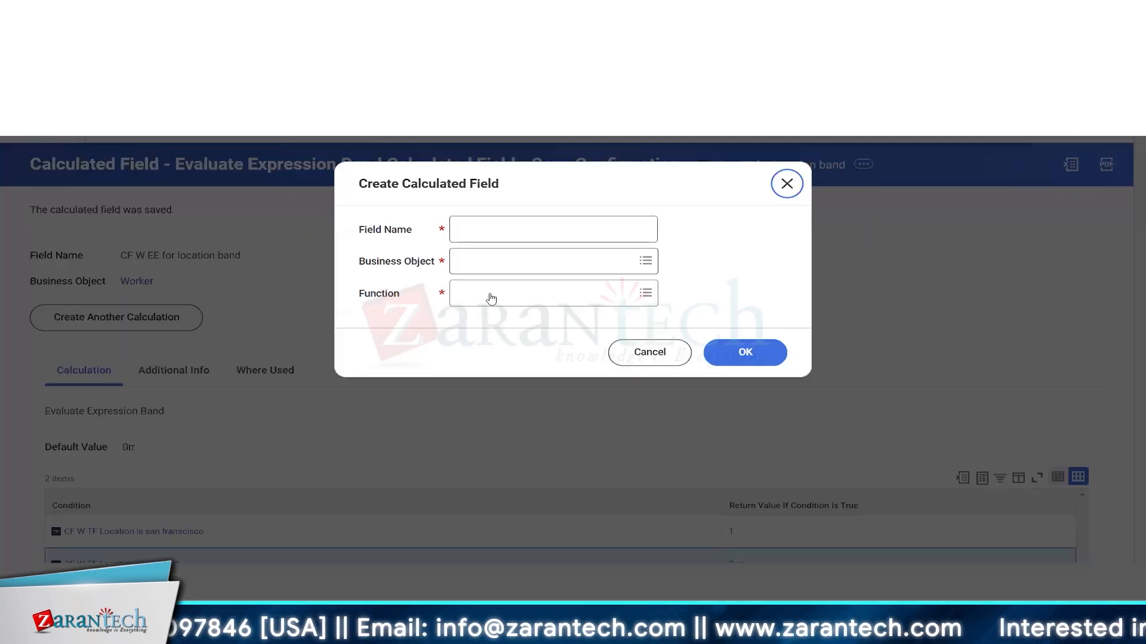
Step: Start another calculated field and choose Extract Multi-Instance as its function
{"action": "left_click", "coordinate": [491, 298]}
{"action": "scroll", "coordinate": [590, 394], "scroll_direction": "down", "scroll_amount": 2}
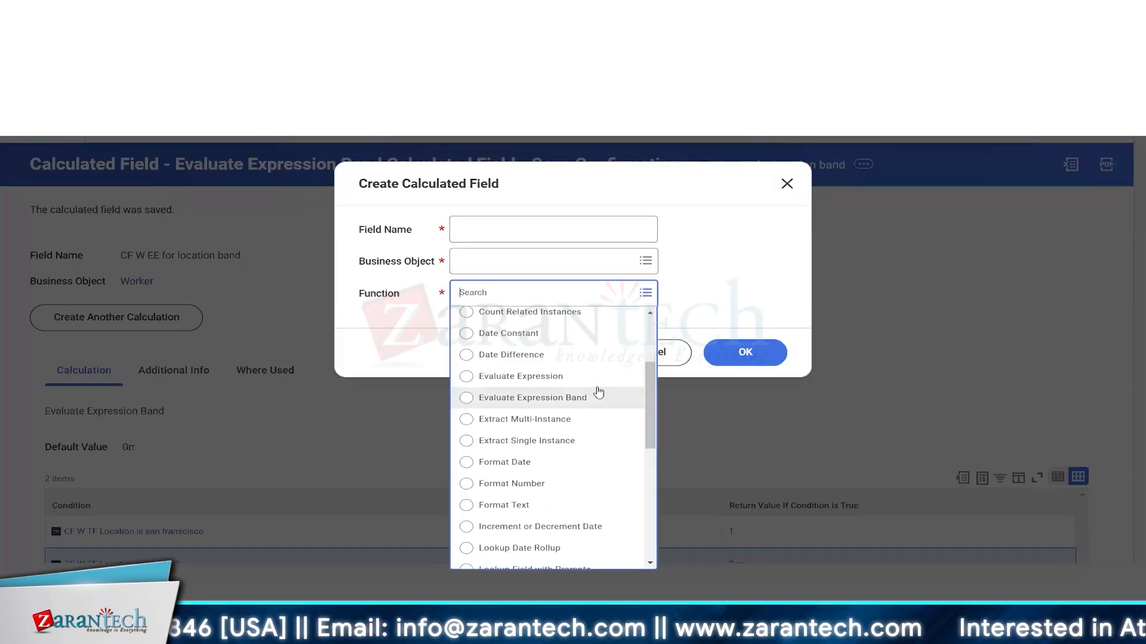
{"action": "left_click", "coordinate": [529, 420]}
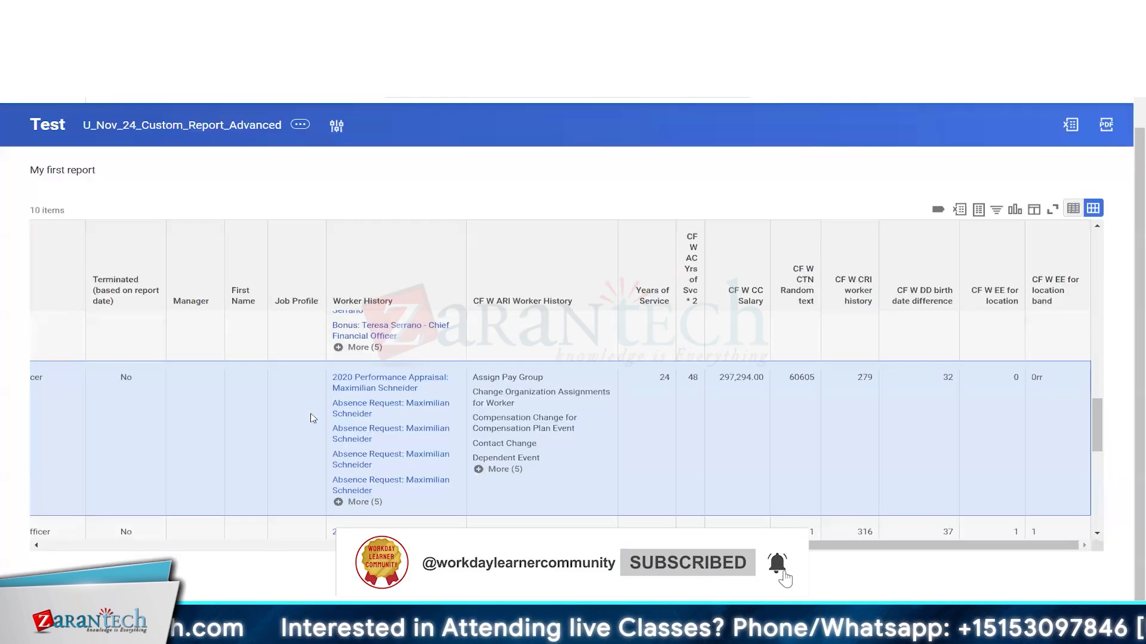
Step: Examine the Worker History entries in the test report, expanding the full lists for the Chief Operating Officer and Chief Executive Officer rows
{"action": "left_click", "coordinate": [357, 501]}
{"action": "scroll", "coordinate": [358, 449], "scroll_direction": "down", "scroll_amount": 3}
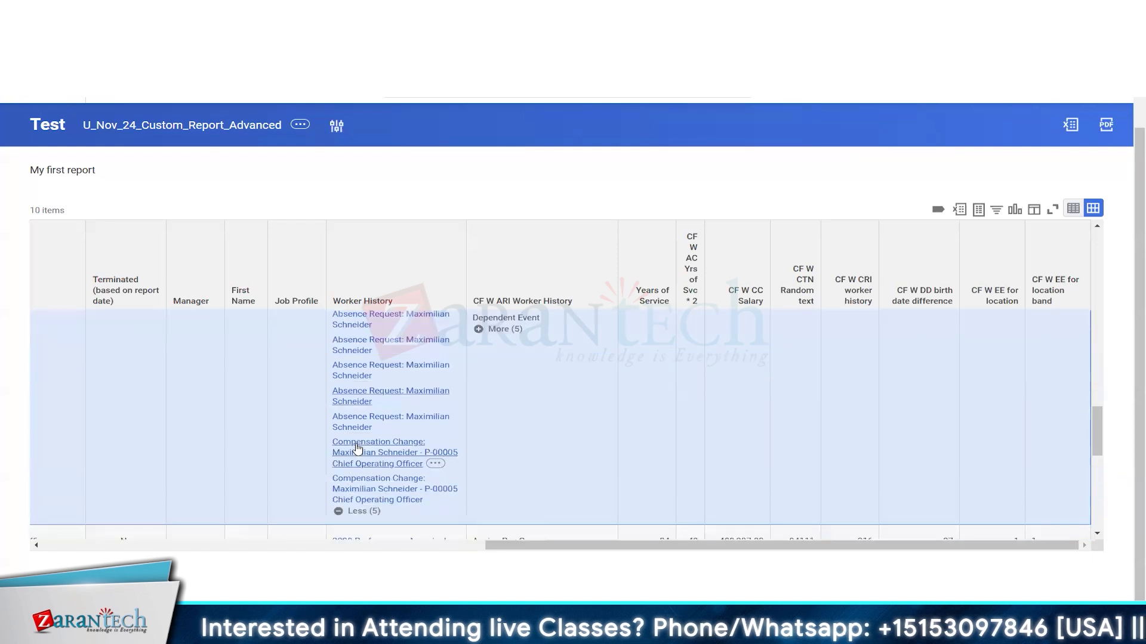
{"action": "scroll", "coordinate": [357, 449], "scroll_direction": "up", "scroll_amount": 3}
{"action": "scroll", "coordinate": [357, 455], "scroll_direction": "down", "scroll_amount": 4}
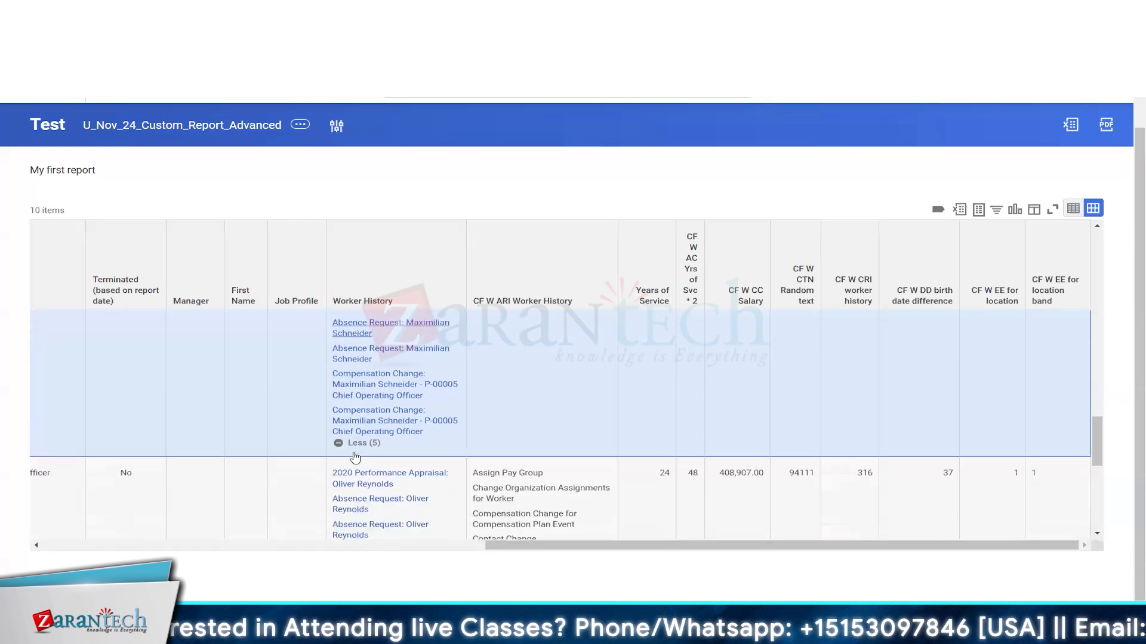
{"action": "scroll", "coordinate": [355, 458], "scroll_direction": "down", "scroll_amount": 3}
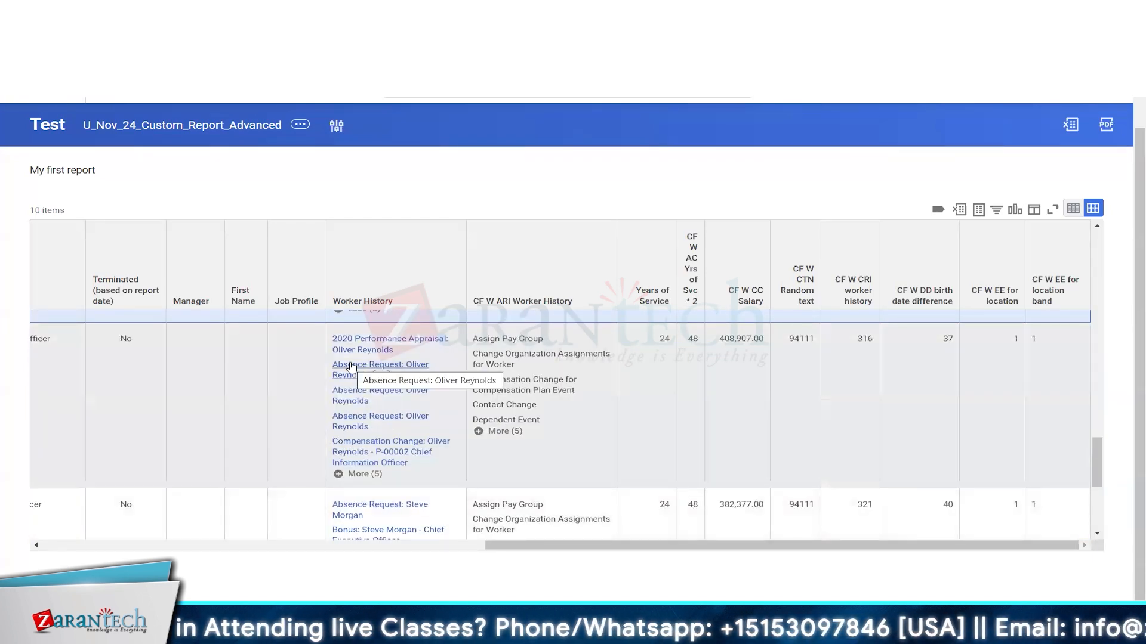
{"action": "scroll", "coordinate": [352, 367], "scroll_direction": "down", "scroll_amount": 3}
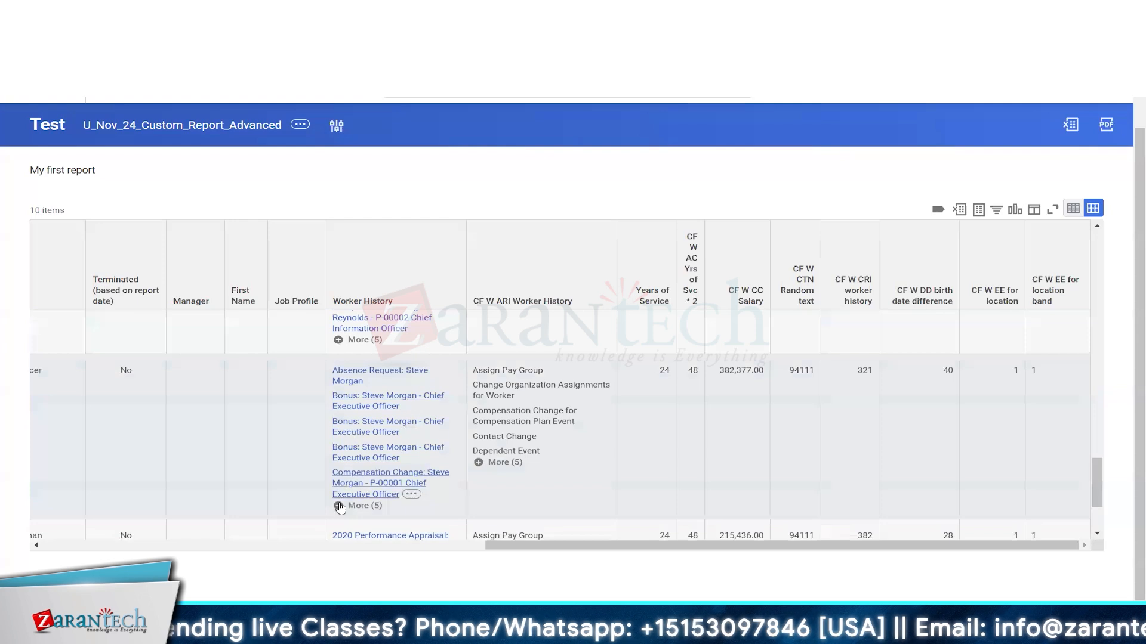
{"action": "left_click", "coordinate": [340, 507]}
{"action": "scroll", "coordinate": [289, 471], "scroll_direction": "down", "scroll_amount": 2}
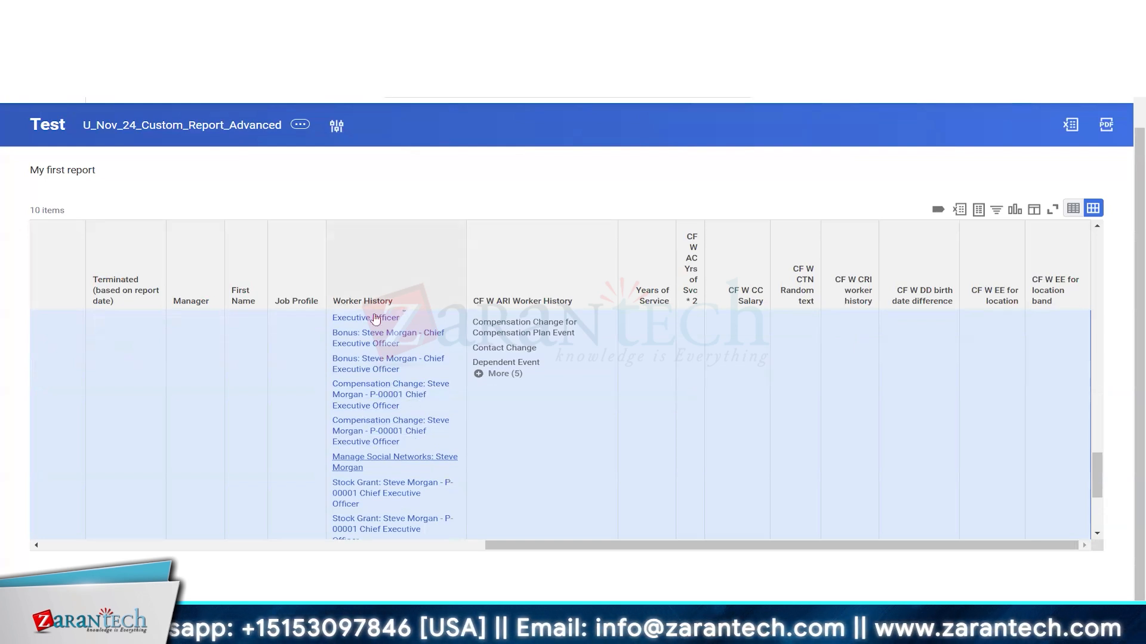
{"action": "scroll", "coordinate": [369, 448], "scroll_direction": "down", "scroll_amount": 1}
{"action": "scroll", "coordinate": [371, 449], "scroll_direction": "up", "scroll_amount": 1}
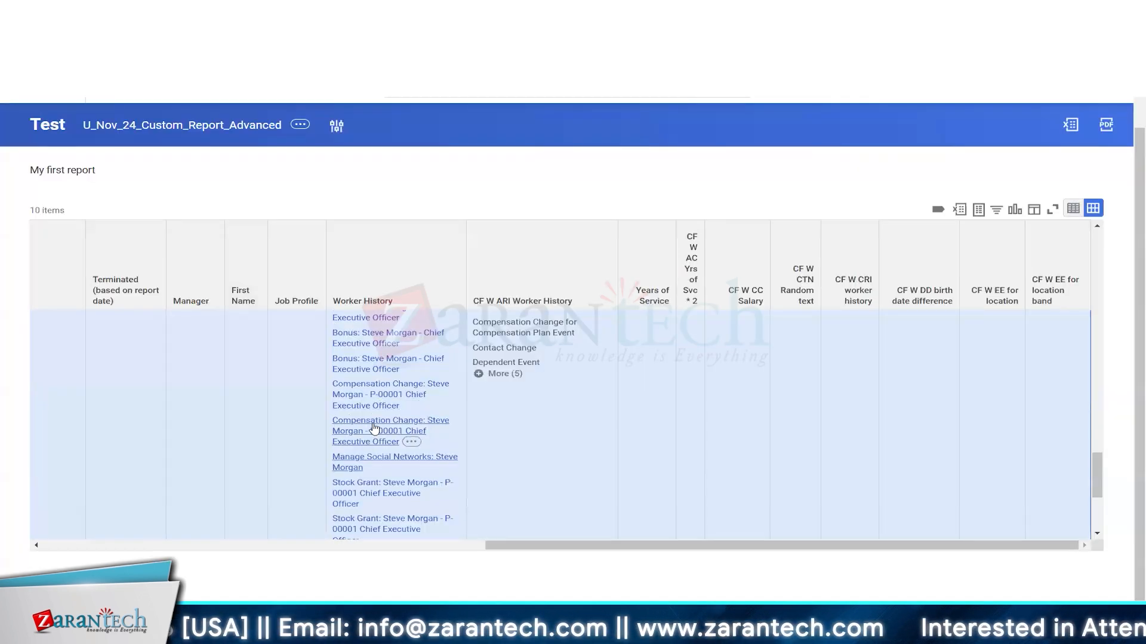
{"action": "mouse_move", "coordinate": [373, 401]}
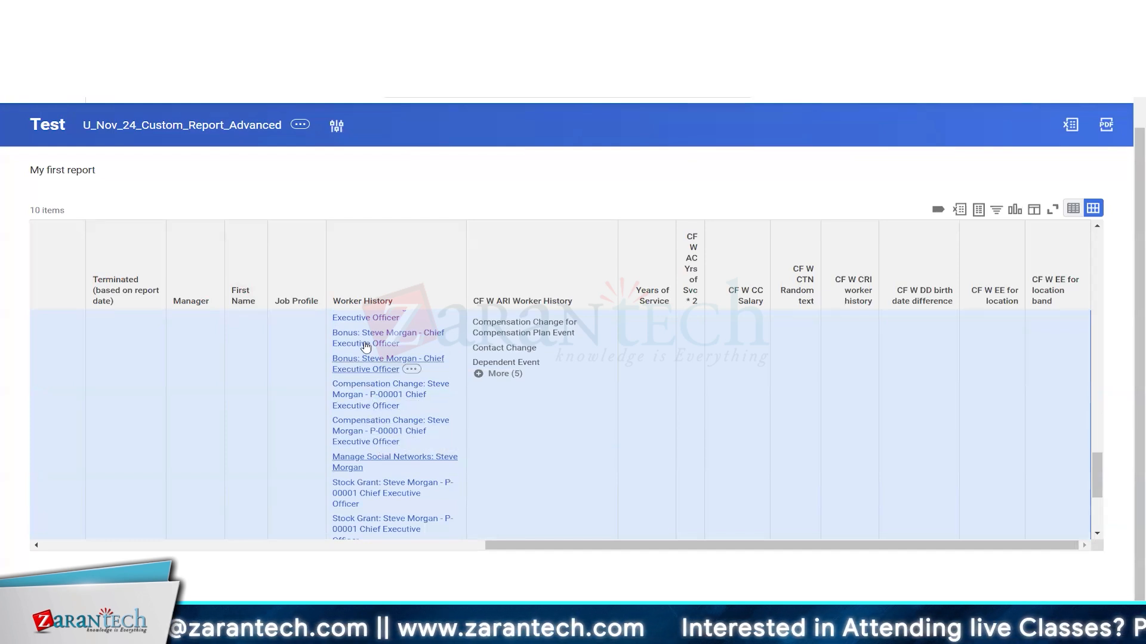
{"action": "scroll", "coordinate": [370, 394], "scroll_direction": "up", "scroll_amount": 1}
{"action": "scroll", "coordinate": [371, 394], "scroll_direction": "down", "scroll_amount": 2}
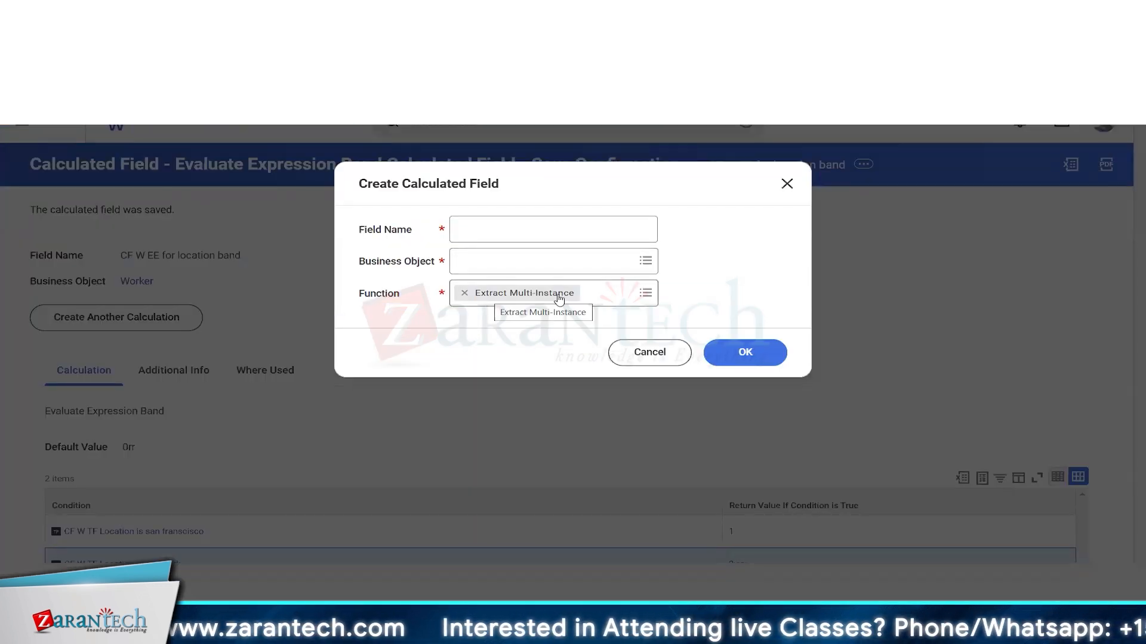
Step: Name the new calculated field CF W EMI worker history, set its business object to Worker and confirm its creation
{"action": "left_click", "coordinate": [498, 226]}
{"action": "type", "text": "CF W EE for location band"}
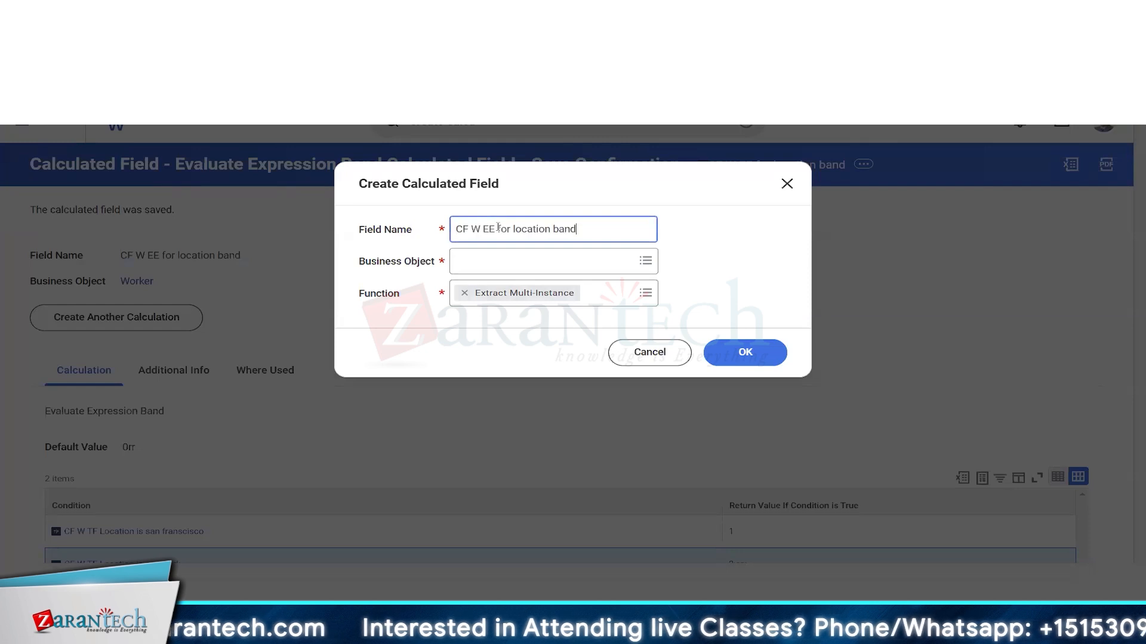
{"action": "left_click_drag", "start_coordinate": [484, 229], "coordinate": [611, 255]}
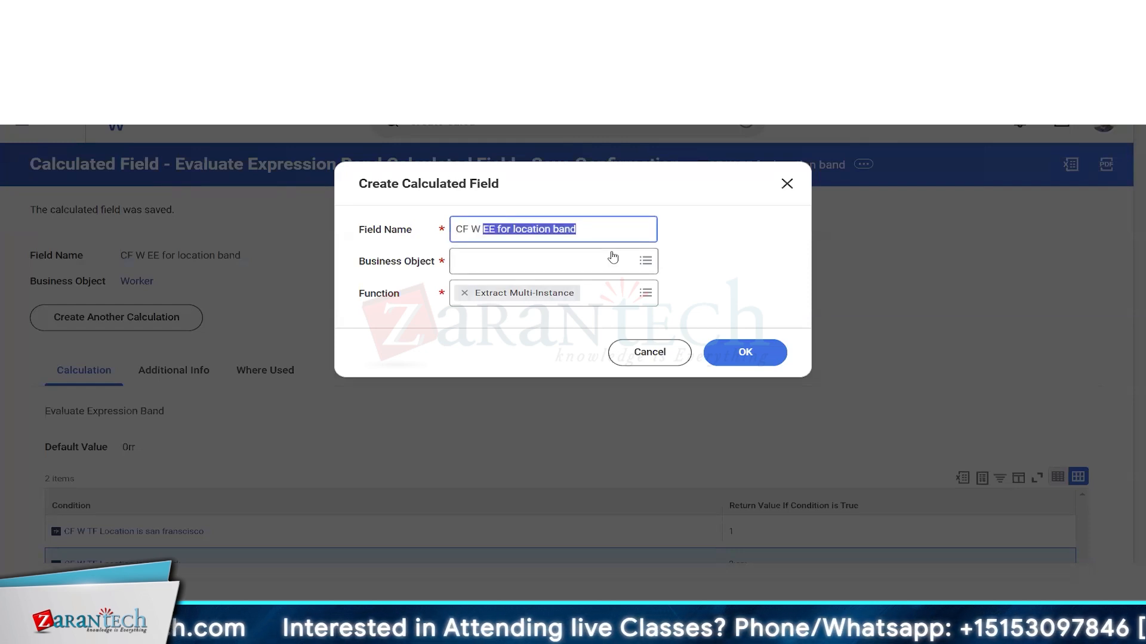
{"action": "type", "text": "EMI"}
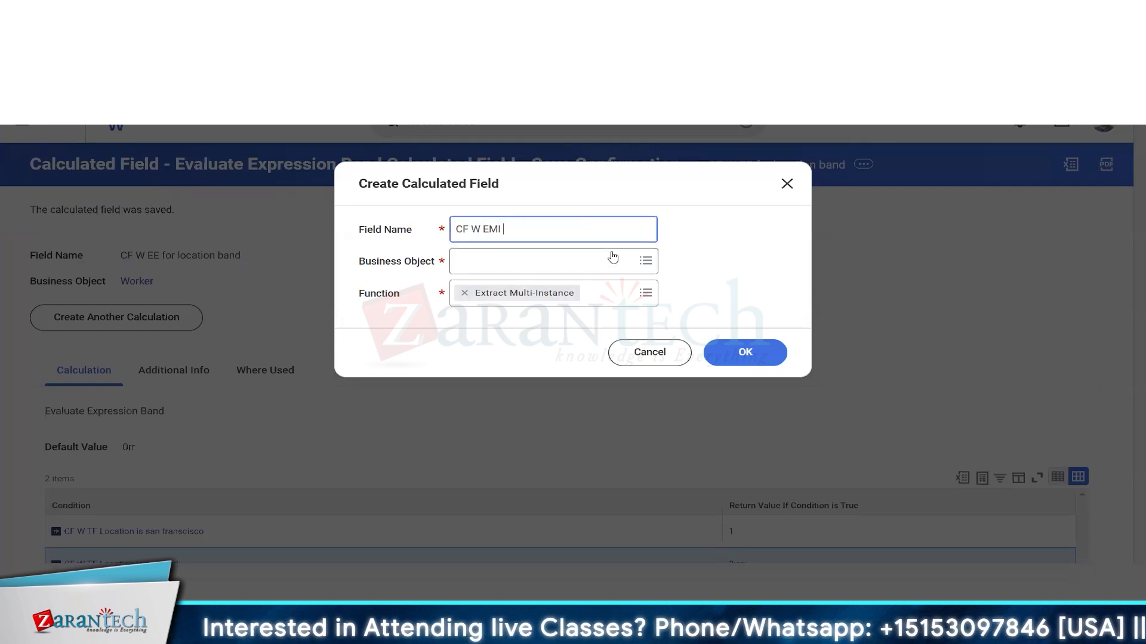
{"action": "type", "text": " worker history"}
{"action": "left_click", "coordinate": [613, 258]}
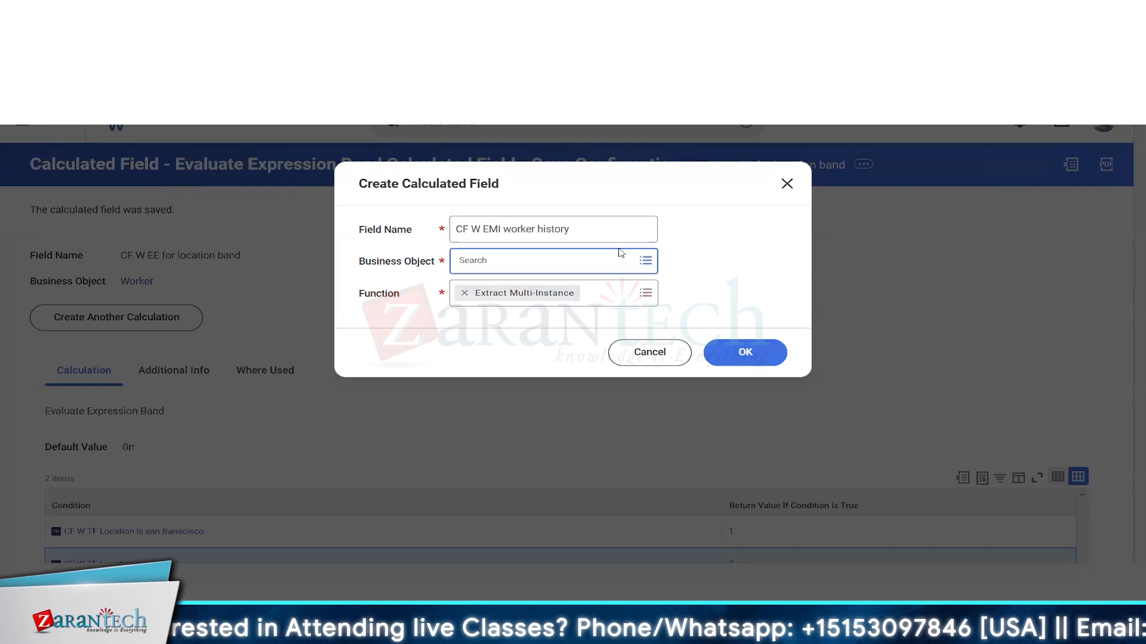
{"action": "type", "text": "worker"}
{"action": "key", "text": "Return"}
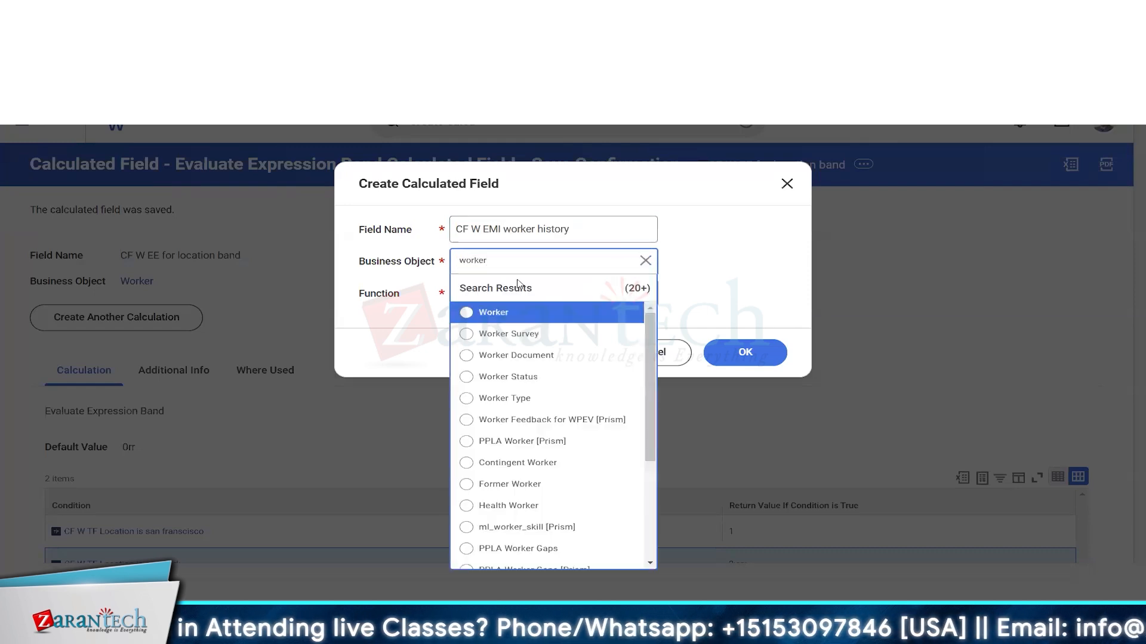
{"action": "left_click", "coordinate": [491, 317]}
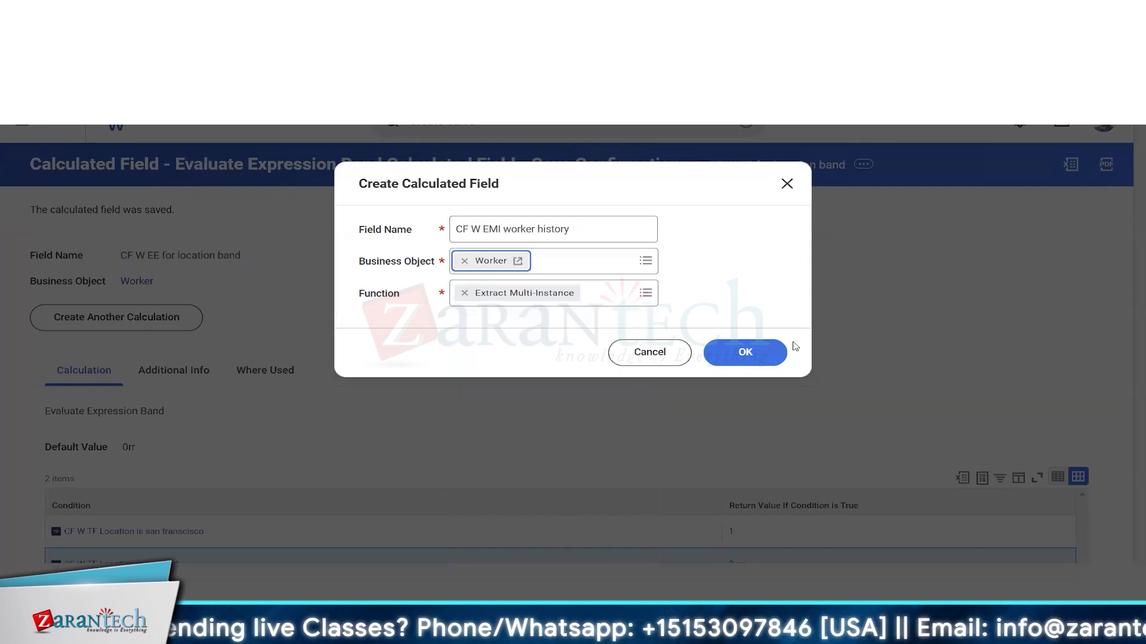
{"action": "left_click", "coordinate": [745, 357]}
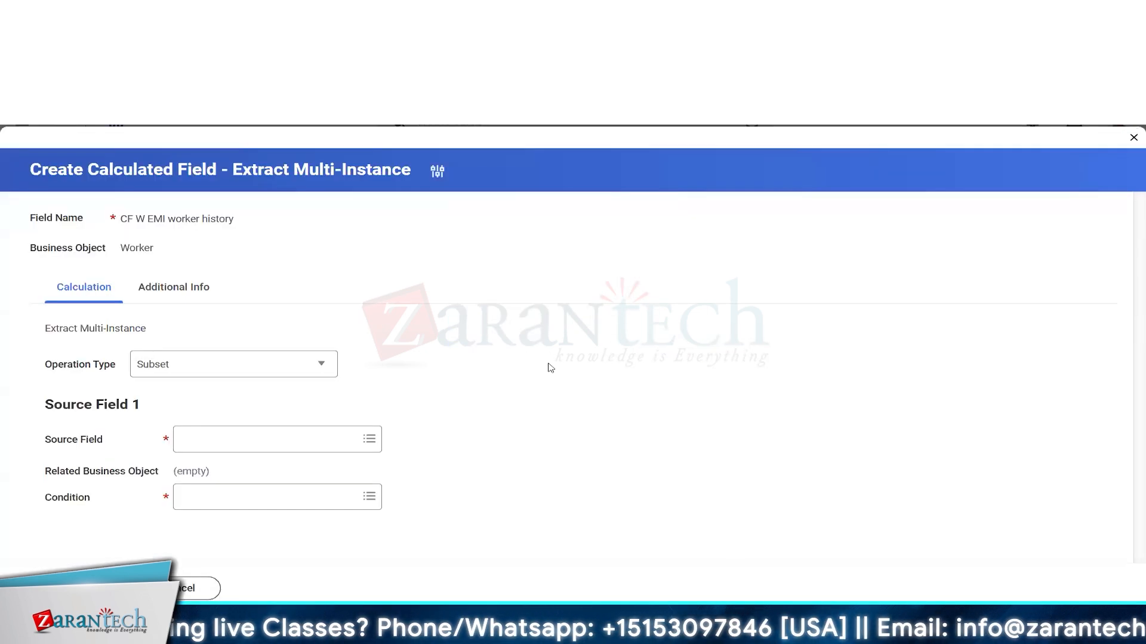
Step: Keep the operation type as Subset and set Source Field 1 to Worker History
{"action": "left_click", "coordinate": [325, 371]}
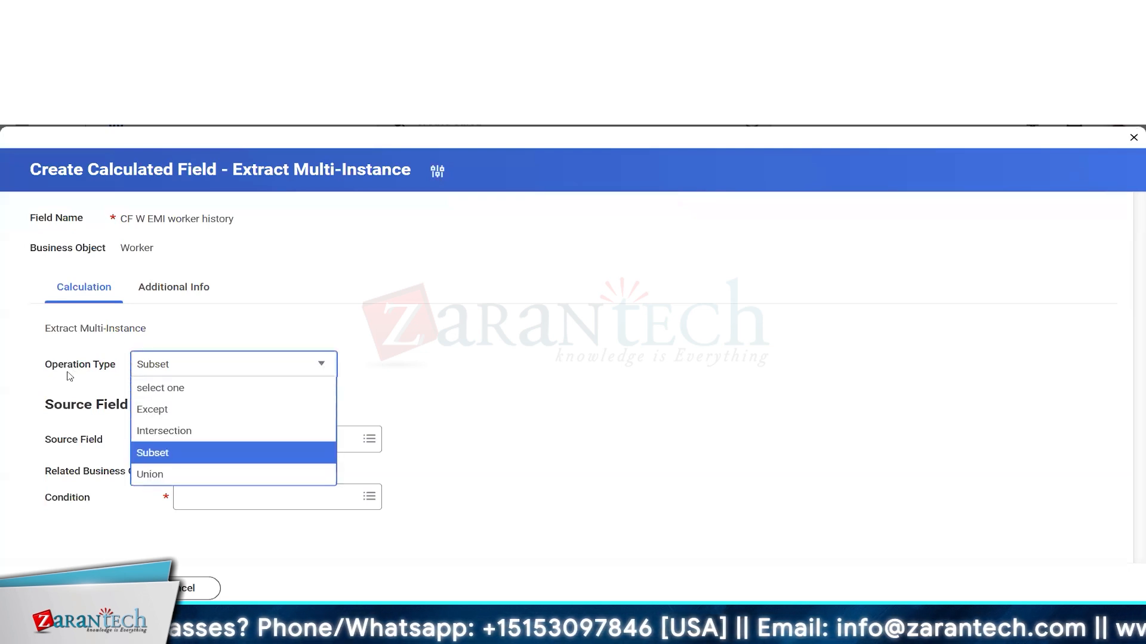
{"action": "left_click", "coordinate": [428, 388]}
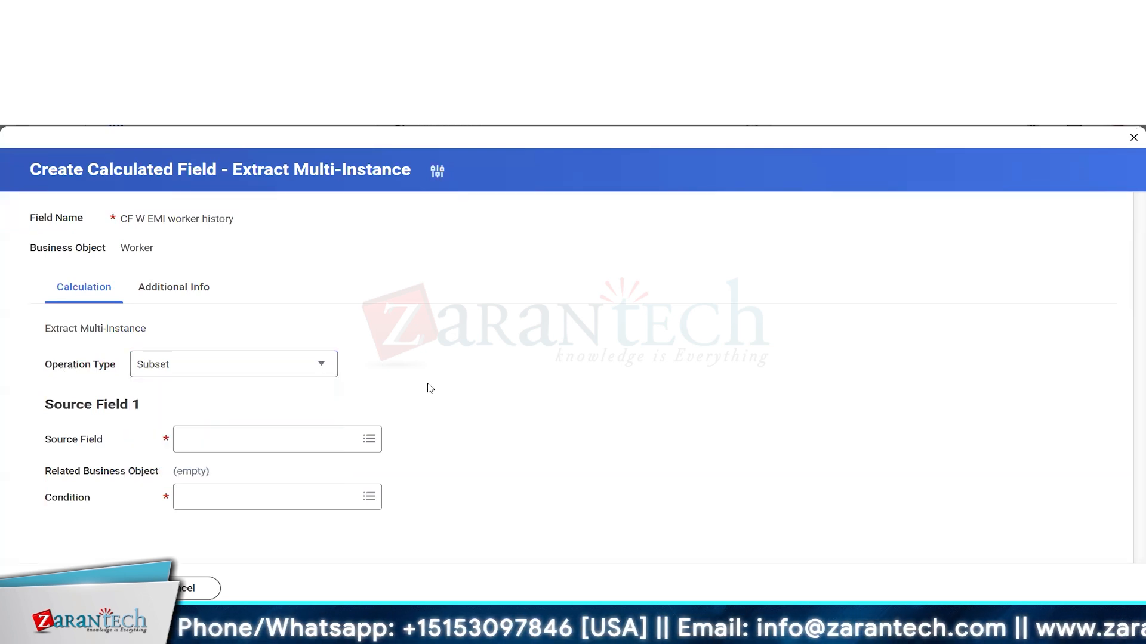
{"action": "left_click", "coordinate": [262, 443]}
{"action": "type", "text": "worker history"}
{"action": "key", "text": "Return"}
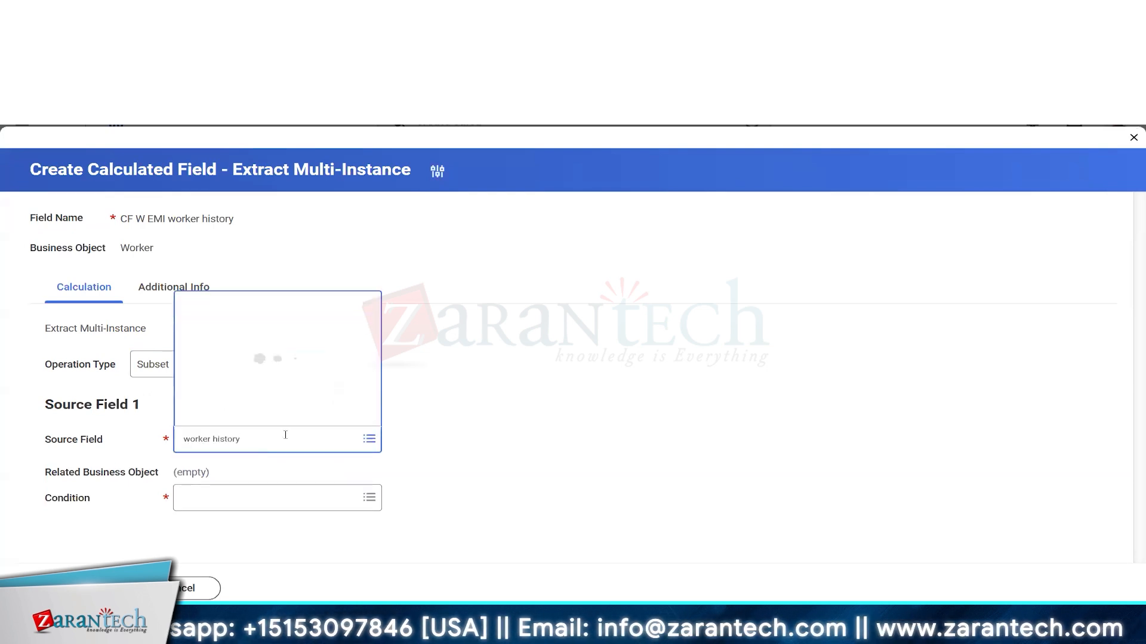
{"action": "left_click", "coordinate": [231, 173]}
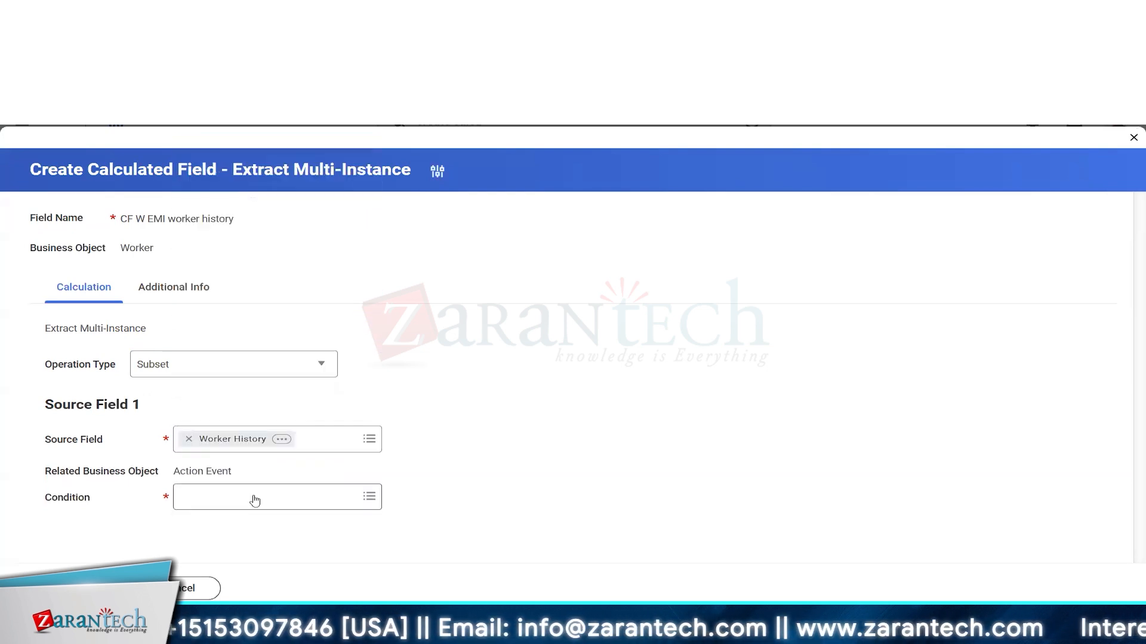
Step: Check the choices for the source field's condition and review the available operation types, keeping Subset
{"action": "left_click", "coordinate": [282, 500]}
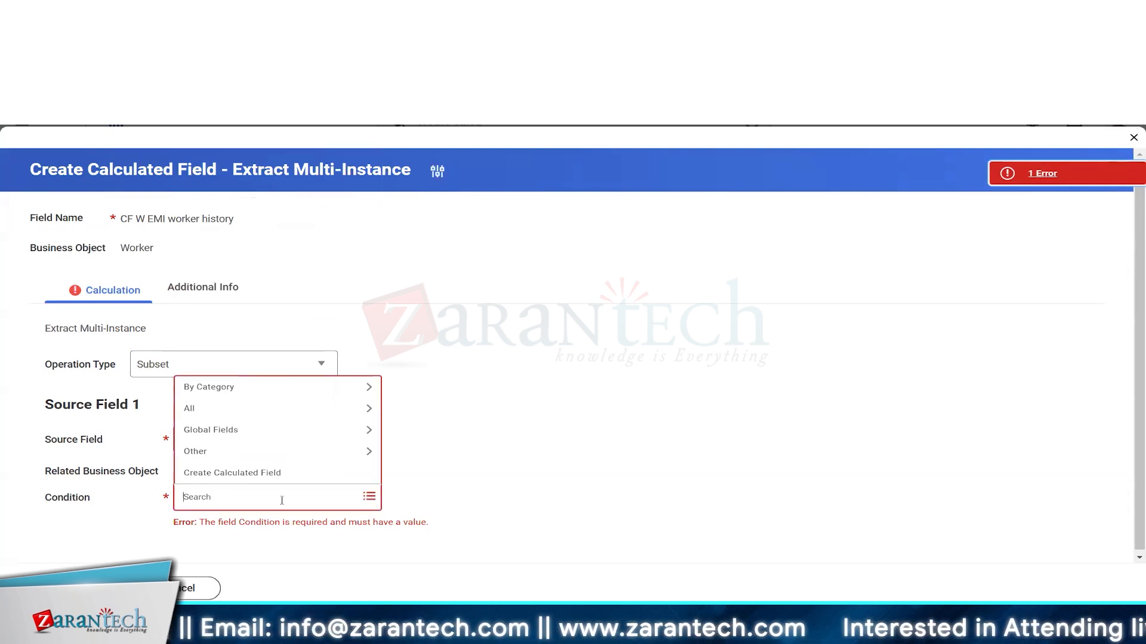
{"action": "left_click", "coordinate": [568, 463]}
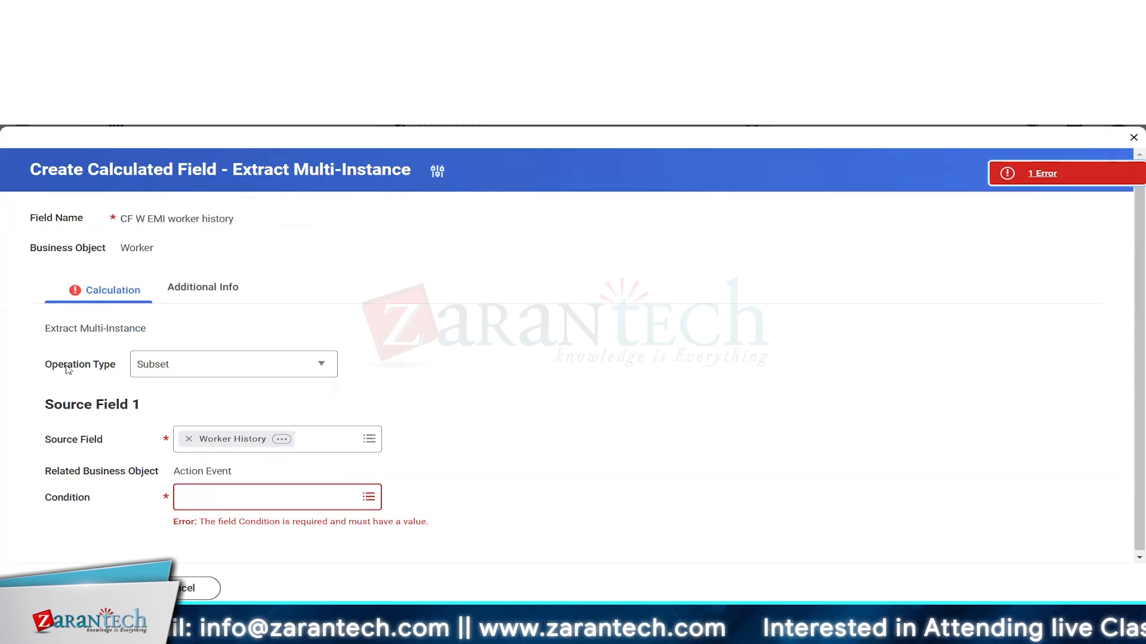
{"action": "left_click_drag", "start_coordinate": [45, 365], "coordinate": [114, 370]}
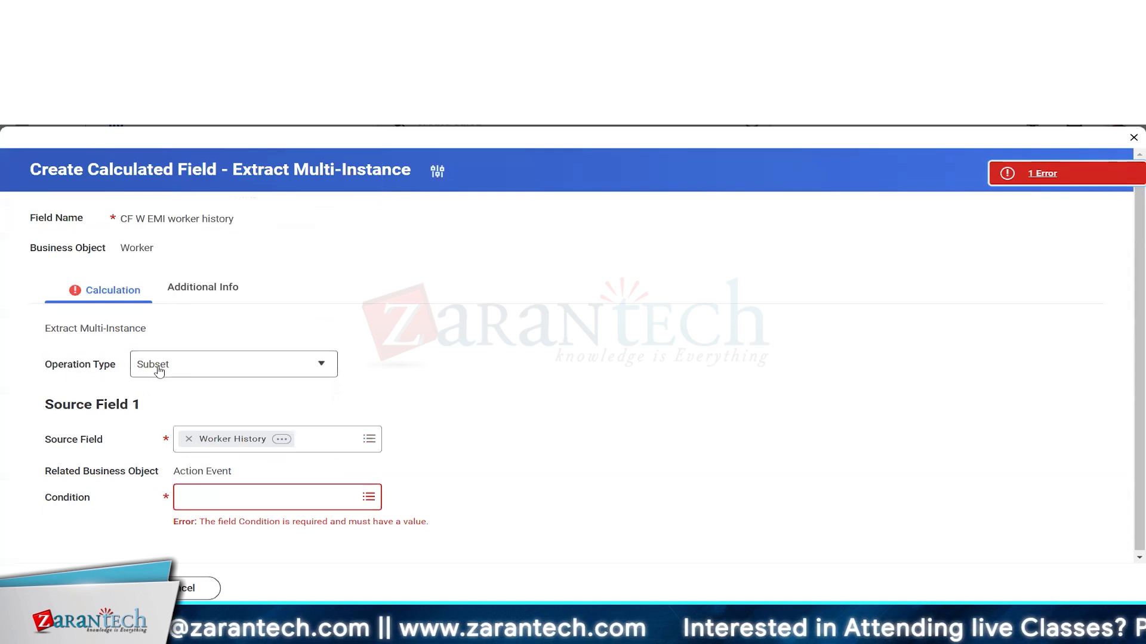
{"action": "left_click", "coordinate": [156, 366]}
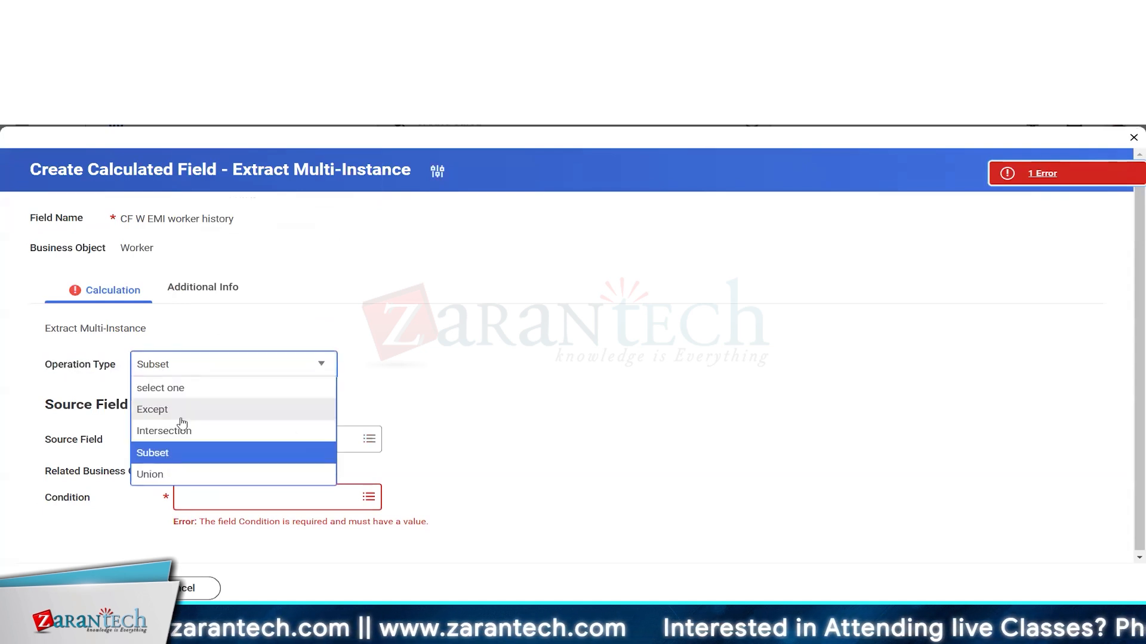
{"action": "left_click", "coordinate": [171, 458]}
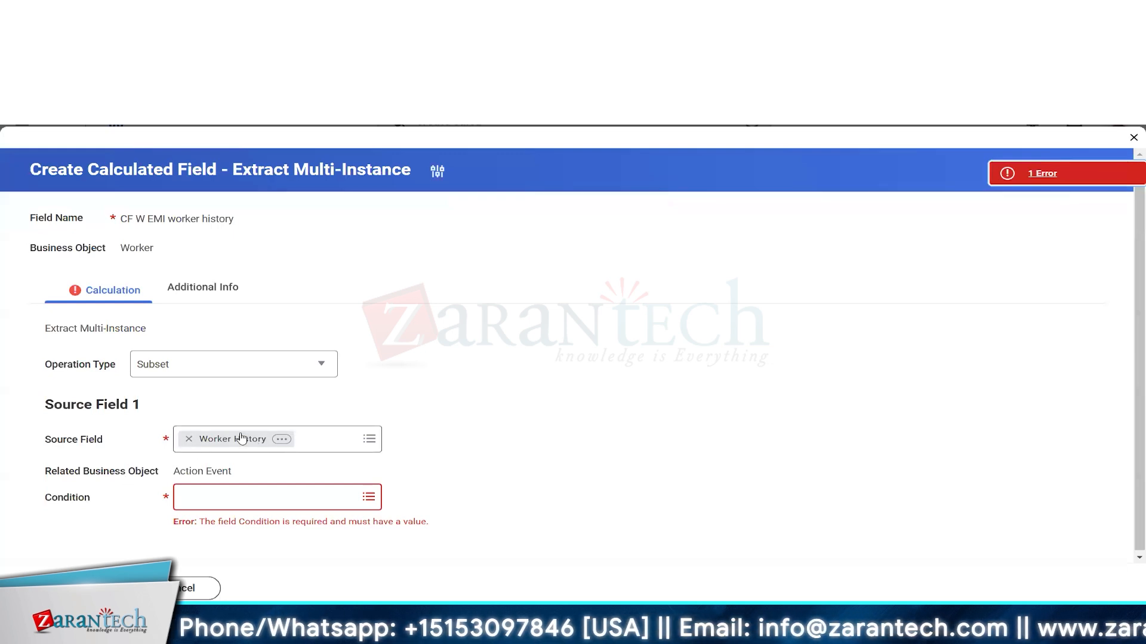
Step: Try the Union and Intersection operation types for the Extract Multi-Instance calculation and review the source fields each requires
{"action": "left_click", "coordinate": [209, 364]}
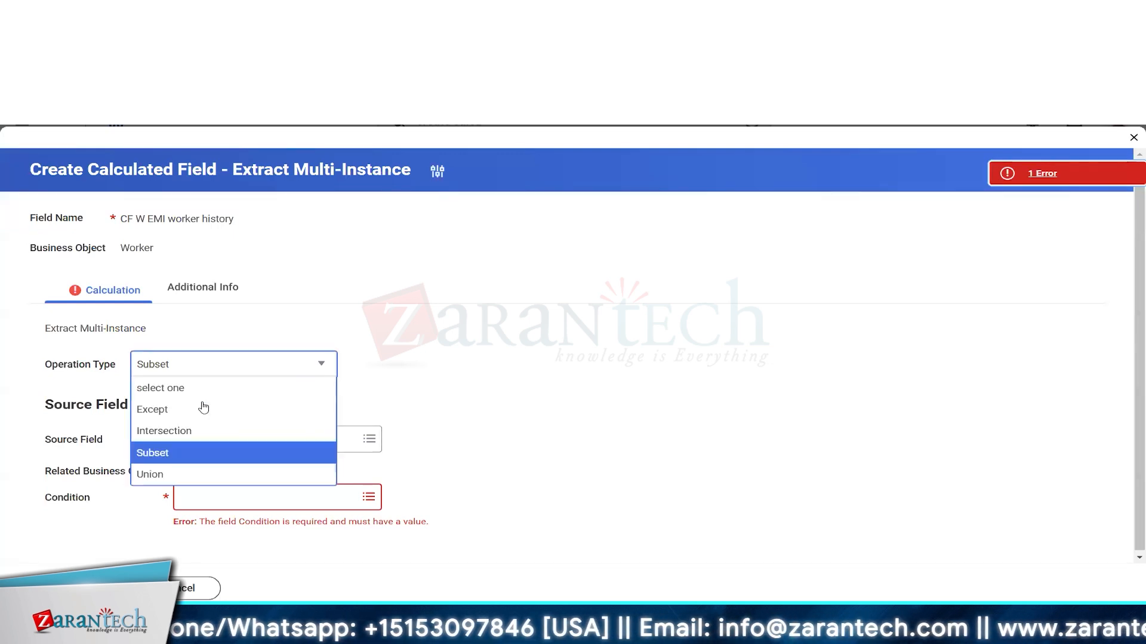
{"action": "left_click", "coordinate": [156, 474]}
{"action": "scroll", "coordinate": [149, 280], "scroll_direction": "down", "scroll_amount": 2}
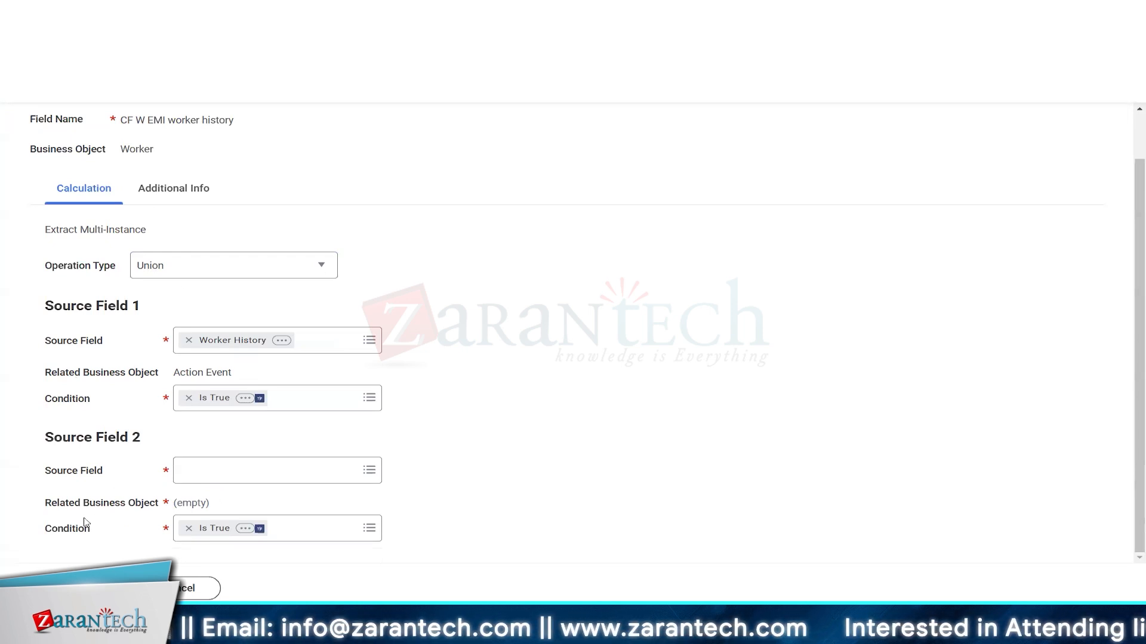
{"action": "left_click", "coordinate": [179, 275]}
{"action": "left_click", "coordinate": [167, 333]}
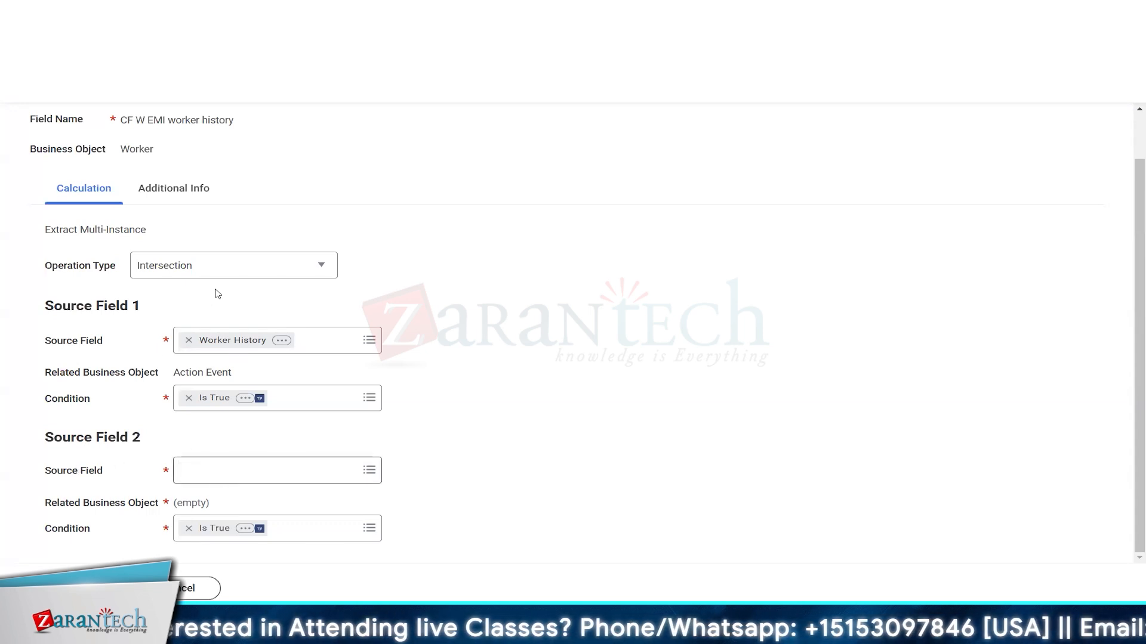
Step: Try the Except operation type, inspect its Source Field 2 section, and return the operation type to Subset
{"action": "left_click", "coordinate": [203, 276]}
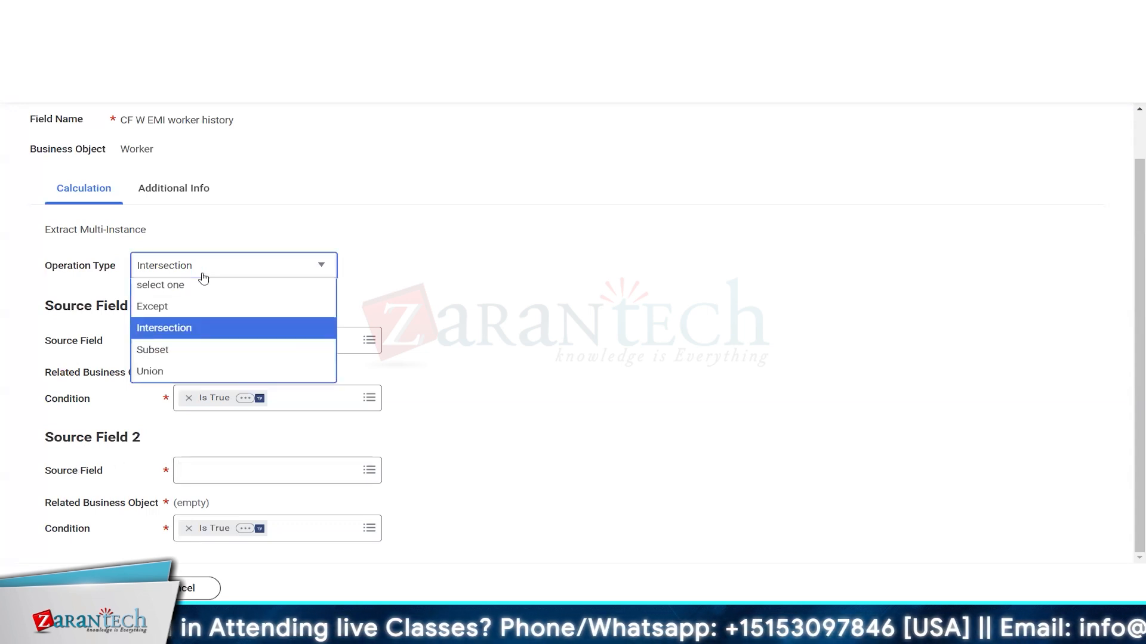
{"action": "left_click", "coordinate": [165, 310]}
{"action": "left_click", "coordinate": [564, 358]}
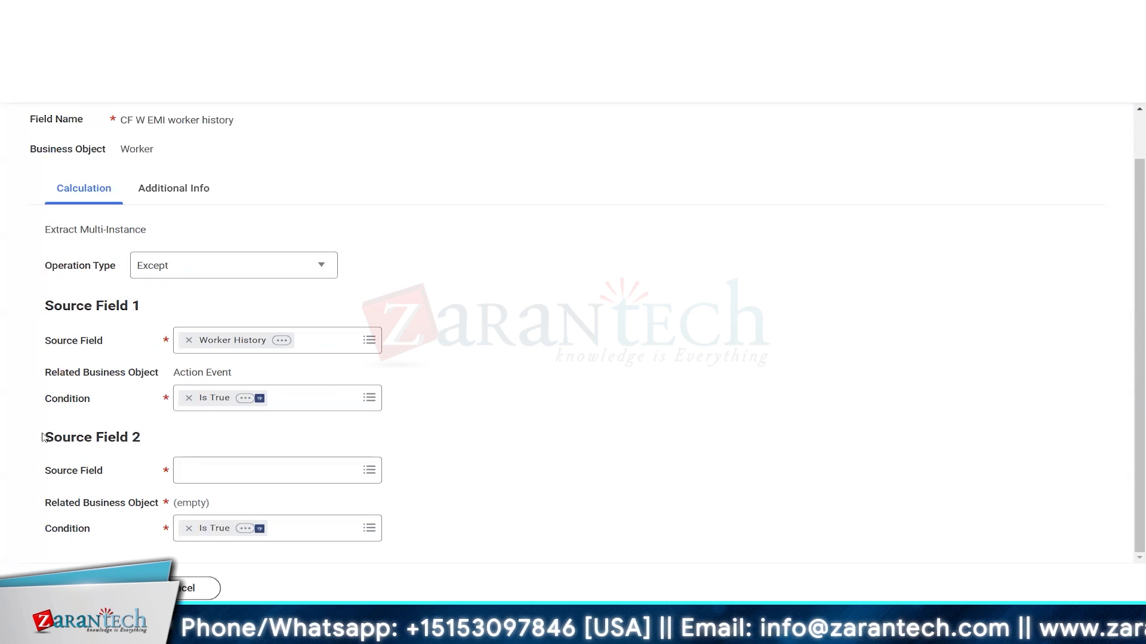
{"action": "left_click_drag", "start_coordinate": [38, 440], "coordinate": [124, 440]}
{"action": "left_click", "coordinate": [149, 442]}
{"action": "left_click_drag", "start_coordinate": [23, 436], "coordinate": [332, 444]}
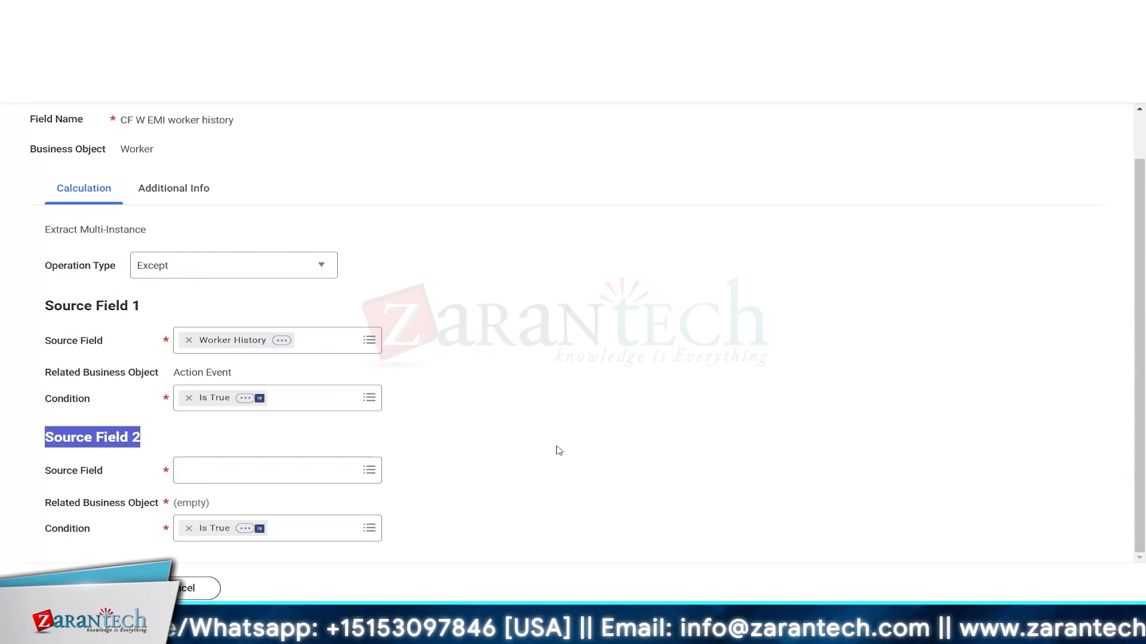
{"action": "left_click", "coordinate": [556, 447]}
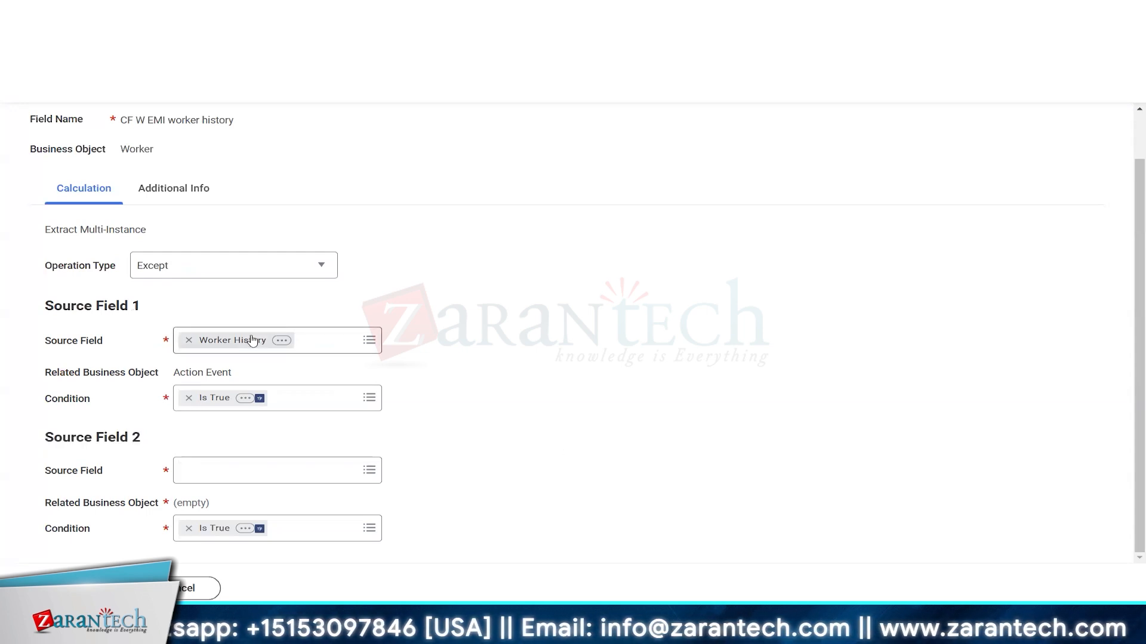
{"action": "left_click", "coordinate": [191, 270]}
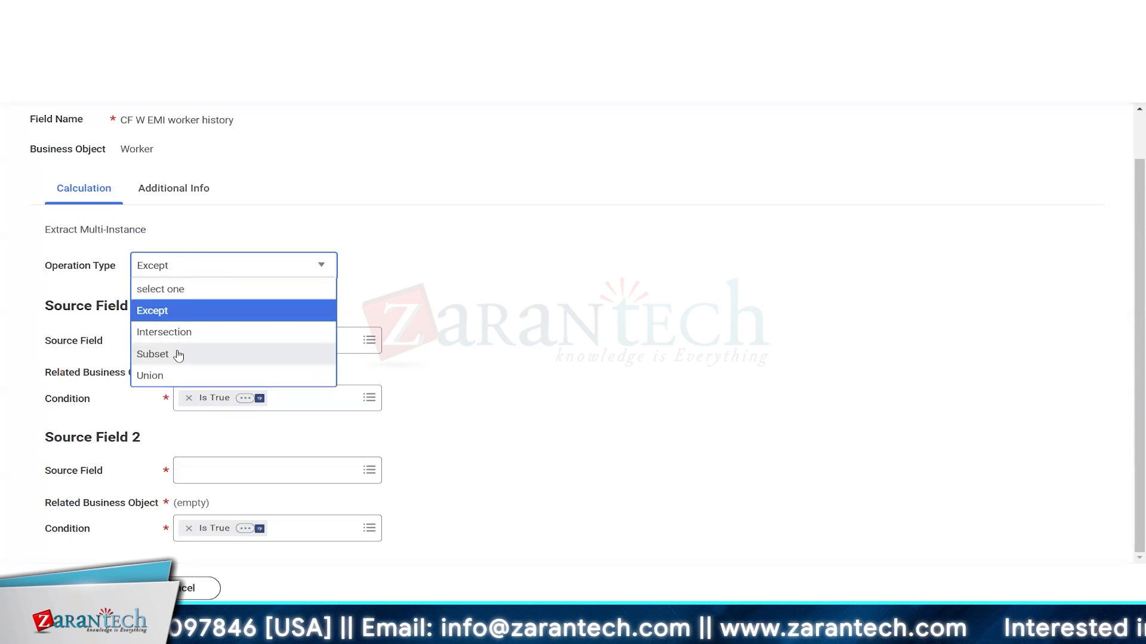
{"action": "left_click", "coordinate": [138, 356]}
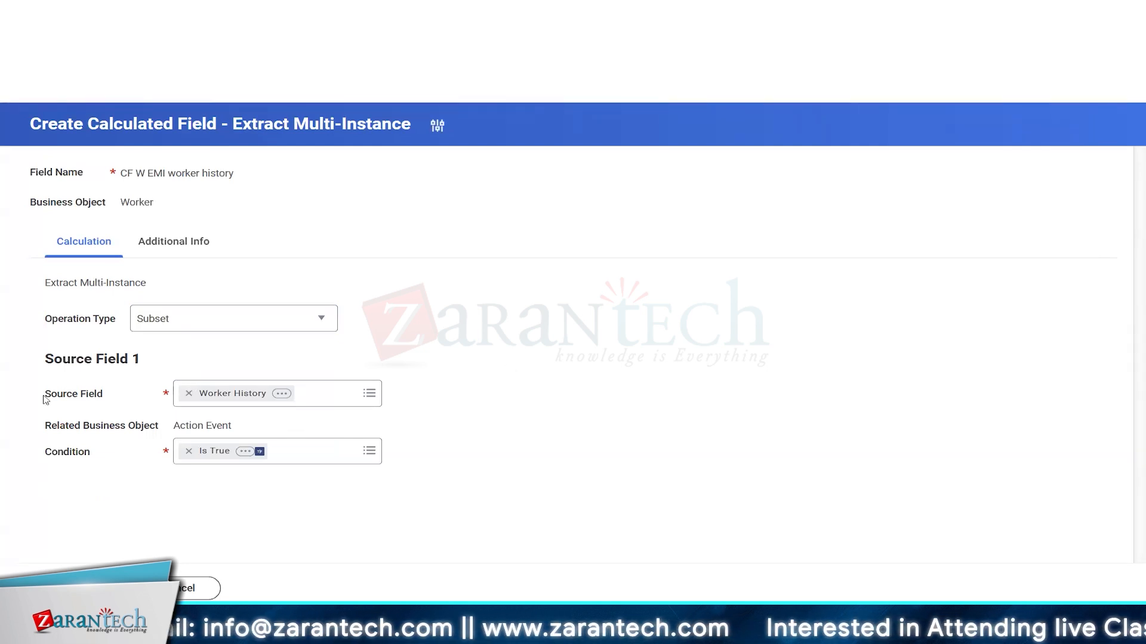
Step: Remove the Is True condition from Source Field 1 and search the available conditions for compensation
{"action": "left_click_drag", "start_coordinate": [43, 399], "coordinate": [97, 398]}
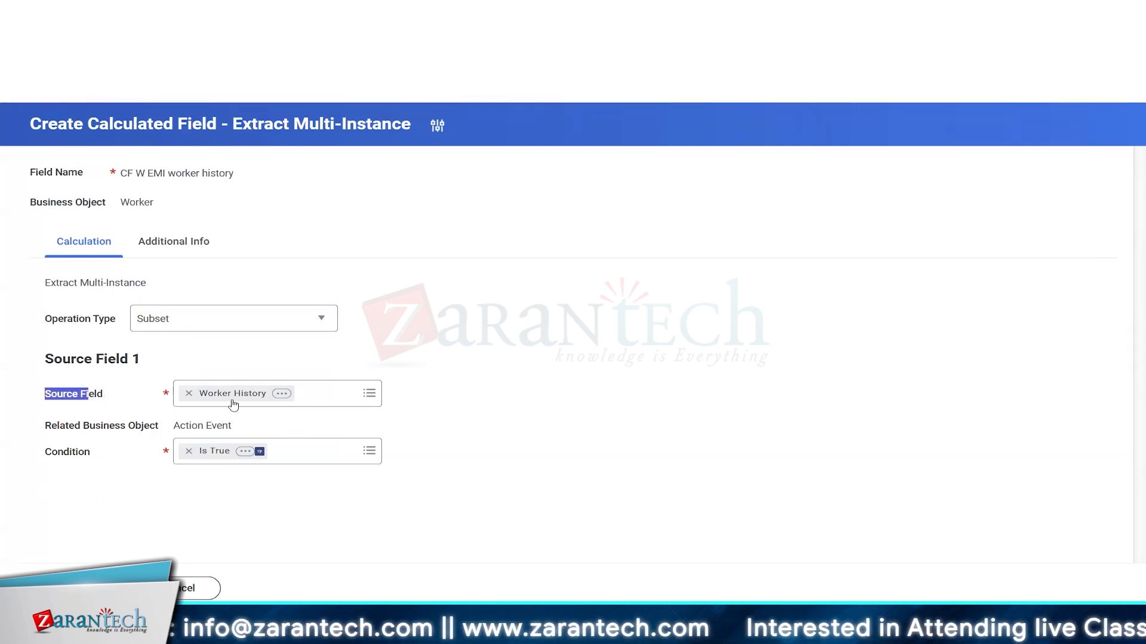
{"action": "left_click", "coordinate": [189, 453]}
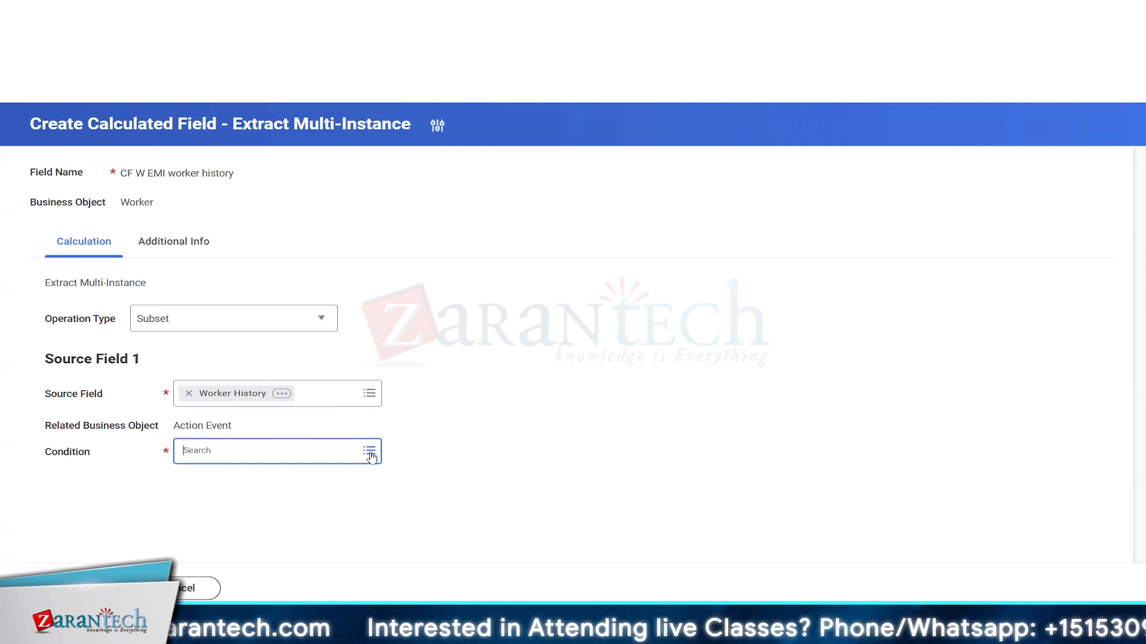
{"action": "type", "text": "c"}
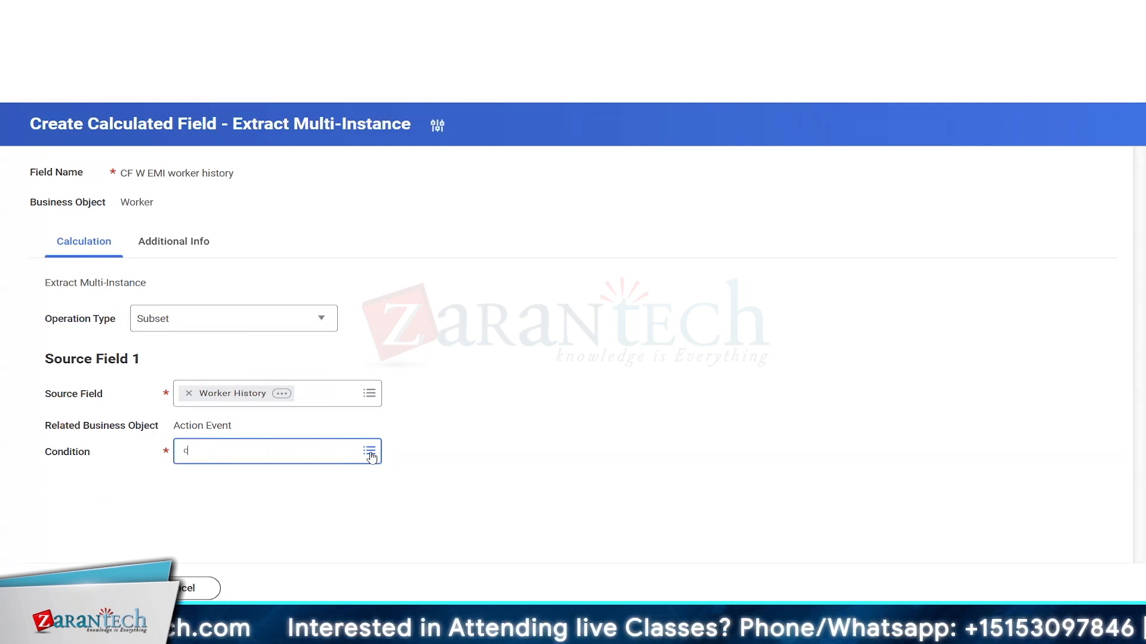
{"action": "type", "text": "ompensation"}
{"action": "key", "text": "Return"}
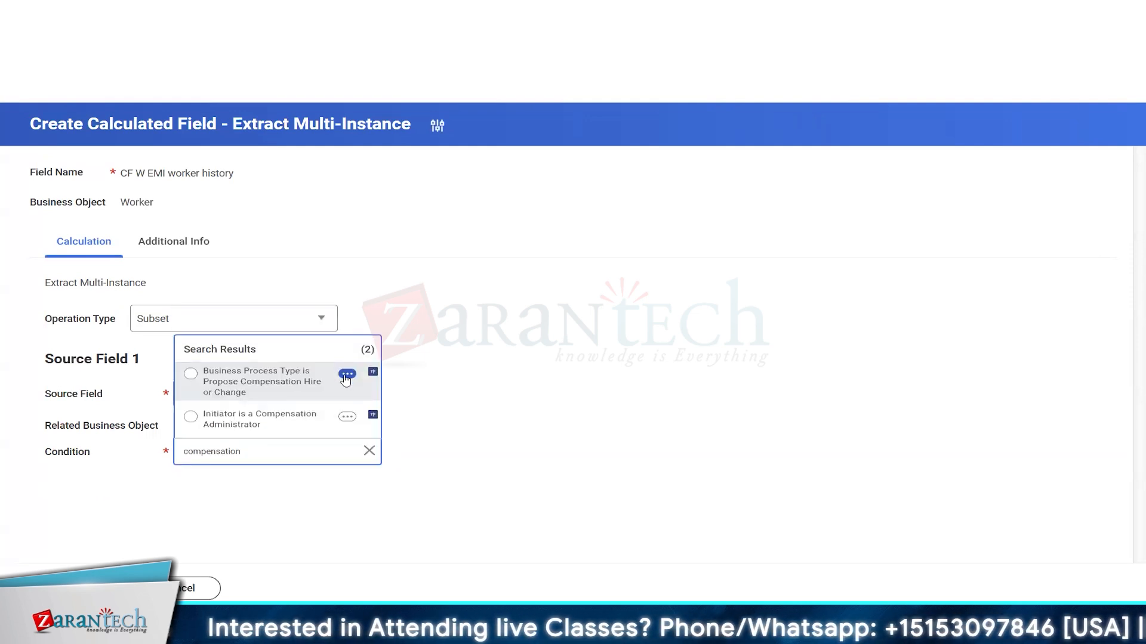
Step: Open the condition Business Process Type is Propose Compensation Hire or Change in a separate tab and examine its comparison values
{"action": "left_click", "coordinate": [347, 375]}
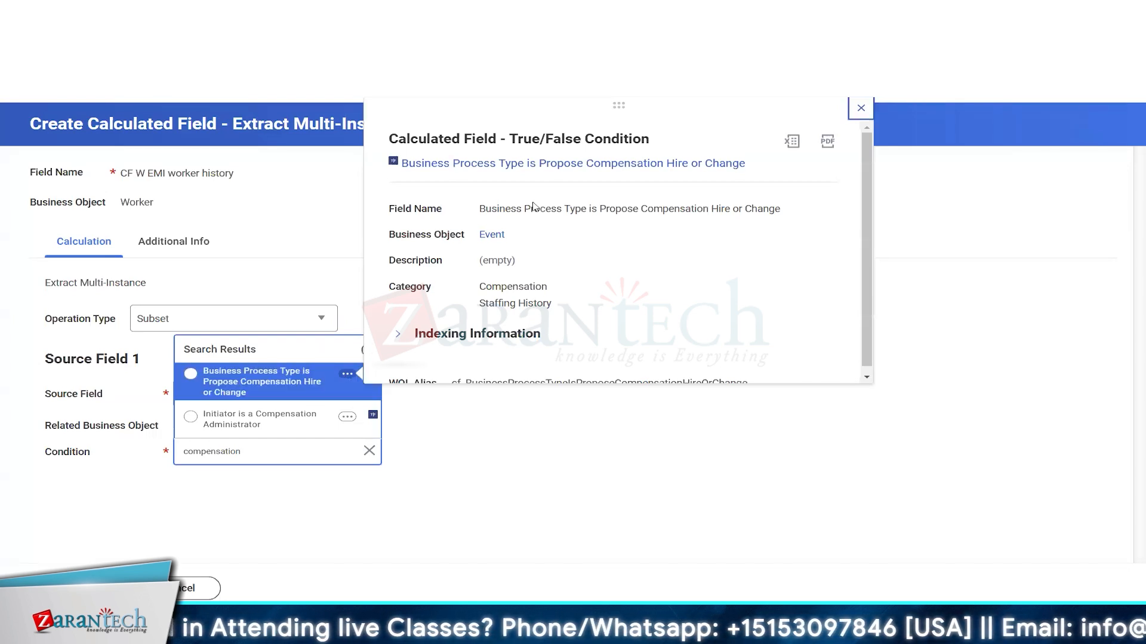
{"action": "right_click", "coordinate": [558, 164]}
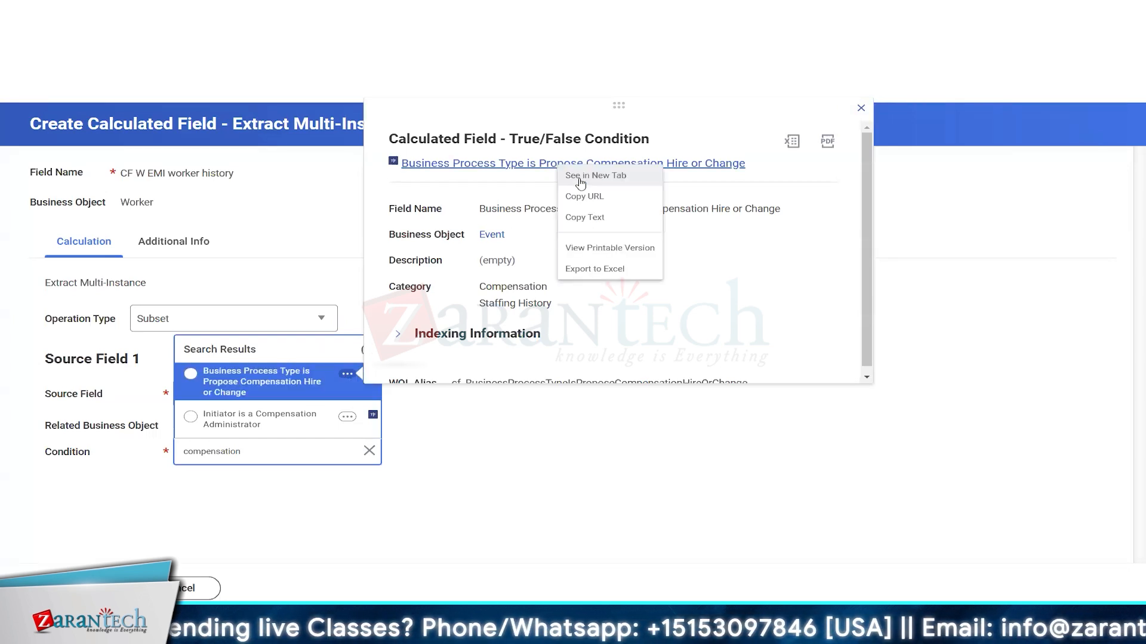
{"action": "left_click", "coordinate": [579, 177]}
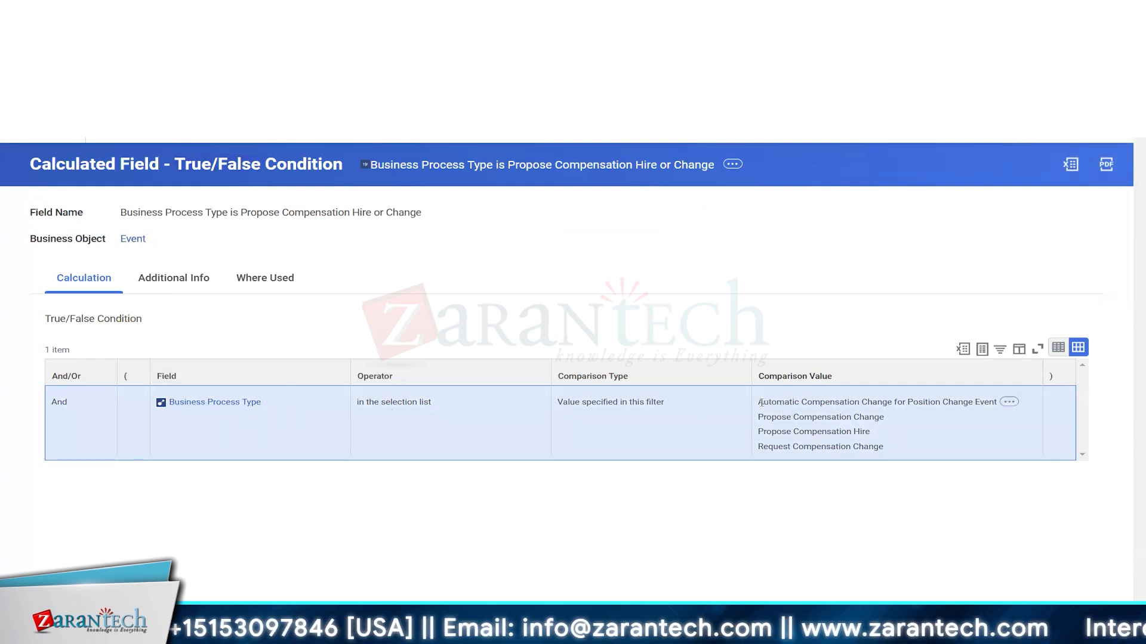
{"action": "left_click_drag", "start_coordinate": [761, 403], "coordinate": [846, 448]}
{"action": "left_click", "coordinate": [752, 498]}
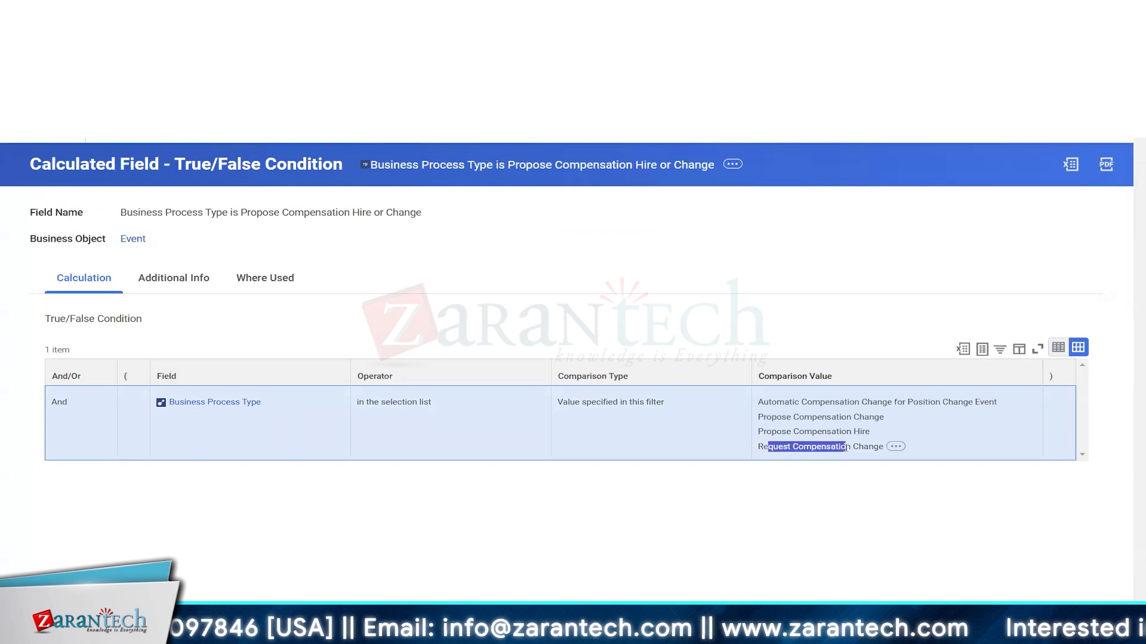
{"action": "mouse_move", "coordinate": [771, 432]}
{"action": "left_mouse_down"}
{"action": "mouse_move", "coordinate": [836, 431]}
{"action": "mouse_move", "coordinate": [778, 417]}
{"action": "left_mouse_up"}
{"action": "left_click", "coordinate": [658, 316]}
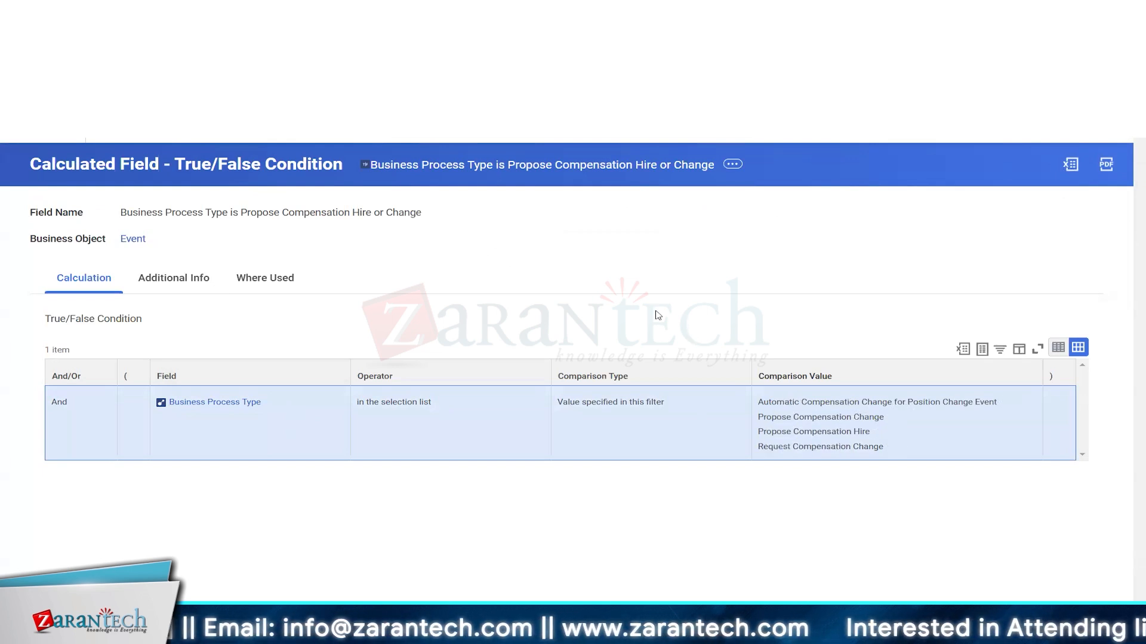
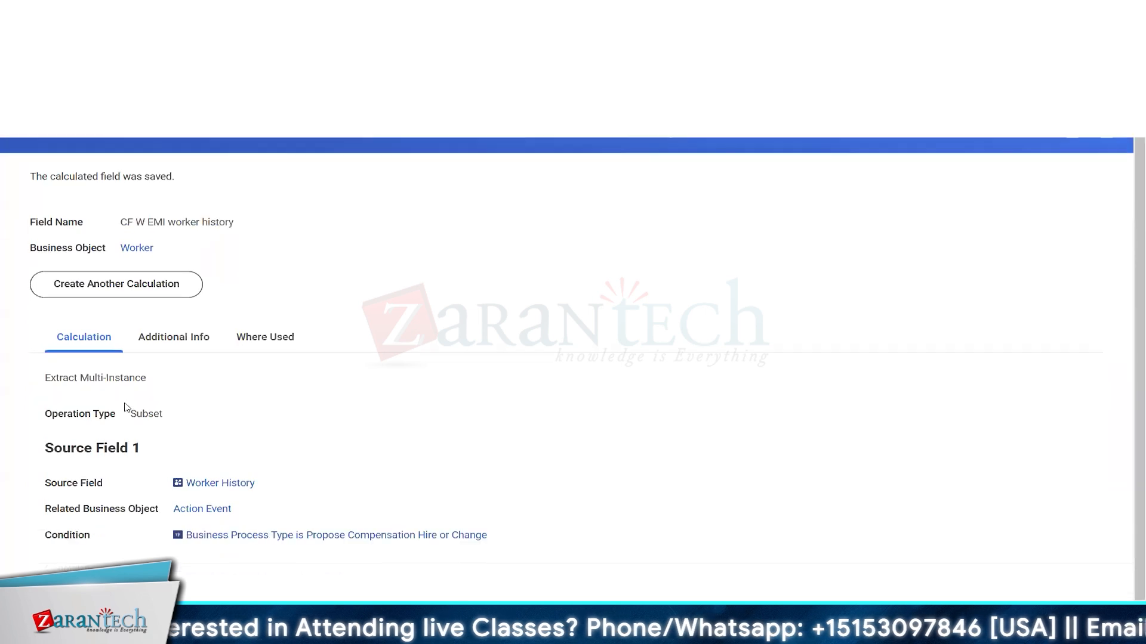
Step: Review the saved field's operation type and inspect the CF W EMI worker history column in the test report
{"action": "left_click_drag", "start_coordinate": [45, 413], "coordinate": [530, 417]}
{"action": "left_click", "coordinate": [529, 418]}
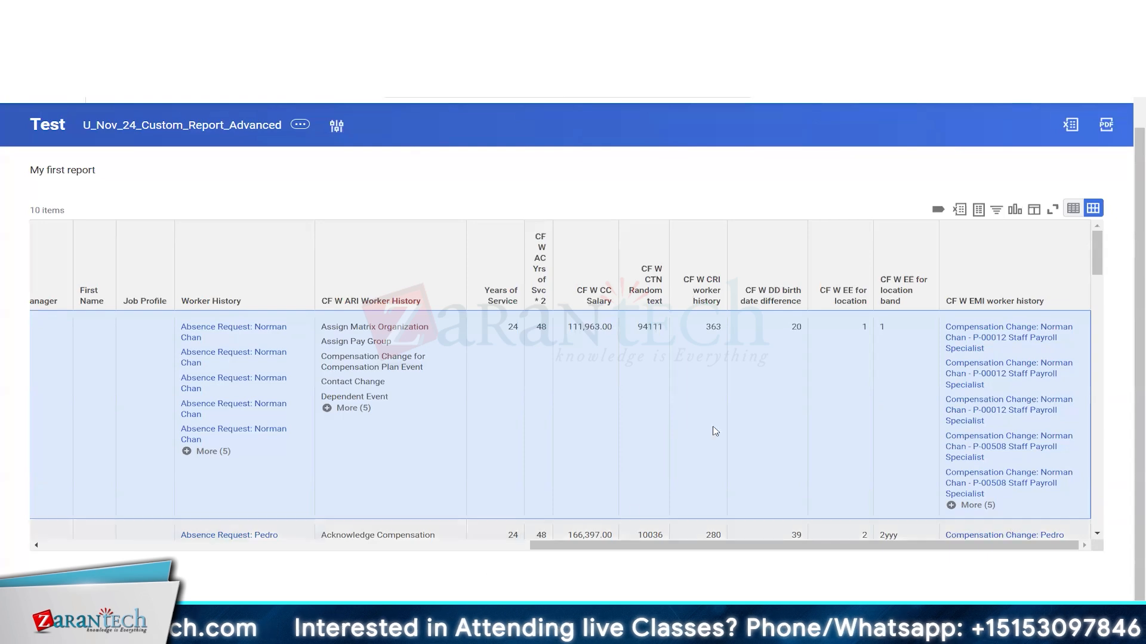
{"action": "mouse_move", "coordinate": [649, 546]}
{"action": "left_mouse_down"}
{"action": "mouse_move", "coordinate": [171, 518]}
{"action": "mouse_move", "coordinate": [650, 546]}
{"action": "left_mouse_up"}
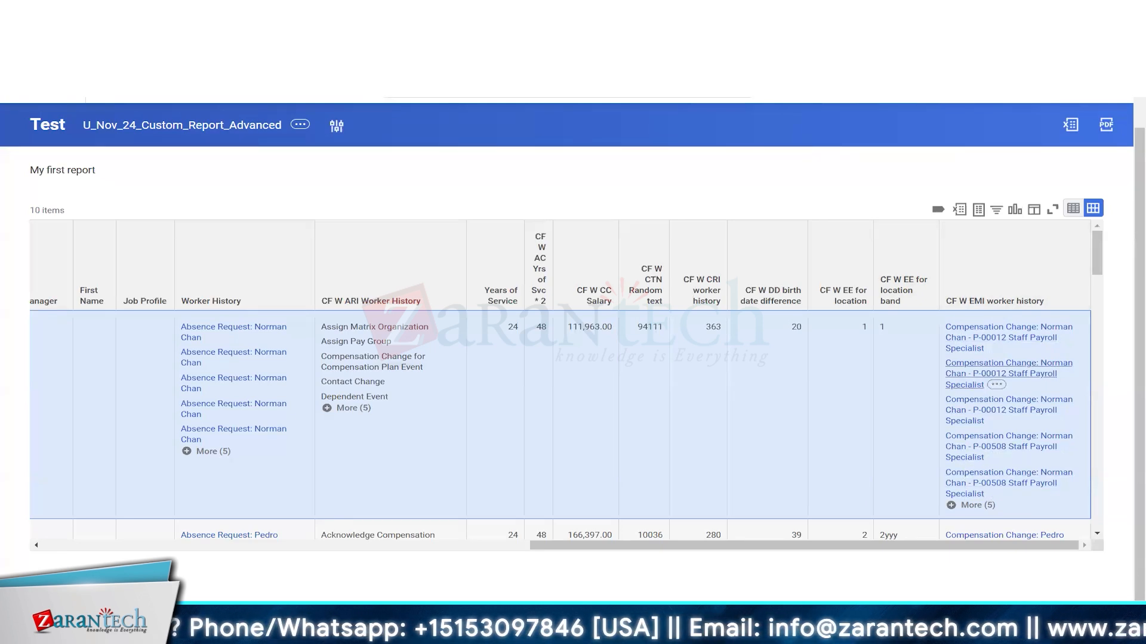
Step: Copy the saved field's name, start another calculated field and name it CF W ESI worker history
{"action": "left_click", "coordinate": [238, 10]}
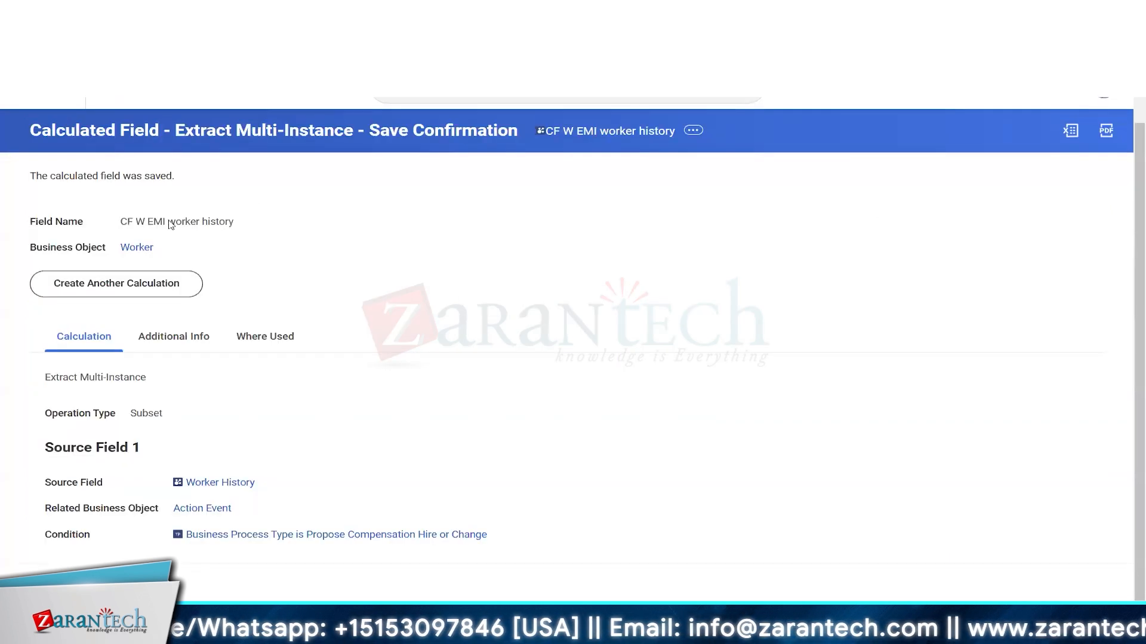
{"action": "triple_click", "coordinate": [170, 224]}
{"action": "key", "text": "ctrl+c"}
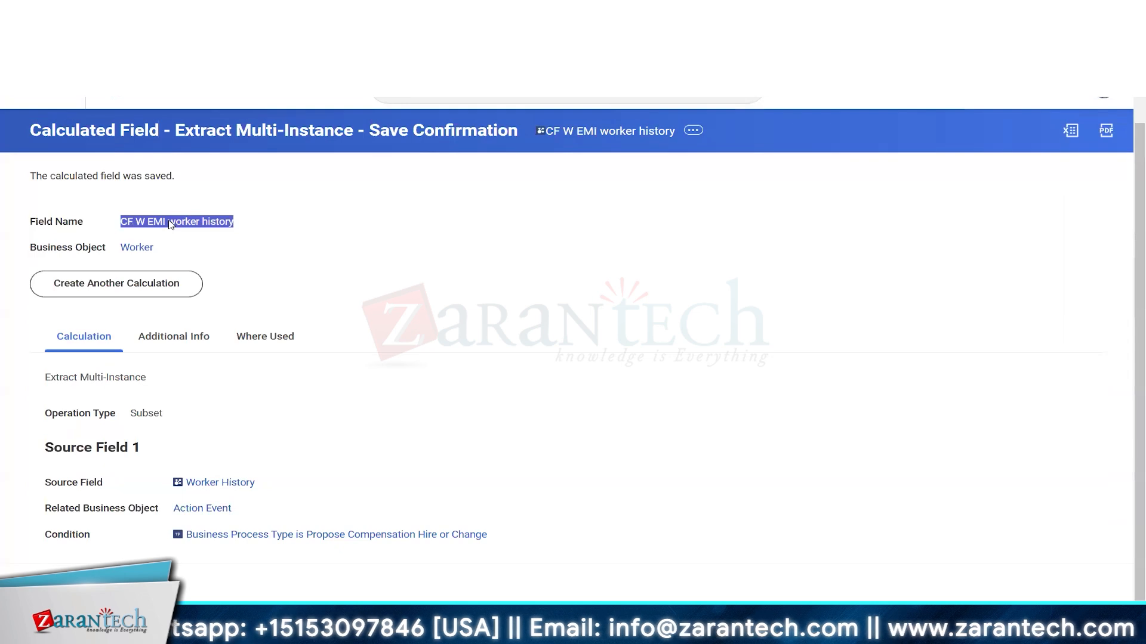
{"action": "left_click", "coordinate": [140, 284]}
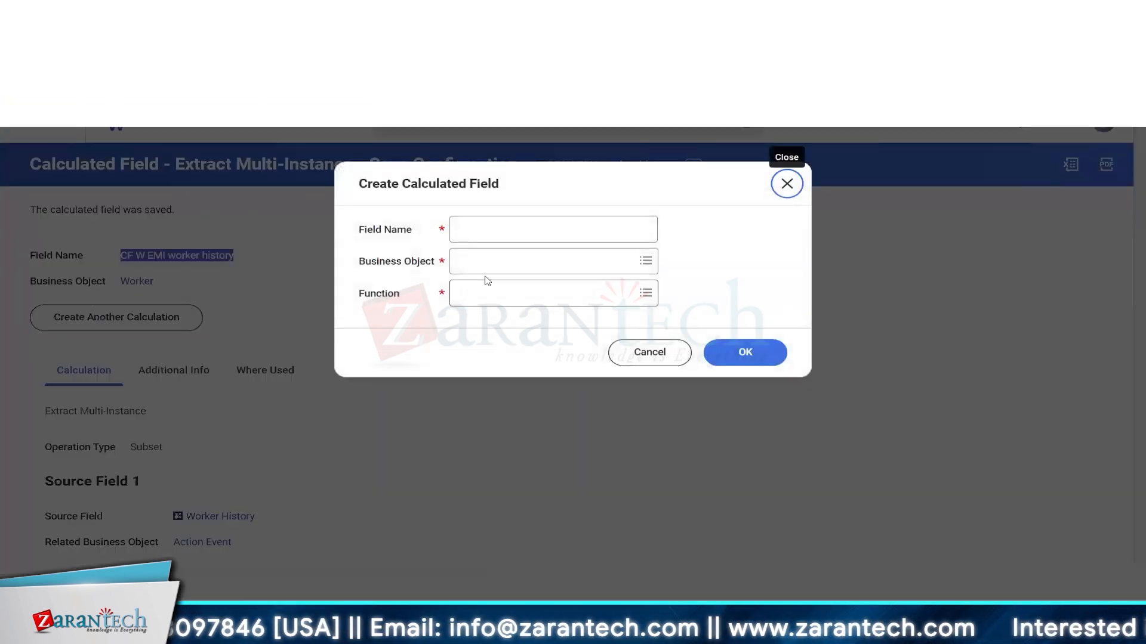
{"action": "left_click", "coordinate": [504, 229]}
{"action": "key", "text": "ctrl+v"}
{"action": "type", "text": "I"}
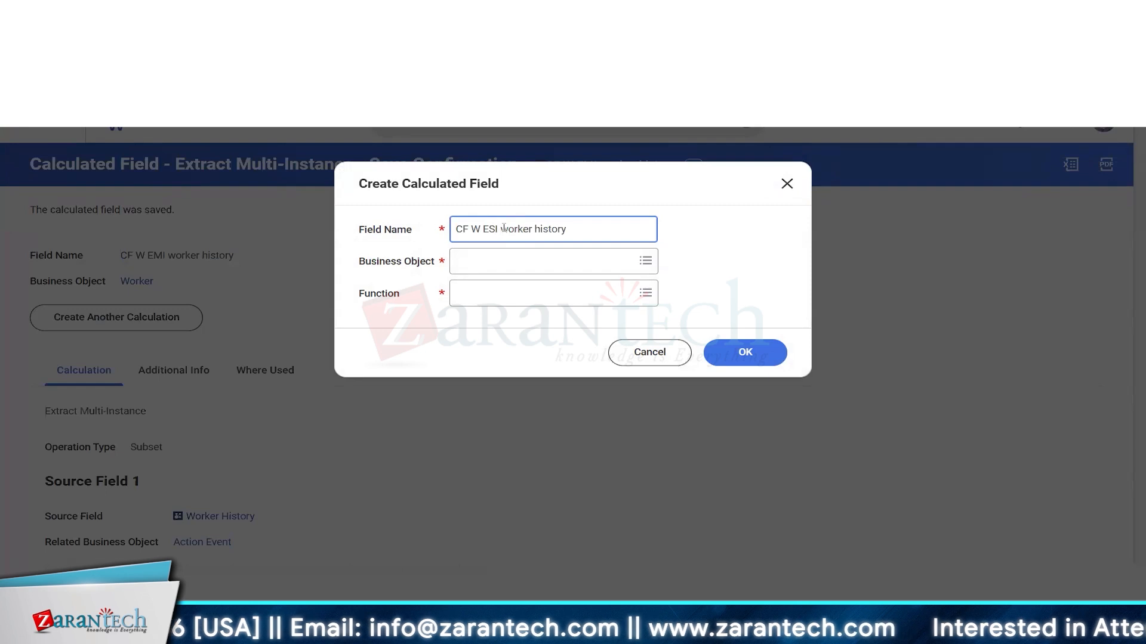
Step: Set the new field's business object to Worker and its function to Extract Single Instance, and confirm its creation
{"action": "left_click", "coordinate": [504, 260]}
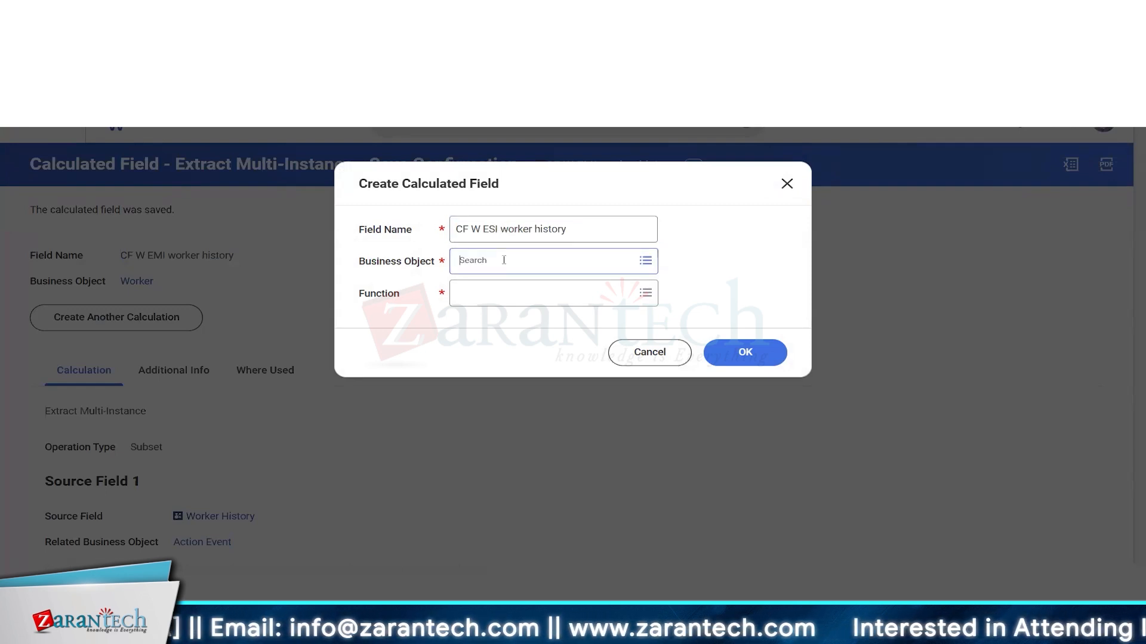
{"action": "type", "text": "worker"}
{"action": "key", "text": "Return"}
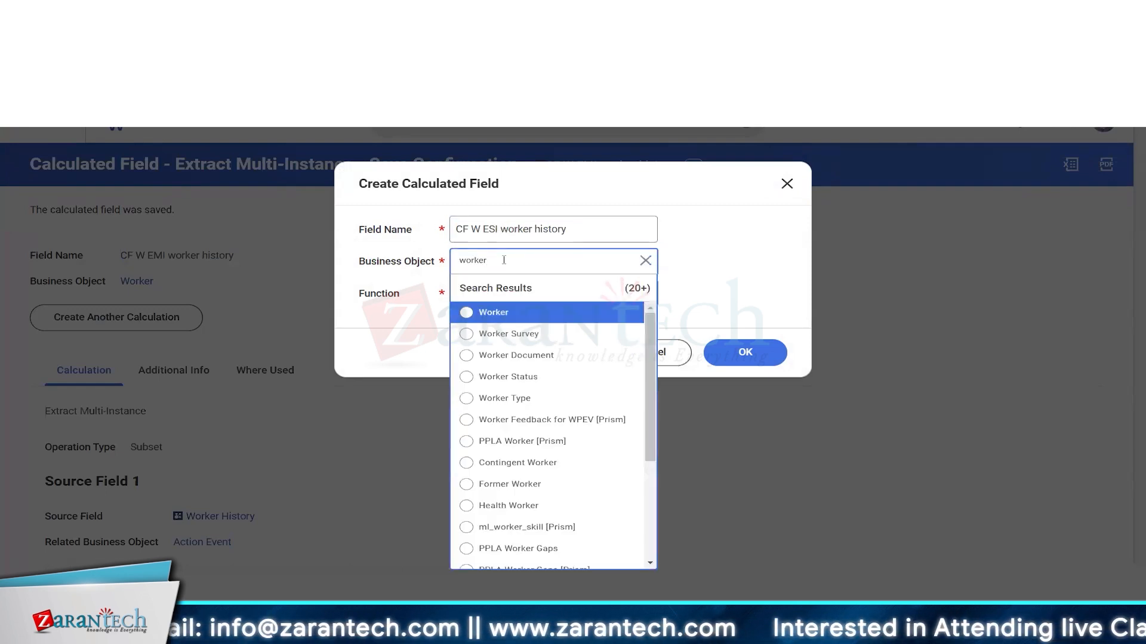
{"action": "left_click", "coordinate": [563, 313]}
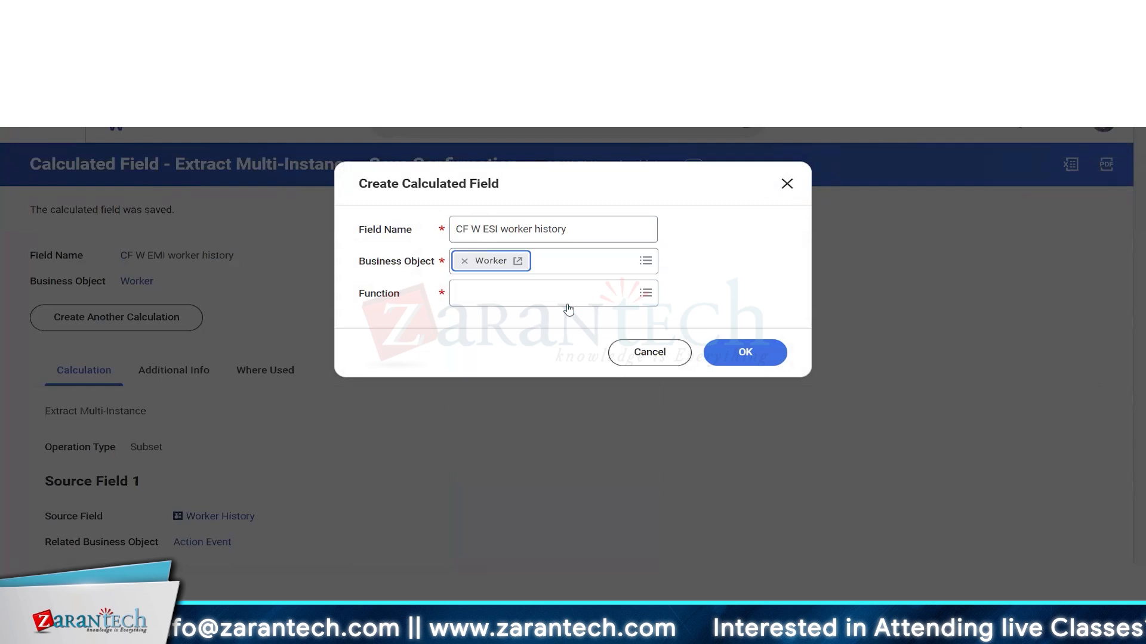
{"action": "left_click", "coordinate": [515, 297]}
{"action": "scroll", "coordinate": [568, 389], "scroll_direction": "down", "scroll_amount": 5}
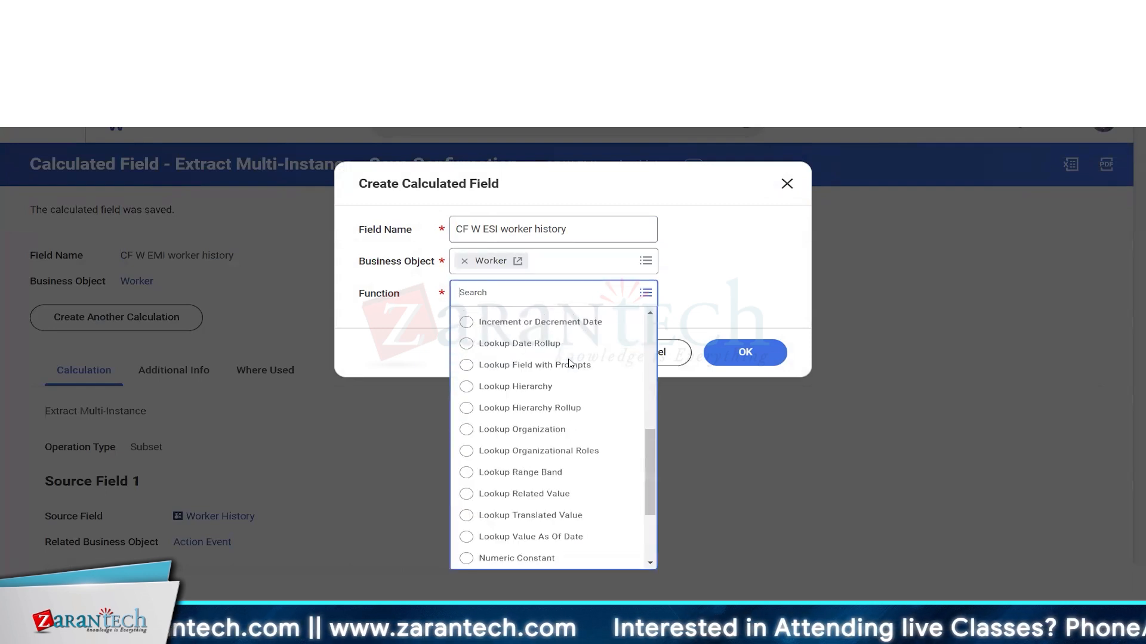
{"action": "scroll", "coordinate": [571, 363], "scroll_direction": "up", "scroll_amount": 1}
{"action": "scroll", "coordinate": [571, 363], "scroll_direction": "up", "scroll_amount": 2}
{"action": "left_click", "coordinate": [527, 440]}
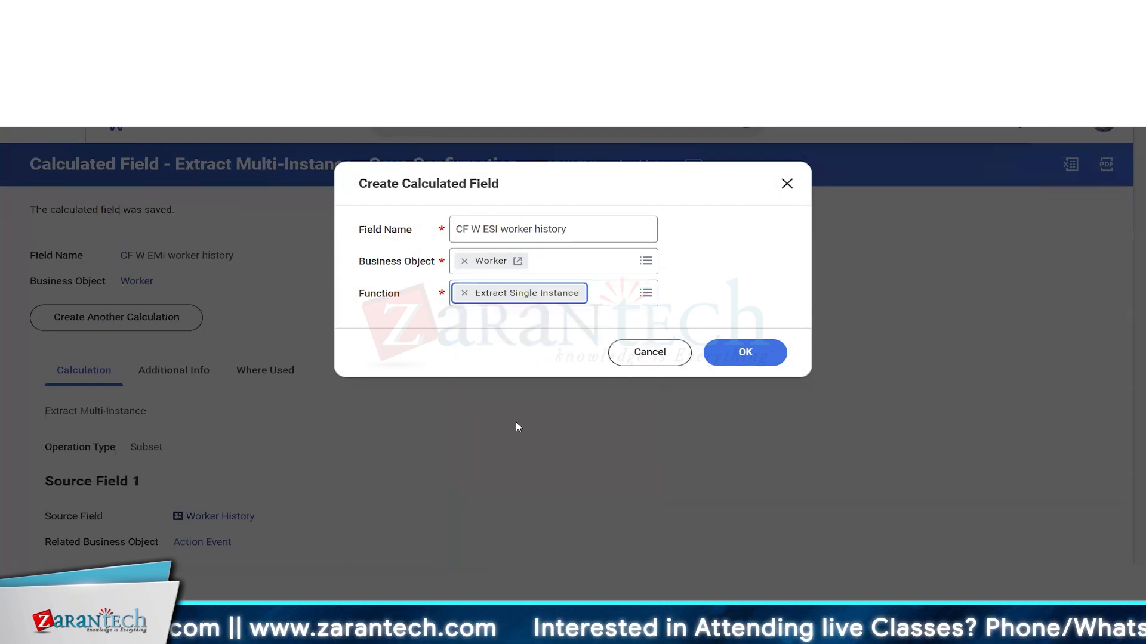
{"action": "left_click", "coordinate": [745, 358]}
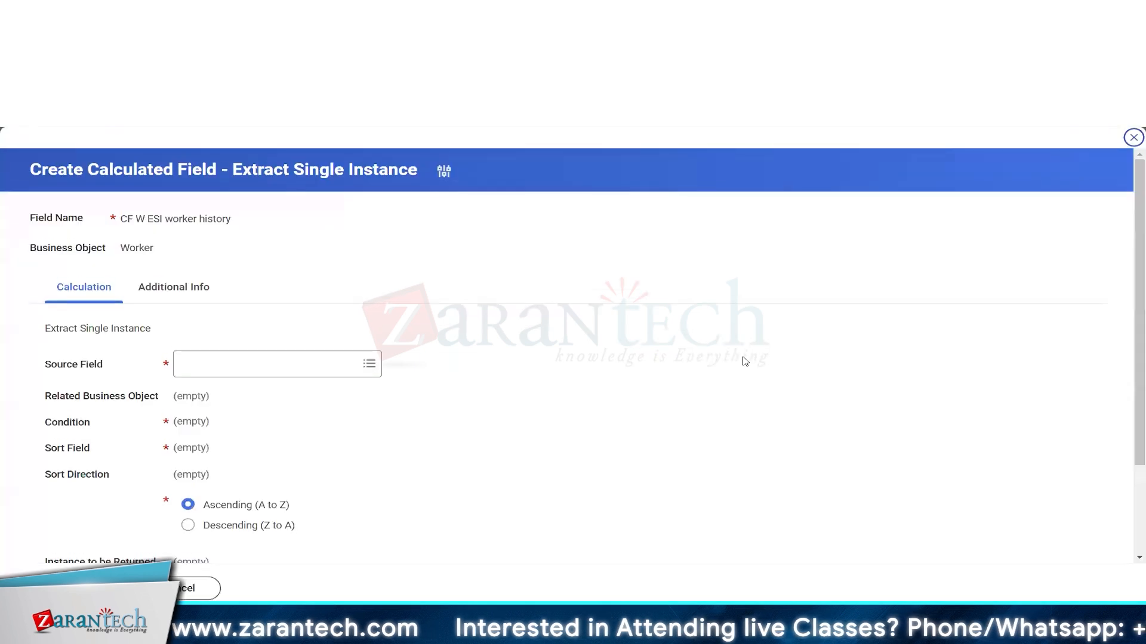
Step: Set the source field of the Extract Single Instance calculation to CF W EMI worker history
{"action": "left_click", "coordinate": [201, 378]}
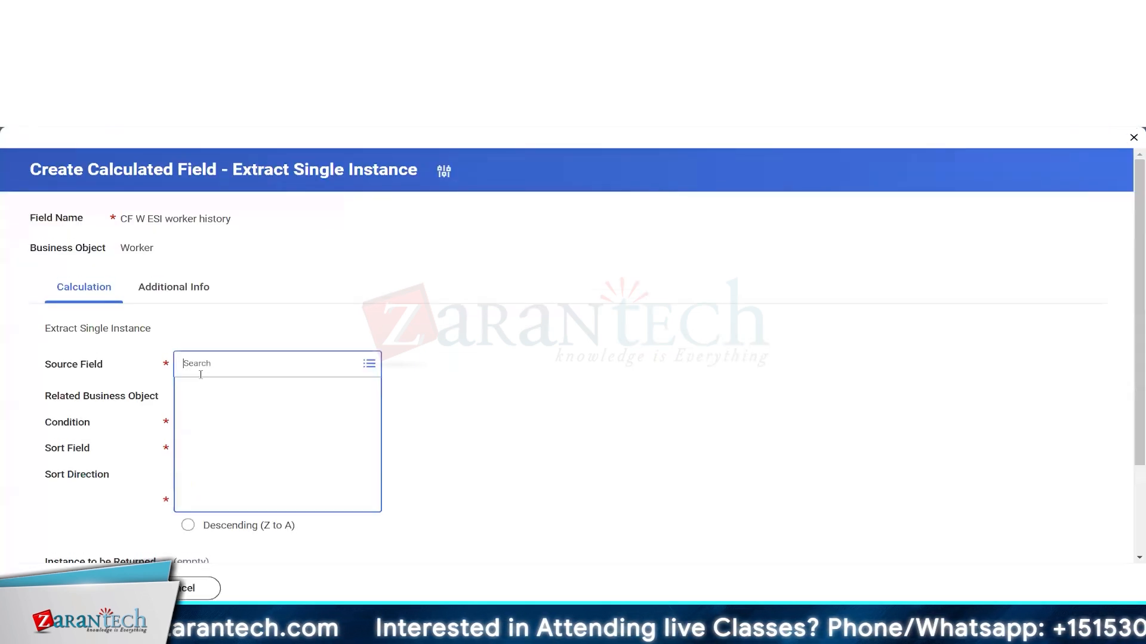
{"action": "key", "text": "ctrl+v"}
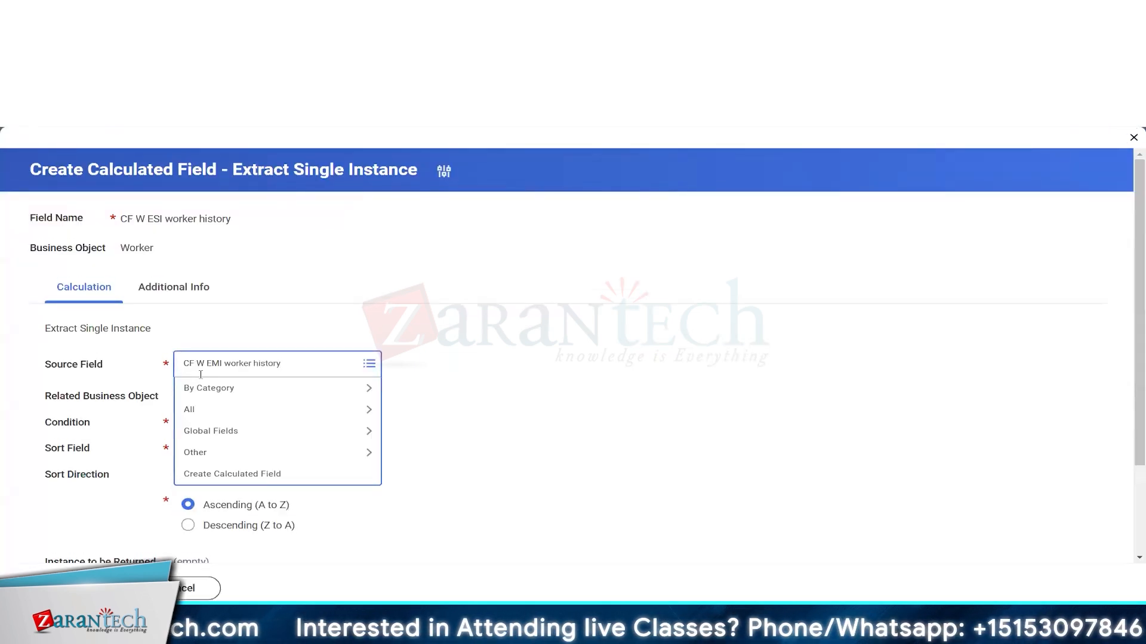
{"action": "key", "text": "Return"}
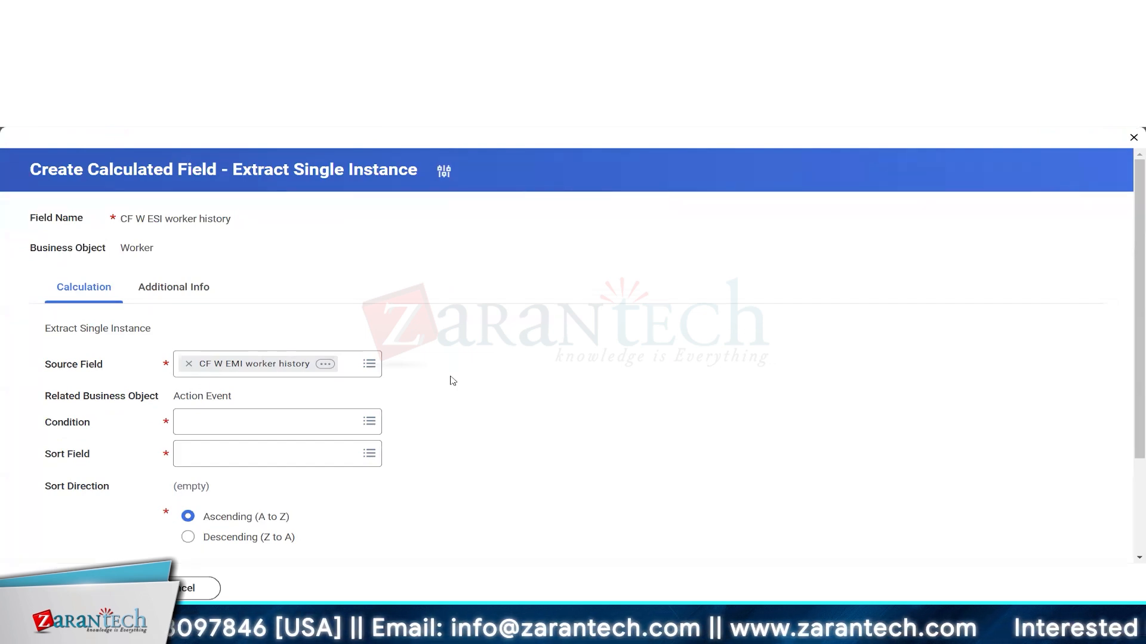
{"action": "double_click", "coordinate": [84, 424]}
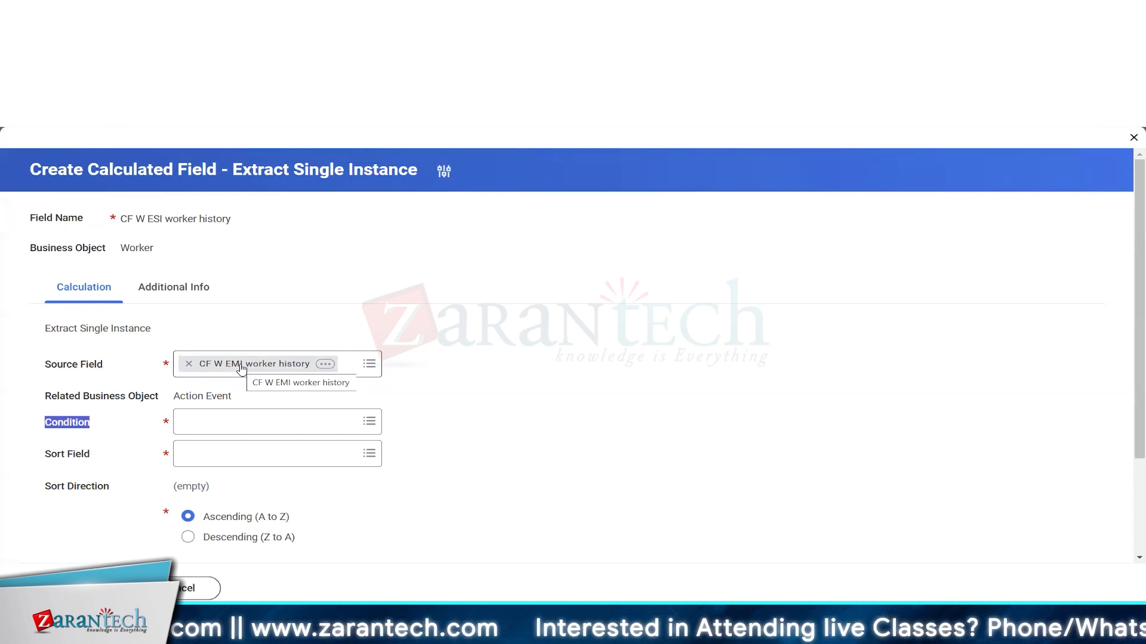
Step: Replace the source field of the Extract Single Instance calculation with Worker History
{"action": "left_click", "coordinate": [66, 425]}
{"action": "left_click", "coordinate": [526, 468]}
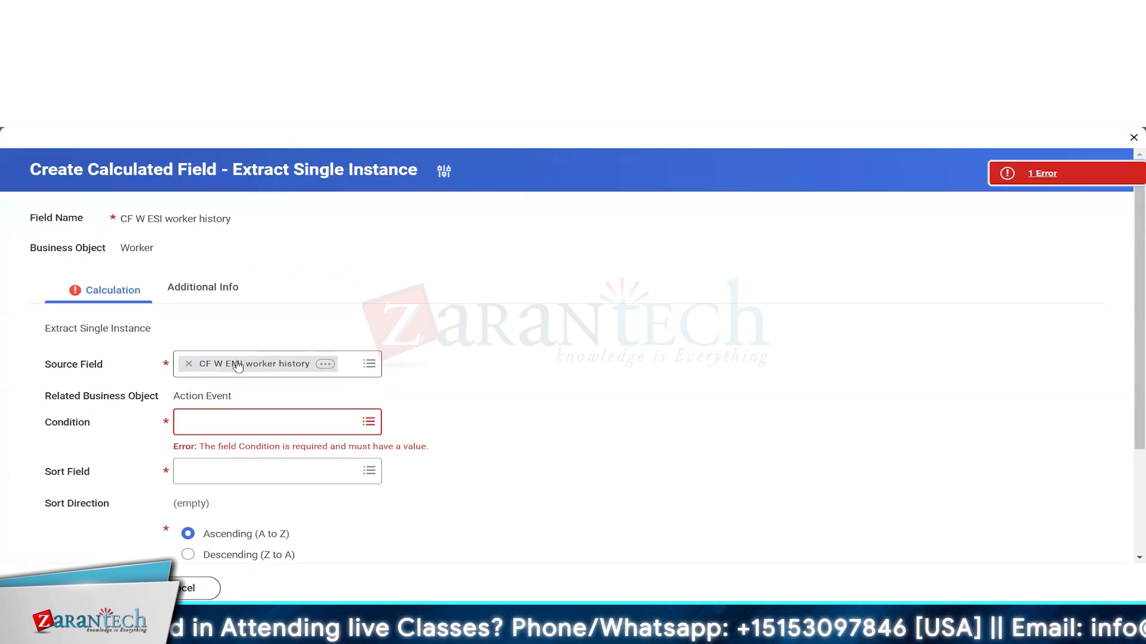
{"action": "left_click", "coordinate": [189, 363]}
{"action": "type", "text": "worker history"}
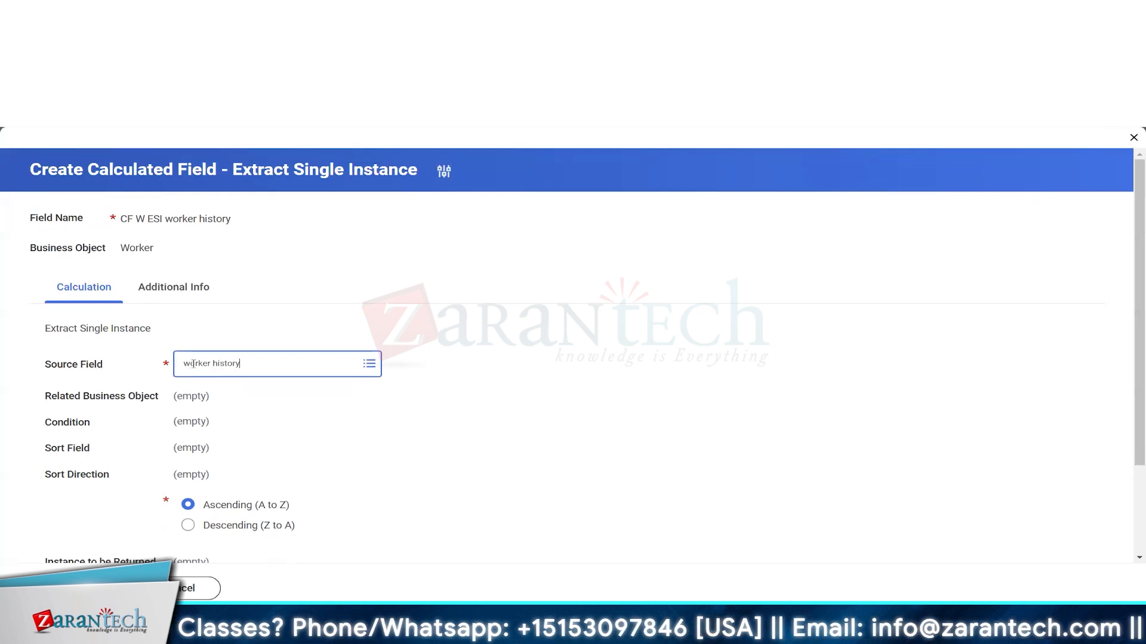
{"action": "key", "text": "Return"}
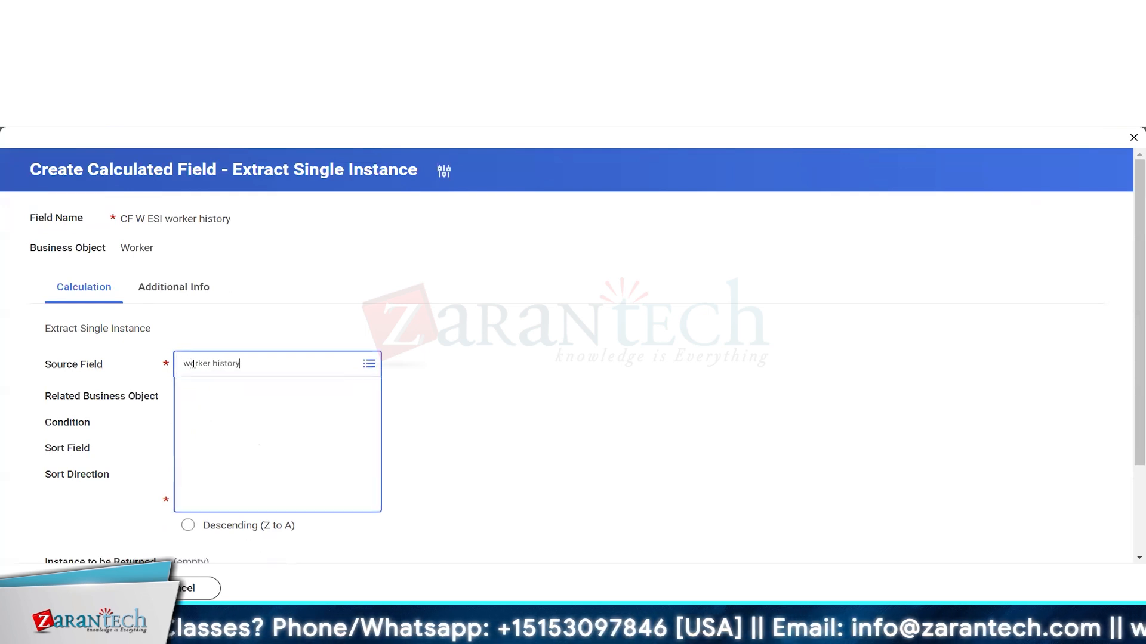
{"action": "left_click", "coordinate": [233, 418]}
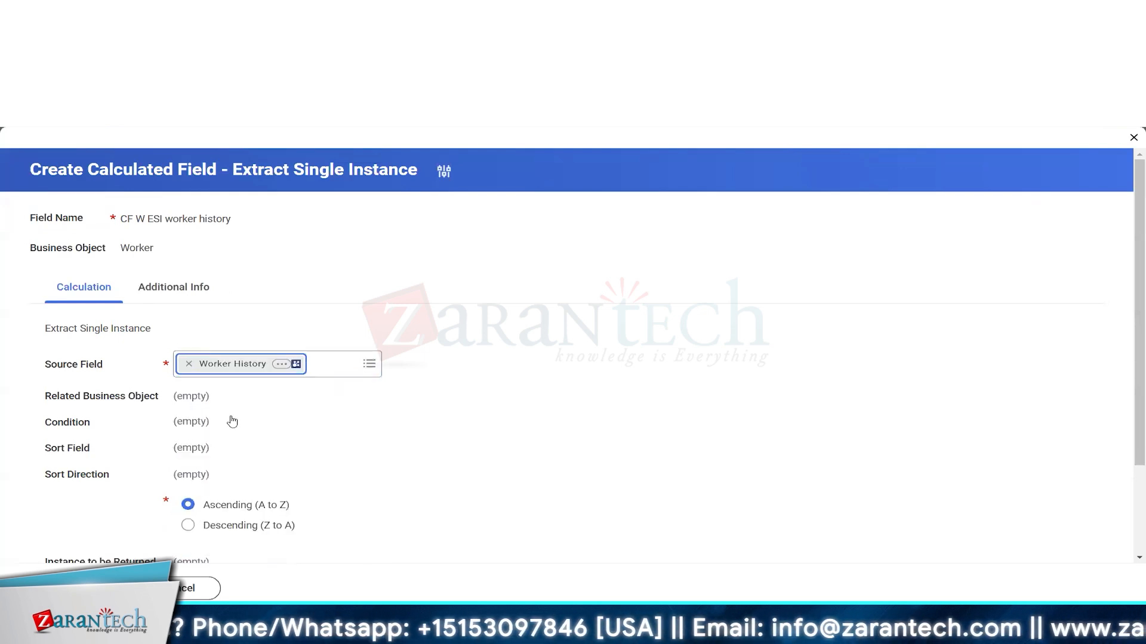
Step: Set the calculation's condition to Business Process Type is Propose Compensation Hire or Change
{"action": "left_click", "coordinate": [206, 424]}
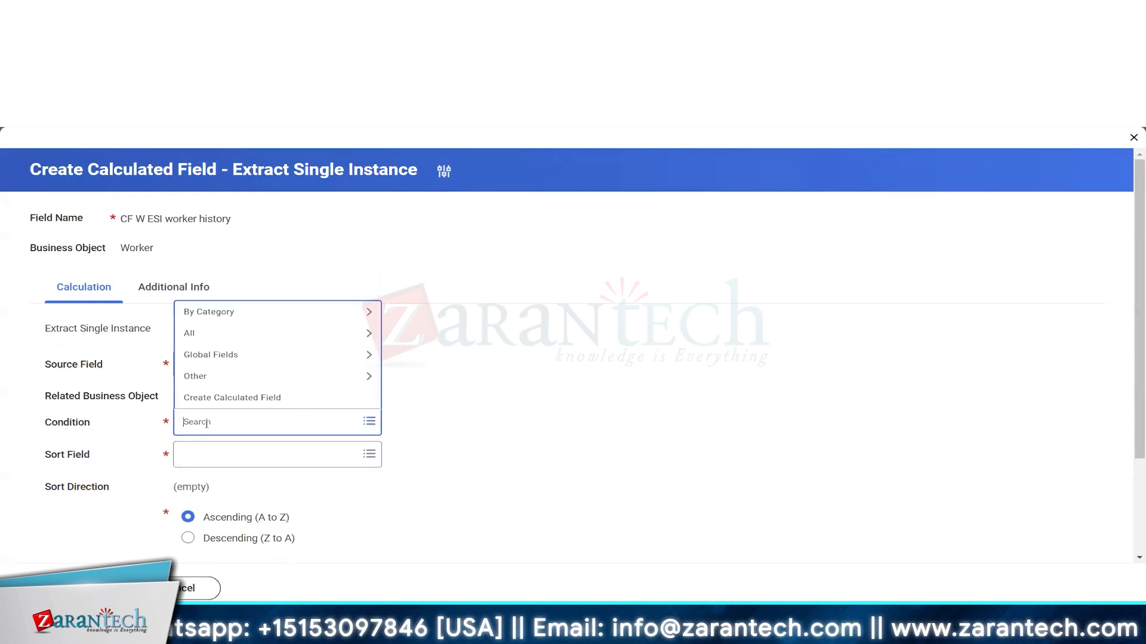
{"action": "type", "text": "compensation"}
{"action": "key", "text": "Return"}
{"action": "left_click", "coordinate": [260, 346]}
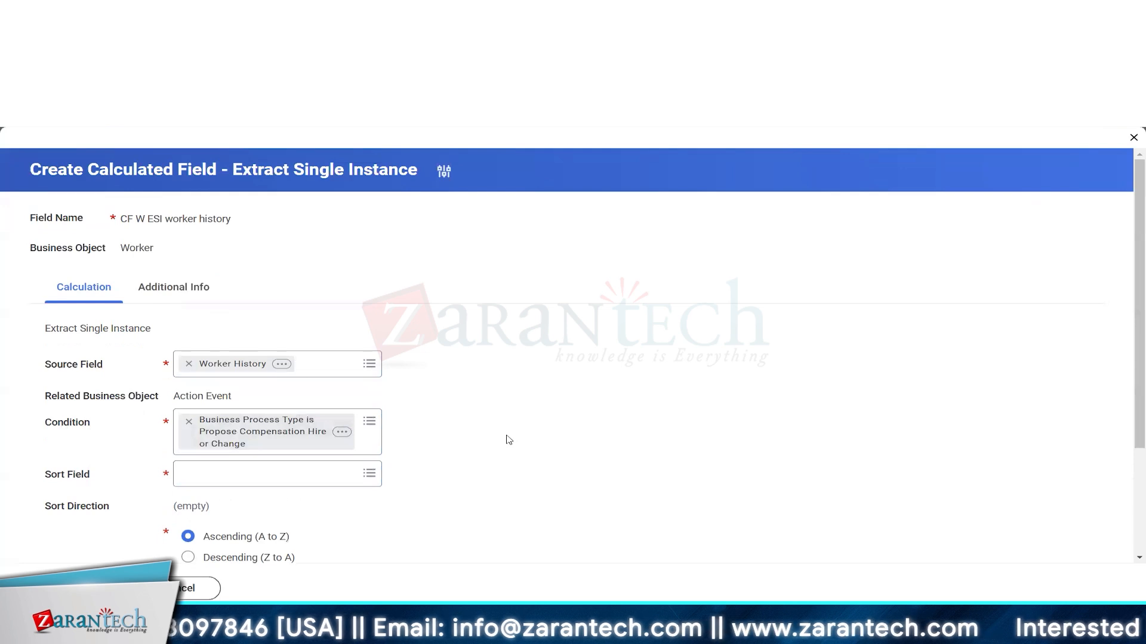
{"action": "scroll", "coordinate": [508, 440], "scroll_direction": "down", "scroll_amount": 3}
{"action": "scroll", "coordinate": [501, 439], "scroll_direction": "up", "scroll_amount": 2}
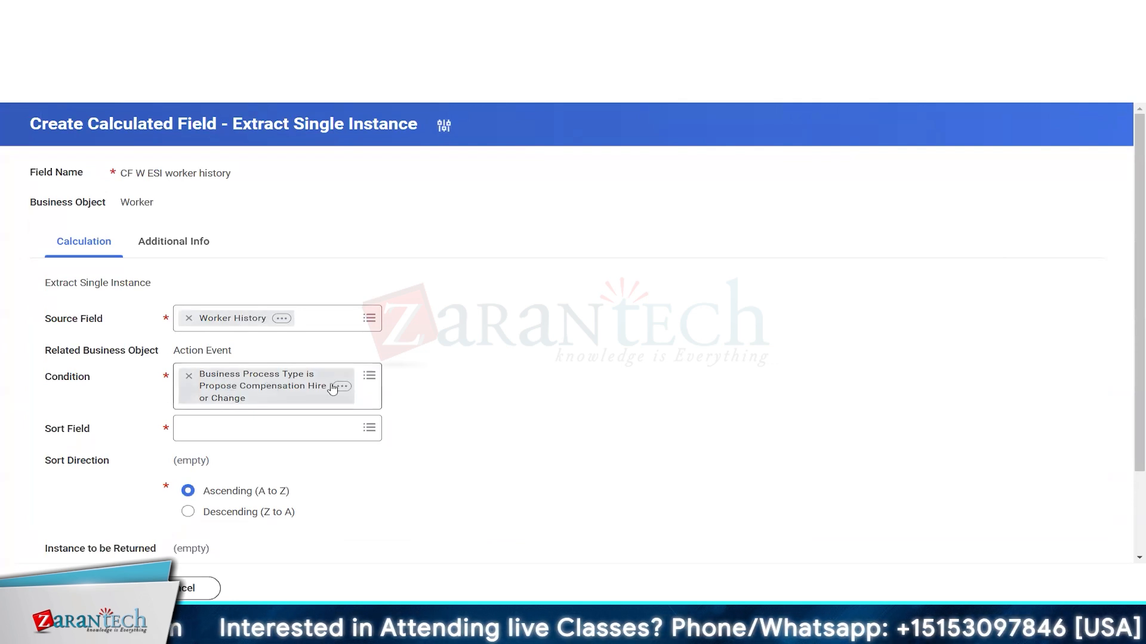
Step: Sort the instances by Effective Date in descending order and return the first occurrence
{"action": "scroll", "coordinate": [456, 384], "scroll_direction": "down", "scroll_amount": 1}
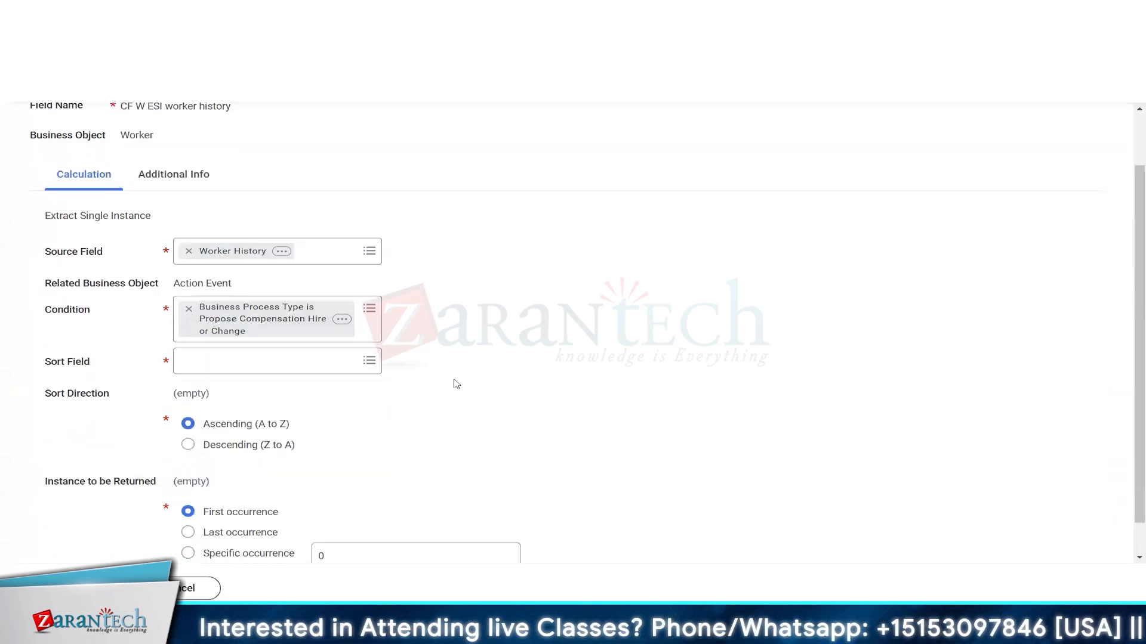
{"action": "left_click", "coordinate": [251, 361]}
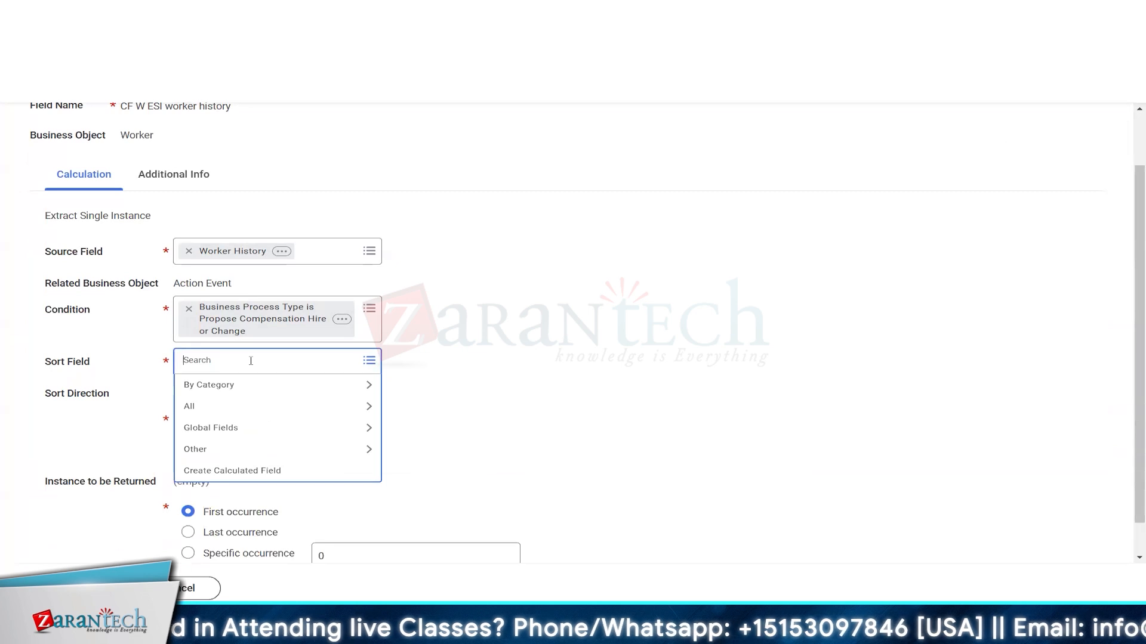
{"action": "type", "text": "effective"}
{"action": "key", "text": "Return"}
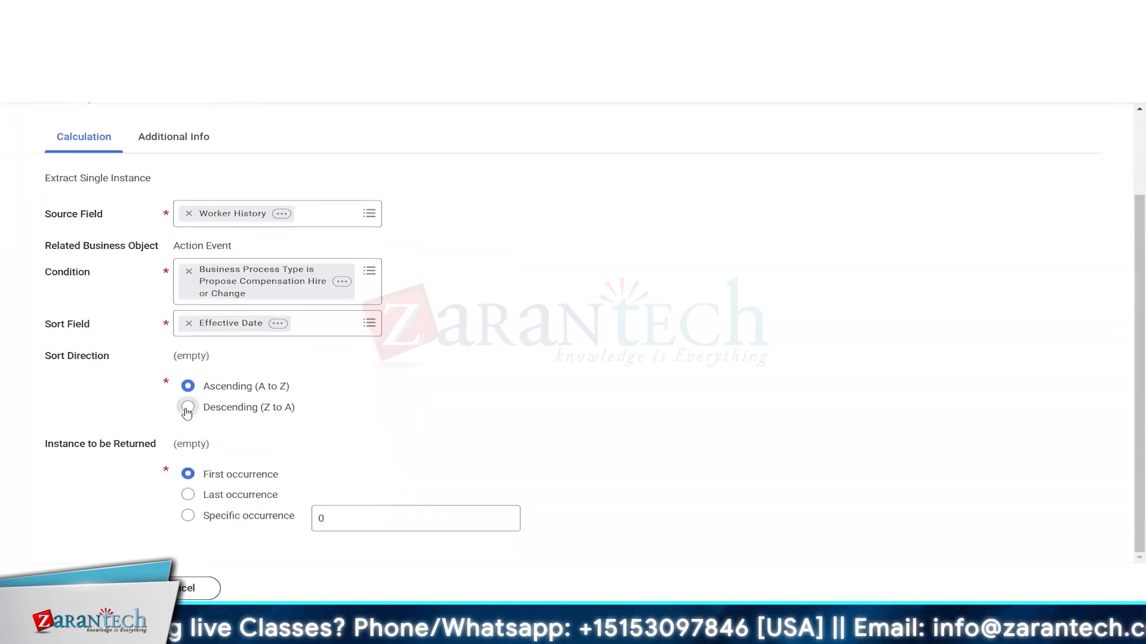
{"action": "left_click", "coordinate": [188, 408]}
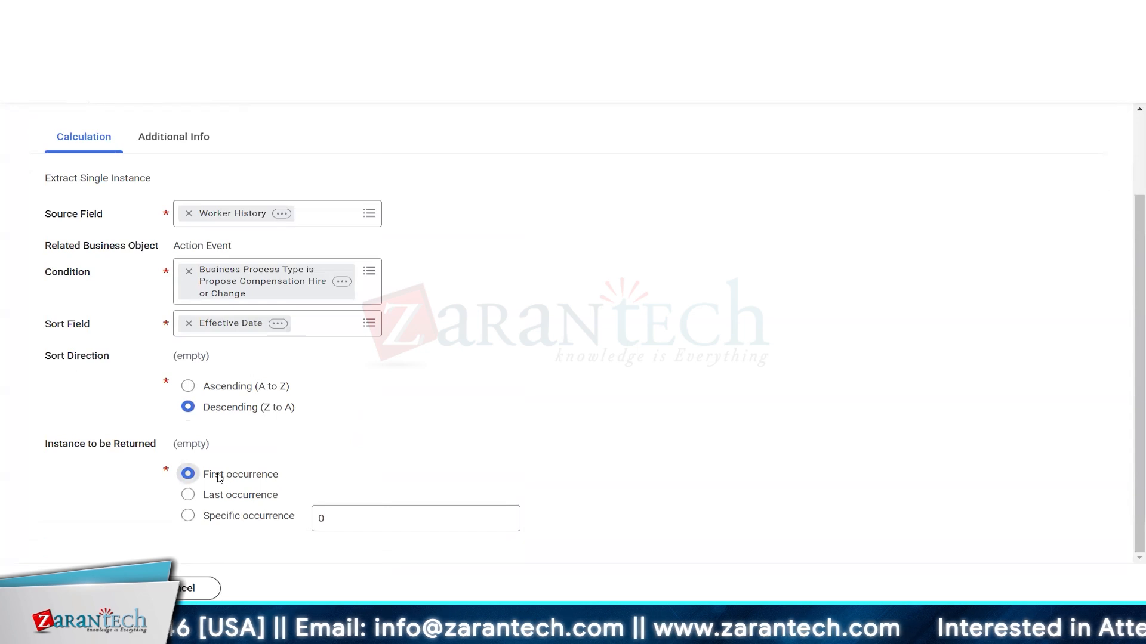
{"action": "left_click", "coordinate": [188, 496]}
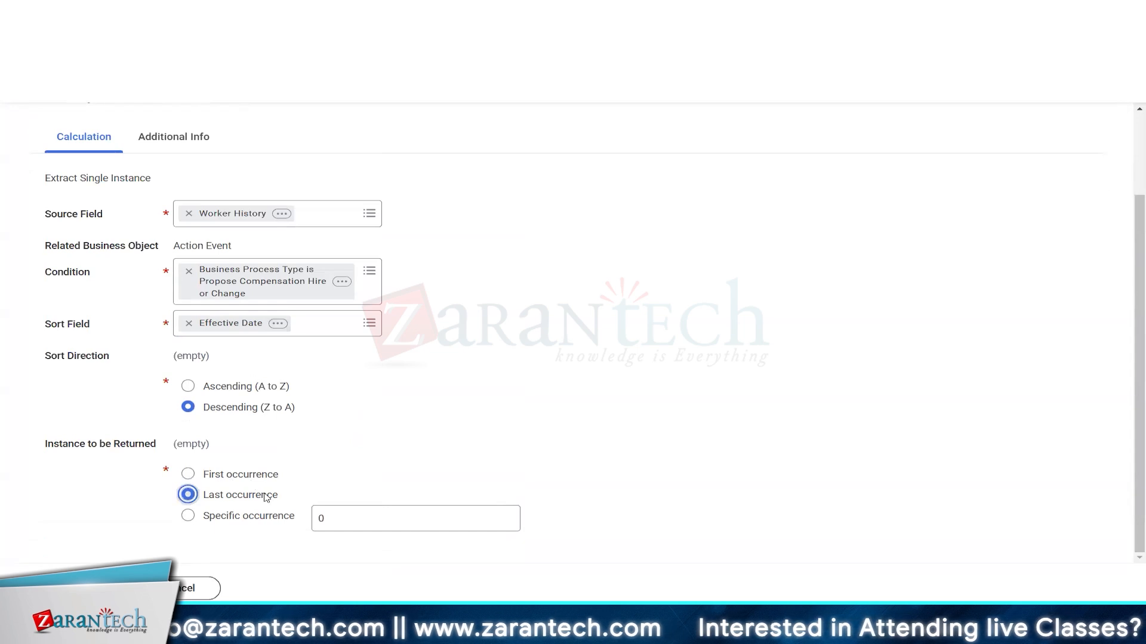
{"action": "left_click", "coordinate": [237, 478]}
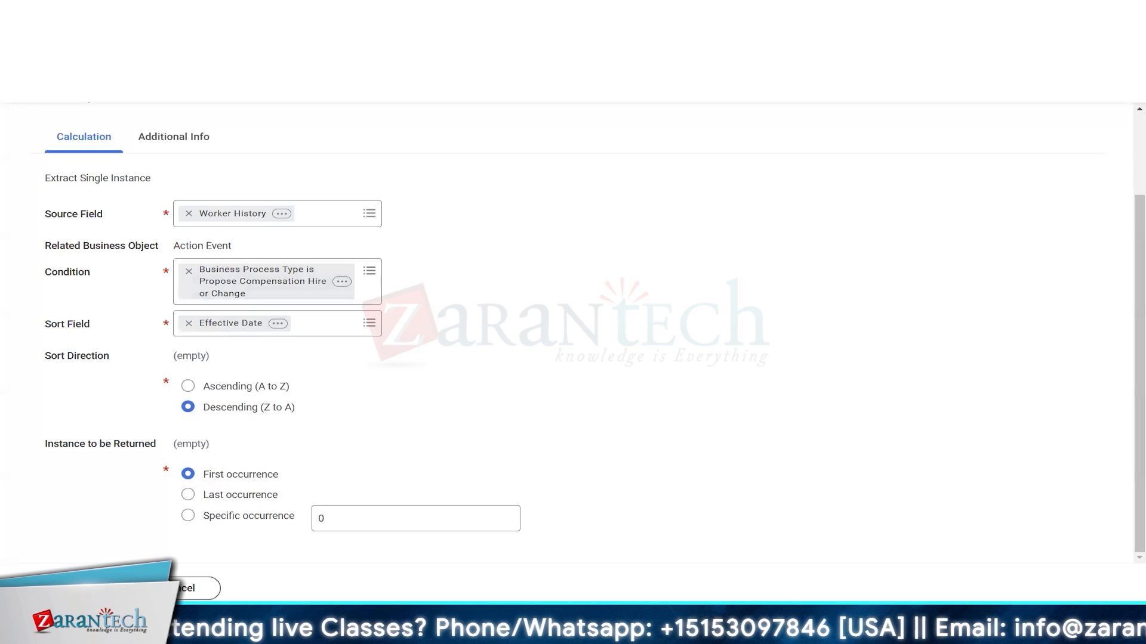
Step: Save the Extract Single Instance field and copy its name, CF W ESI worker history
{"action": "triple_click", "coordinate": [154, 258]}
{"action": "key", "text": "ctrl+c"}
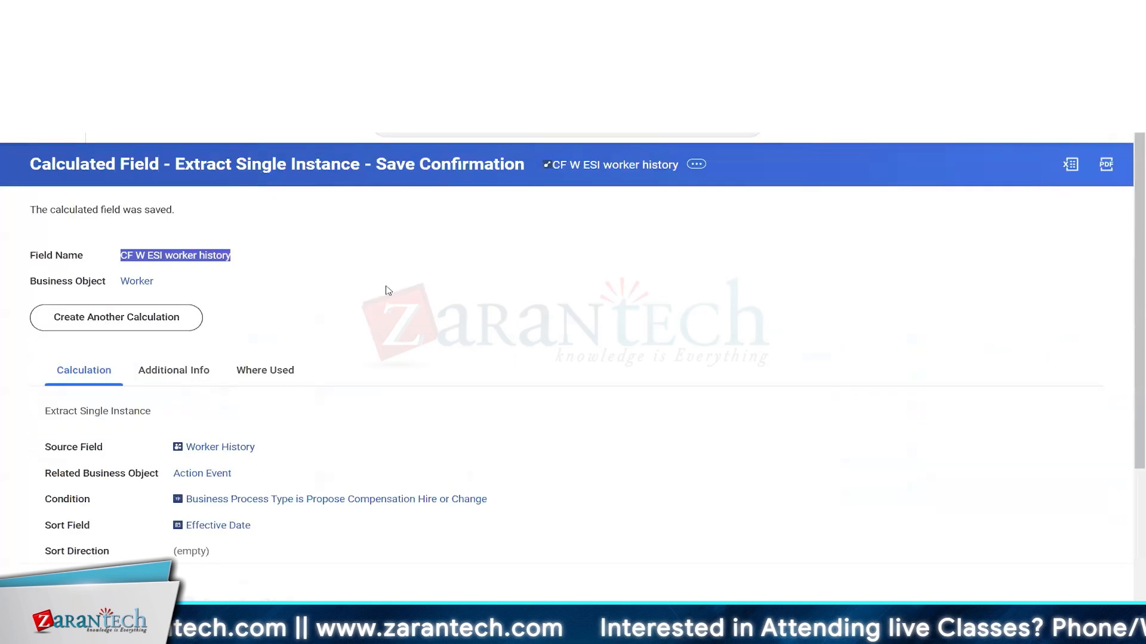
{"action": "left_click", "coordinate": [389, 289]}
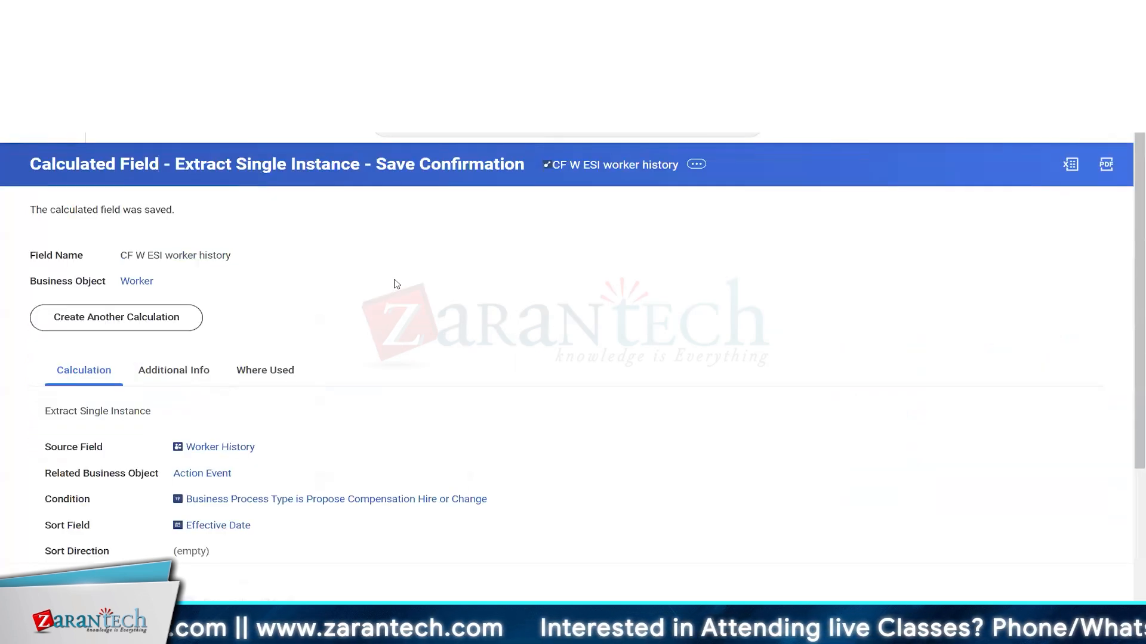
Step: Start another calculated field named CF W LRV comp change with the Lookup Related Value function
{"action": "left_click", "coordinate": [183, 317]}
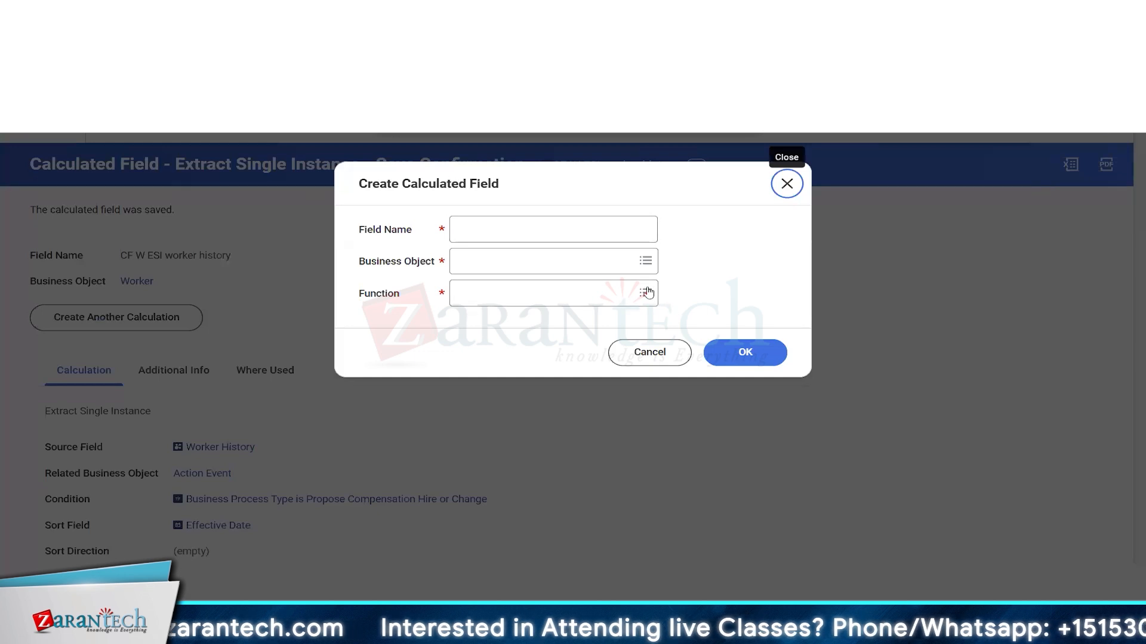
{"action": "left_click", "coordinate": [503, 229]}
{"action": "key", "text": "ctrl+v"}
{"action": "left_click_drag", "start_coordinate": [483, 229], "coordinate": [620, 248]}
{"action": "type", "text": "LRV "}
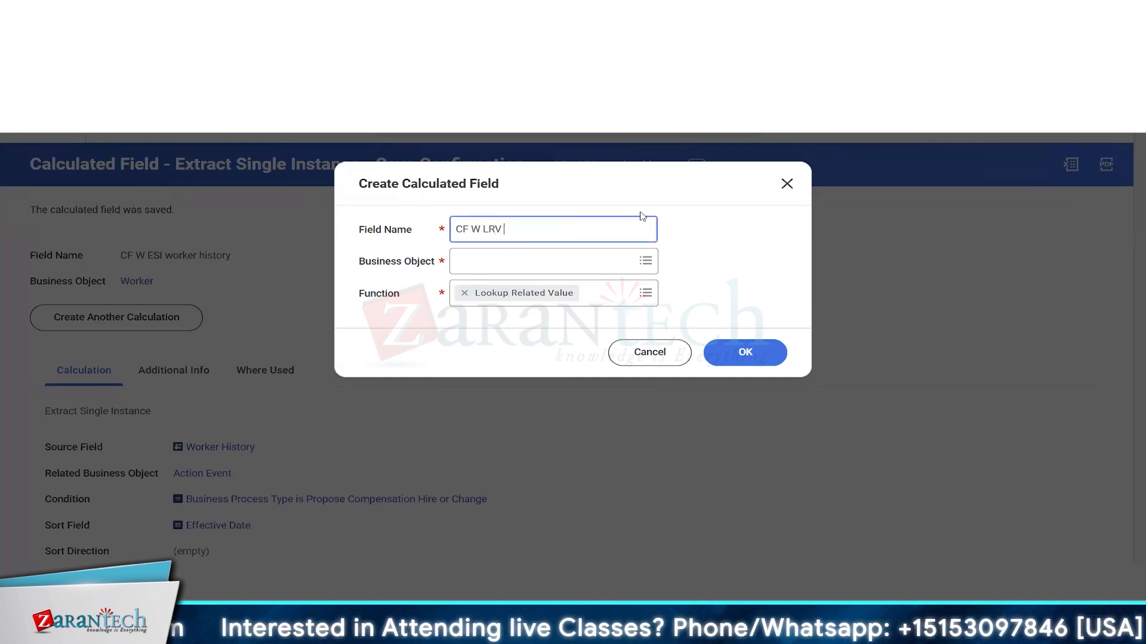
{"action": "type", "text": "comp change"}
{"action": "key", "text": "Tab"}
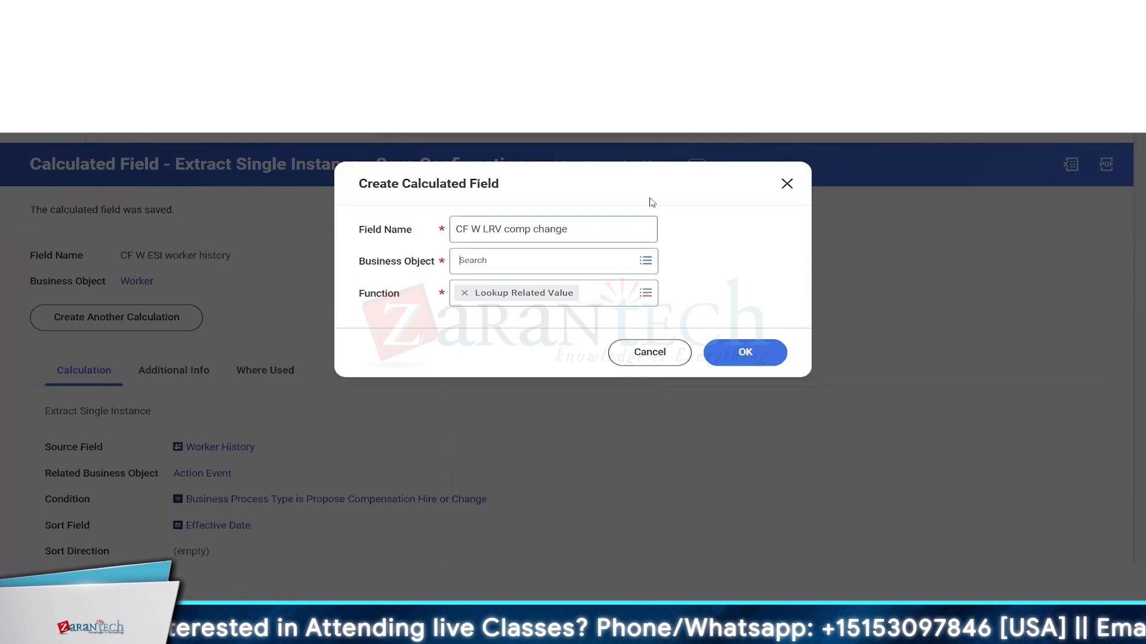
Step: Set the new field's business object to Worker and confirm its creation
{"action": "type", "text": "worker"}
{"action": "key", "text": "Return"}
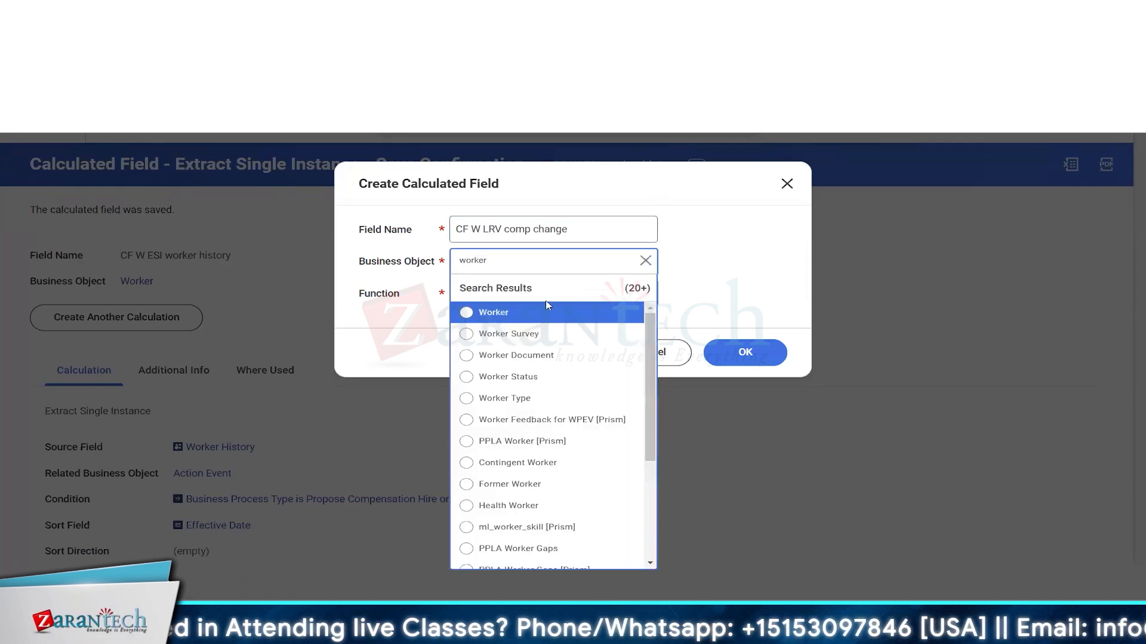
{"action": "left_click", "coordinate": [517, 315]}
{"action": "left_click", "coordinate": [745, 352]}
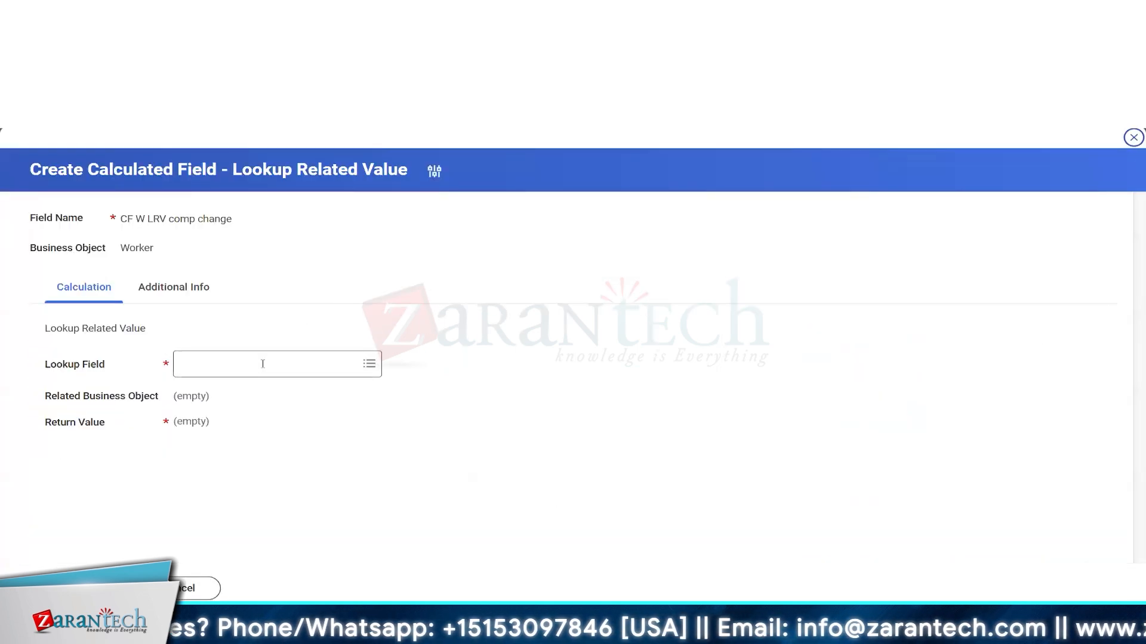
Step: Set the lookup field to CF W ESI worker history and the return value to Effective Date, and save the calculated field
{"action": "type", "text": "CF W ESI worker history"}
{"action": "key", "text": "Return"}
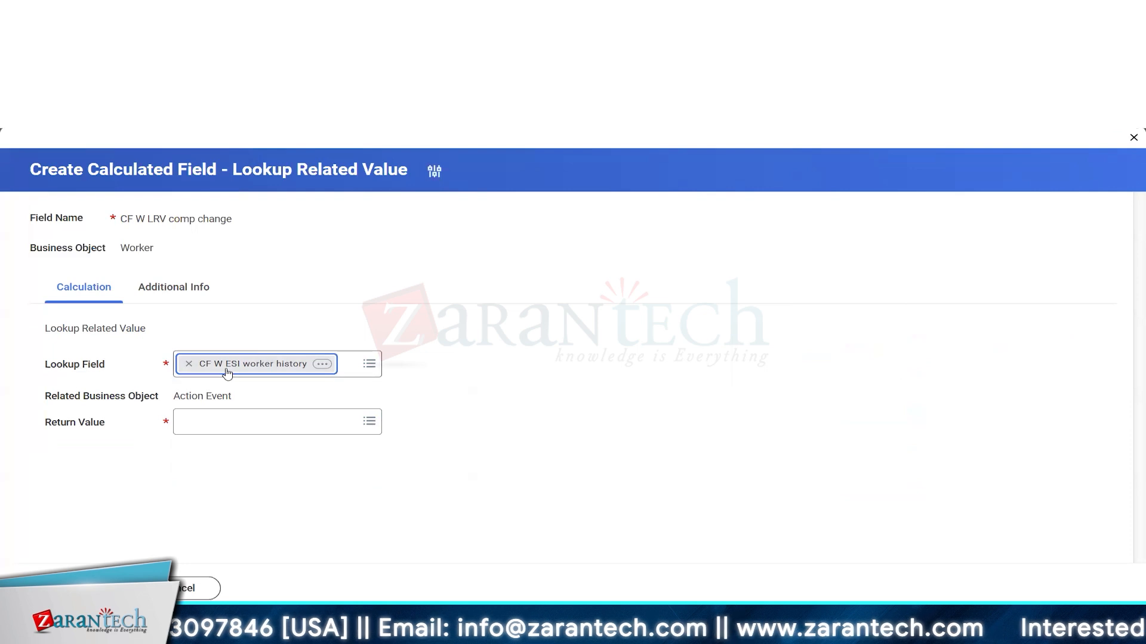
{"action": "left_click", "coordinate": [230, 423]}
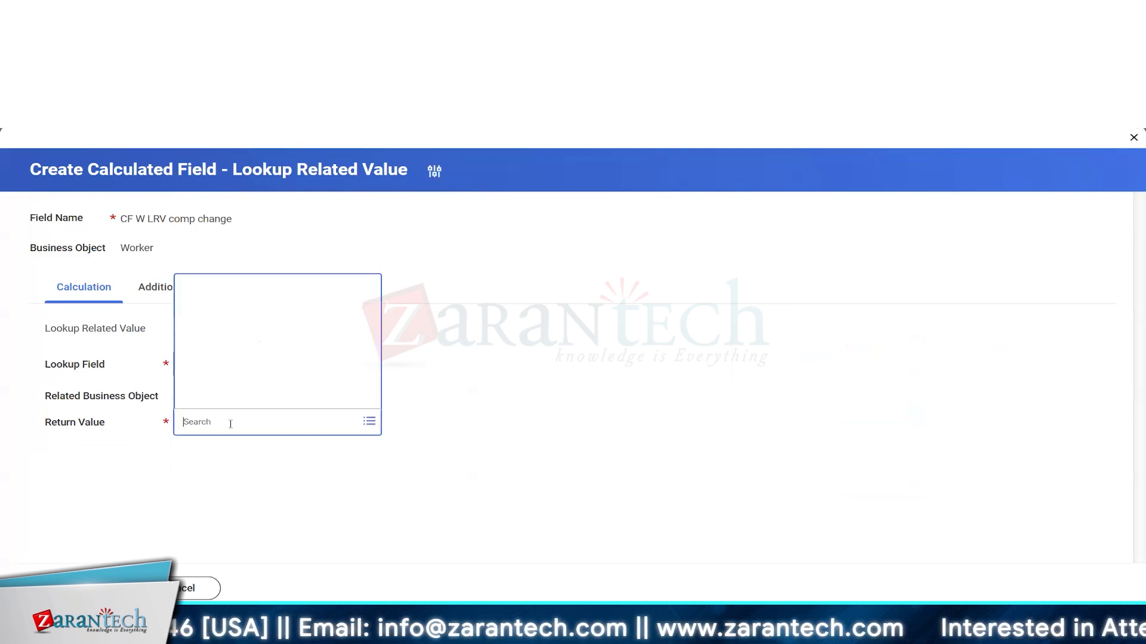
{"action": "type", "text": "effective date"}
{"action": "key", "text": "Return"}
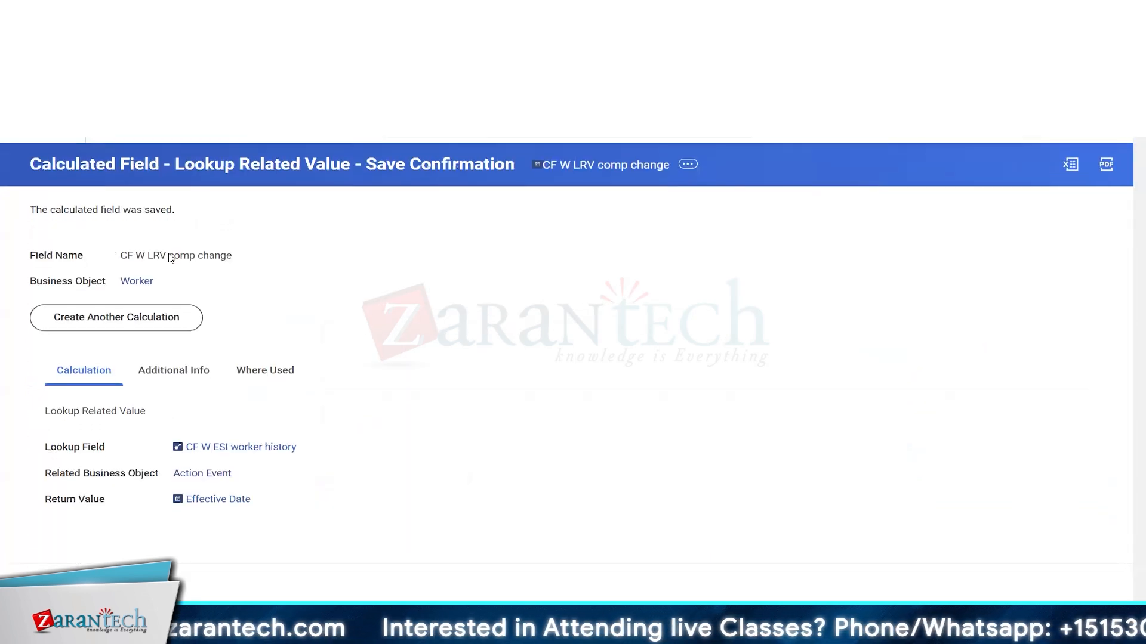
Step: Copy the saved field's name and test U_Nov_24_Custom_Report_Advanced with the CF W LRV comp change column, leaving the worker type prompts empty
{"action": "triple_click", "coordinate": [185, 256]}
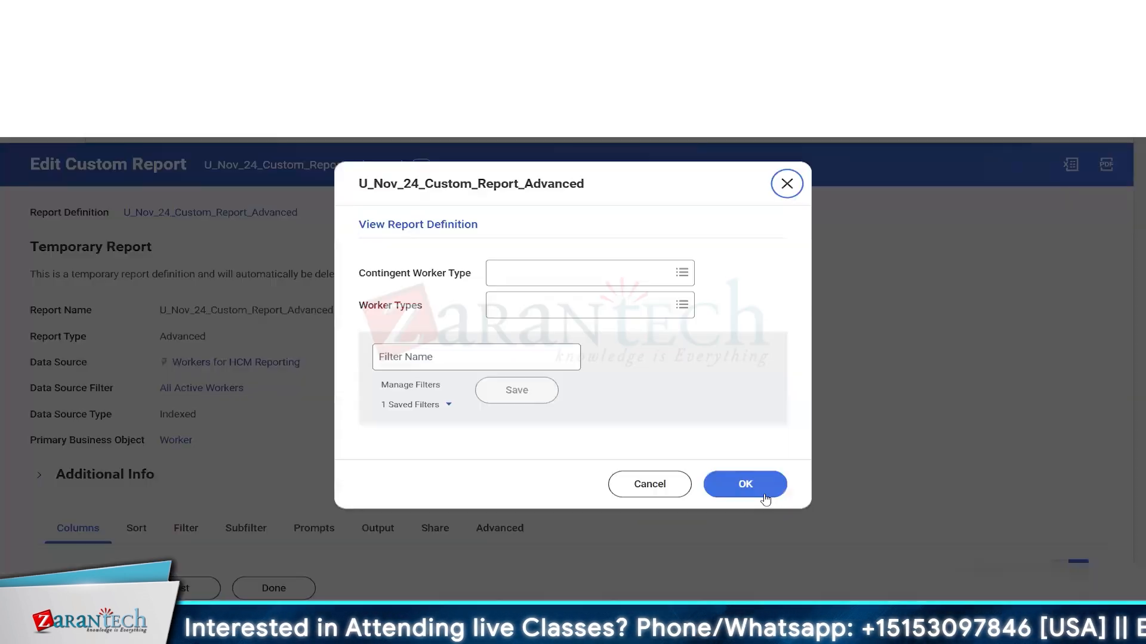
{"action": "left_click", "coordinate": [764, 494]}
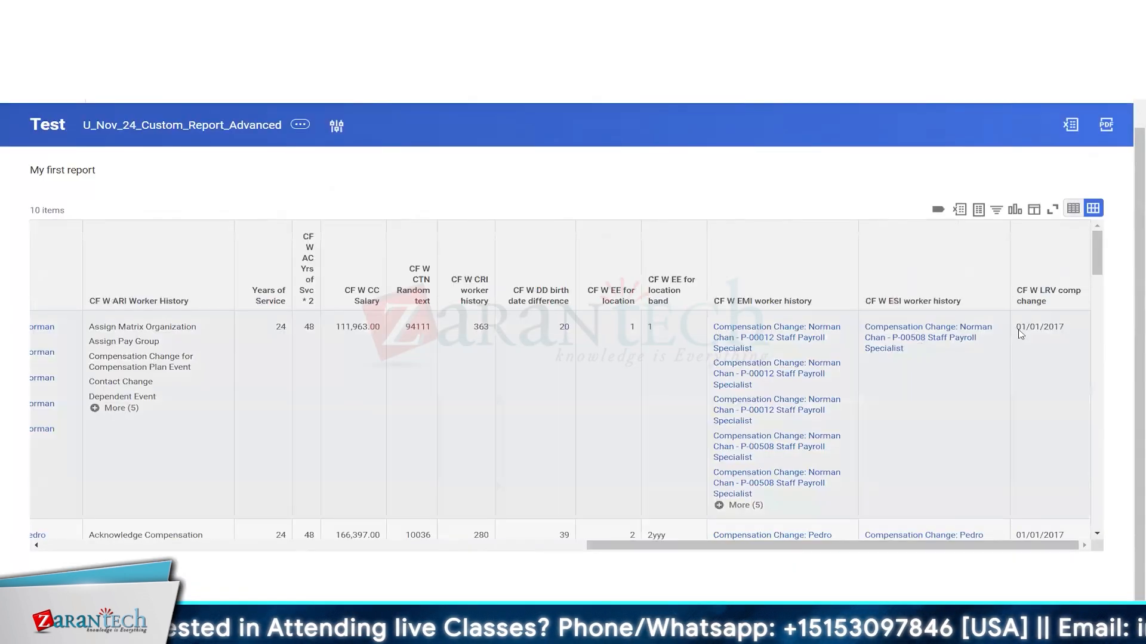
Step: Open the first row's compensation change event from the CF W ESI worker history column and check its effective date
{"action": "right_click", "coordinate": [881, 335]}
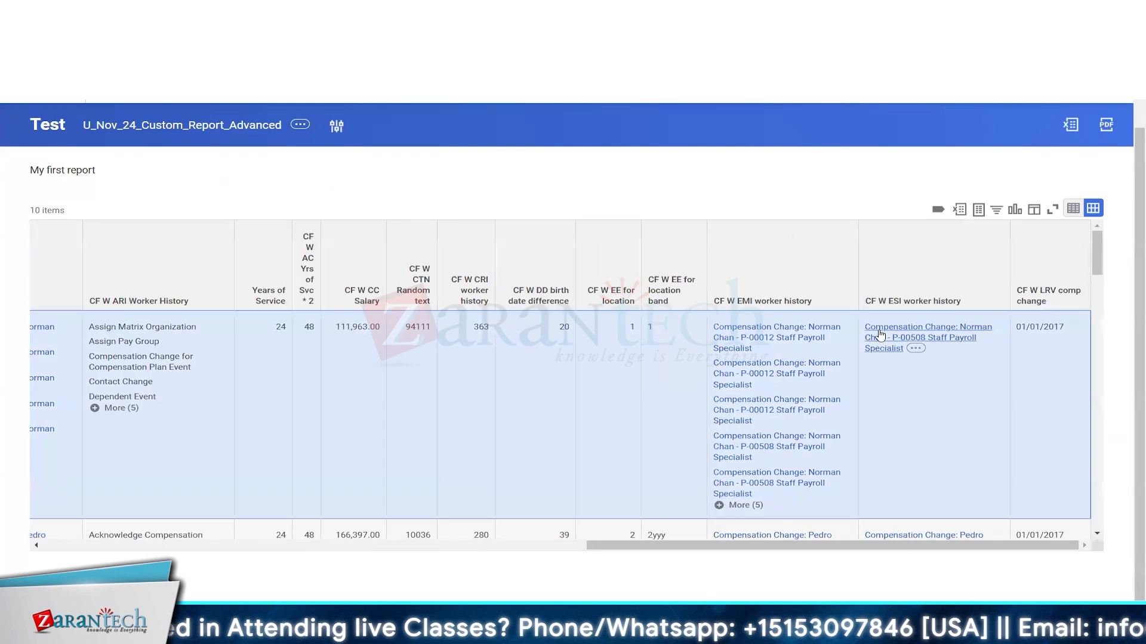
{"action": "left_click", "coordinate": [907, 342]}
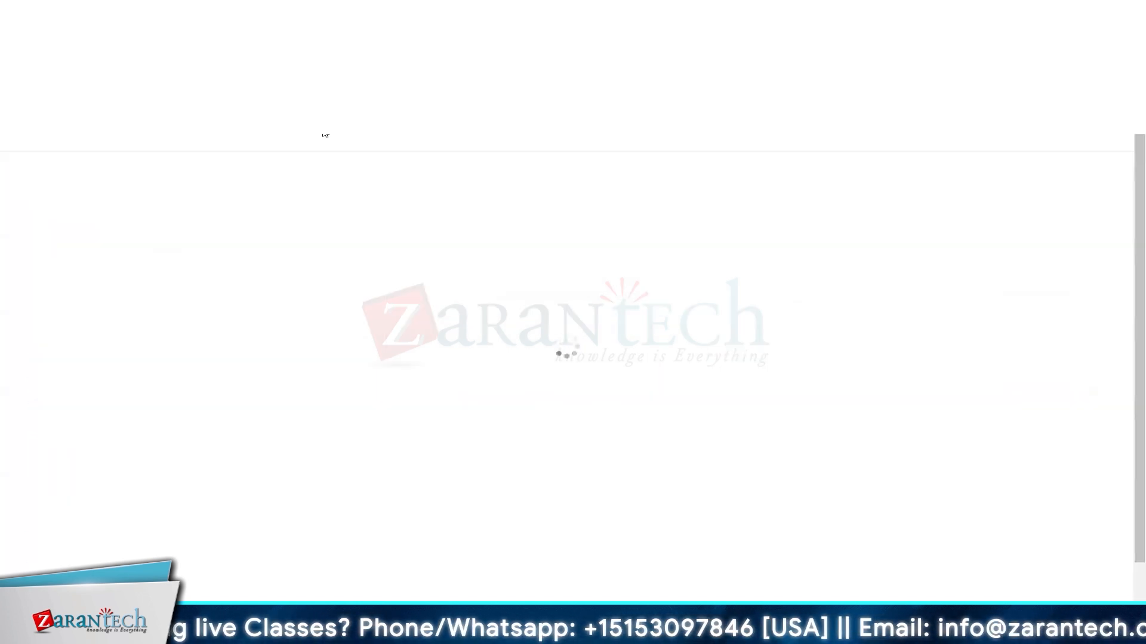
{"action": "scroll", "coordinate": [455, 311], "scroll_direction": "down", "scroll_amount": 3}
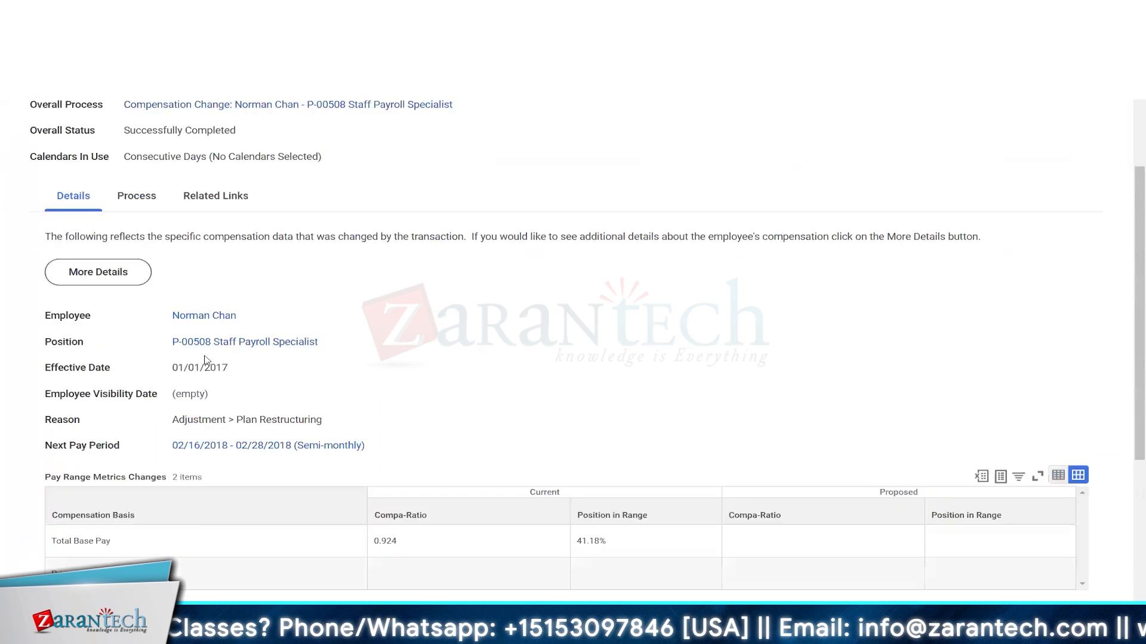
{"action": "left_click_drag", "start_coordinate": [48, 368], "coordinate": [201, 368]}
{"action": "left_click", "coordinate": [206, 391]}
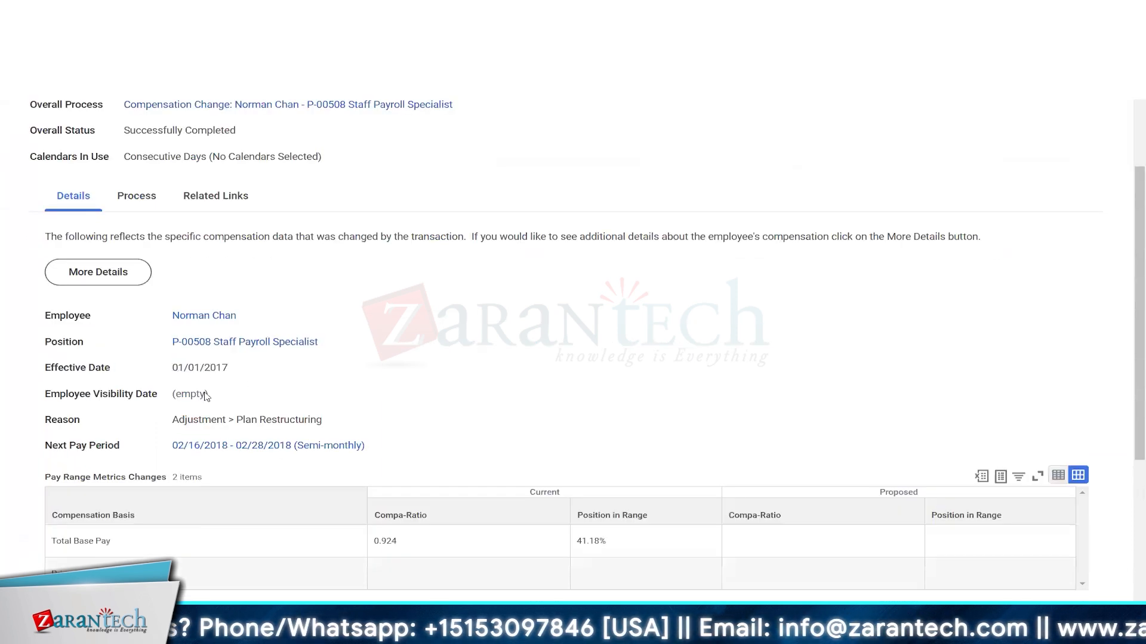
{"action": "scroll", "coordinate": [205, 394], "scroll_direction": "up", "scroll_amount": 3}
{"action": "triple_click", "coordinate": [235, 507]}
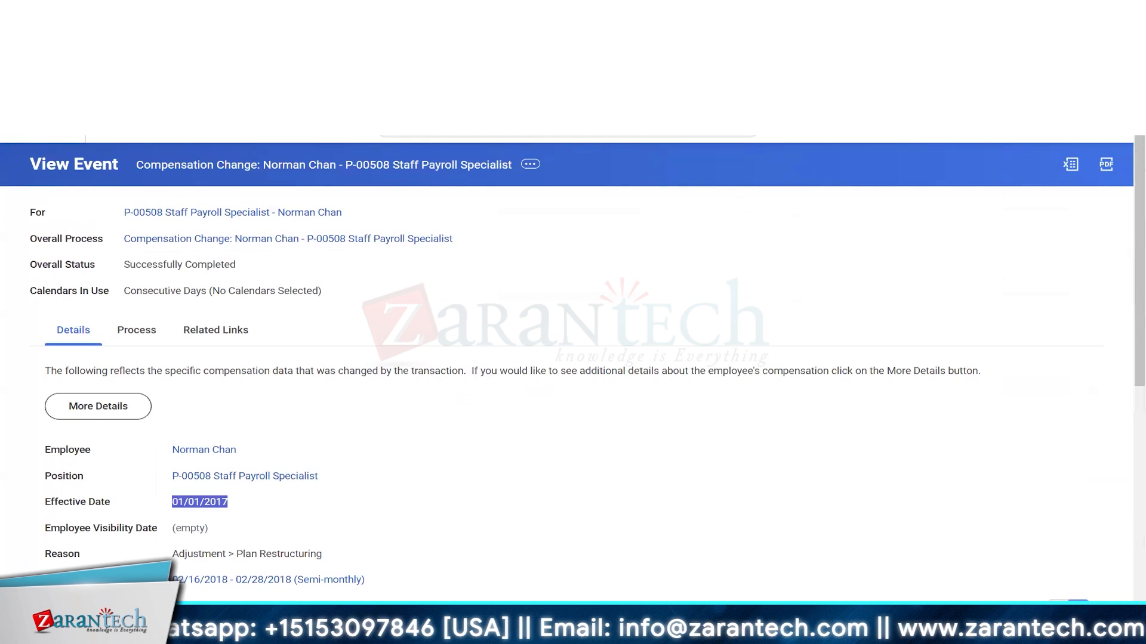
Step: Return to the test report and compare the first row's CF W LRV comp change value with the event's effective date
{"action": "left_click", "coordinate": [358, 9]}
{"action": "left_click", "coordinate": [1046, 304]}
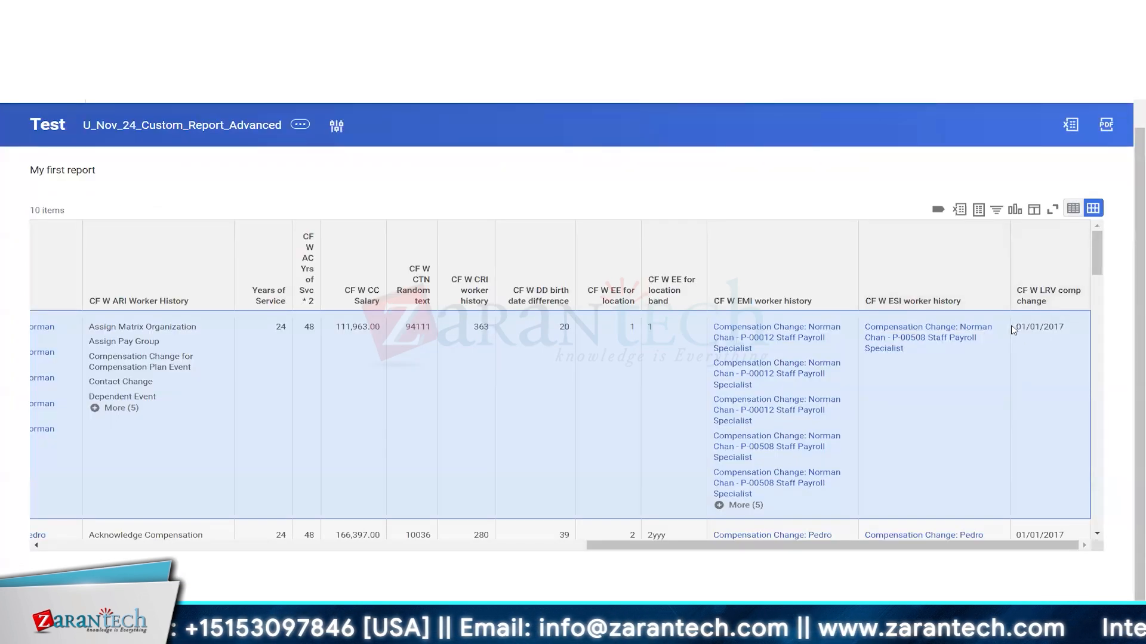
{"action": "mouse_move", "coordinate": [1101, 328]}
{"action": "left_mouse_down"}
{"action": "mouse_move", "coordinate": [1053, 347]}
{"action": "mouse_move", "coordinate": [1078, 331]}
{"action": "left_mouse_up"}
{"action": "left_click", "coordinate": [1024, 334]}
{"action": "left_click", "coordinate": [1059, 352]}
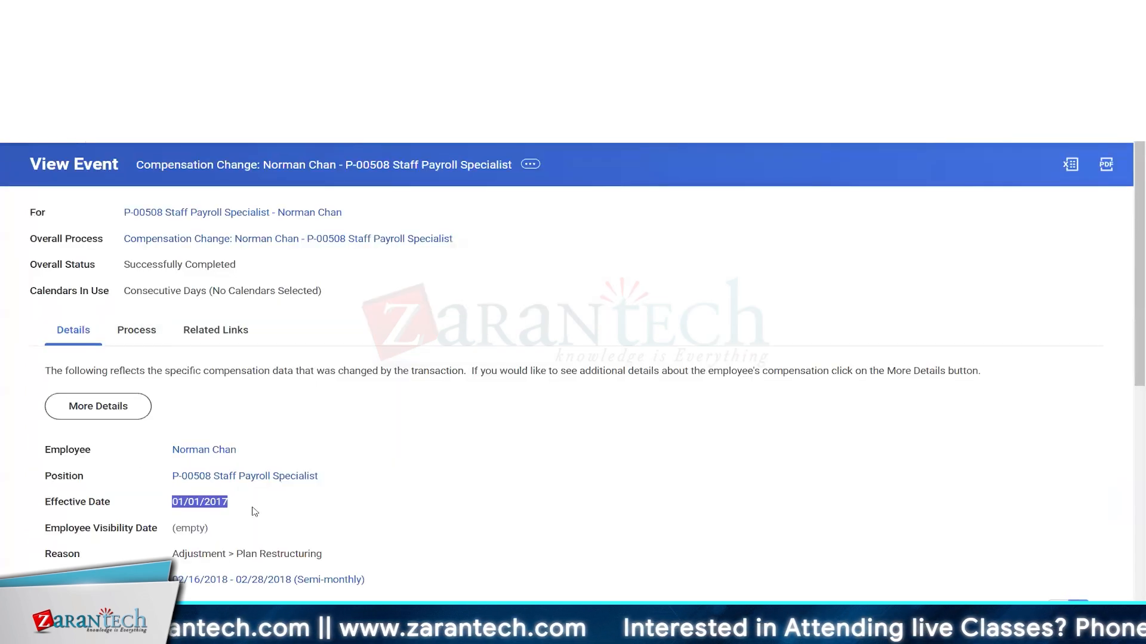
Step: Review the effective date, employee and position details of the opened compensation change event
{"action": "left_click_drag", "start_coordinate": [255, 512], "coordinate": [384, 497]}
{"action": "scroll", "coordinate": [386, 495], "scroll_direction": "down", "scroll_amount": 1}
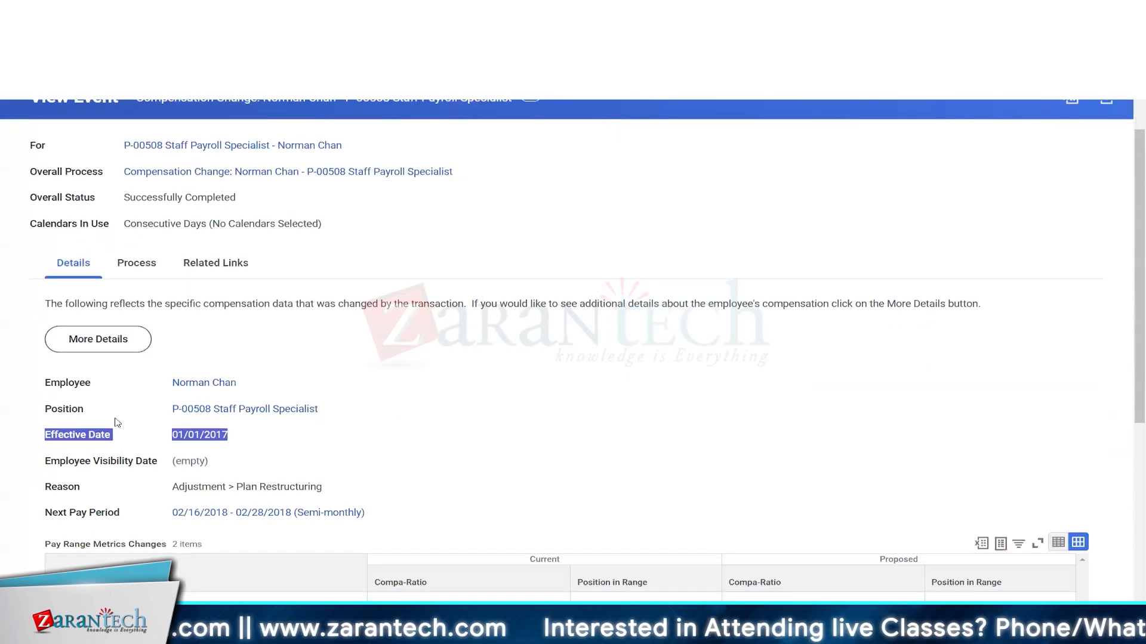
{"action": "scroll", "coordinate": [255, 223], "scroll_direction": "up", "scroll_amount": 1}
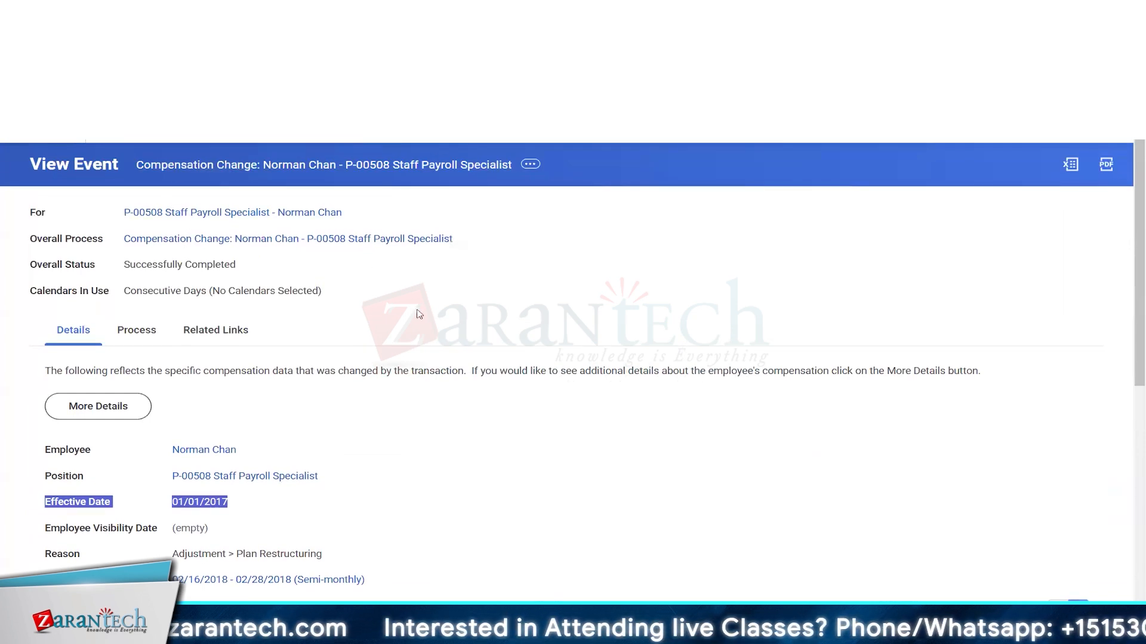
{"action": "scroll", "coordinate": [83, 312], "scroll_direction": "down", "scroll_amount": 2}
{"action": "double_click", "coordinate": [60, 316]}
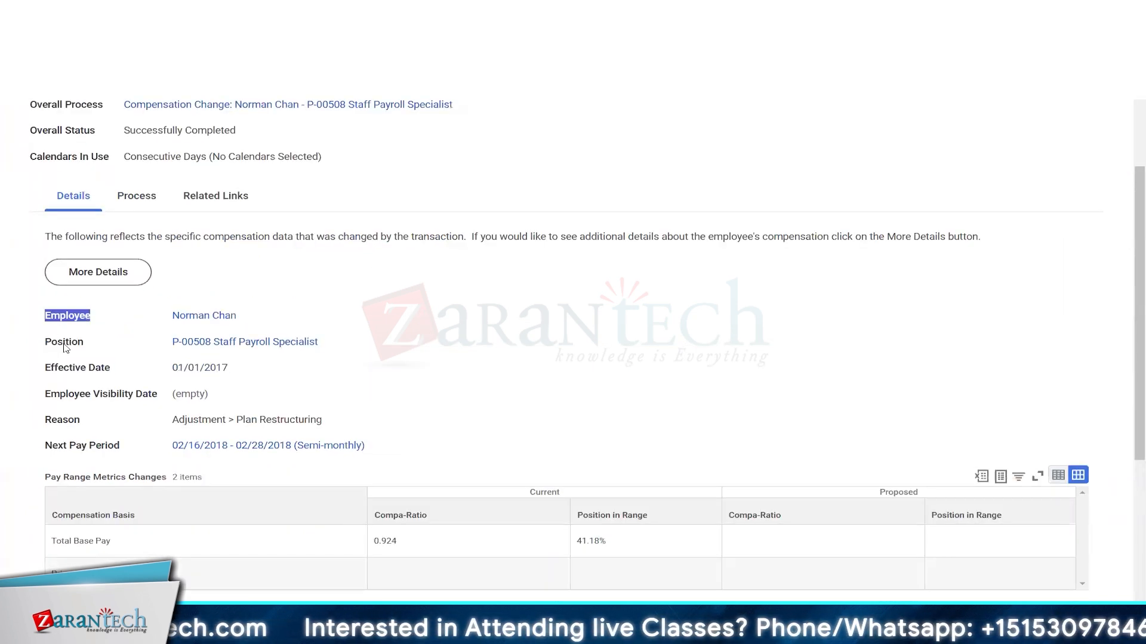
Step: Review the position, reason and next pay period of the opened compensation change event
{"action": "double_click", "coordinate": [64, 342]}
{"action": "double_click", "coordinate": [65, 419]}
{"action": "left_click_drag", "start_coordinate": [53, 446], "coordinate": [143, 447]}
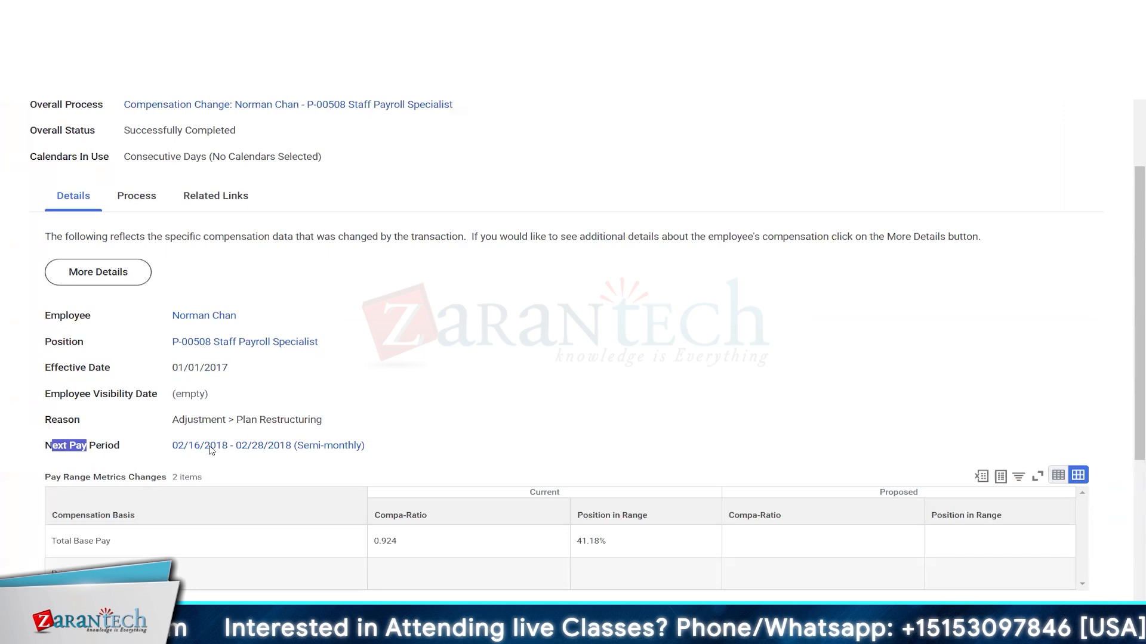
{"action": "left_click", "coordinate": [446, 422]}
{"action": "scroll", "coordinate": [312, 412], "scroll_direction": "up", "scroll_amount": 2}
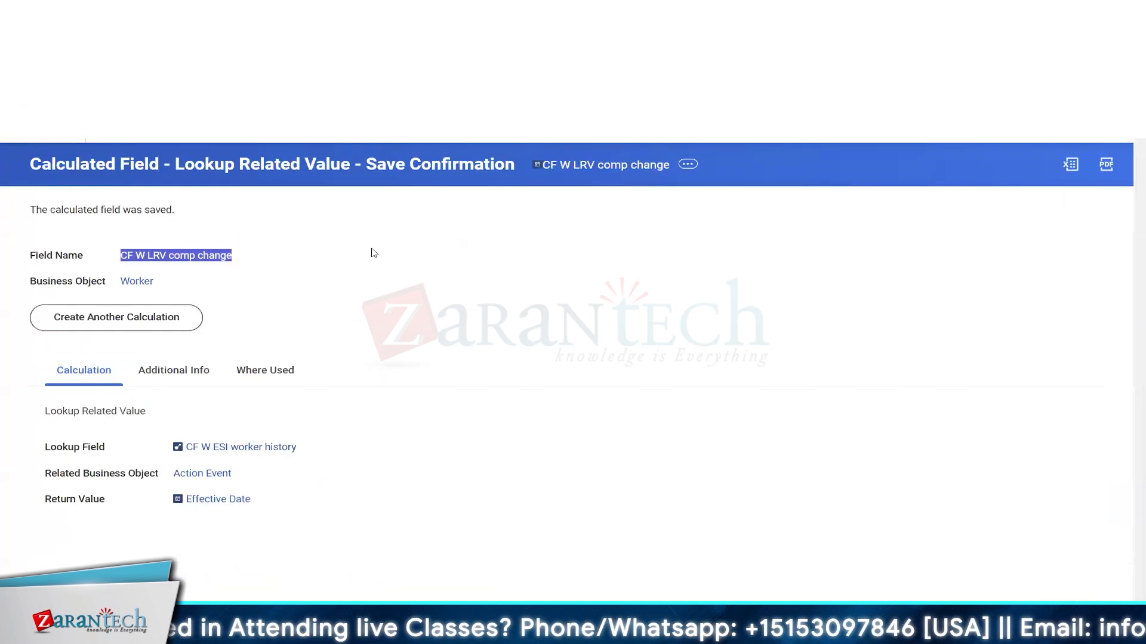
Step: Review the saved CF W LRV comp change definition, checking its Lookup Related Value function, lookup field, related business object and return value
{"action": "left_click", "coordinate": [212, 292]}
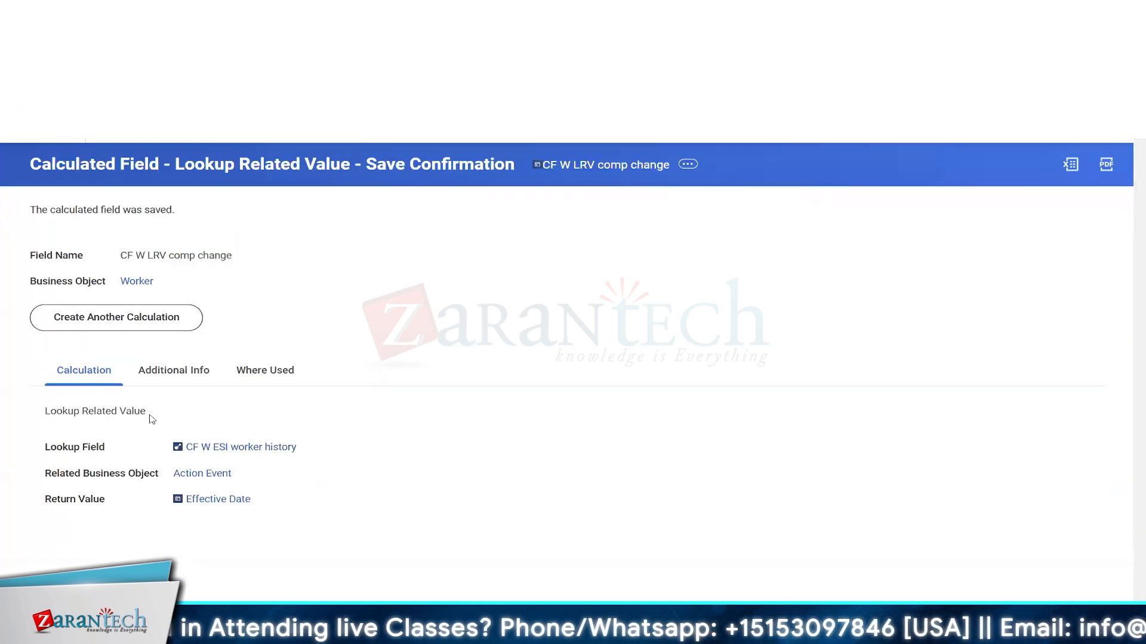
{"action": "triple_click", "coordinate": [220, 418]}
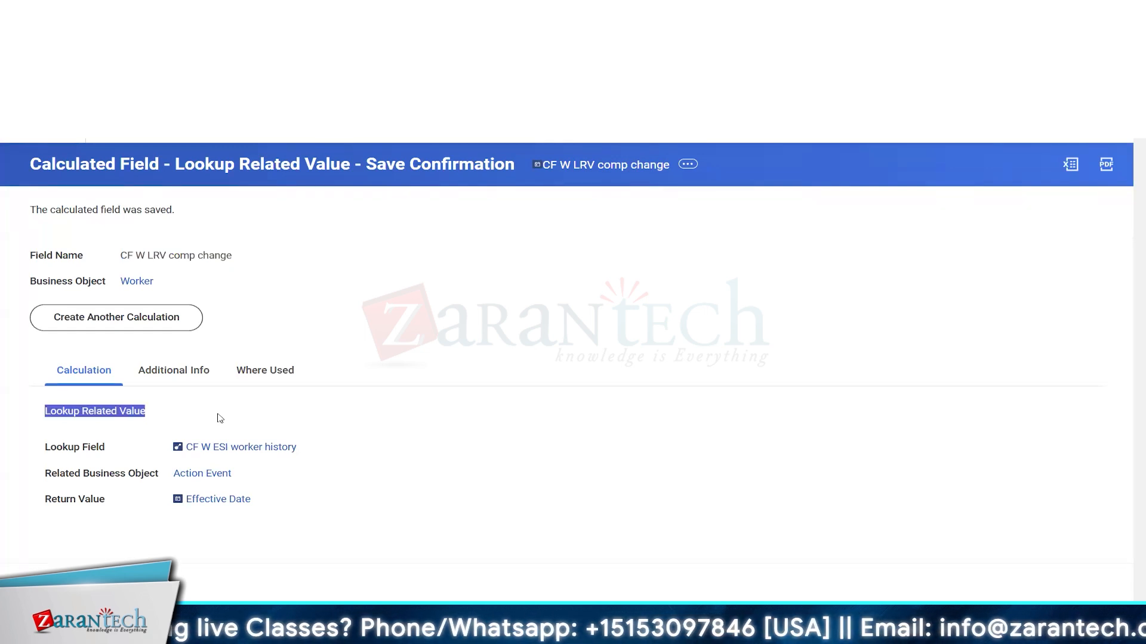
{"action": "left_click", "coordinate": [433, 345]}
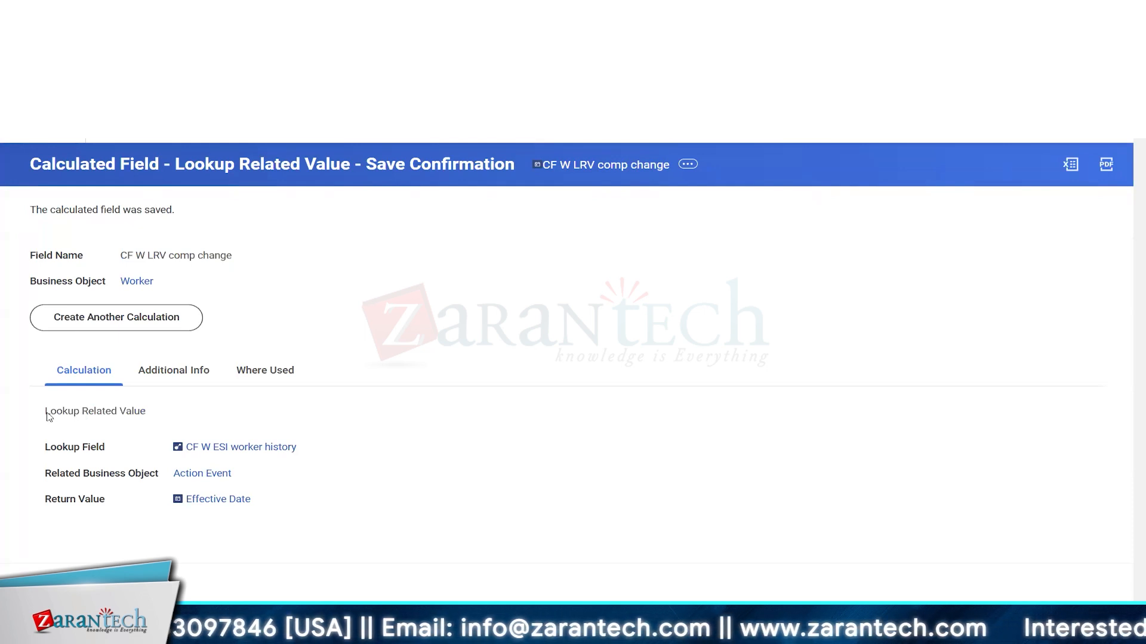
{"action": "triple_click", "coordinate": [147, 418]}
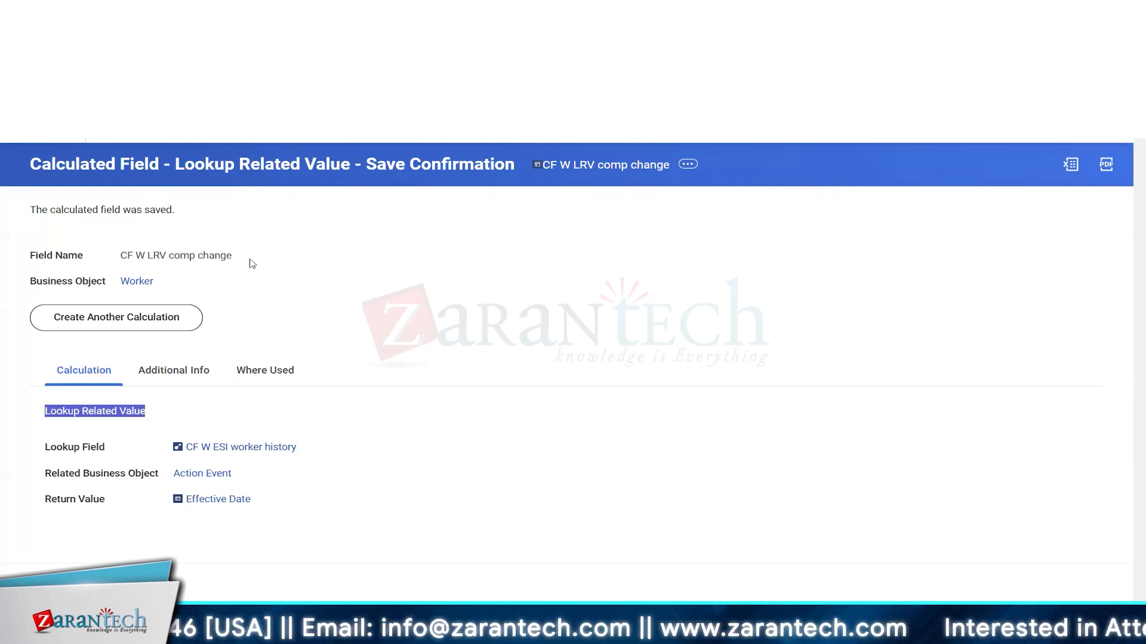
{"action": "left_click_drag", "start_coordinate": [50, 447], "coordinate": [90, 448]}
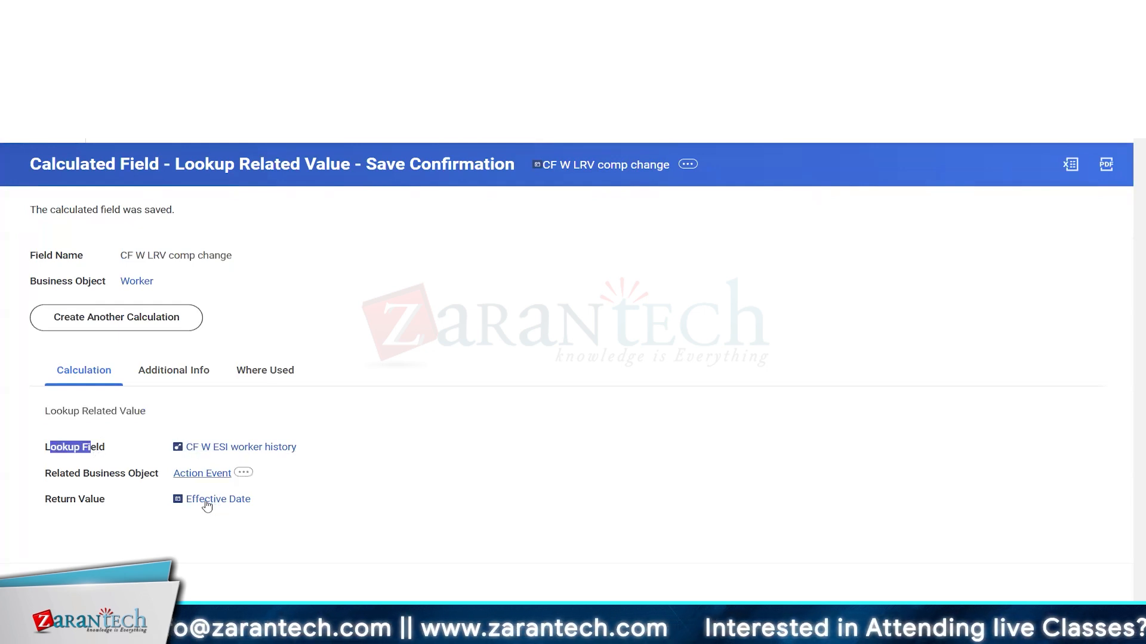
{"action": "left_click_drag", "start_coordinate": [52, 500], "coordinate": [86, 501]}
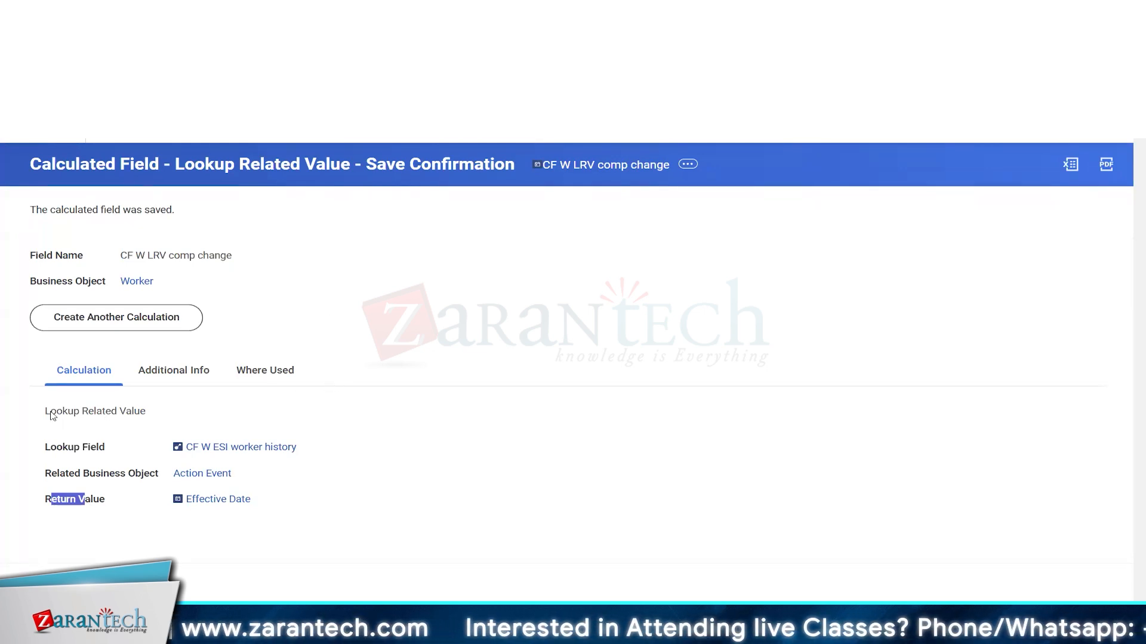
{"action": "left_click_drag", "start_coordinate": [51, 412], "coordinate": [146, 412]}
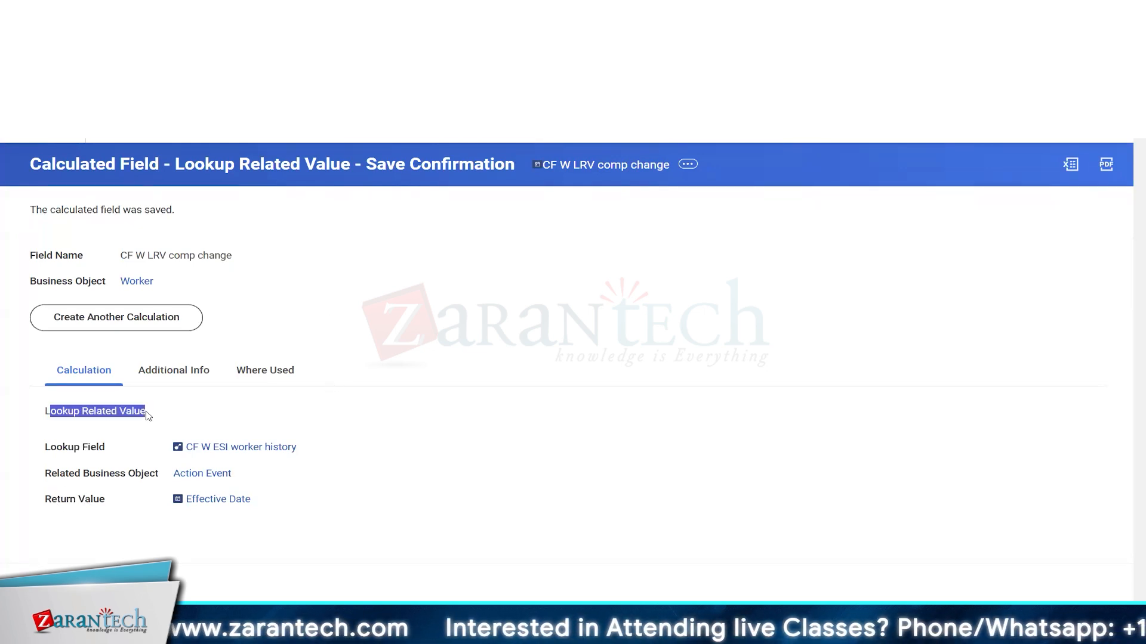
{"action": "left_click", "coordinate": [59, 413]}
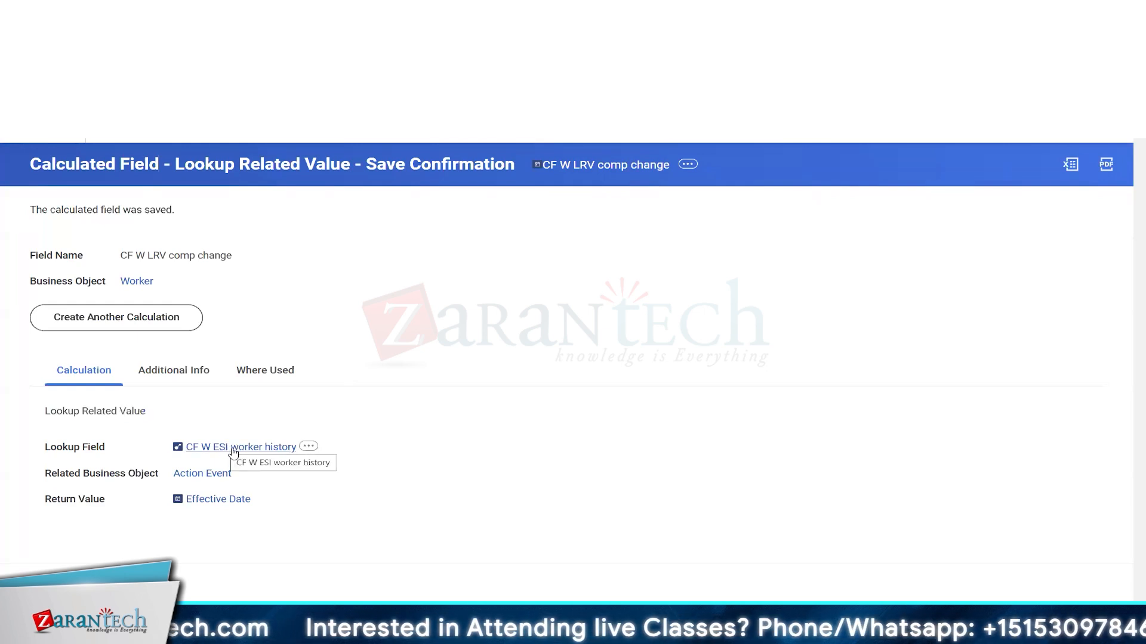
{"action": "left_click_drag", "start_coordinate": [49, 490], "coordinate": [223, 506]}
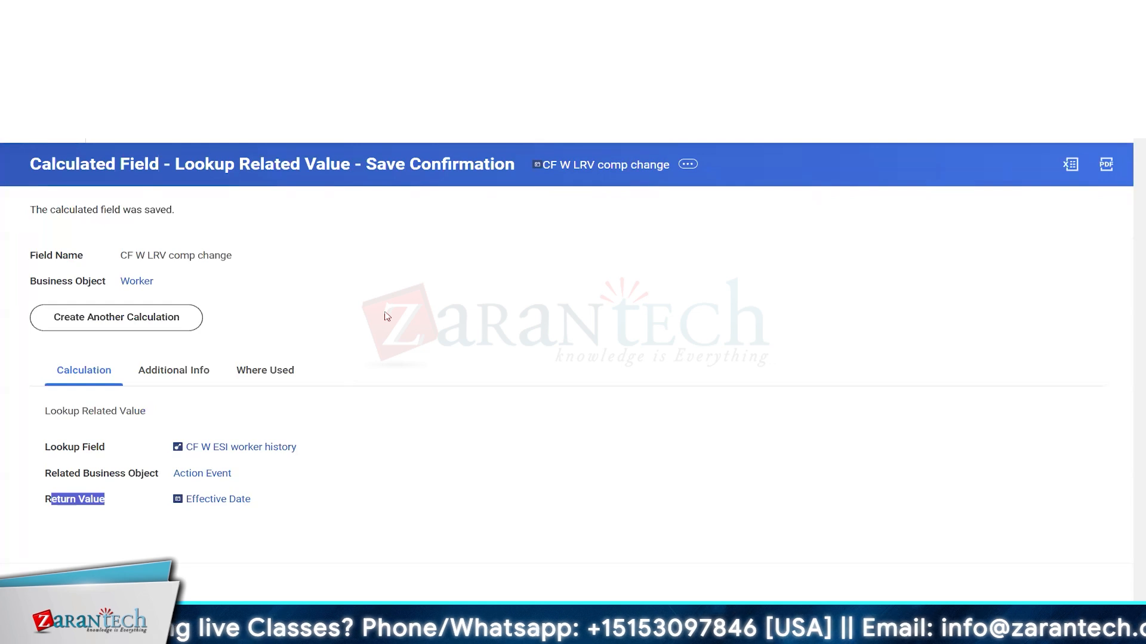
{"action": "left_click", "coordinate": [353, 287]}
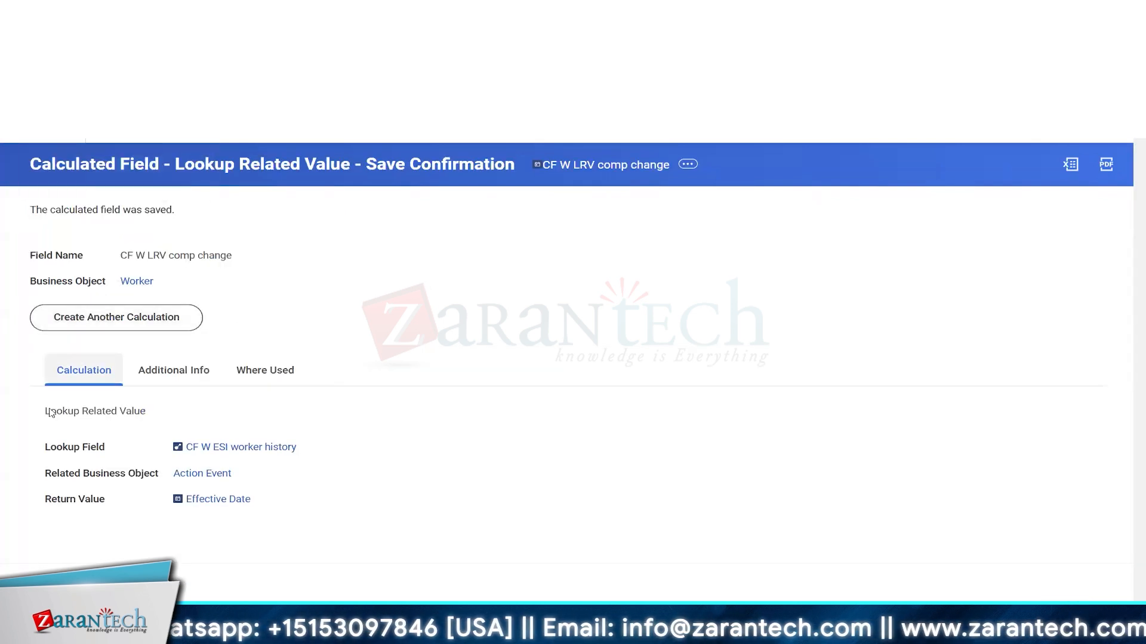
{"action": "left_click_drag", "start_coordinate": [50, 412], "coordinate": [204, 409]}
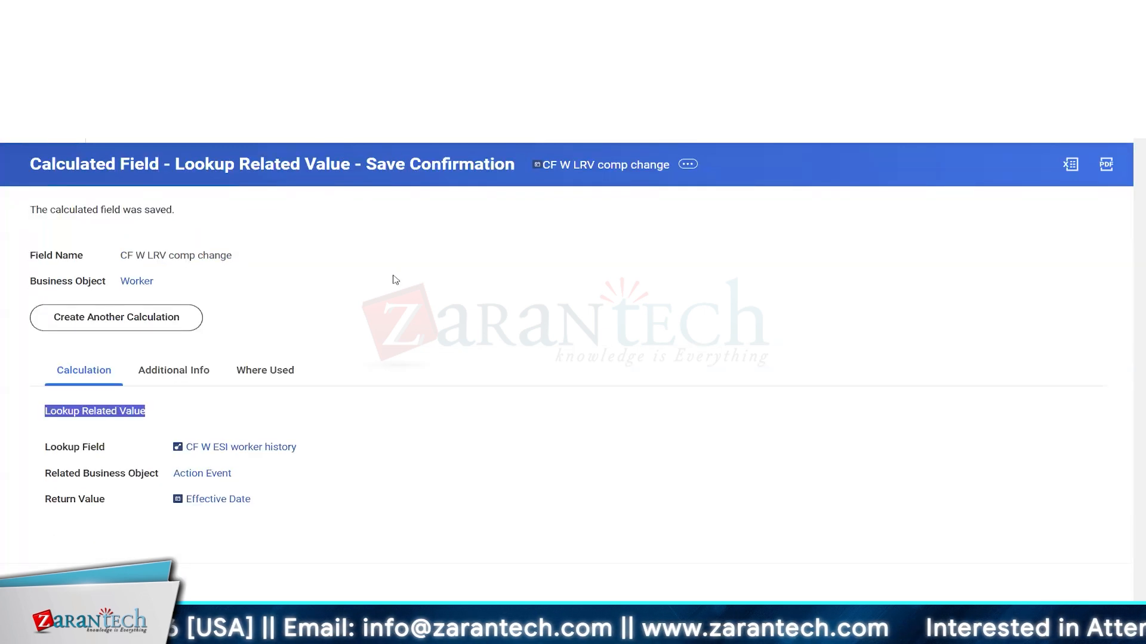
Step: Start a new calculated field and choose Increment or Decrement Date as its function
{"action": "left_click", "coordinate": [486, 296]}
{"action": "key", "text": "Tab"}
{"action": "key", "text": "Return"}
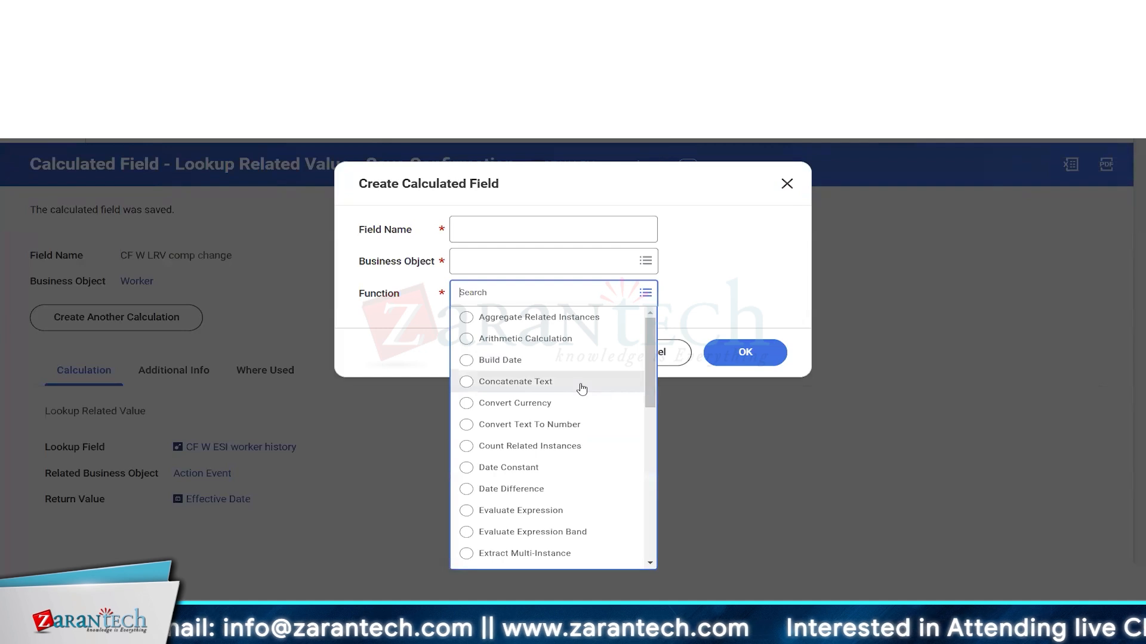
{"action": "scroll", "coordinate": [582, 389], "scroll_direction": "down", "scroll_amount": 7}
{"action": "scroll", "coordinate": [574, 370], "scroll_direction": "up", "scroll_amount": 3}
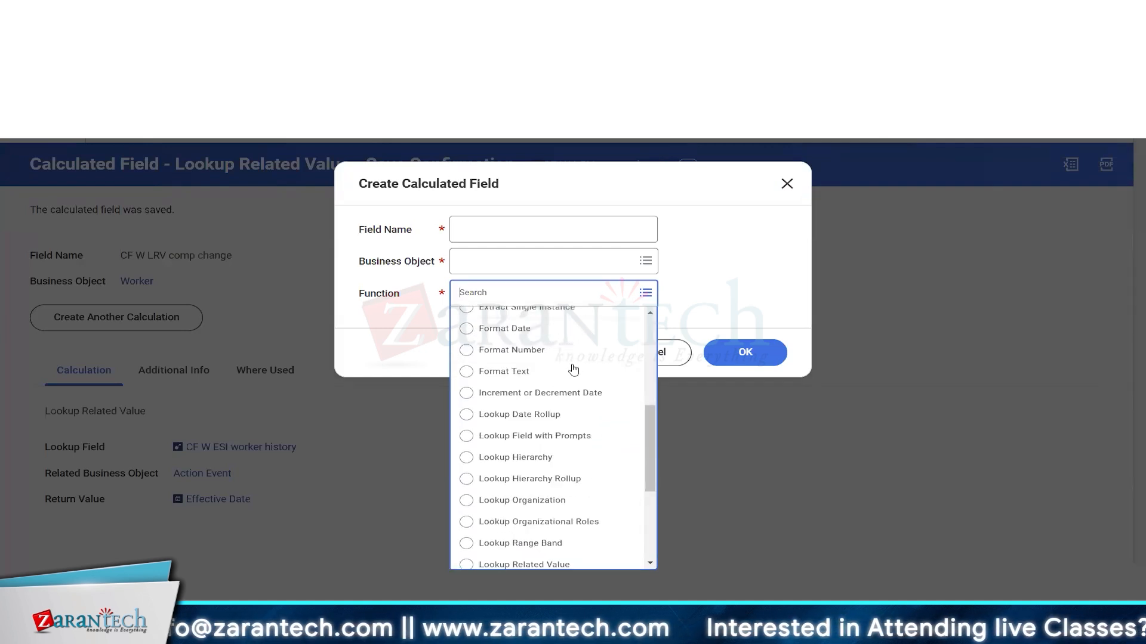
{"action": "left_click", "coordinate": [554, 393]}
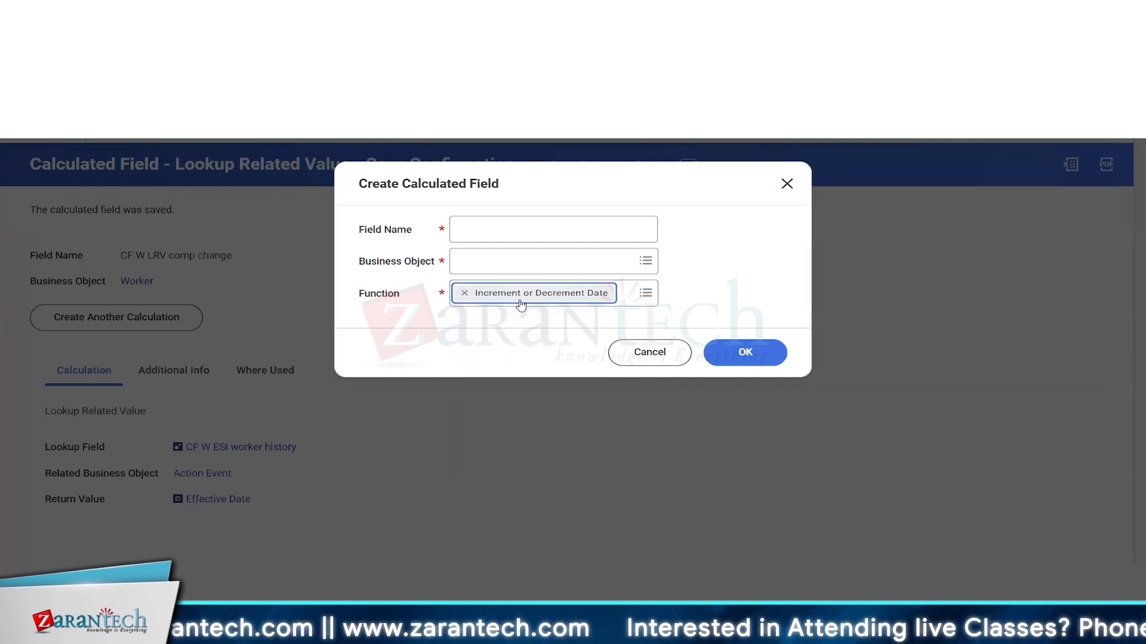
Step: Name the field CF W IDD hire date plus 3 months, set its business object to Worker and continue to its definition
{"action": "left_click", "coordinate": [489, 228]}
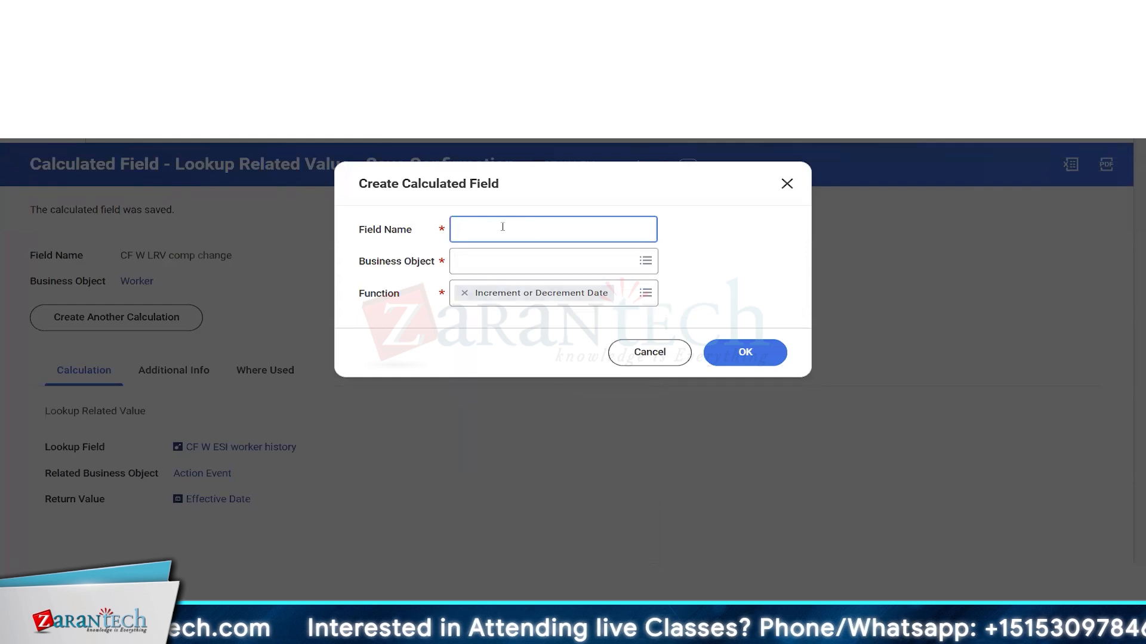
{"action": "type", "text": "CF W LRV comp change"}
{"action": "left_click_drag", "start_coordinate": [483, 229], "coordinate": [732, 259]}
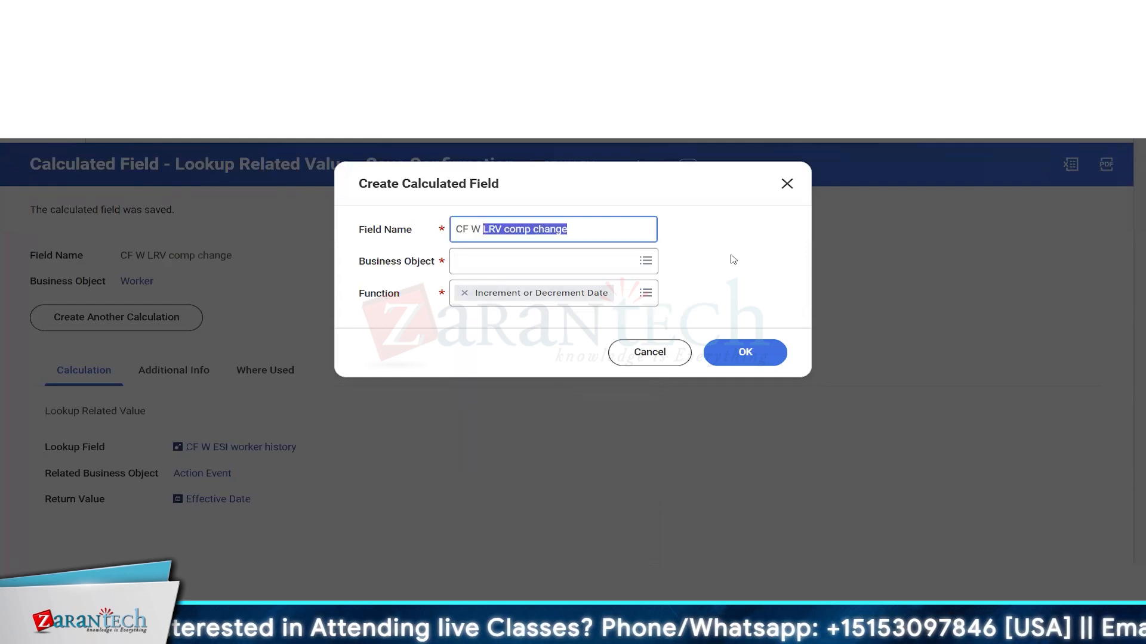
{"action": "key", "text": "BackSpace"}
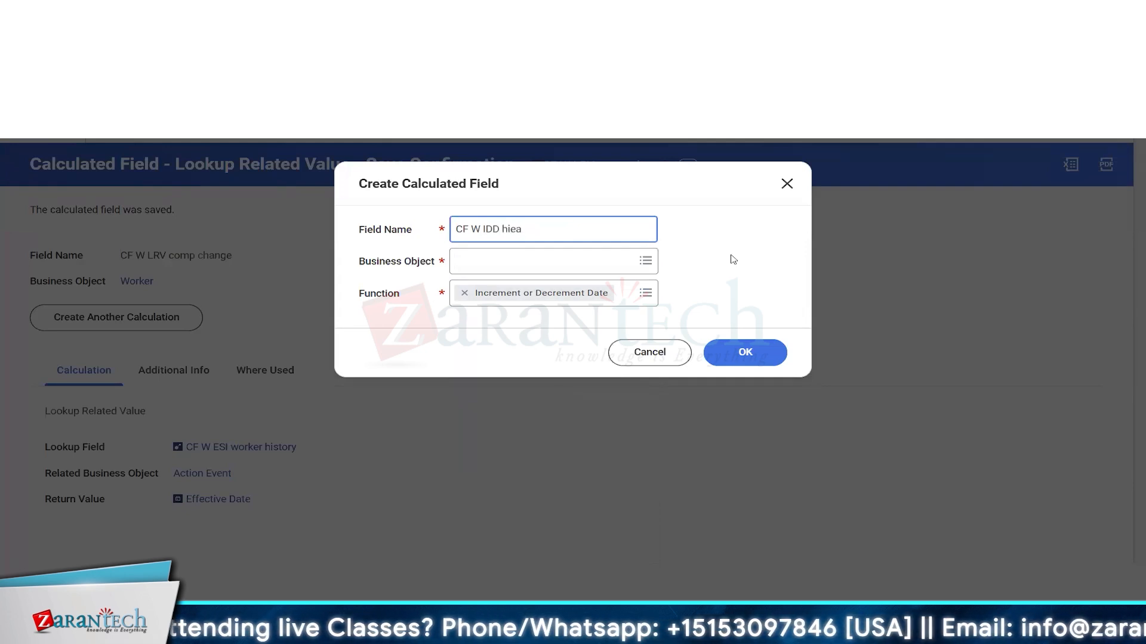
{"action": "type", "text": "IDD hire date plus 3"}
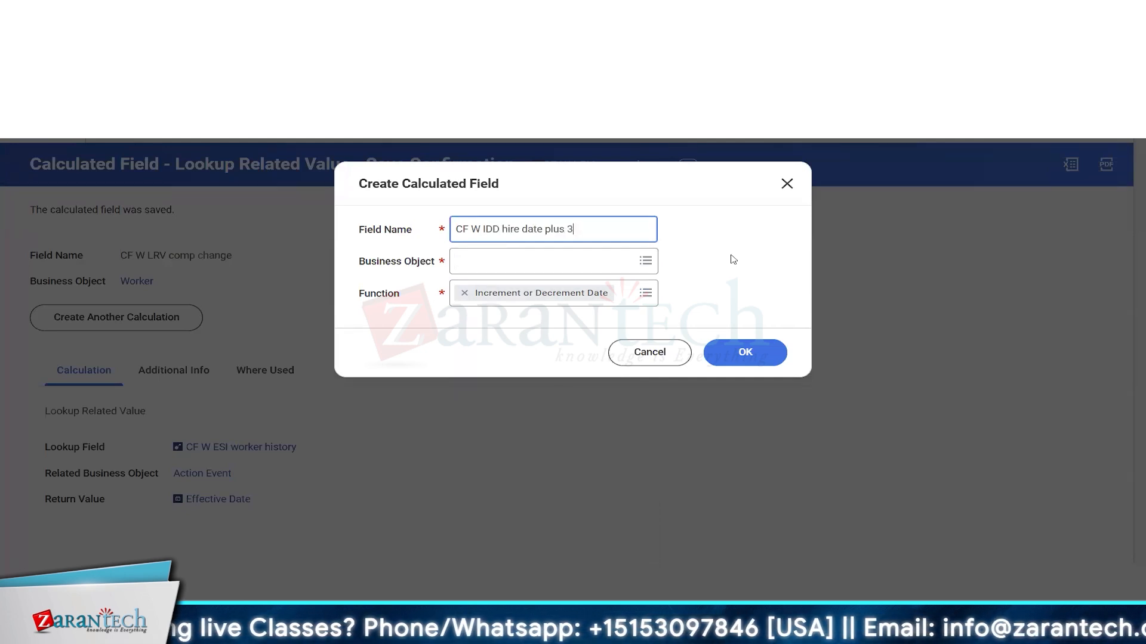
{"action": "type", "text": " months"}
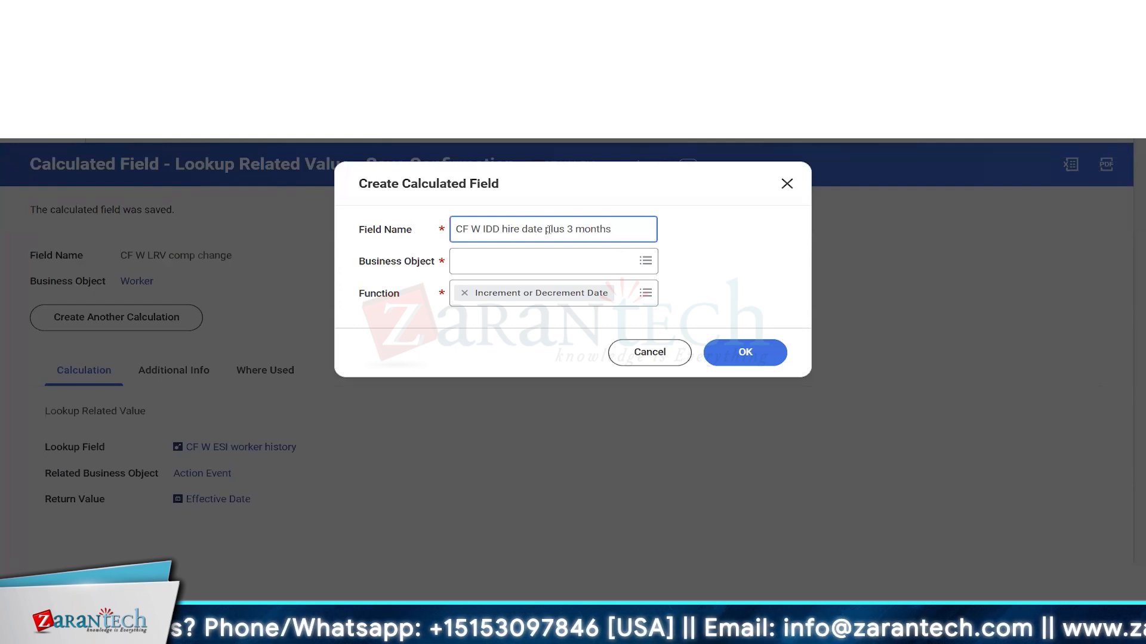
{"action": "left_click_drag", "start_coordinate": [502, 230], "coordinate": [549, 230]}
{"action": "left_click", "coordinate": [564, 256]}
{"action": "type", "text": "worker"}
{"action": "key", "text": "Return"}
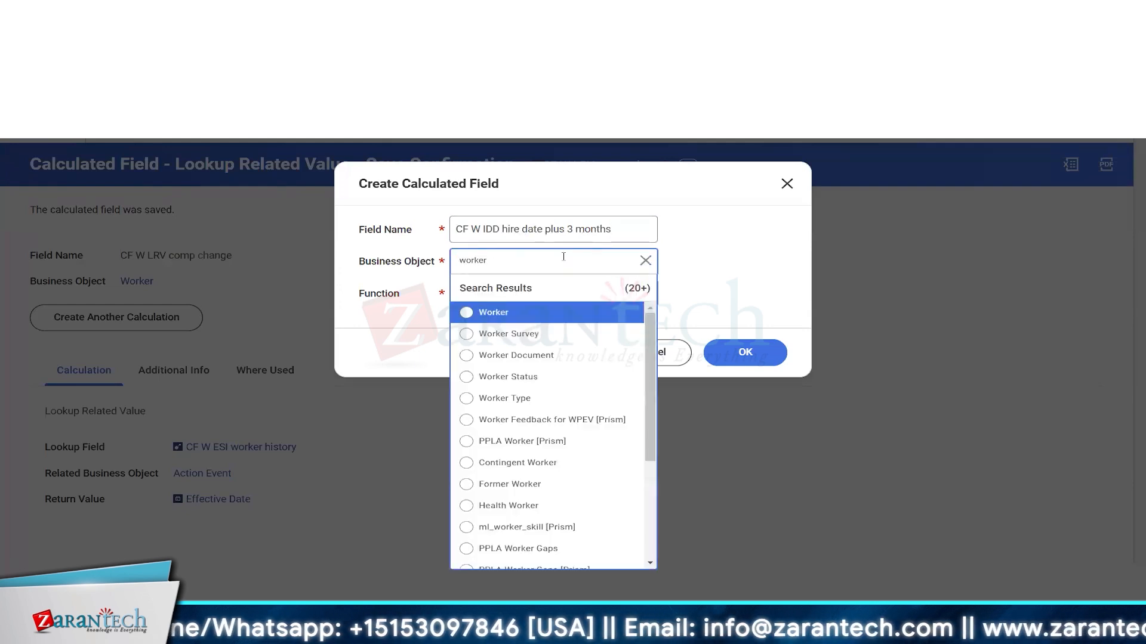
{"action": "left_click", "coordinate": [511, 311]}
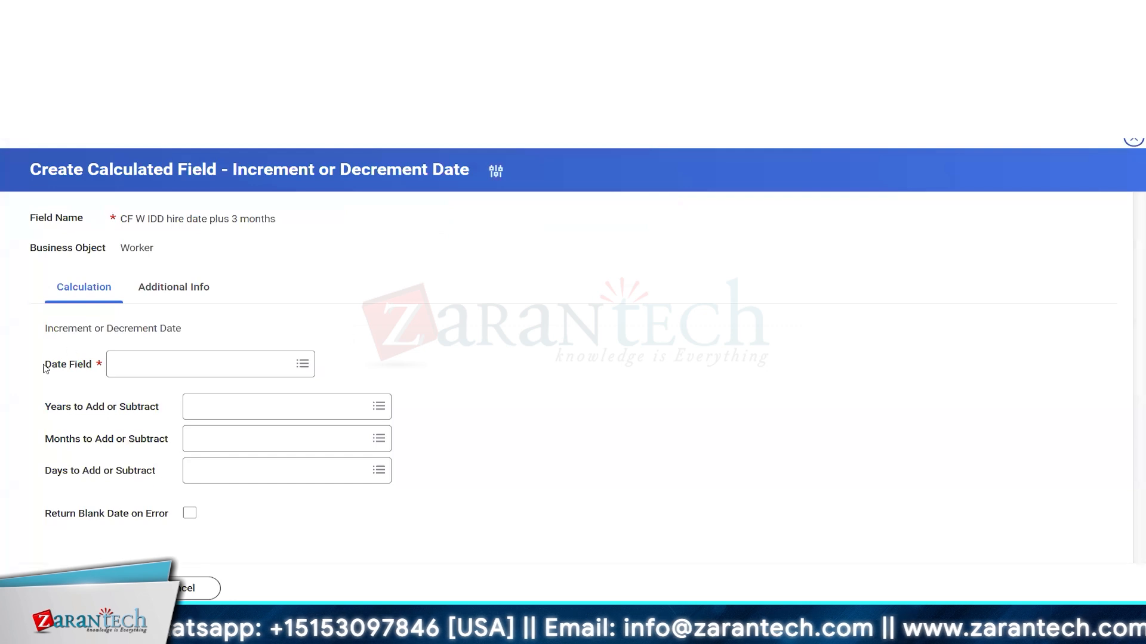
Step: Set the date field of the calculation to Hire Date
{"action": "left_click_drag", "start_coordinate": [44, 365], "coordinate": [77, 368]}
{"action": "left_click", "coordinate": [172, 365]}
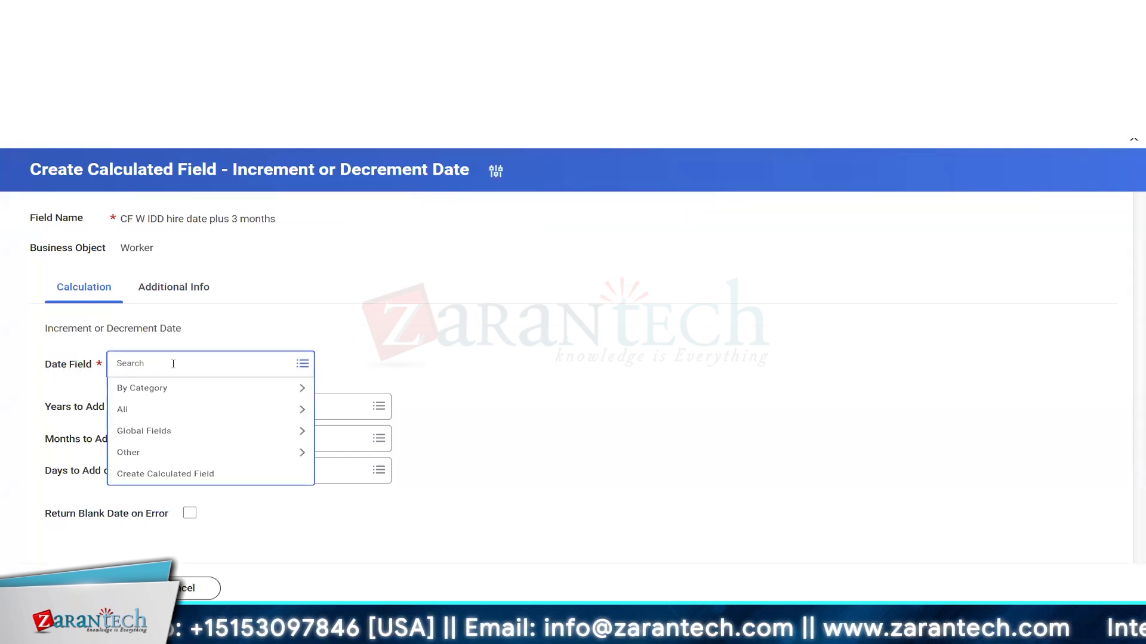
{"action": "type", "text": "hire da"}
{"action": "key", "text": "Return"}
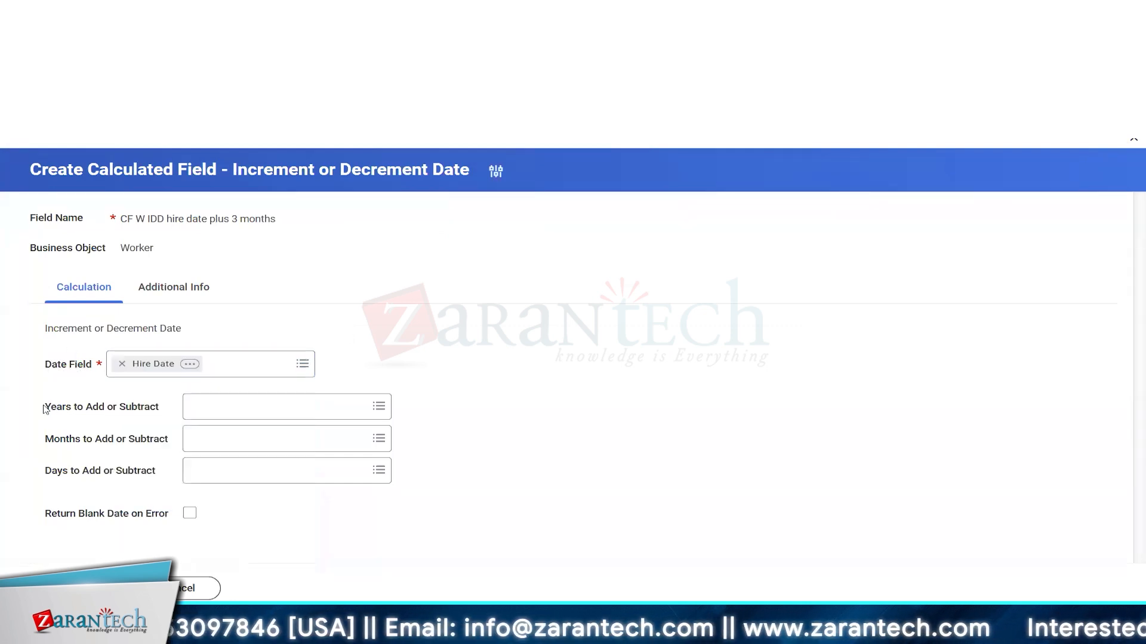
Step: Examine the years, months and days to add or subtract options against the 3-month offset in the field name
{"action": "left_click_drag", "start_coordinate": [44, 408], "coordinate": [111, 426]}
{"action": "left_click", "coordinate": [71, 417]}
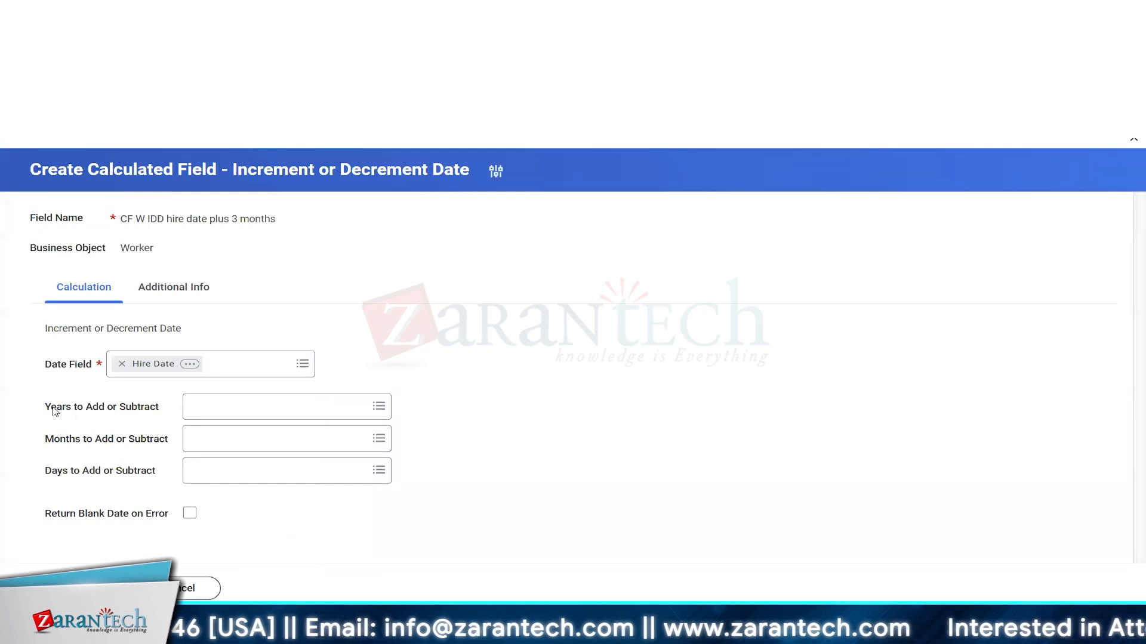
{"action": "left_click_drag", "start_coordinate": [48, 408], "coordinate": [93, 409]}
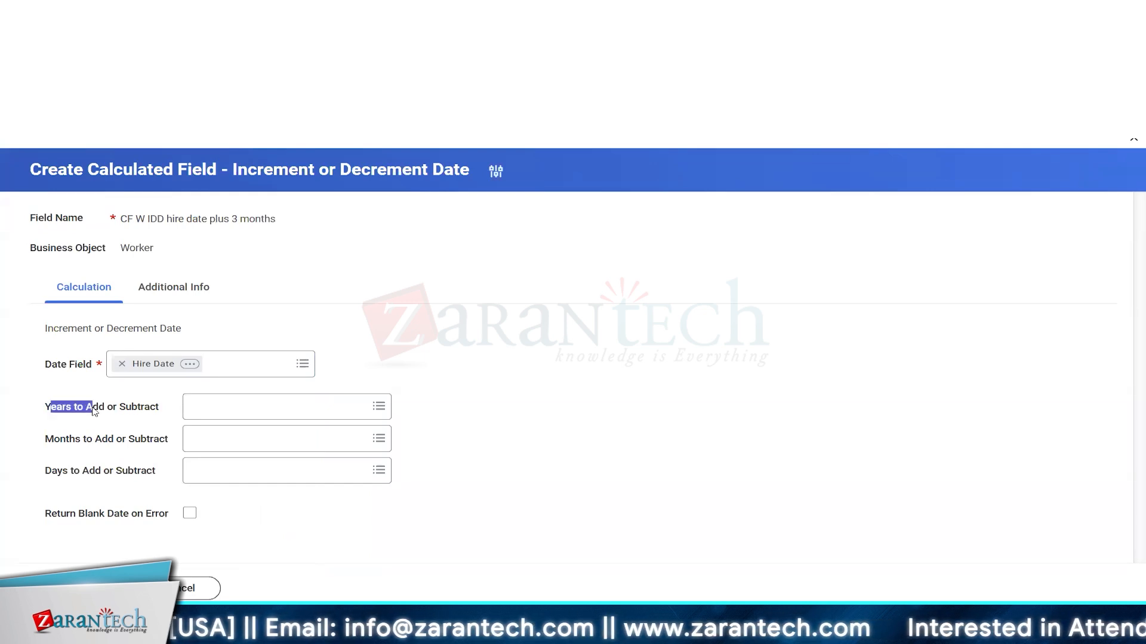
{"action": "left_click", "coordinate": [136, 410]}
{"action": "left_click", "coordinate": [50, 440]}
{"action": "left_click", "coordinate": [44, 478]}
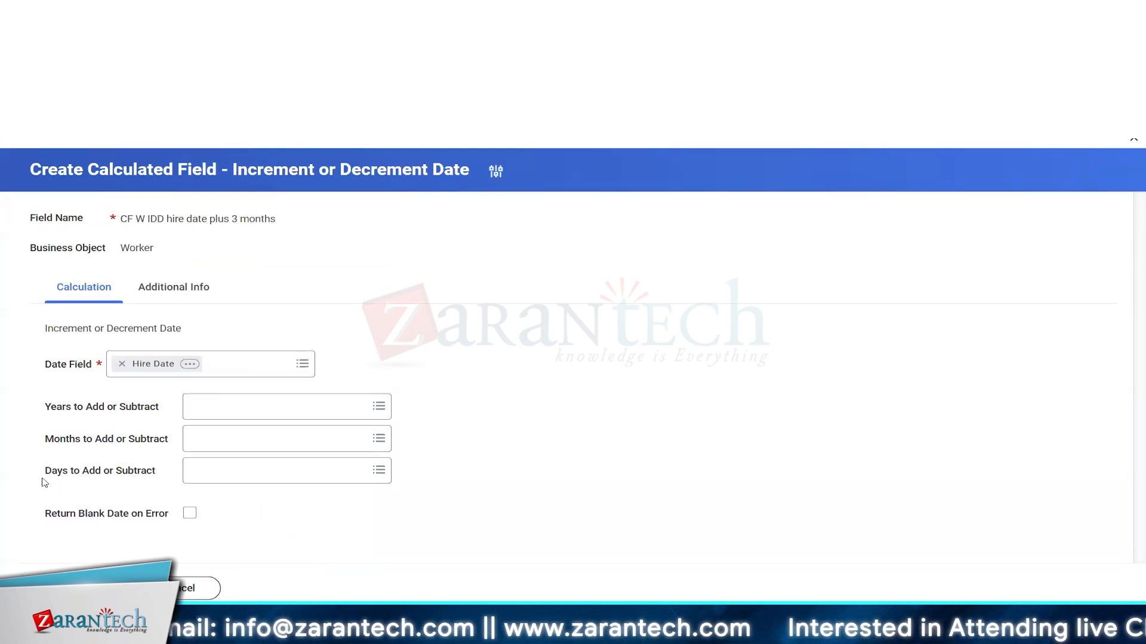
{"action": "left_click_drag", "start_coordinate": [211, 221], "coordinate": [295, 240]}
{"action": "left_click", "coordinate": [222, 234]}
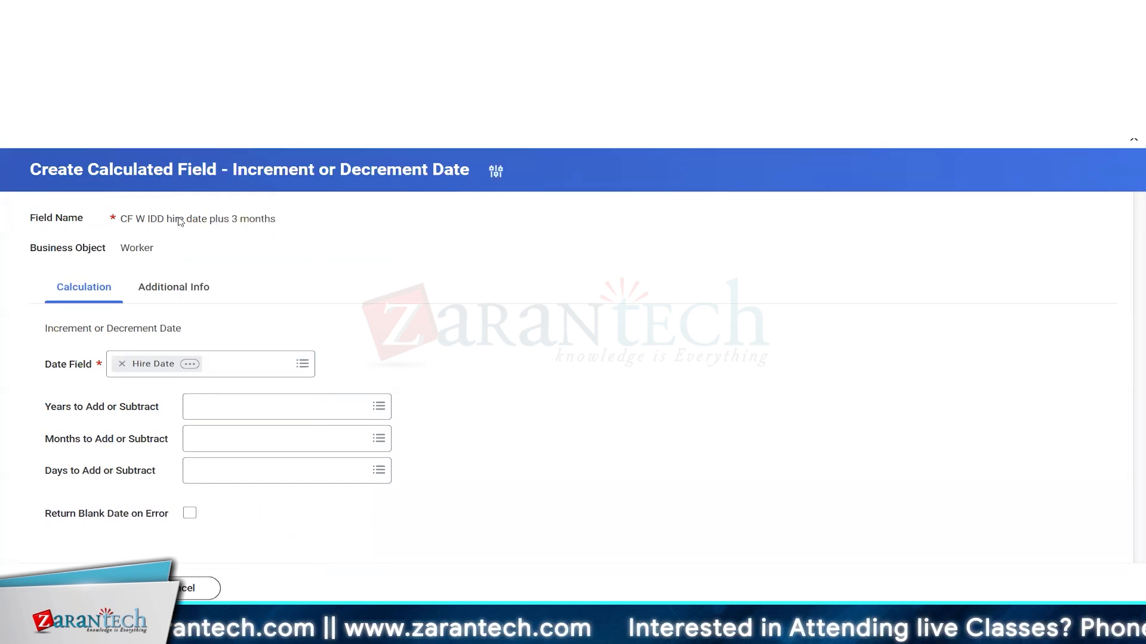
{"action": "left_click_drag", "start_coordinate": [167, 220], "coordinate": [271, 220]}
{"action": "left_click", "coordinate": [293, 230]}
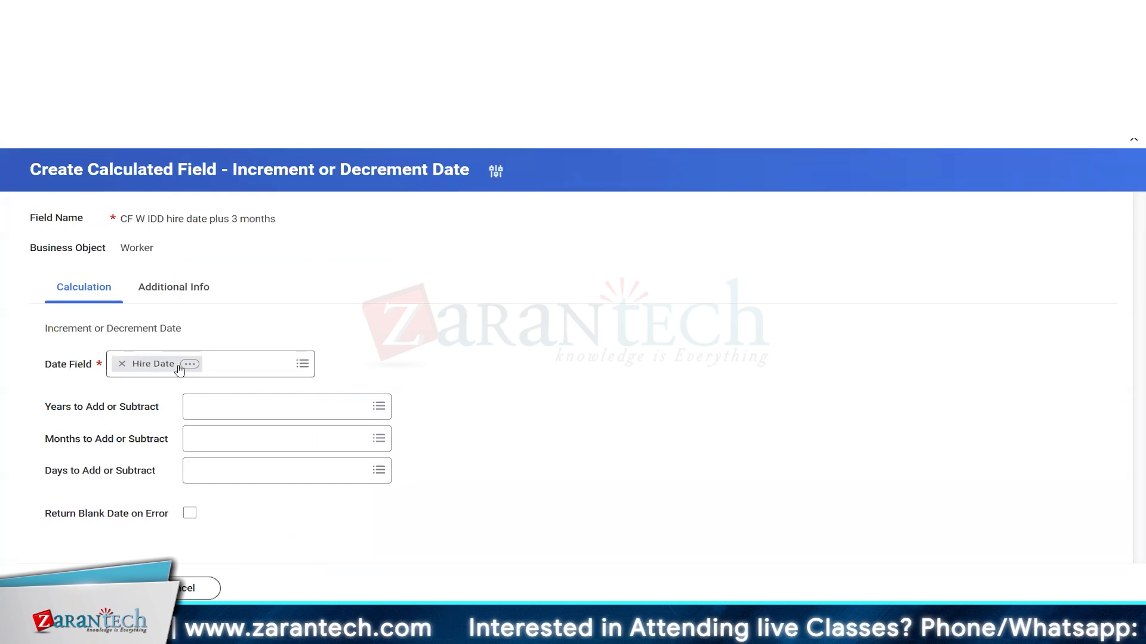
Step: Set the months to add or subtract to the numeric constant 3 and save the calculated field
{"action": "left_click", "coordinate": [222, 447]}
{"action": "type", "text": "3"}
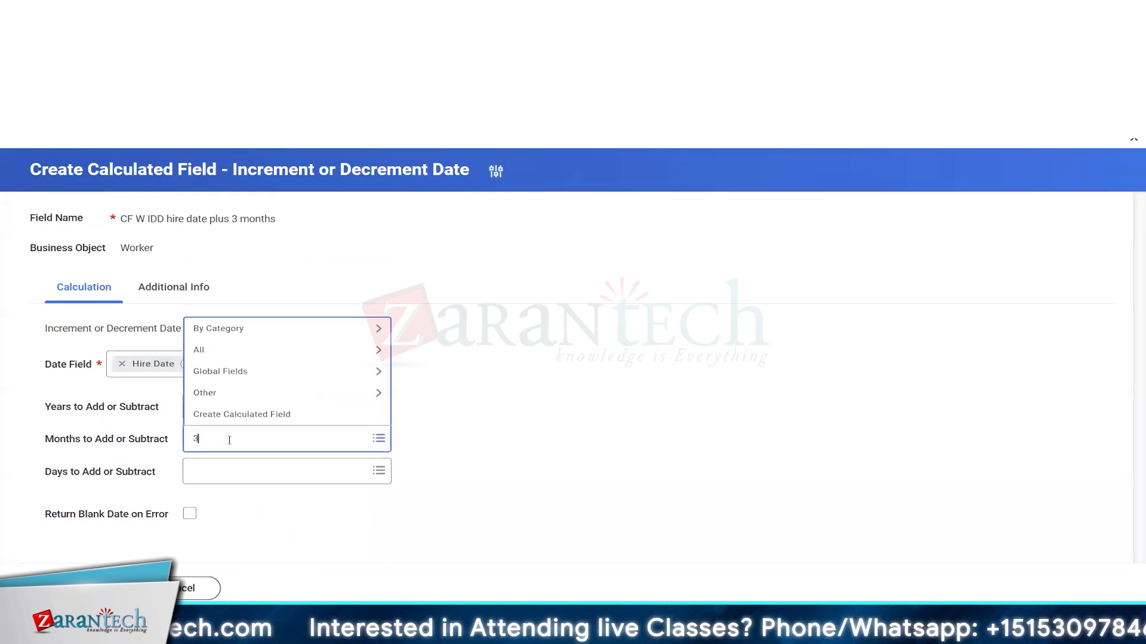
{"action": "key", "text": "Return"}
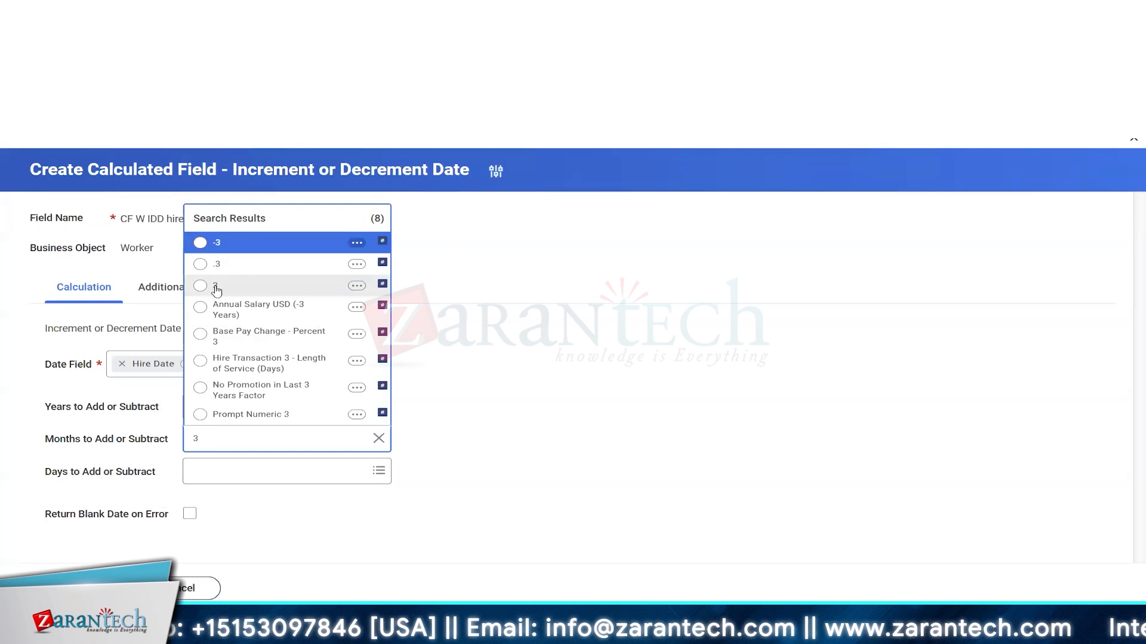
{"action": "left_click", "coordinate": [235, 291]}
{"action": "left_click", "coordinate": [75, 589]}
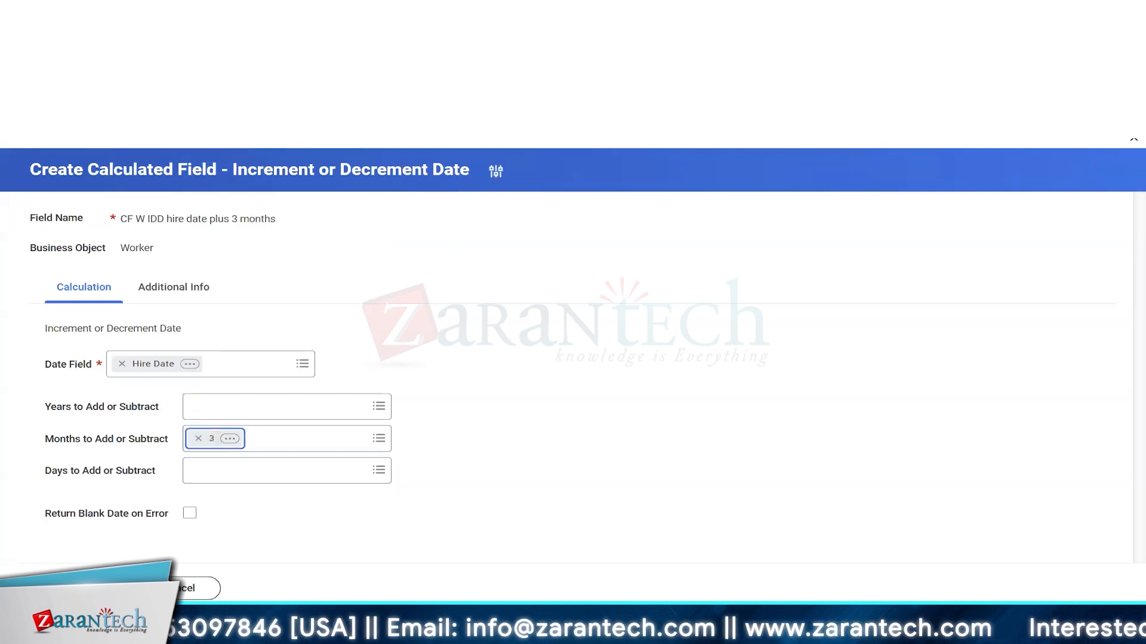
Step: Copy the saved field's name and test U_Nov_24_Custom_Report_Advanced with the CF W IDD hire date plus 3 months column, leaving the worker type prompts empty
{"action": "triple_click", "coordinate": [152, 256]}
{"action": "key", "text": "ctrl+c"}
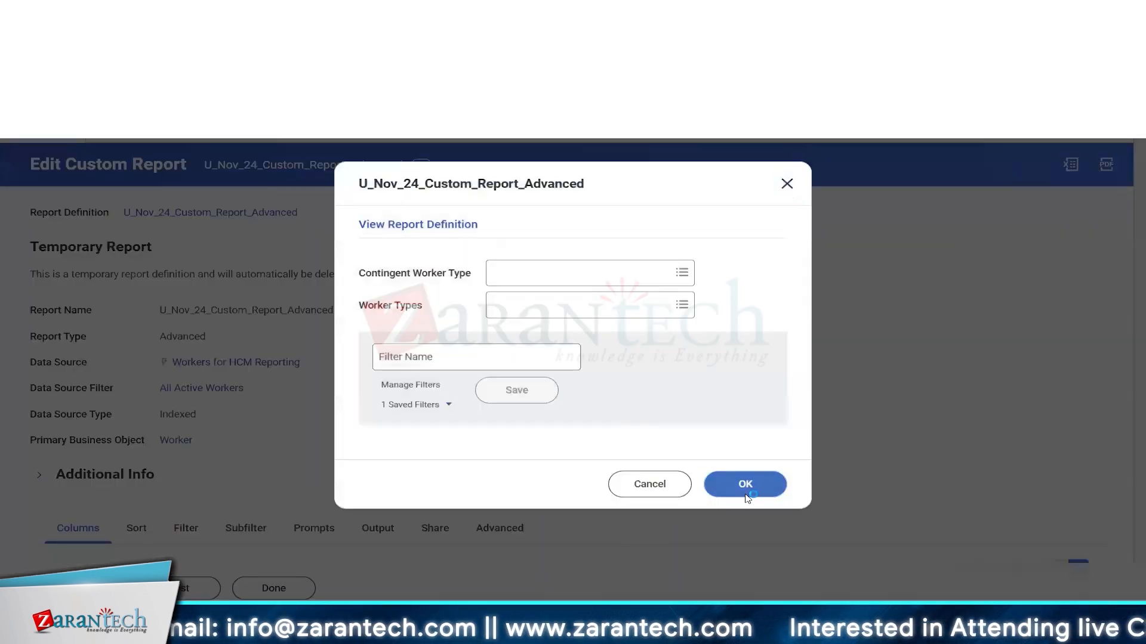
{"action": "left_click", "coordinate": [745, 494]}
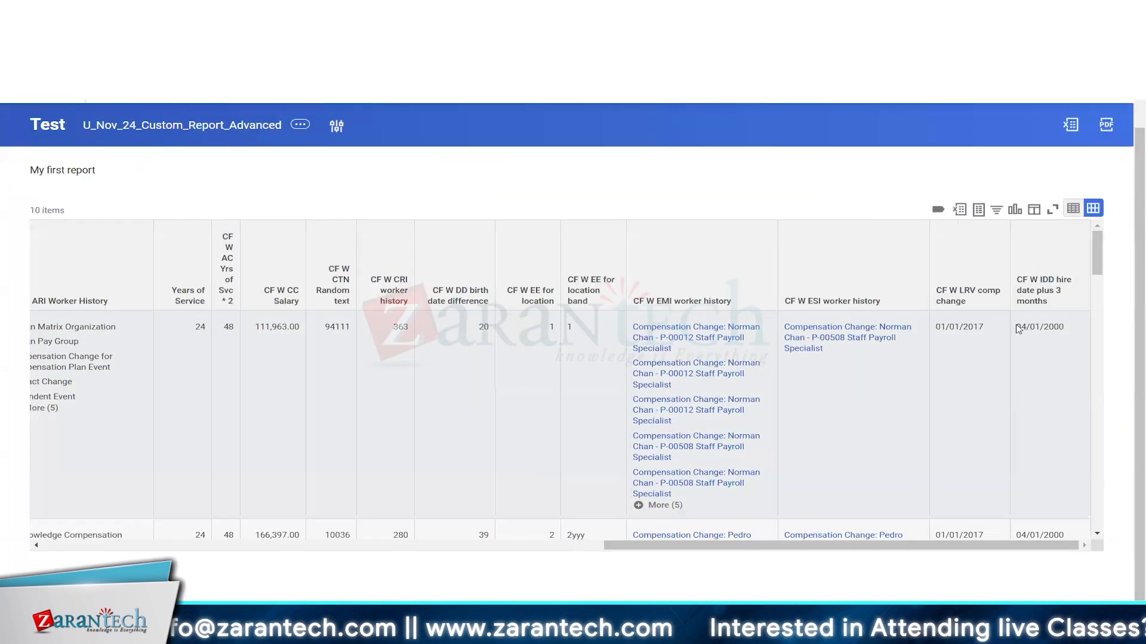
Step: Compare the CF W IDD hire date plus 3 months value with the Date of Joining in the first row of the test results
{"action": "left_click_drag", "start_coordinate": [1017, 329], "coordinate": [1087, 330]}
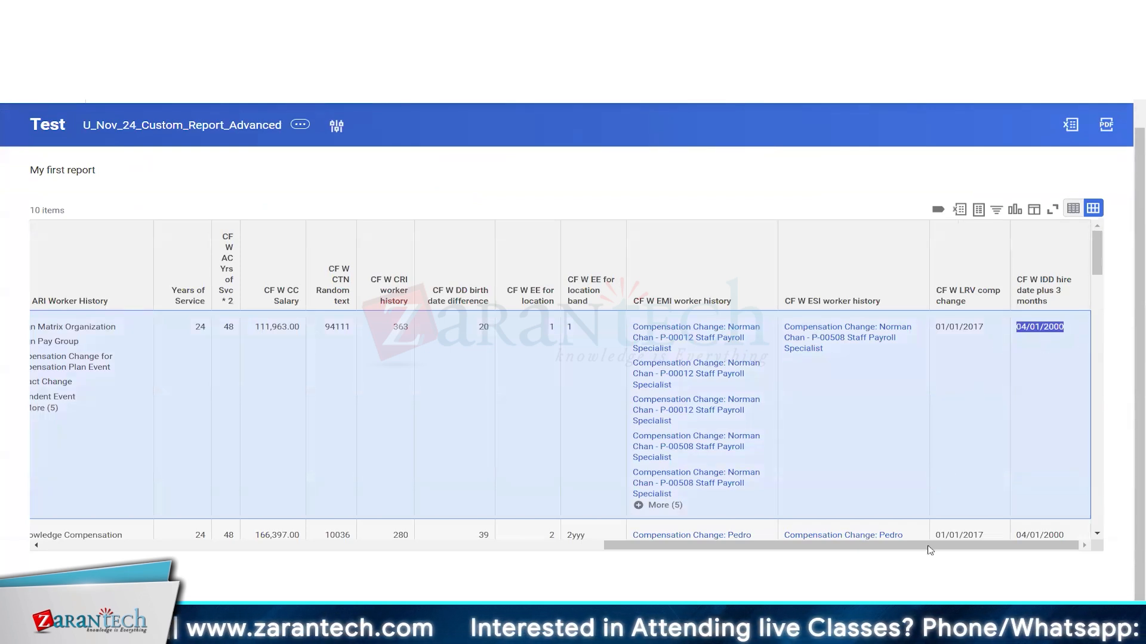
{"action": "left_click_drag", "start_coordinate": [931, 545], "coordinate": [604, 545]}
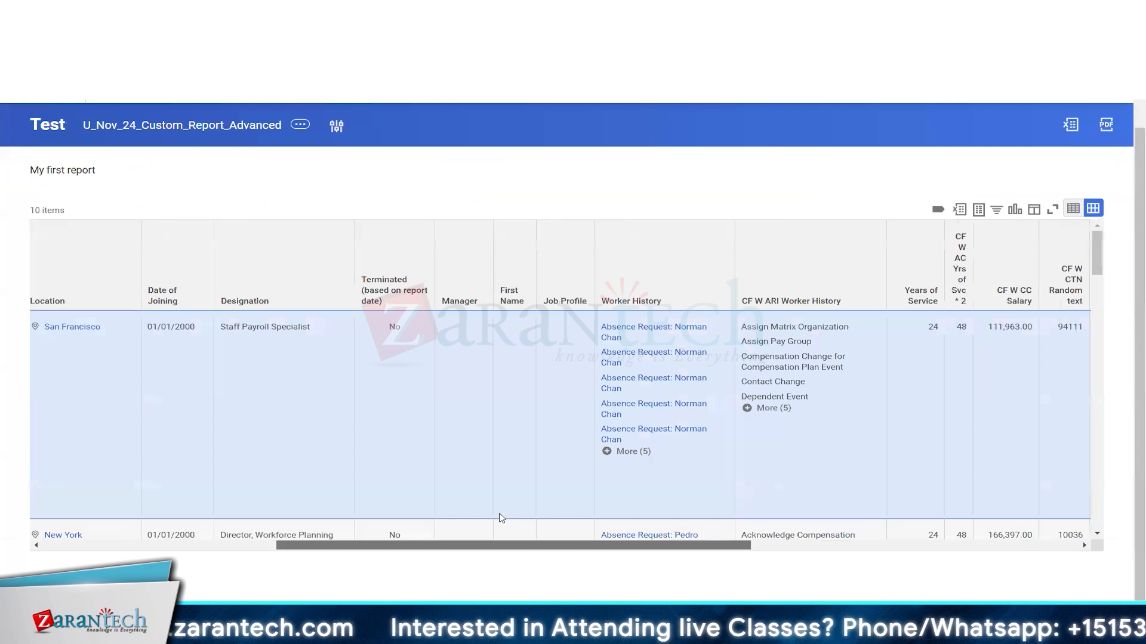
{"action": "scroll", "coordinate": [431, 355], "scroll_direction": "left", "scroll_amount": 3}
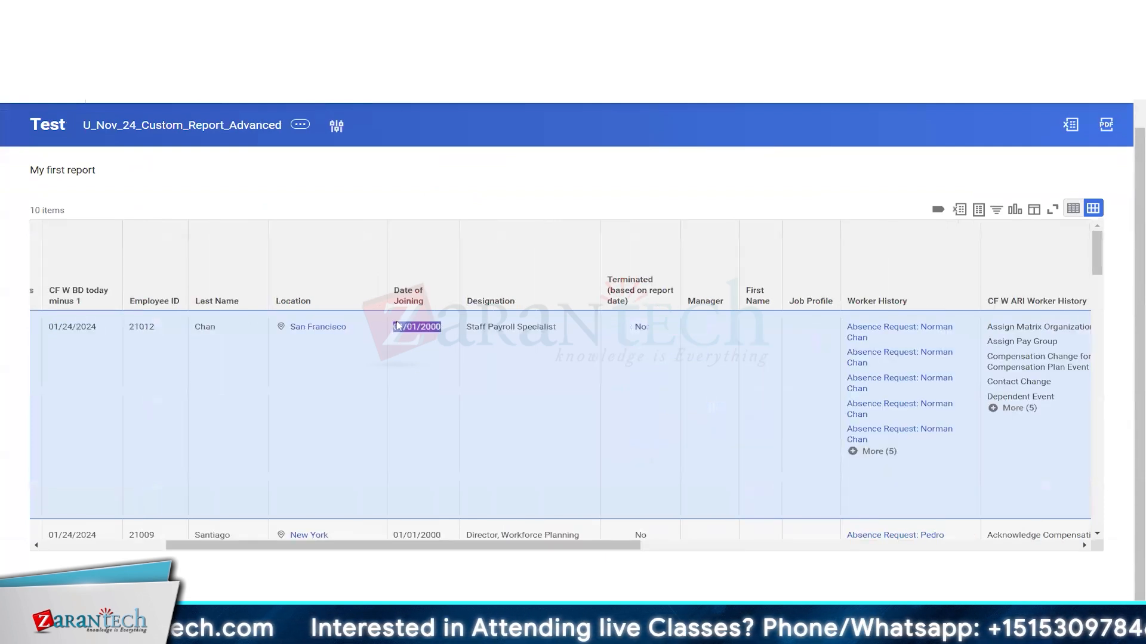
{"action": "left_click_drag", "start_coordinate": [394, 328], "coordinate": [453, 332]}
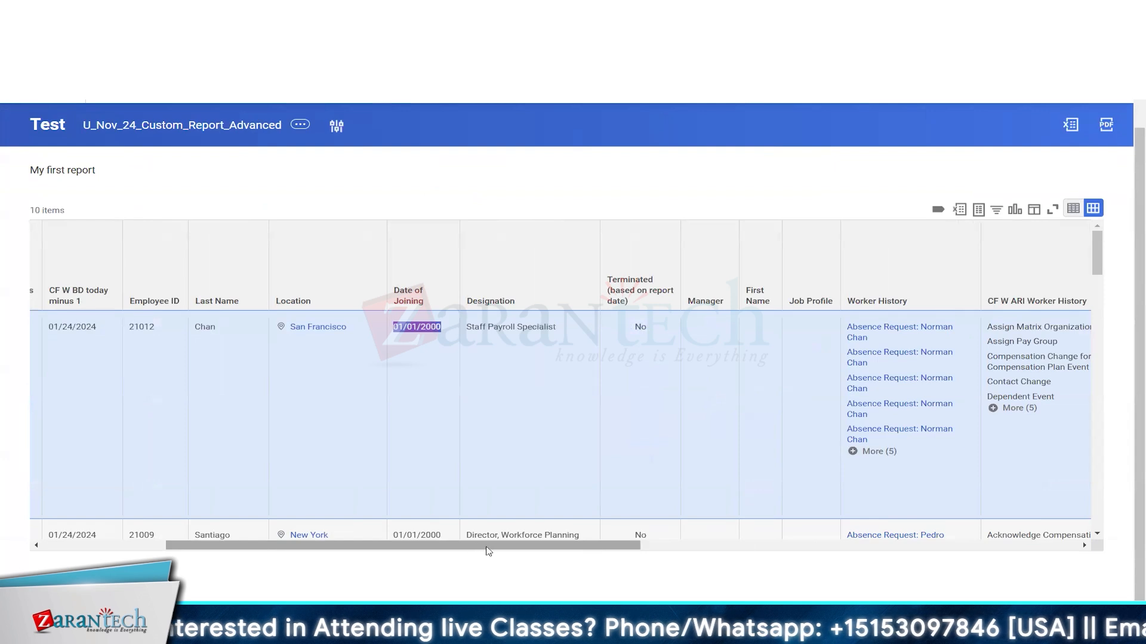
{"action": "left_click_drag", "start_coordinate": [488, 550], "coordinate": [1078, 330]}
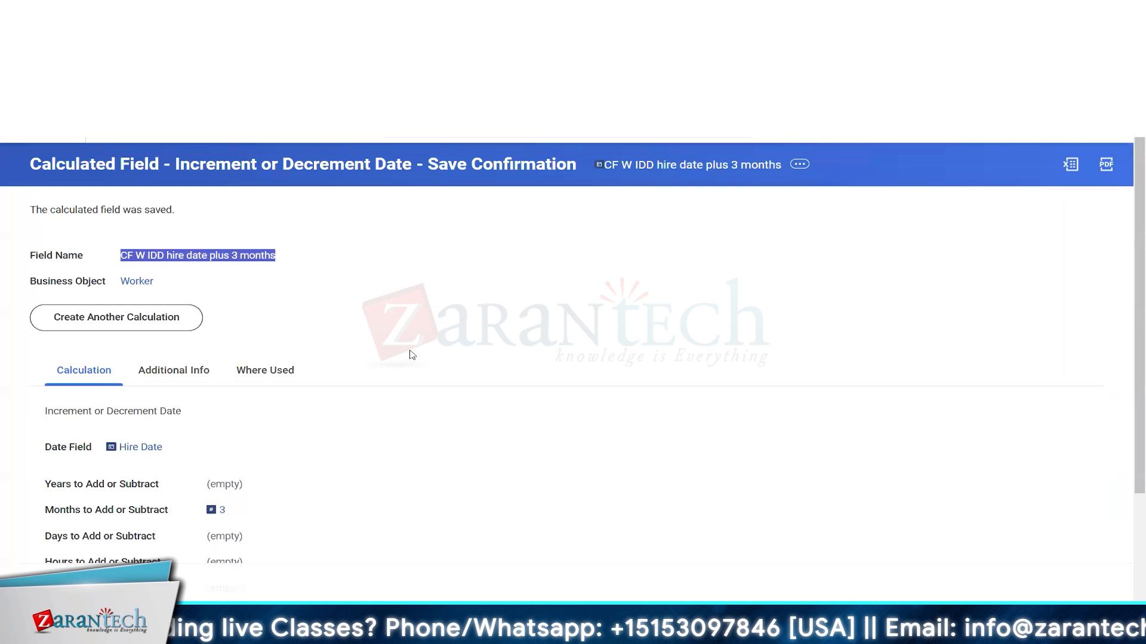
Step: Review the add or subtract settings of the saved hire date calculation, from years down to seconds
{"action": "left_click", "coordinate": [409, 353]}
{"action": "scroll", "coordinate": [334, 358], "scroll_direction": "down", "scroll_amount": 2}
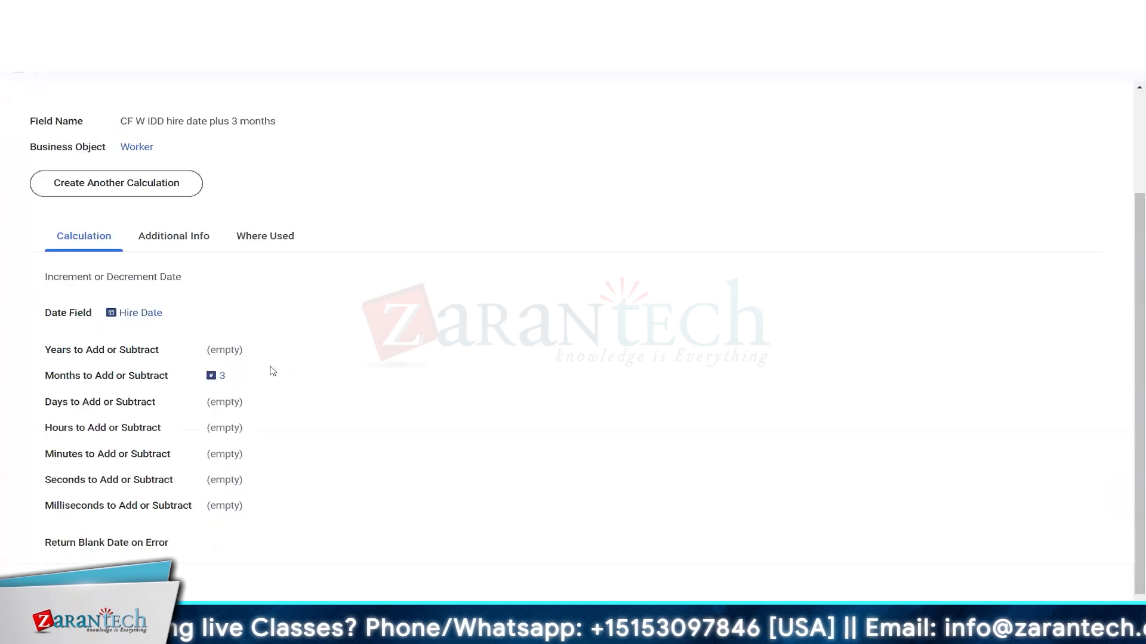
{"action": "double_click", "coordinate": [87, 378]}
{"action": "left_click", "coordinate": [173, 382]}
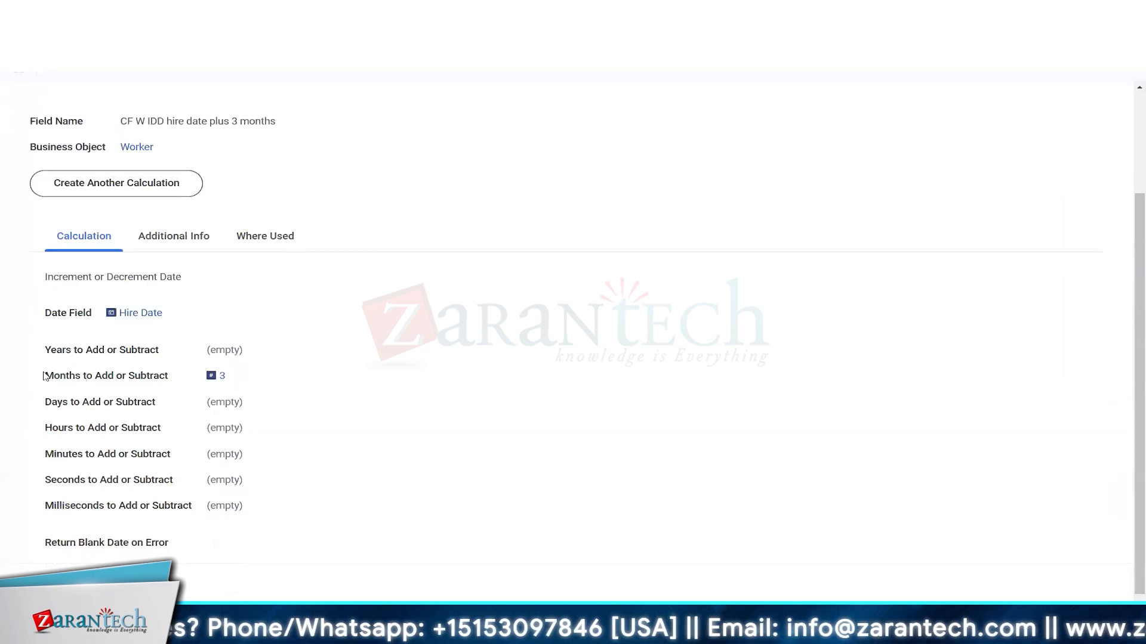
{"action": "mouse_move", "coordinate": [44, 372]}
{"action": "left_mouse_down"}
{"action": "mouse_move", "coordinate": [85, 376]}
{"action": "mouse_move", "coordinate": [44, 352]}
{"action": "left_mouse_up"}
{"action": "left_click", "coordinate": [85, 377]}
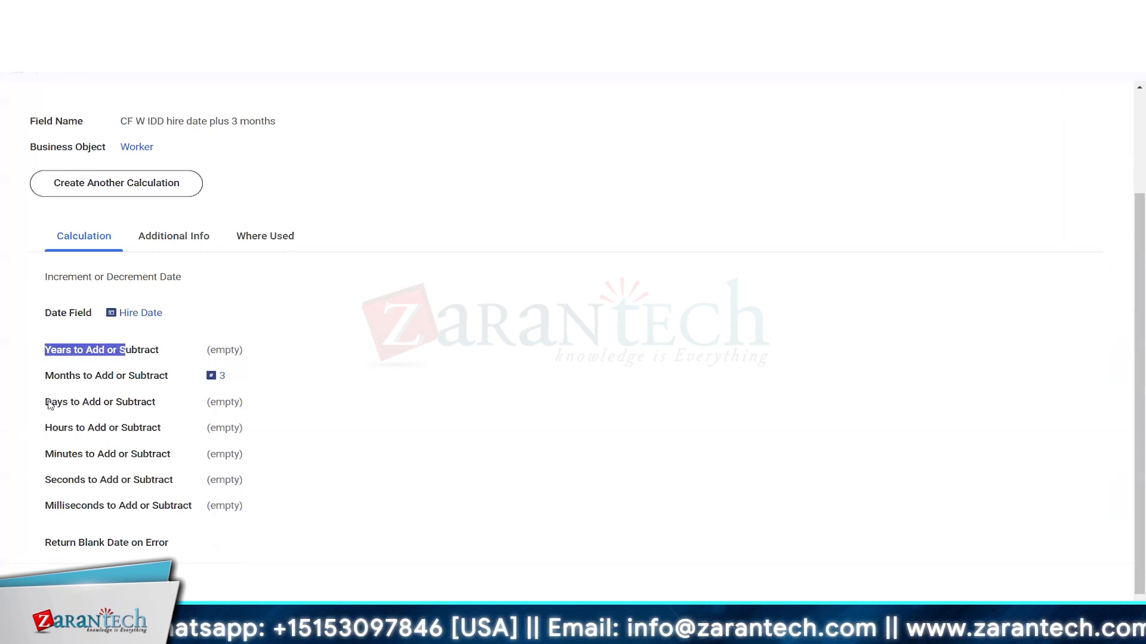
{"action": "left_click", "coordinate": [99, 408], "text": "shift"}
{"action": "left_click", "coordinate": [84, 447]}
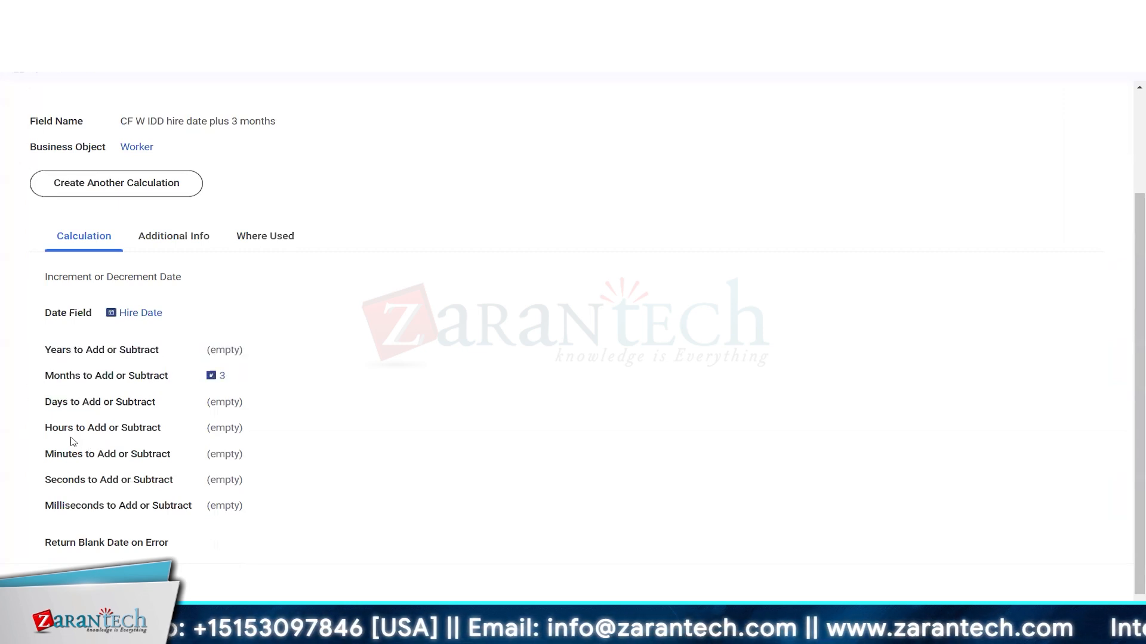
{"action": "left_click_drag", "start_coordinate": [52, 429], "coordinate": [104, 431]}
{"action": "left_click_drag", "start_coordinate": [68, 480], "coordinate": [85, 481]}
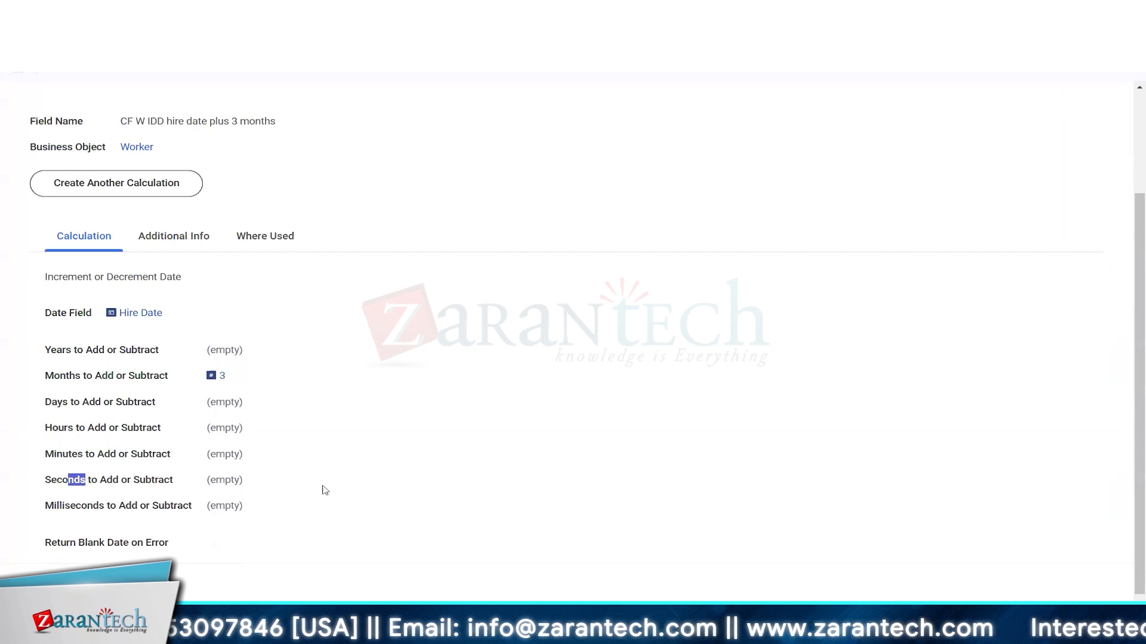
{"action": "left_click", "coordinate": [324, 490]}
{"action": "scroll", "coordinate": [424, 418], "scroll_direction": "up", "scroll_amount": 3}
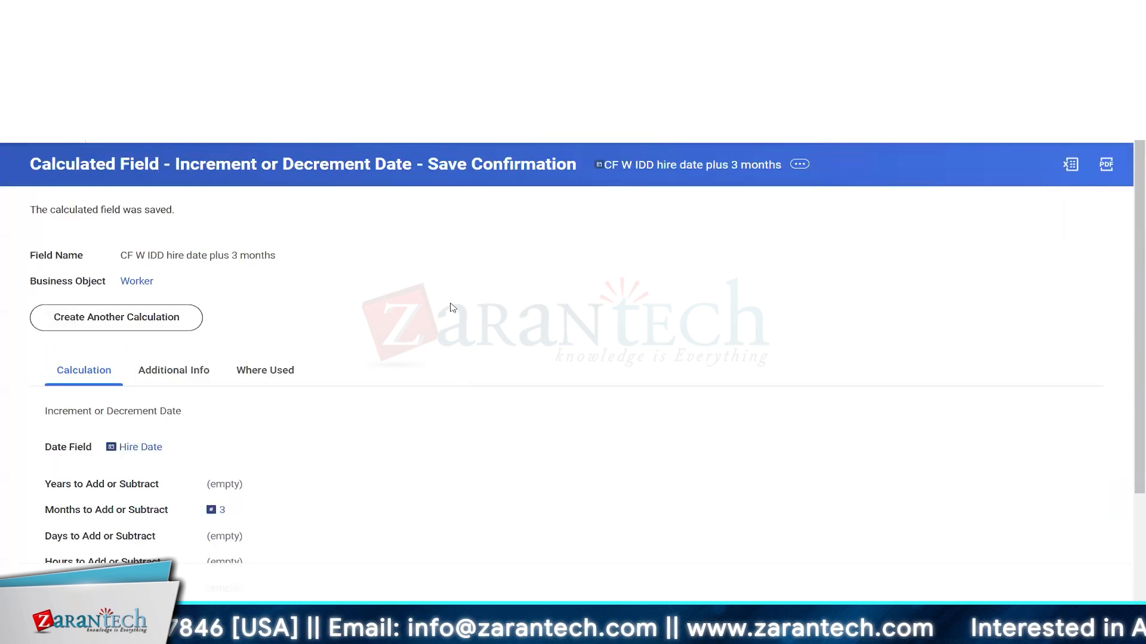
Step: Start another calculated field with the Format Date function
{"action": "left_click", "coordinate": [168, 321]}
{"action": "left_click", "coordinate": [642, 294]}
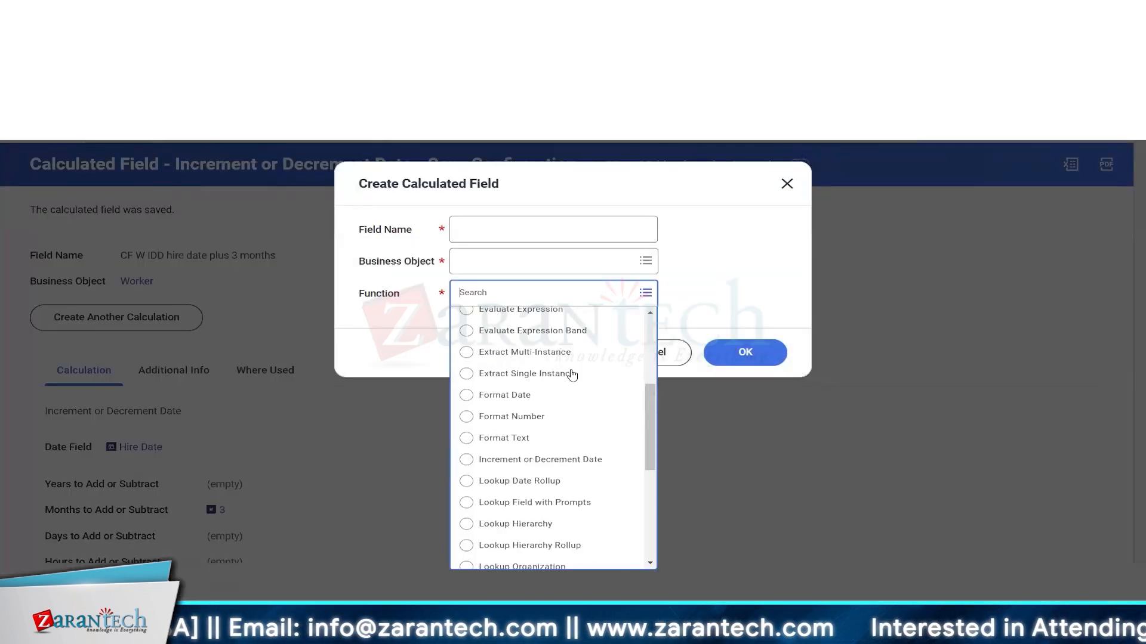
{"action": "left_click", "coordinate": [508, 400]}
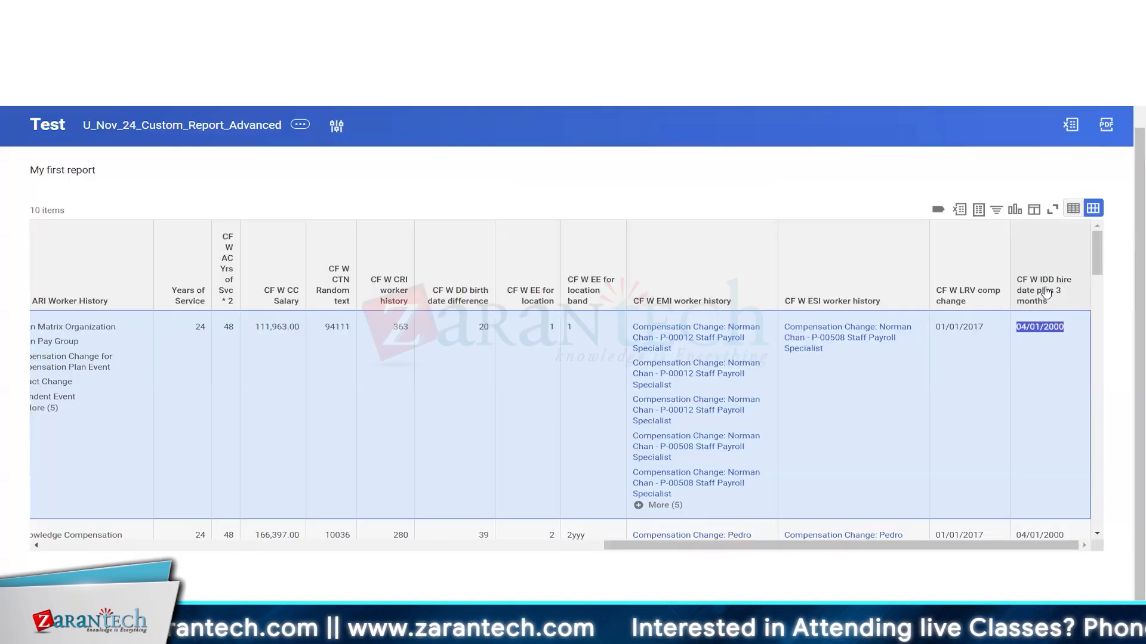
Step: Examine the date format of the CF W IDD hire date plus 3 months column in the report test results
{"action": "left_click", "coordinate": [1033, 293]}
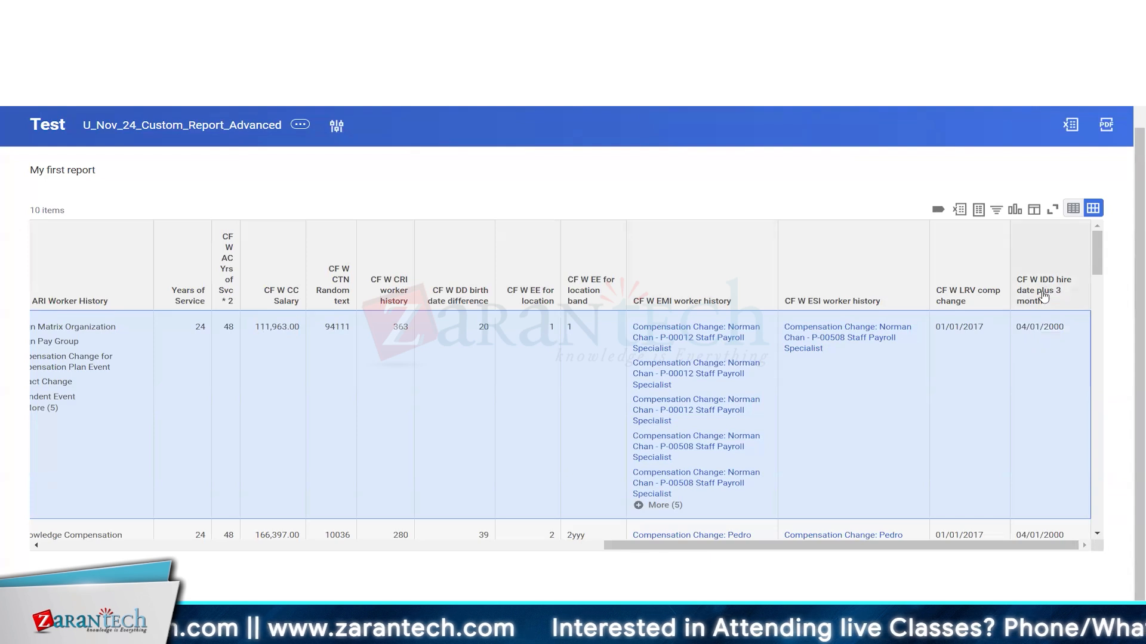
{"action": "left_click_drag", "start_coordinate": [1017, 329], "coordinate": [1071, 335]}
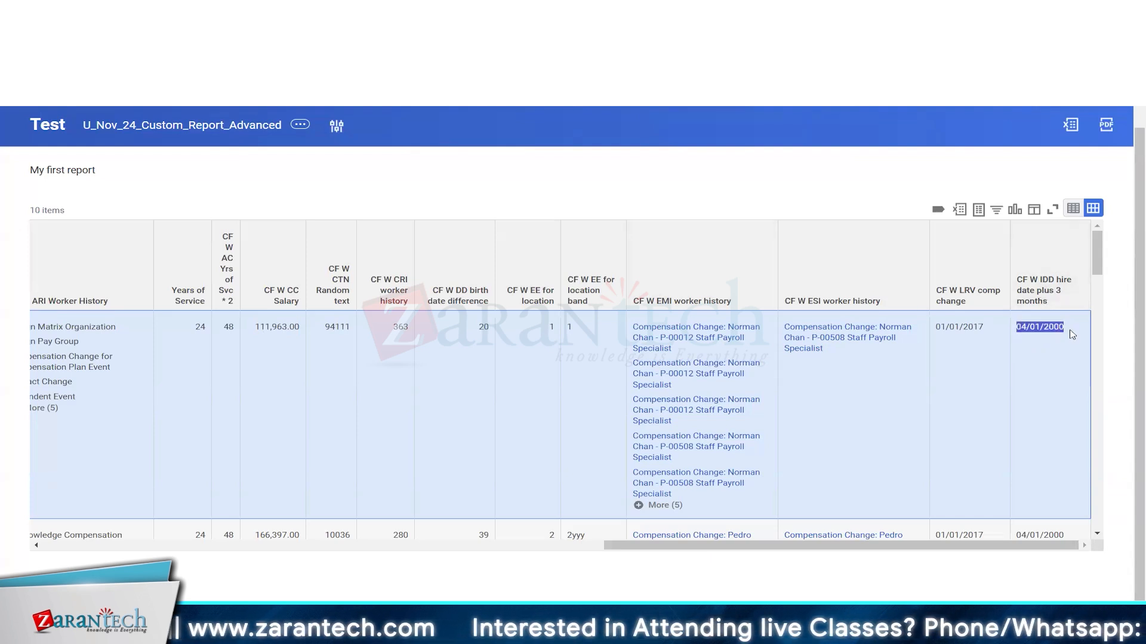
{"action": "left_click", "coordinate": [1025, 334]}
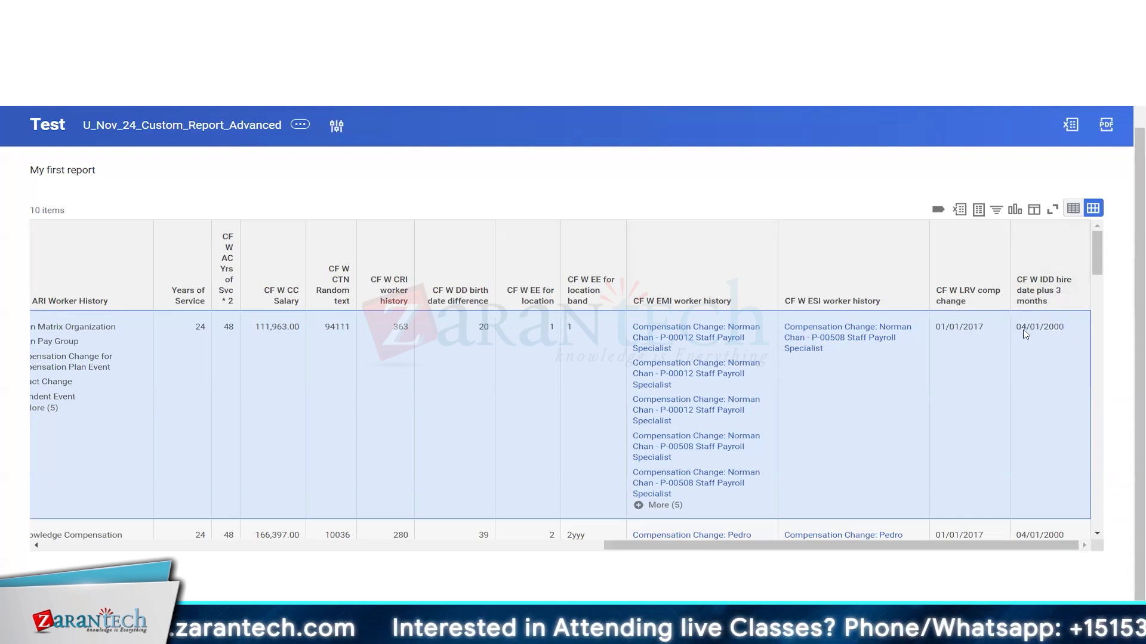
{"action": "left_click_drag", "start_coordinate": [1018, 328], "coordinate": [1054, 353]}
{"action": "left_click", "coordinate": [1033, 329]}
{"action": "left_click", "coordinate": [1025, 327]}
{"action": "left_click", "coordinate": [1022, 329]}
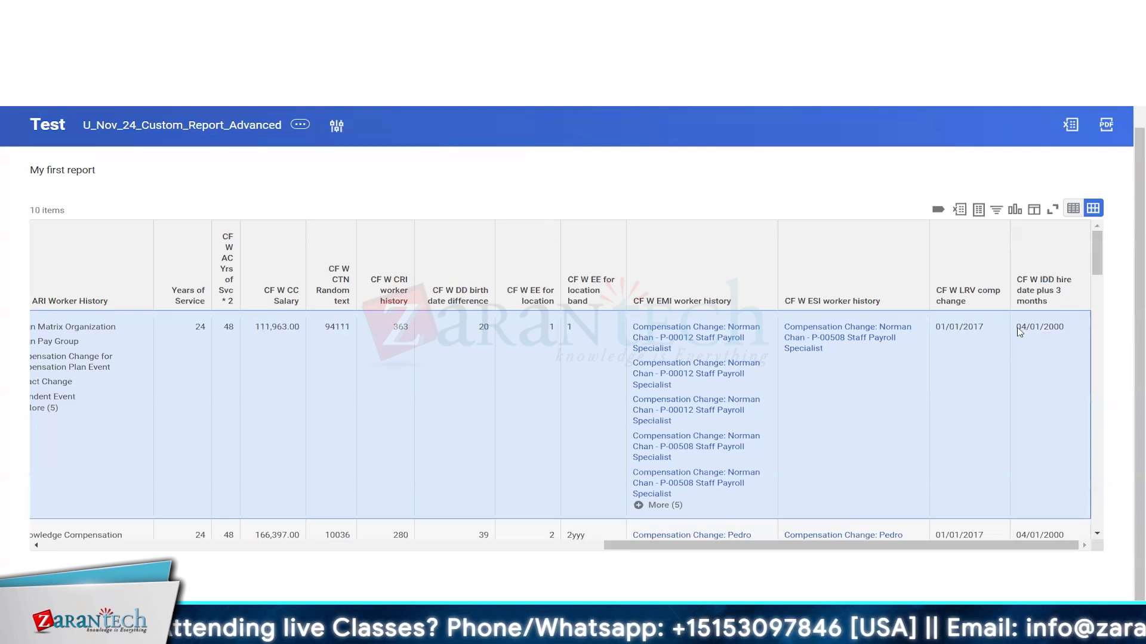
{"action": "left_click_drag", "start_coordinate": [1019, 332], "coordinate": [1080, 333]}
{"action": "left_click", "coordinate": [1057, 349]}
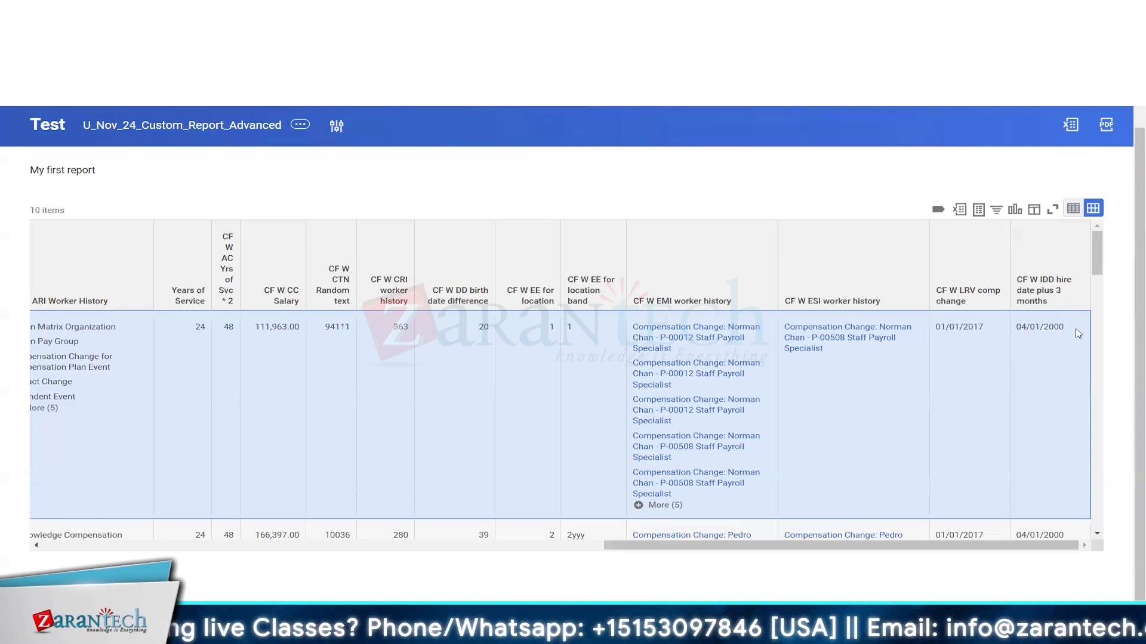
{"action": "triple_click", "coordinate": [1077, 331]}
{"action": "left_click", "coordinate": [1045, 337]}
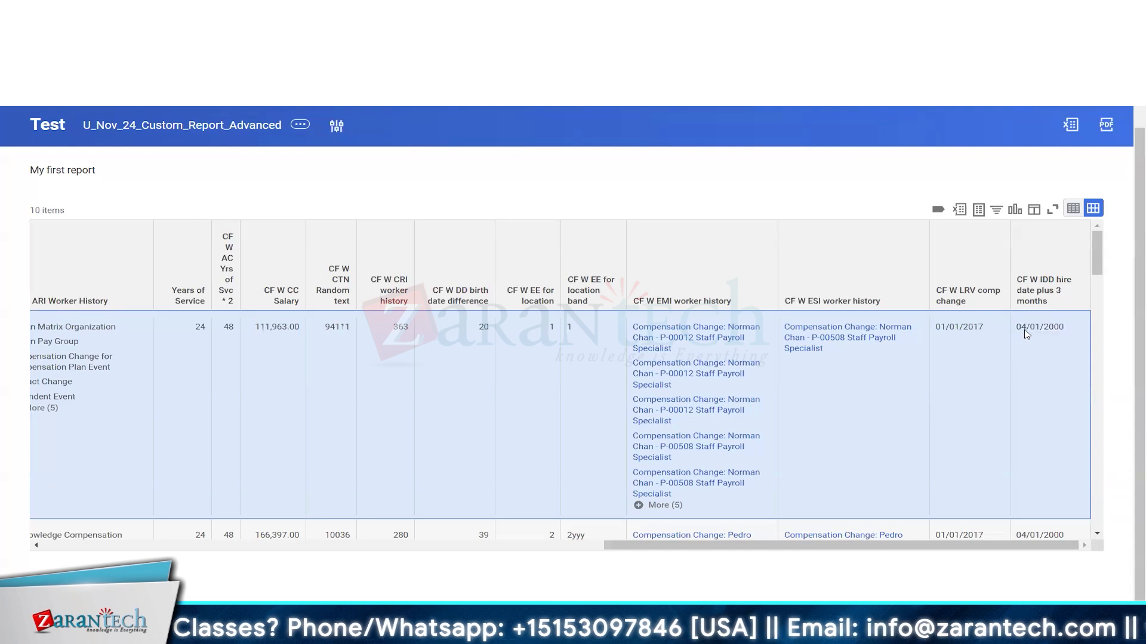
{"action": "left_click_drag", "start_coordinate": [1019, 332], "coordinate": [1076, 332]}
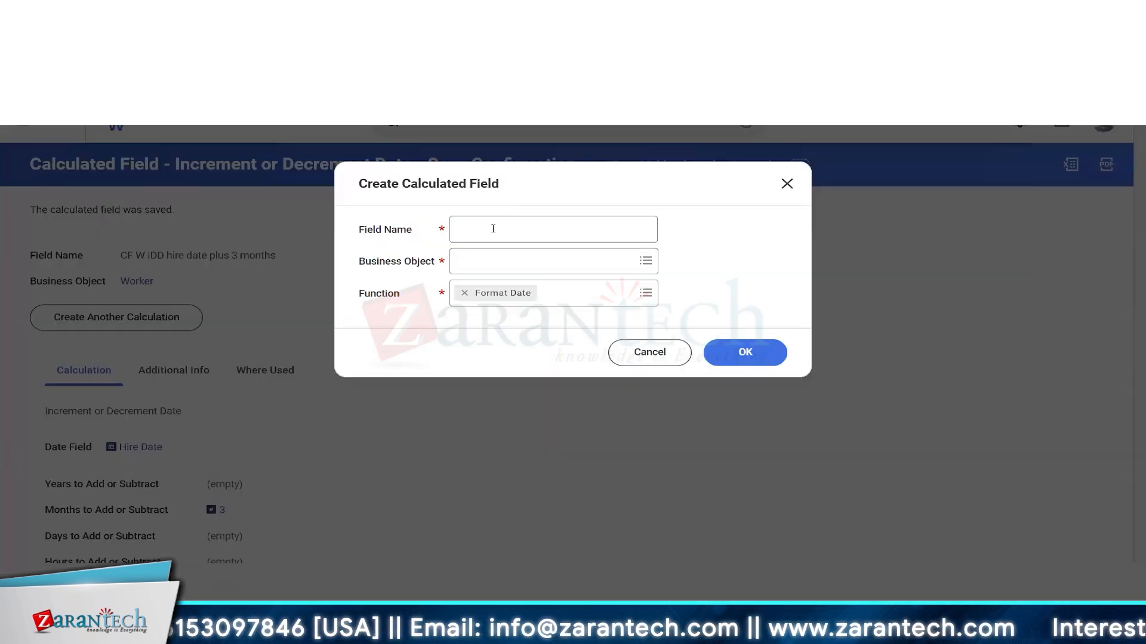
Step: Name the Format Date field CF W IDD hire date plus 3 months yyyymmdd, set its business object to Worker and create it
{"action": "key", "text": "ctrl+v"}
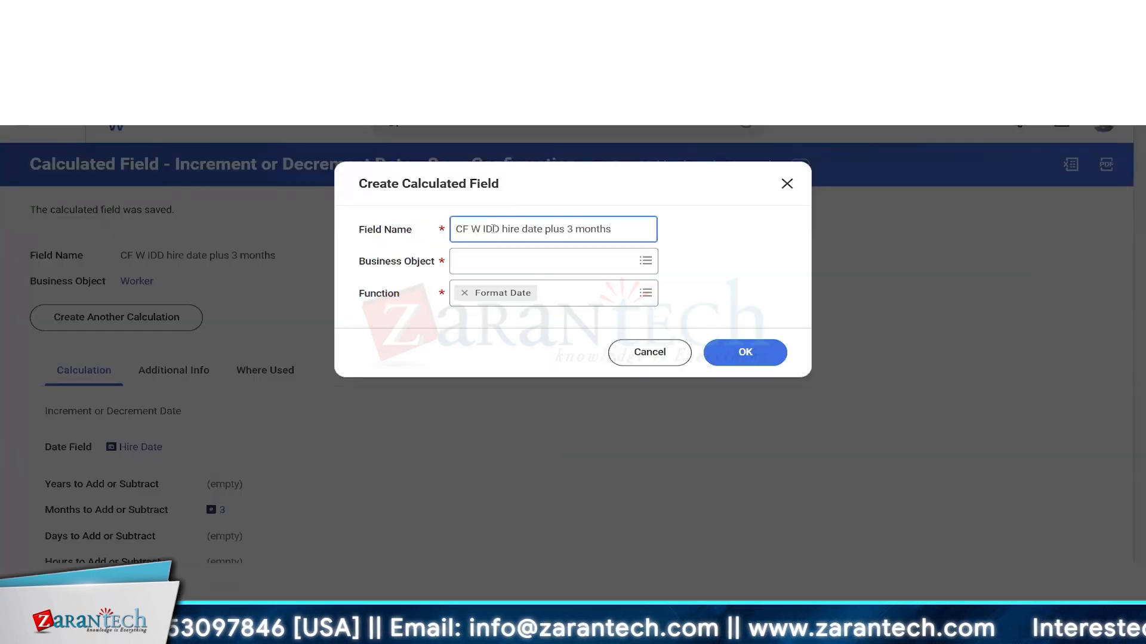
{"action": "type", "text": "yyyymmdd"}
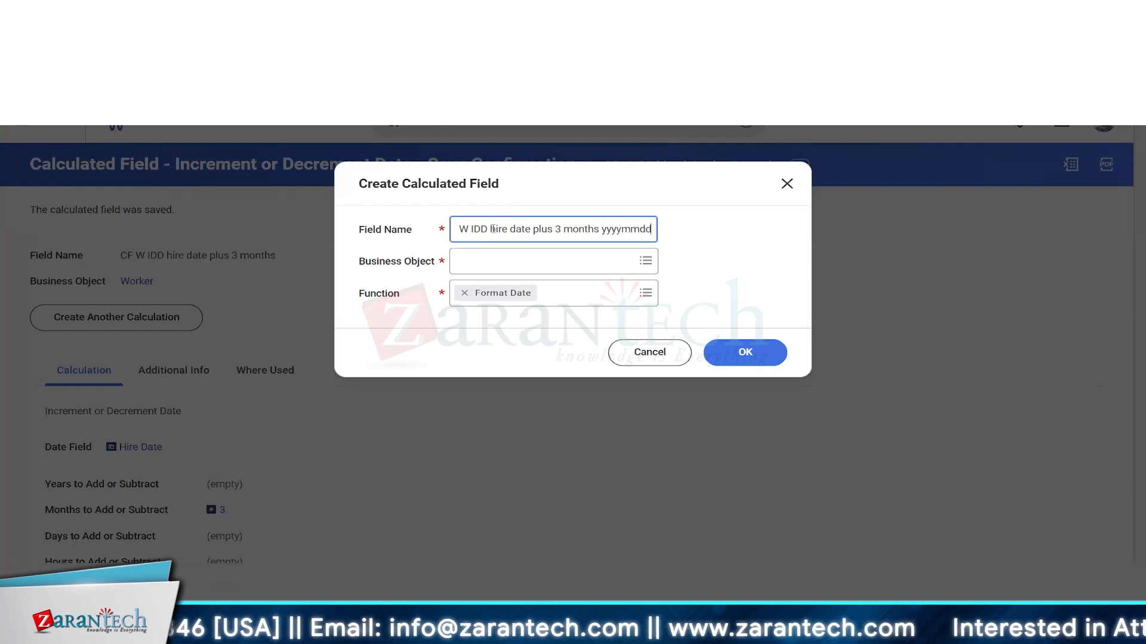
{"action": "left_click", "coordinate": [525, 261]}
{"action": "type", "text": "wor"}
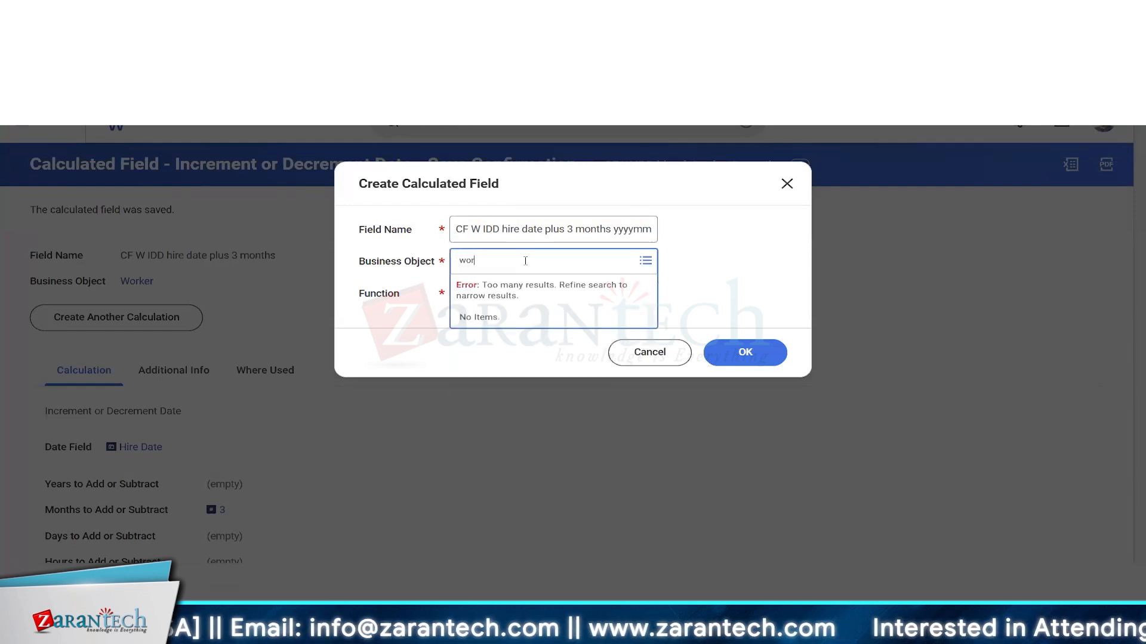
{"action": "type", "text": "ker"}
{"action": "key", "text": "Return"}
{"action": "left_click", "coordinate": [503, 312]}
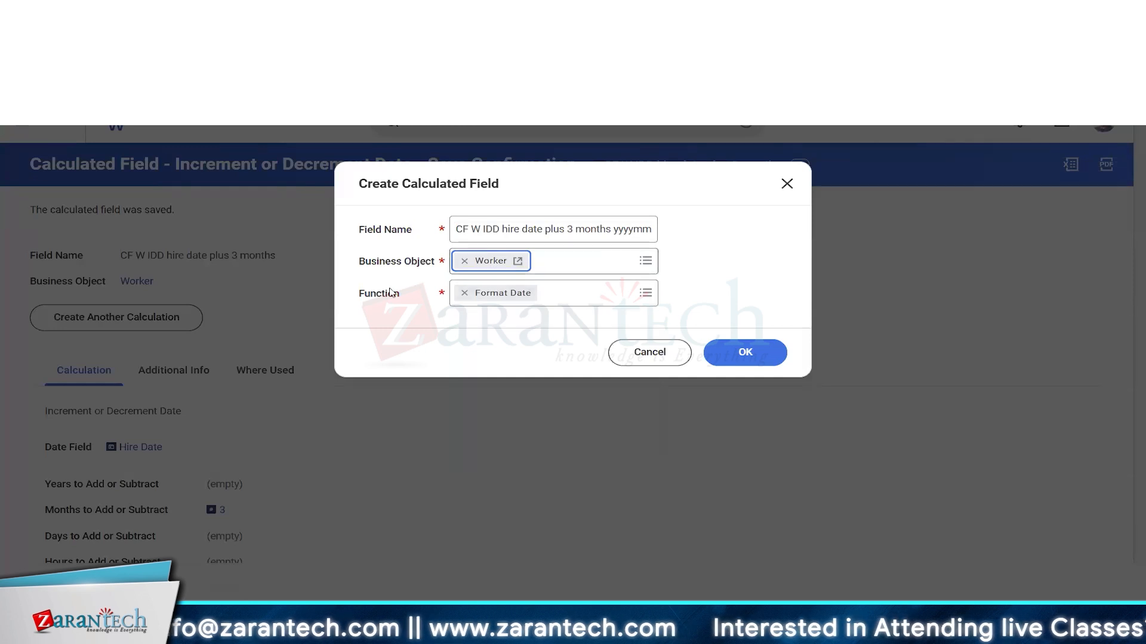
{"action": "left_click", "coordinate": [371, 297]}
{"action": "left_click", "coordinate": [690, 307]}
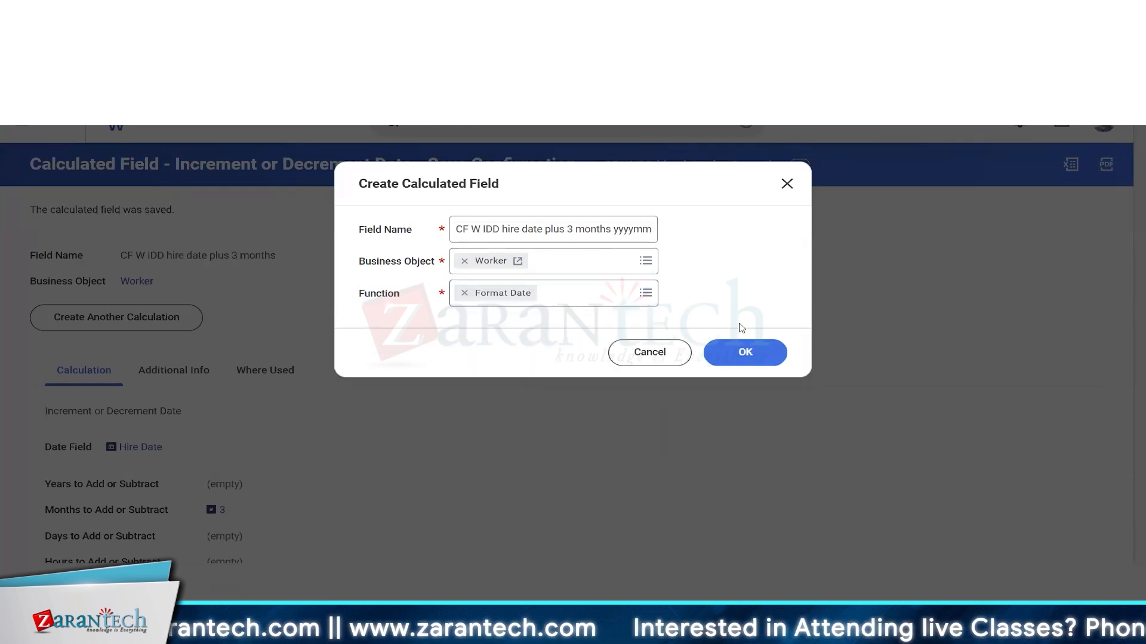
{"action": "left_click", "coordinate": [747, 352]}
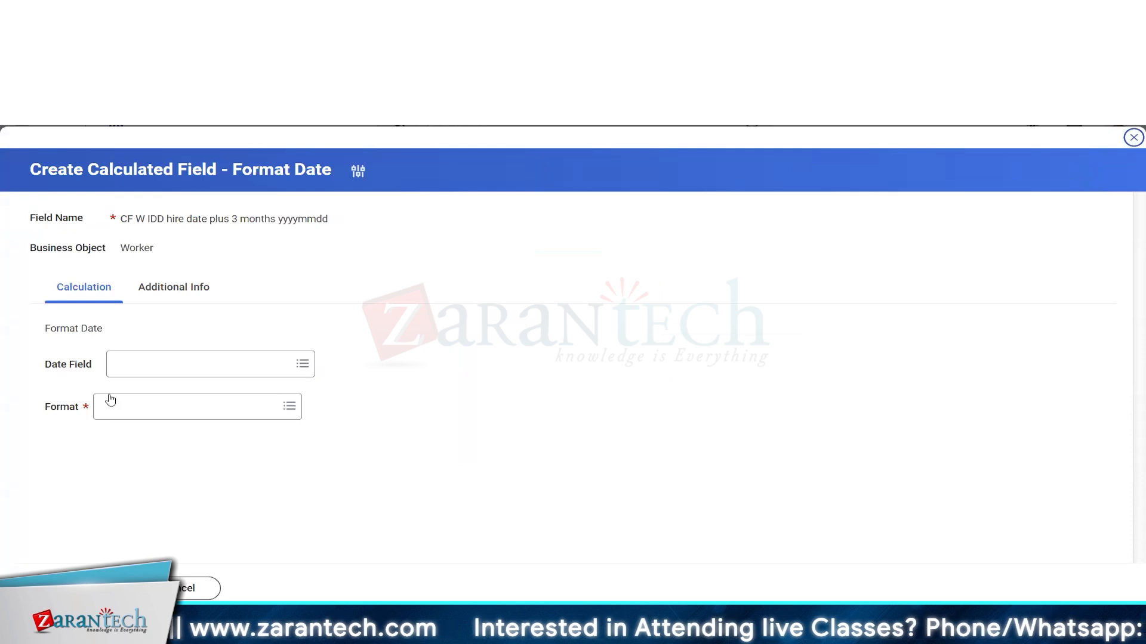
Step: Set the date field of the calculation to CF W IDD hire date plus 3 months
{"action": "left_click", "coordinate": [126, 368]}
{"action": "type", "text": "CF W IDD hire date plus 3 months"}
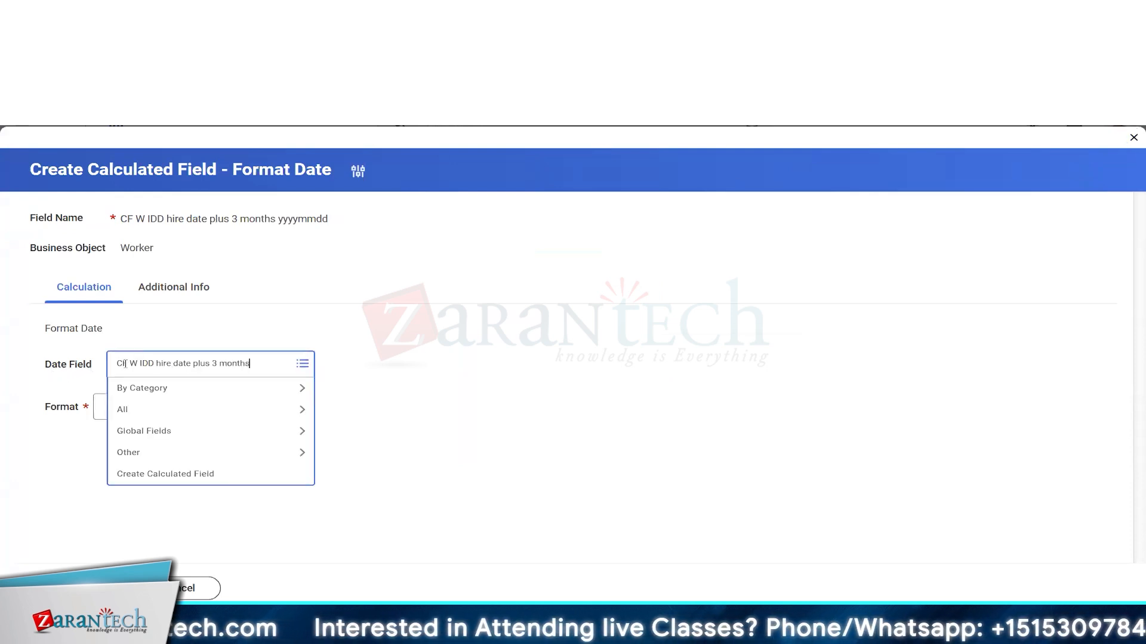
{"action": "key", "text": "Return"}
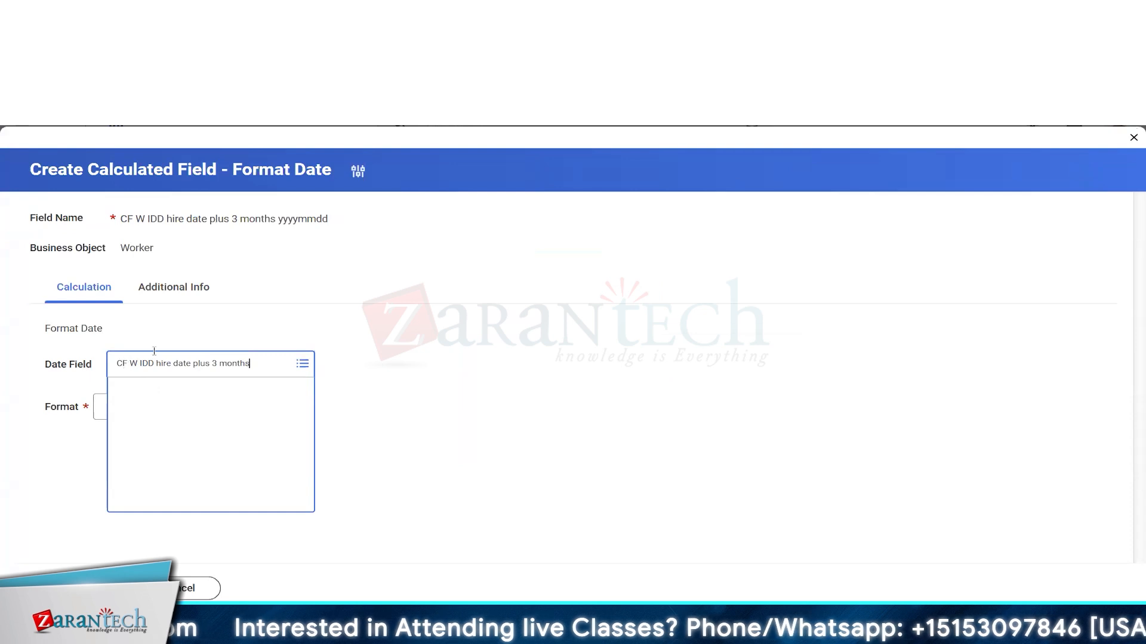
{"action": "left_click", "coordinate": [435, 369]}
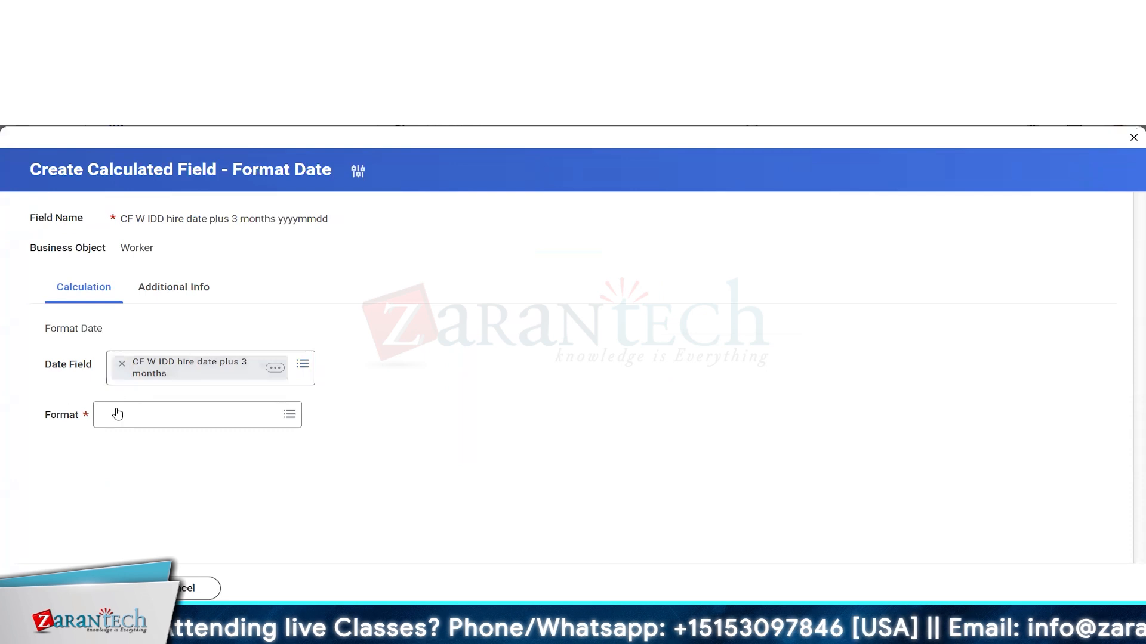
Step: Review the available date formats, set the format to Year-Month and save the calculated field
{"action": "left_click", "coordinate": [174, 420]}
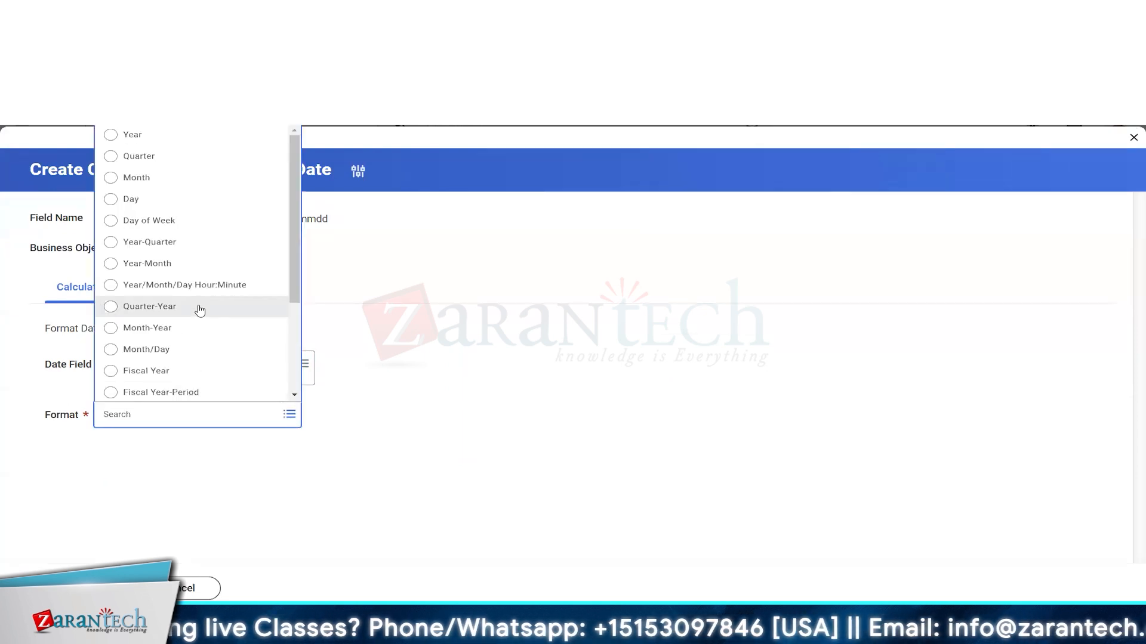
{"action": "scroll", "coordinate": [200, 309], "scroll_direction": "down", "scroll_amount": 3}
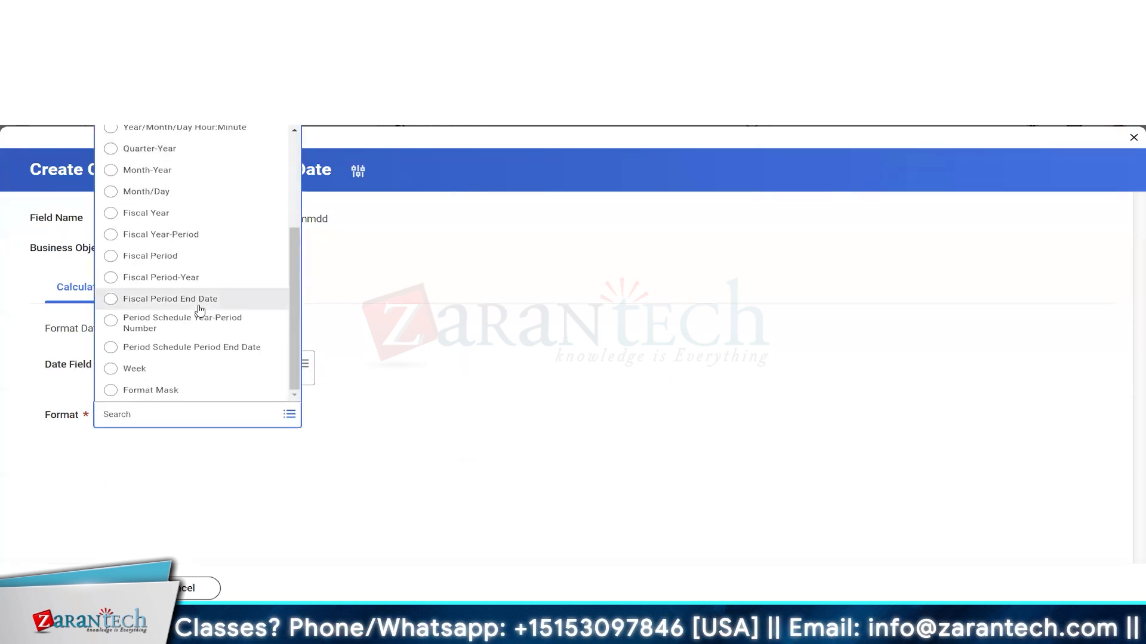
{"action": "scroll", "coordinate": [199, 309], "scroll_direction": "up", "scroll_amount": 3}
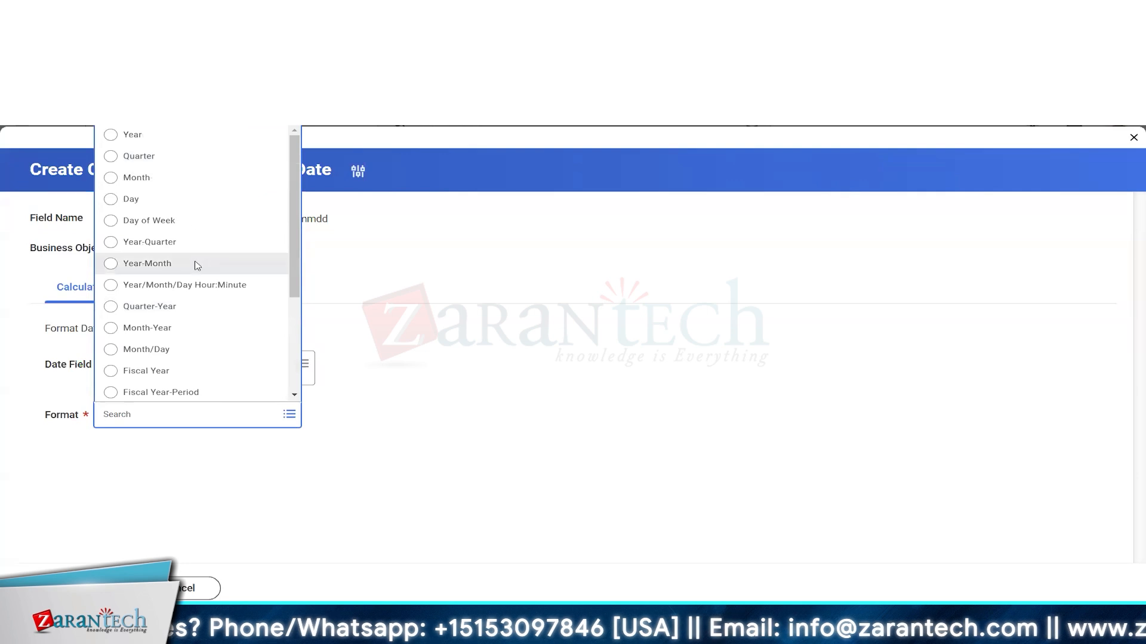
{"action": "scroll", "coordinate": [195, 266], "scroll_direction": "down", "scroll_amount": 3}
{"action": "scroll", "coordinate": [186, 338], "scroll_direction": "up", "scroll_amount": 3}
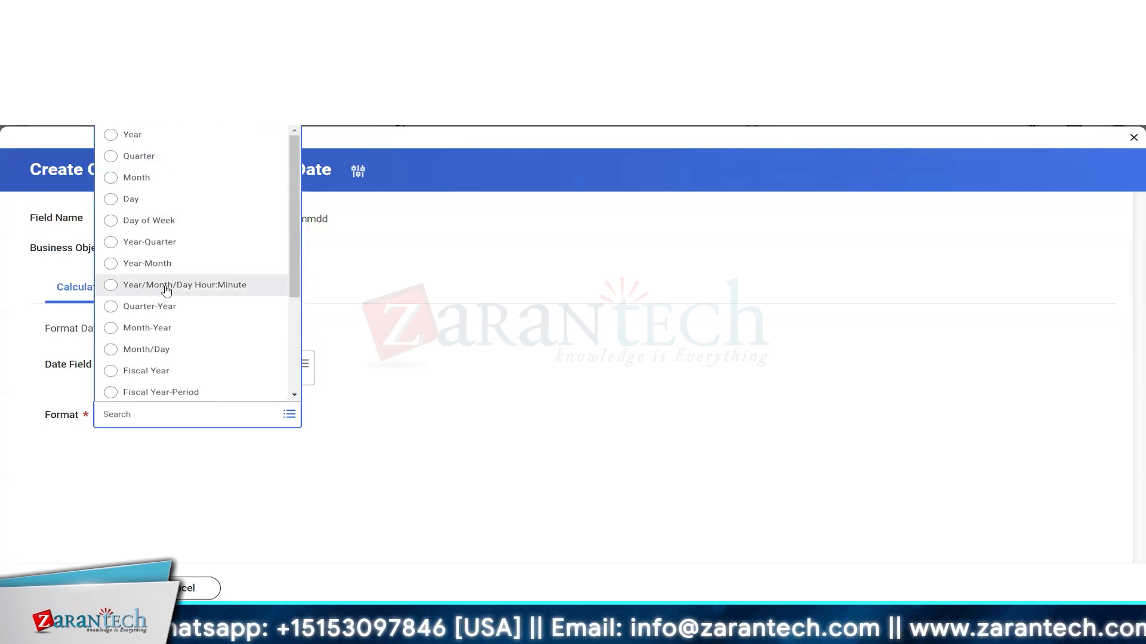
{"action": "scroll", "coordinate": [182, 339], "scroll_direction": "down", "scroll_amount": 3}
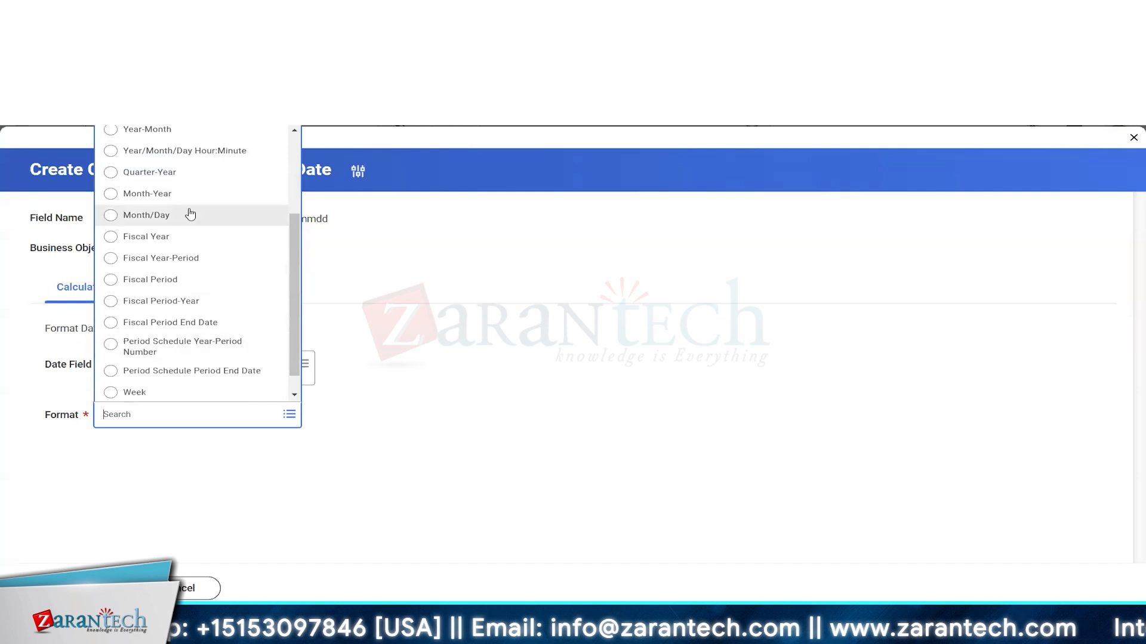
{"action": "scroll", "coordinate": [182, 254], "scroll_direction": "up", "scroll_amount": 3}
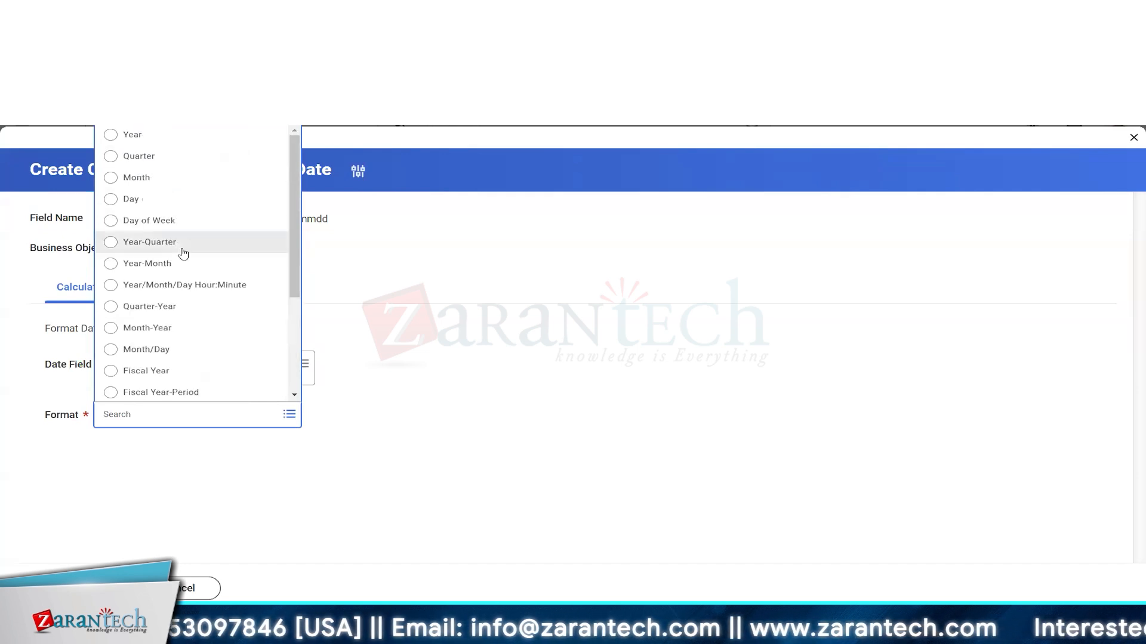
{"action": "left_click", "coordinate": [157, 267]}
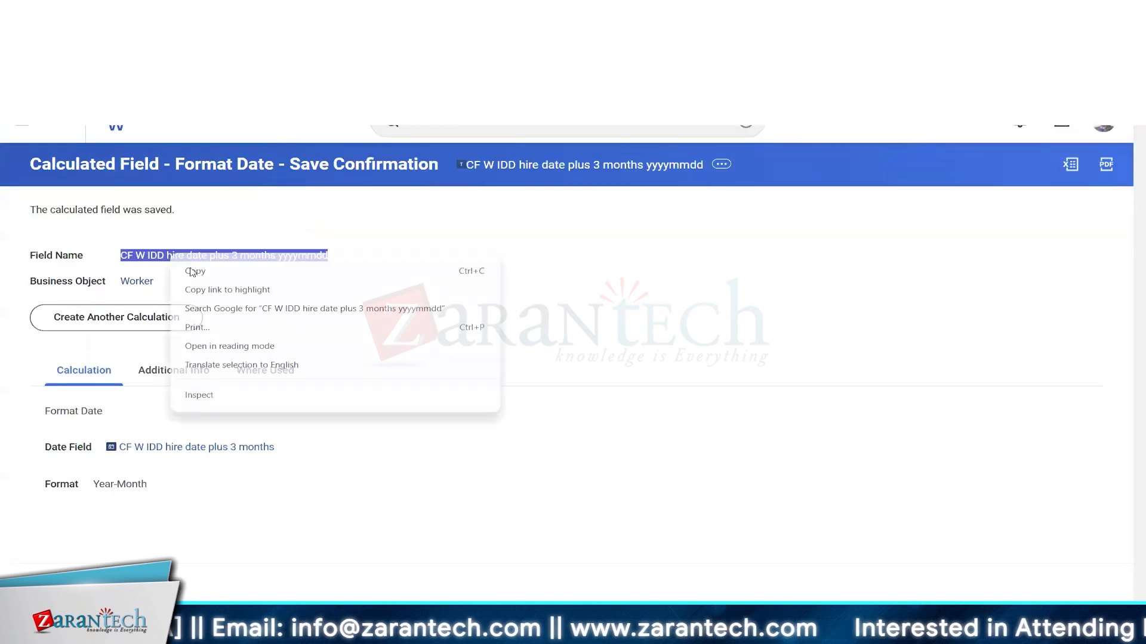
Step: Copy the saved Format Date field's name and check the format chosen for its calculation
{"action": "left_click", "coordinate": [197, 274]}
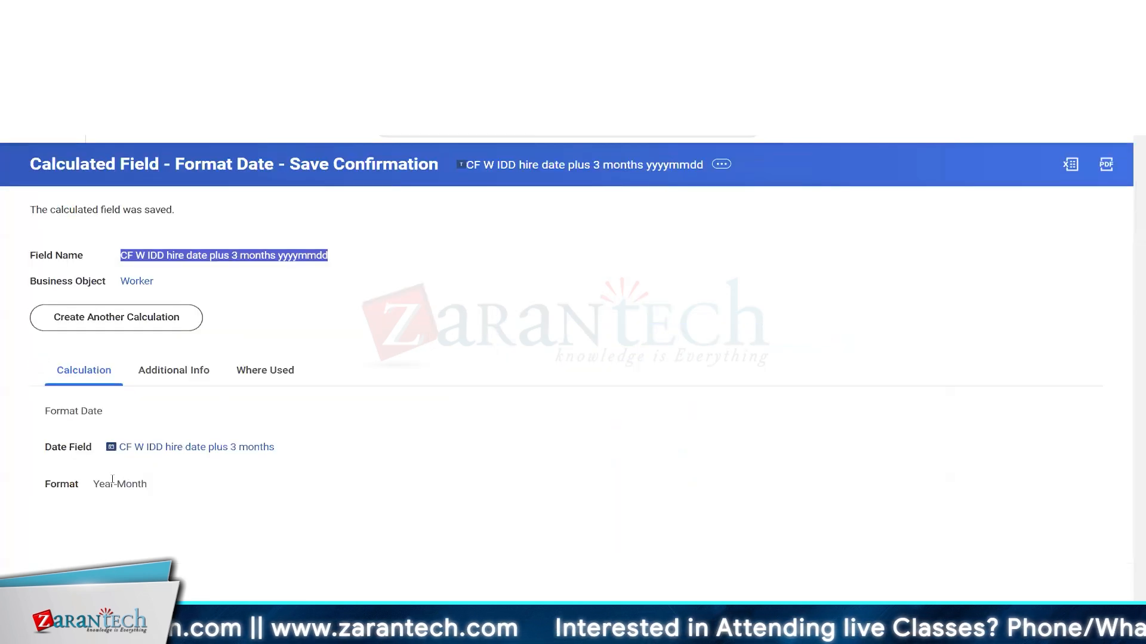
{"action": "left_click_drag", "start_coordinate": [93, 486], "coordinate": [143, 486]}
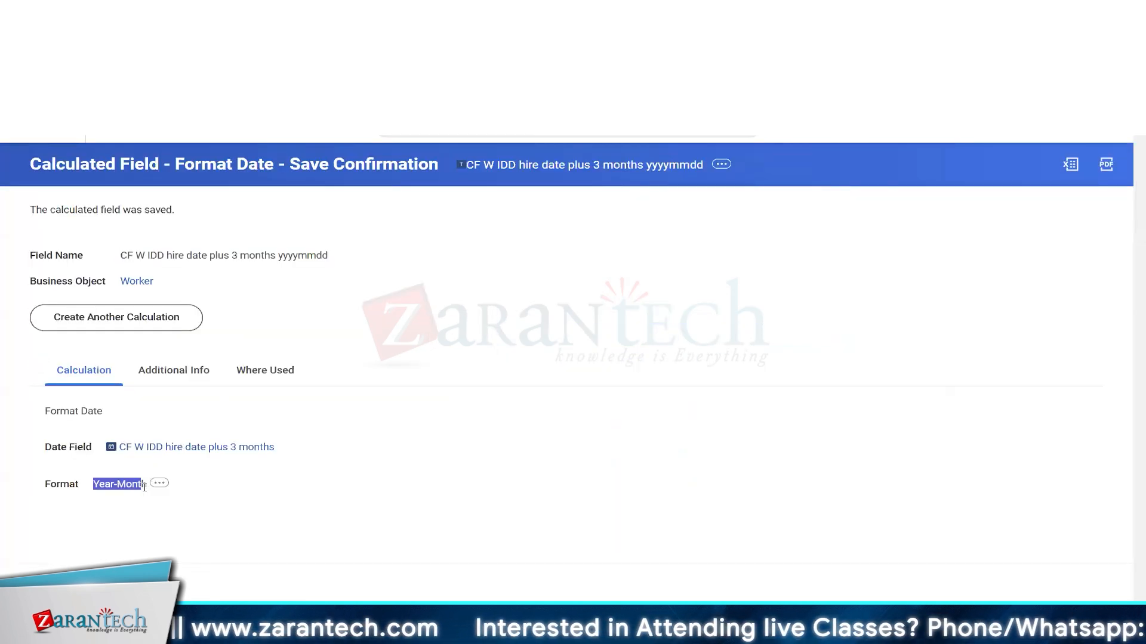
{"action": "left_click", "coordinate": [125, 499]}
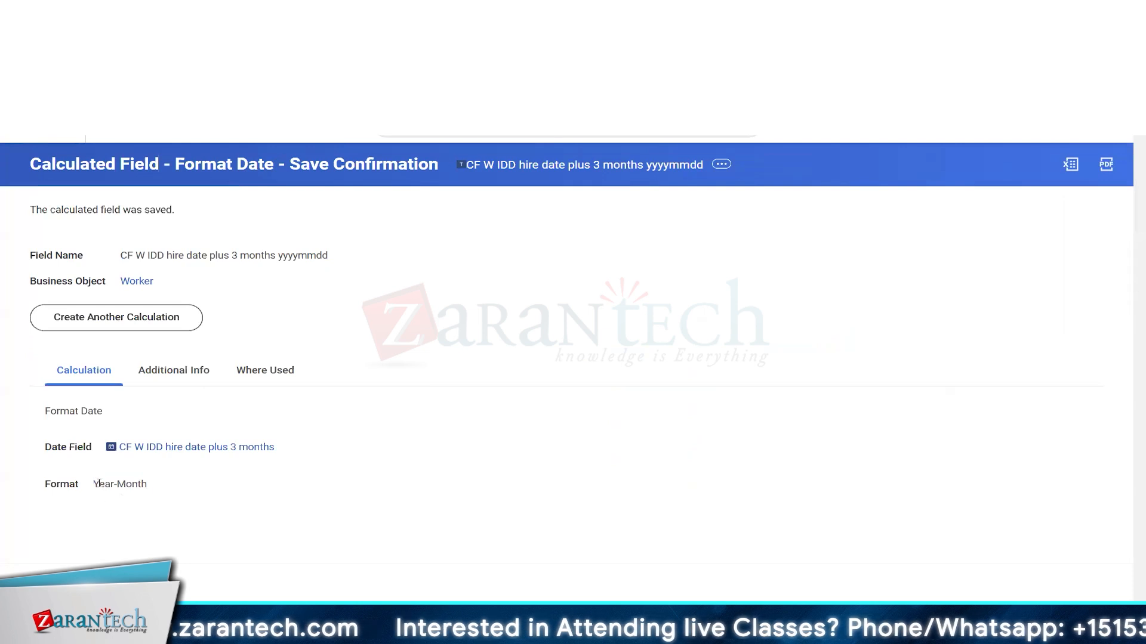
{"action": "double_click", "coordinate": [101, 485]}
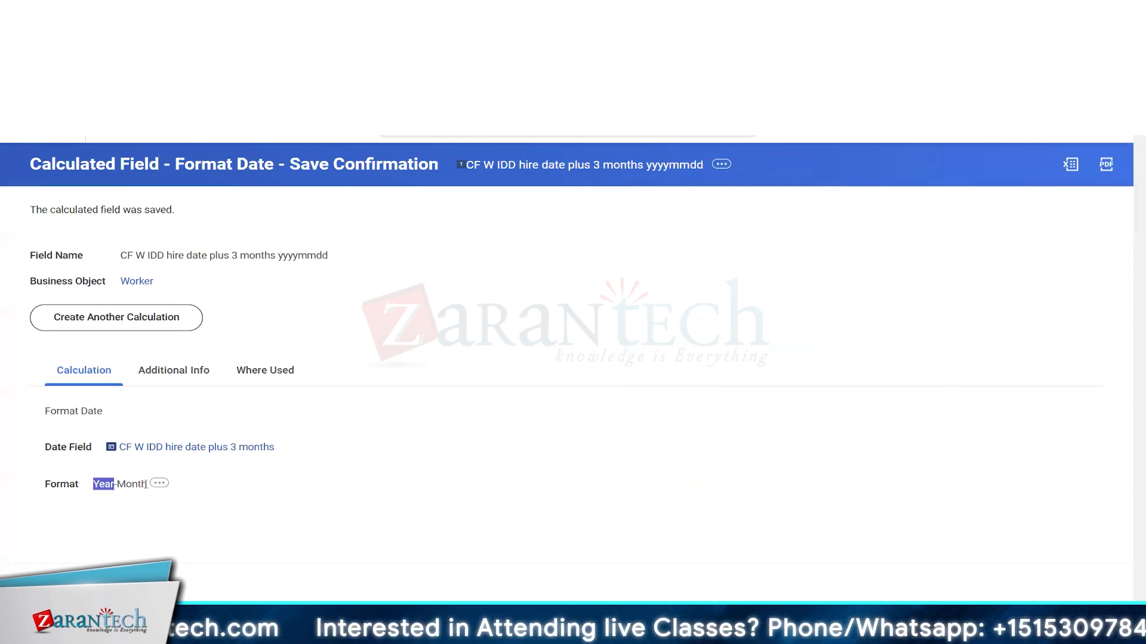
Step: Compare the calculated field's Year-Month format with the first row's yyyymmdd hire date value in the Test report
{"action": "double_click", "coordinate": [143, 484]}
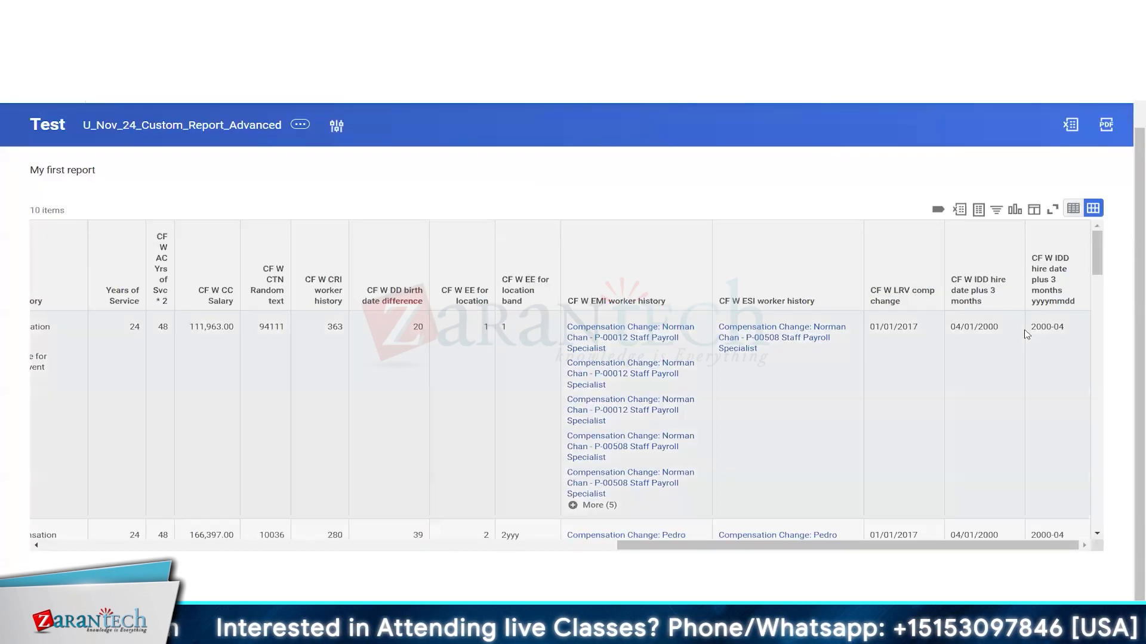
{"action": "double_click", "coordinate": [1047, 327]}
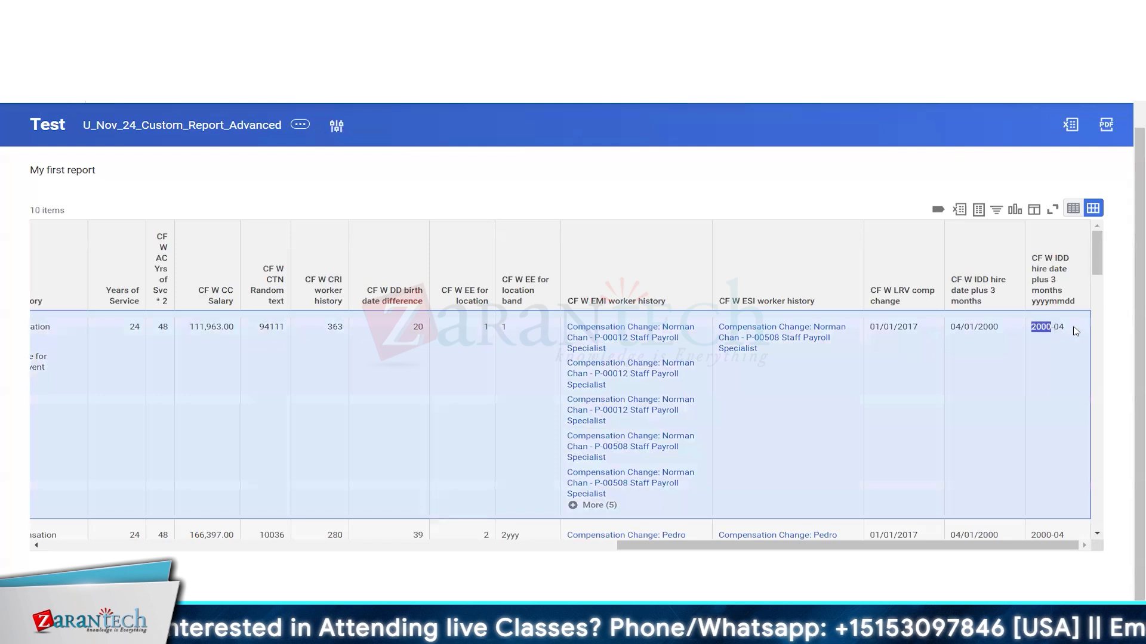
{"action": "left_click", "coordinate": [1054, 331]}
{"action": "triple_click", "coordinate": [1046, 329]}
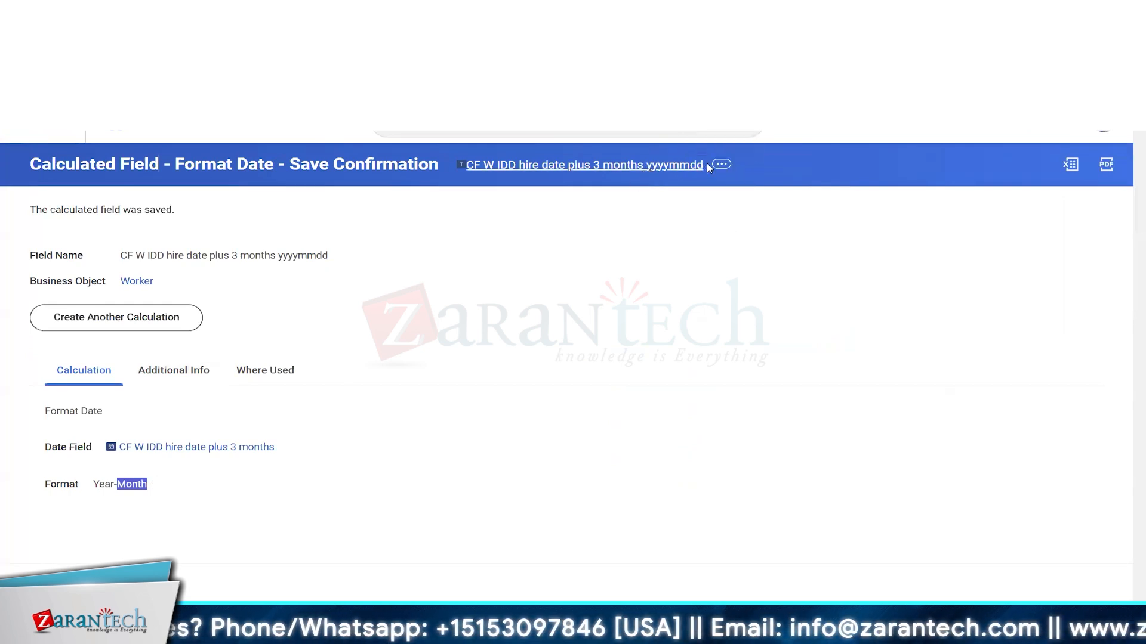
Step: Edit the calculated field CF W IDD hire date plus 3 months yyyymmdd and change its format to Format Mask
{"action": "left_click", "coordinate": [722, 166]}
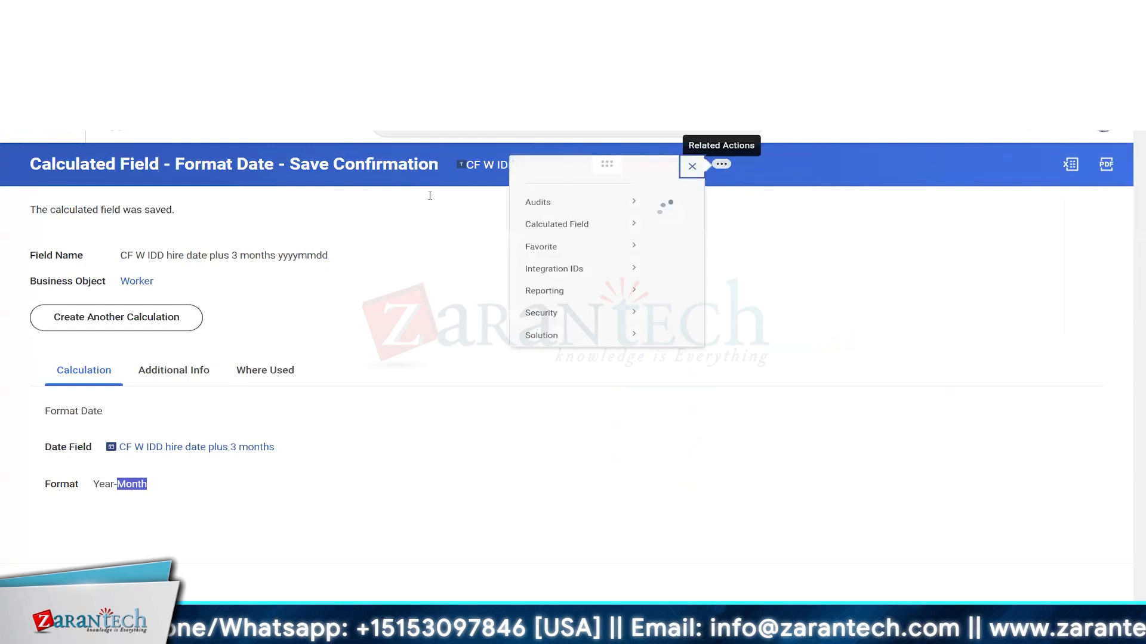
{"action": "mouse_move", "coordinate": [251, 239]}
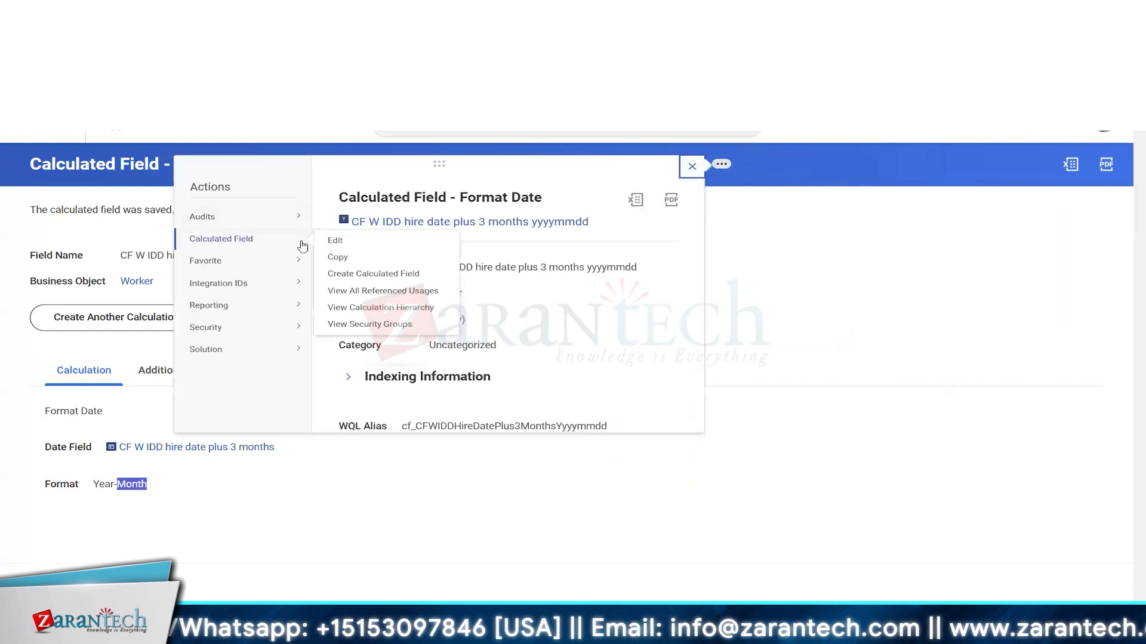
{"action": "left_click", "coordinate": [341, 244]}
{"action": "left_click", "coordinate": [289, 443]}
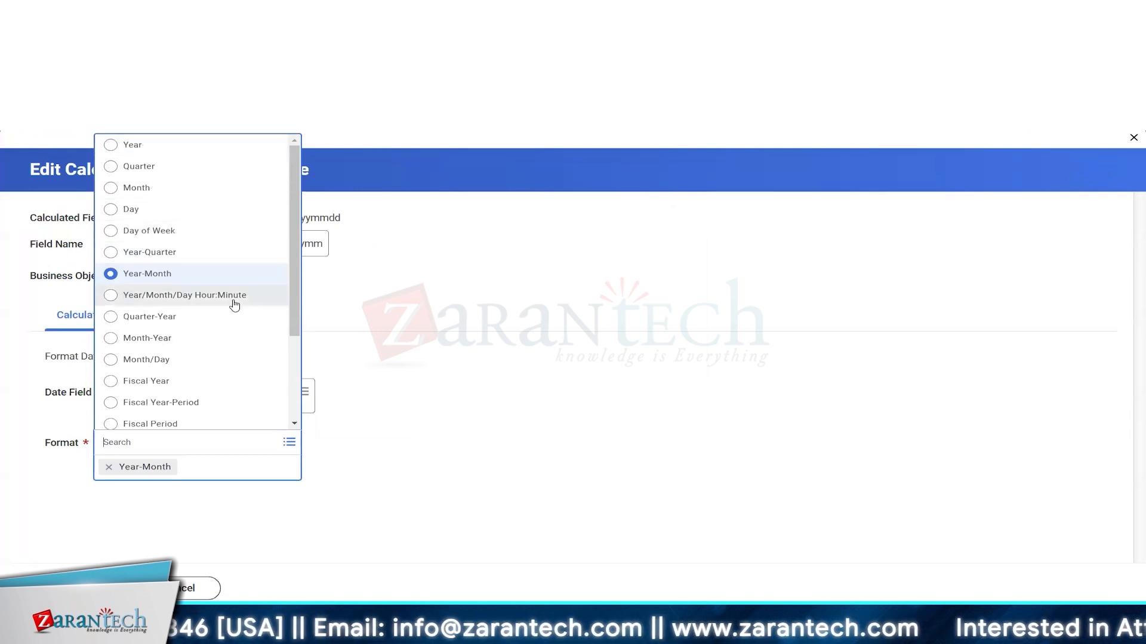
{"action": "scroll", "coordinate": [205, 310], "scroll_direction": "down", "scroll_amount": 3}
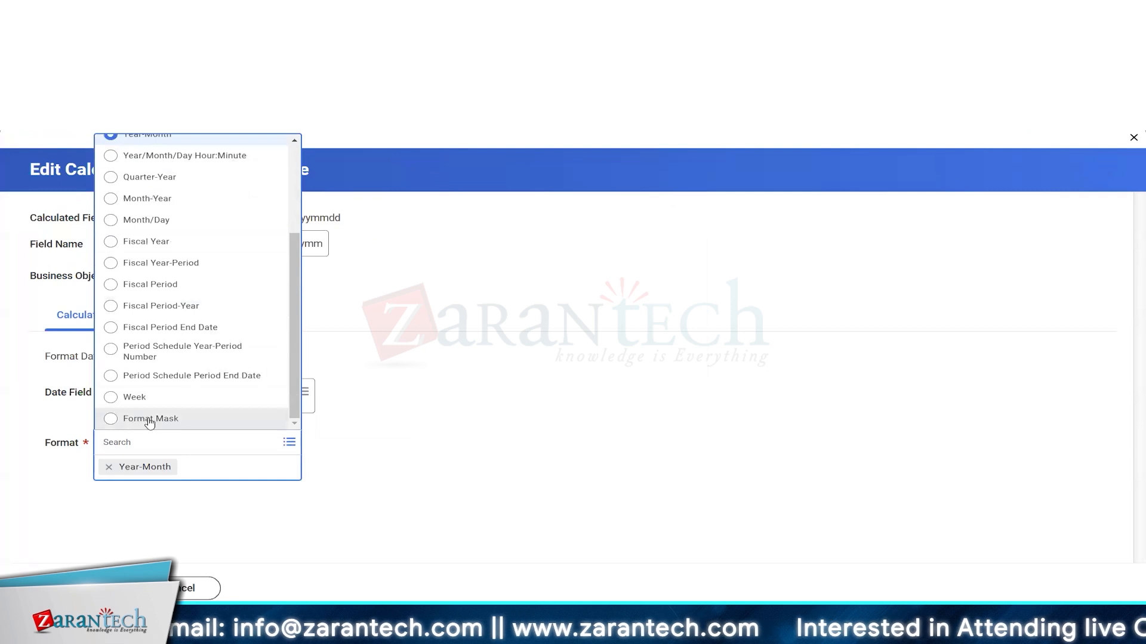
{"action": "left_click", "coordinate": [153, 421]}
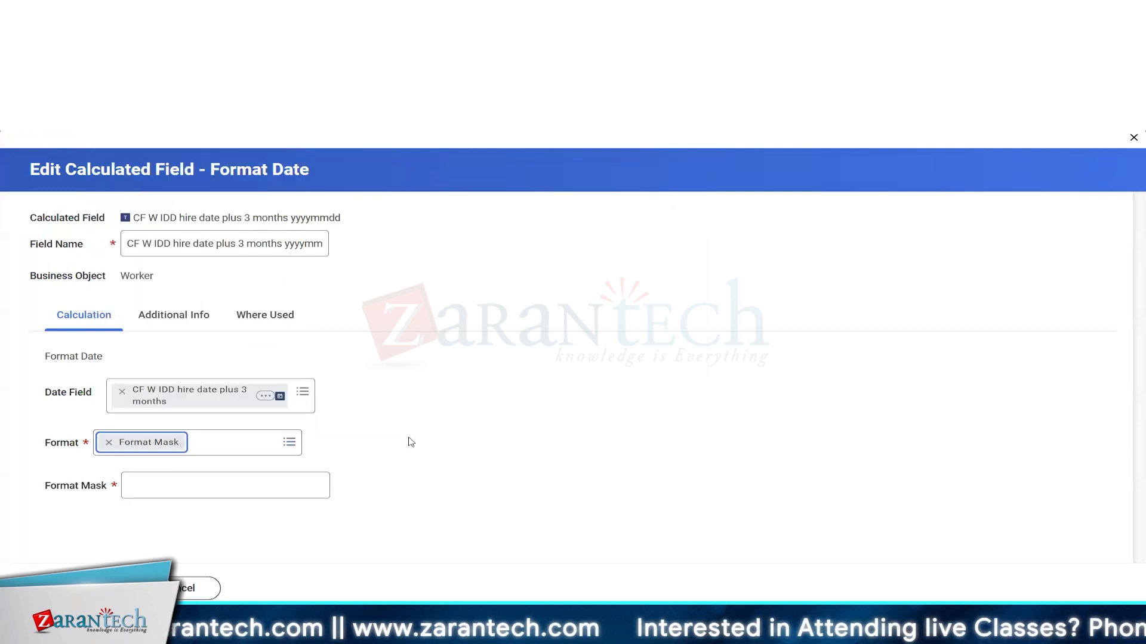
Step: Set the format mask to yyyyMMdd and save the calculated field
{"action": "mouse_move", "coordinate": [60, 490]}
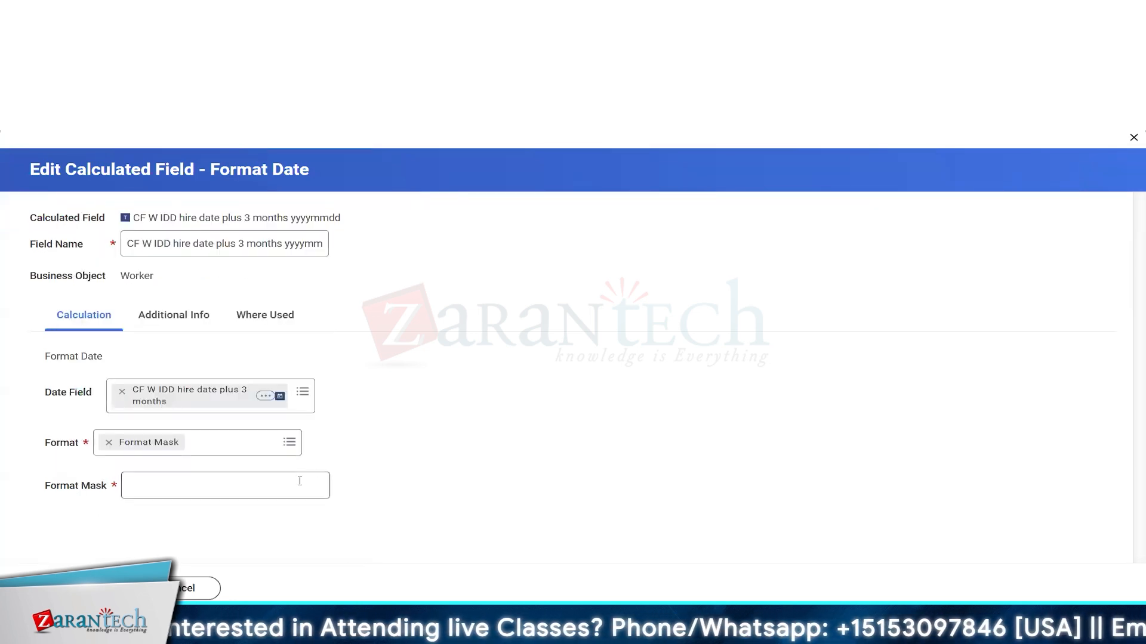
{"action": "mouse_move", "coordinate": [299, 481]}
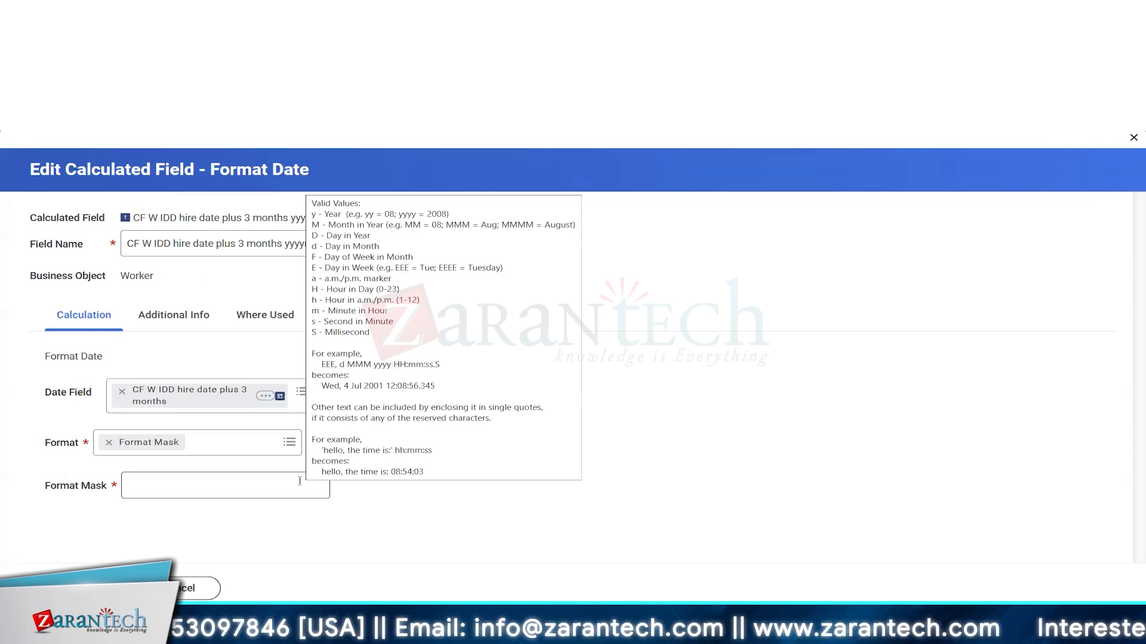
{"action": "left_click", "coordinate": [299, 481]}
{"action": "type", "text": "yyyy"}
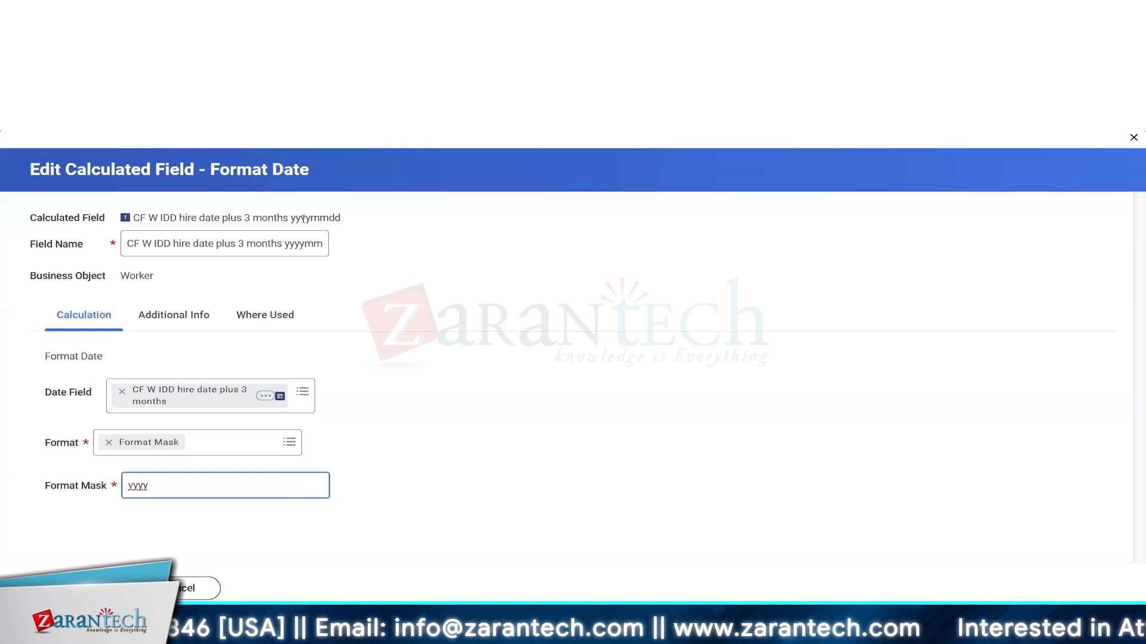
{"action": "mouse_move", "coordinate": [301, 482]}
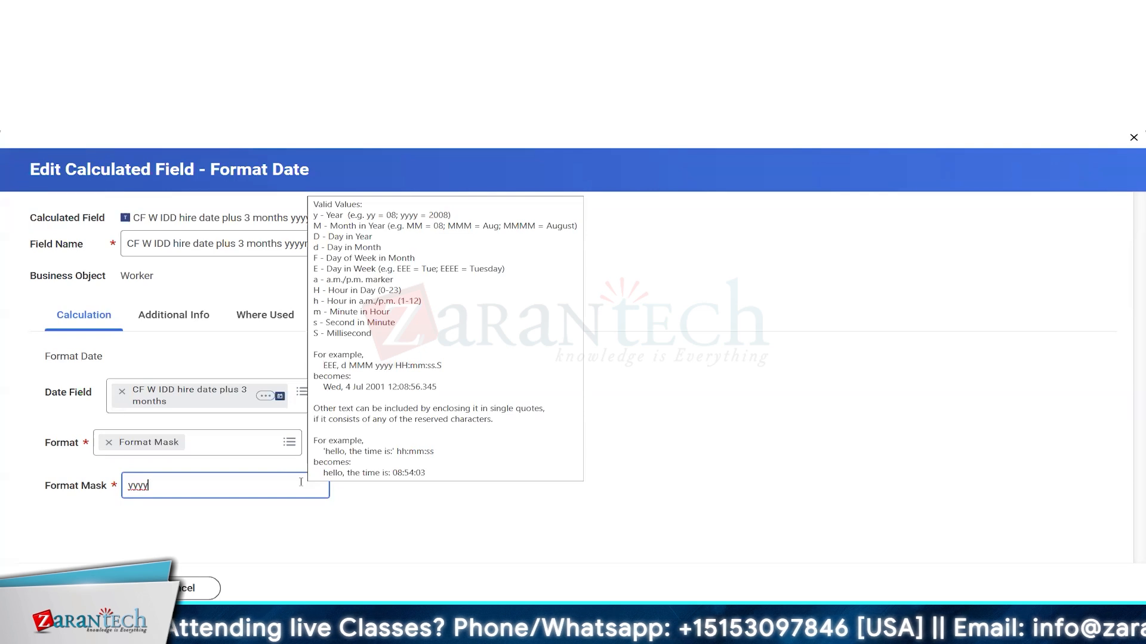
{"action": "type", "text": "MM"}
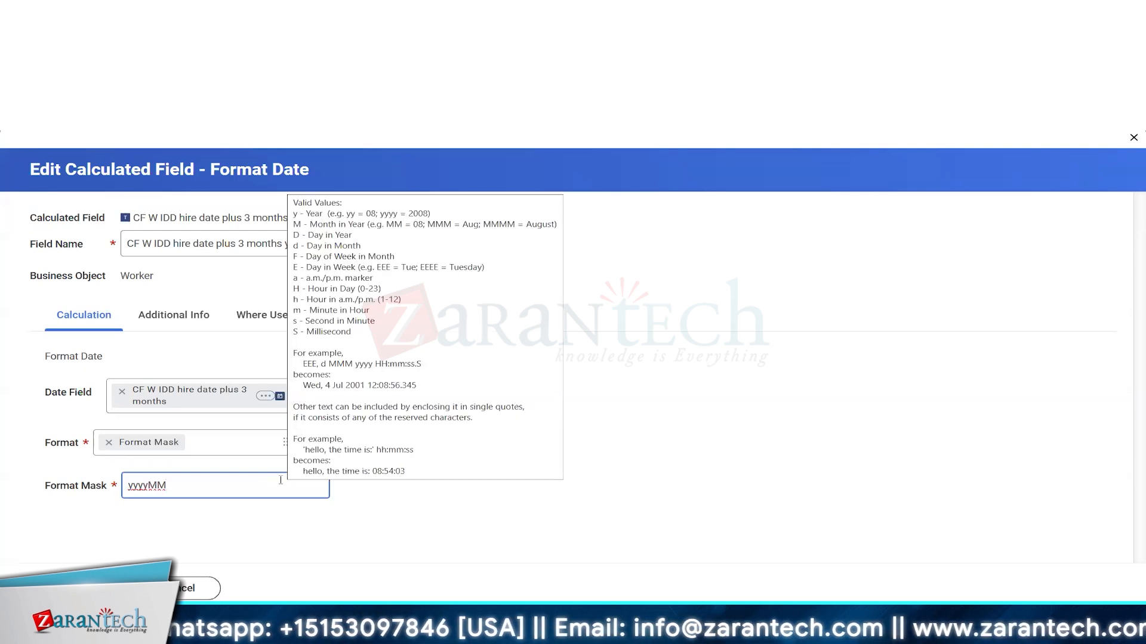
{"action": "type", "text": "dd"}
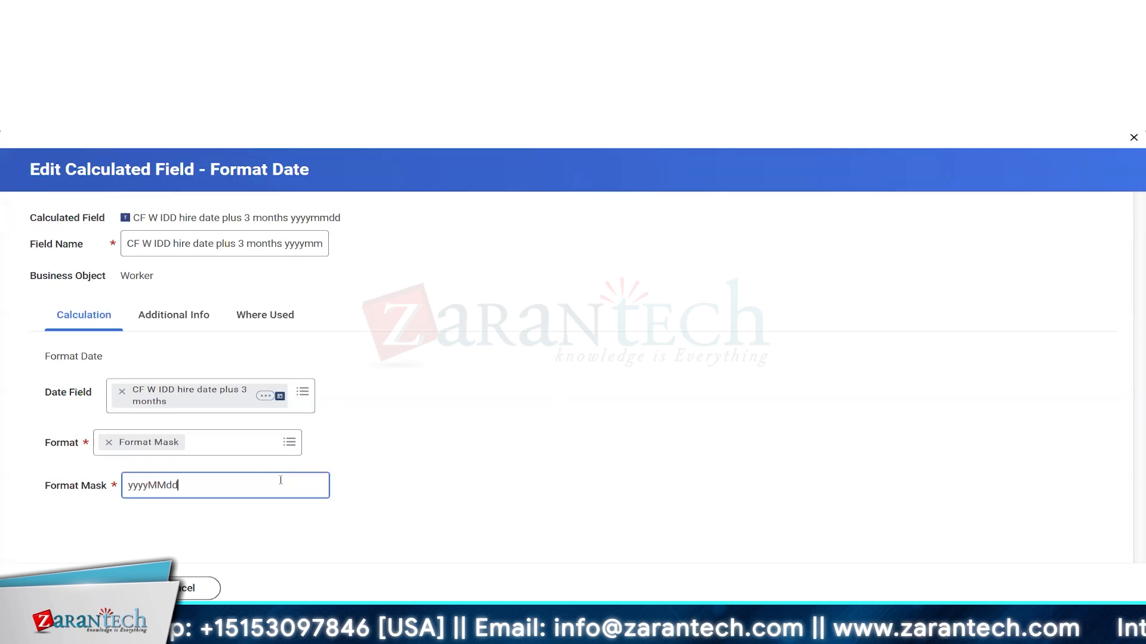
{"action": "left_click", "coordinate": [74, 588]}
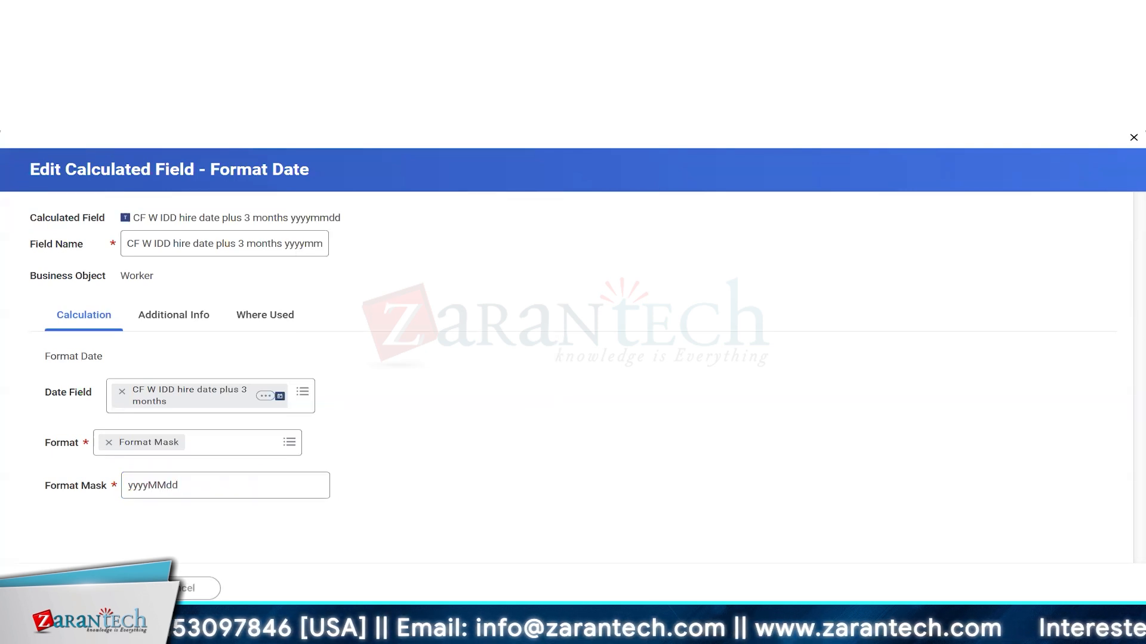
Step: Copy the name of the saved calculated field
{"action": "triple_click", "coordinate": [218, 215]}
{"action": "key", "text": "ctrl+c"}
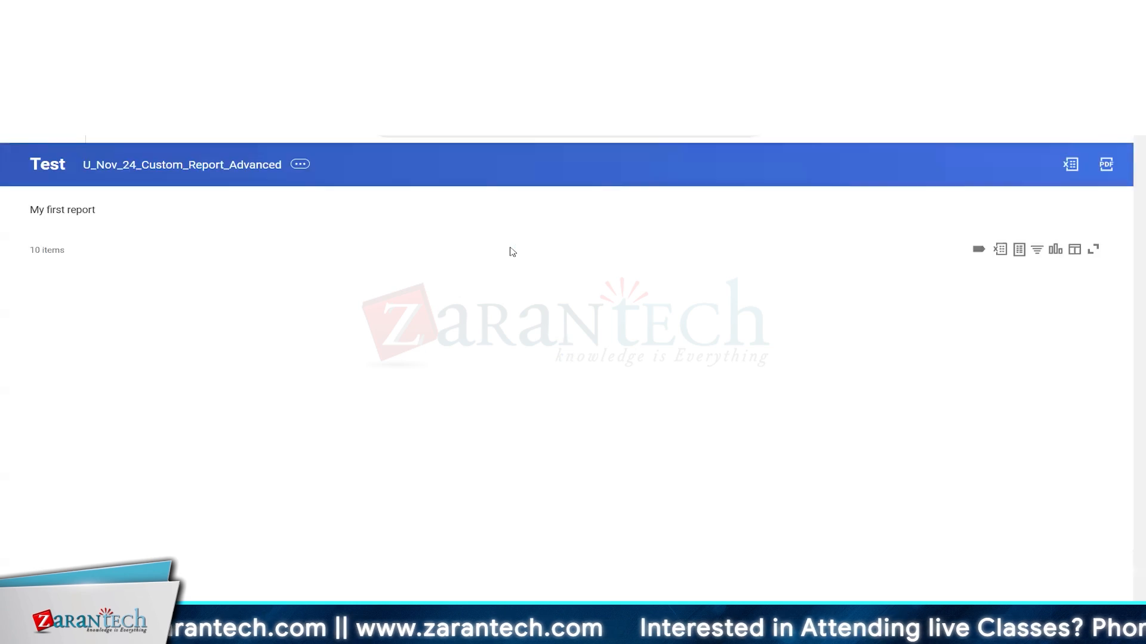
Step: Examine how the Test report shows the first row's value in the hire date plus 3 months yyyymmdd column
{"action": "scroll", "coordinate": [432, 508], "scroll_direction": "down", "scroll_amount": 1}
{"action": "scroll", "coordinate": [435, 511], "scroll_direction": "down", "scroll_amount": 1}
{"action": "scroll", "coordinate": [435, 512], "scroll_direction": "right", "scroll_amount": 10}
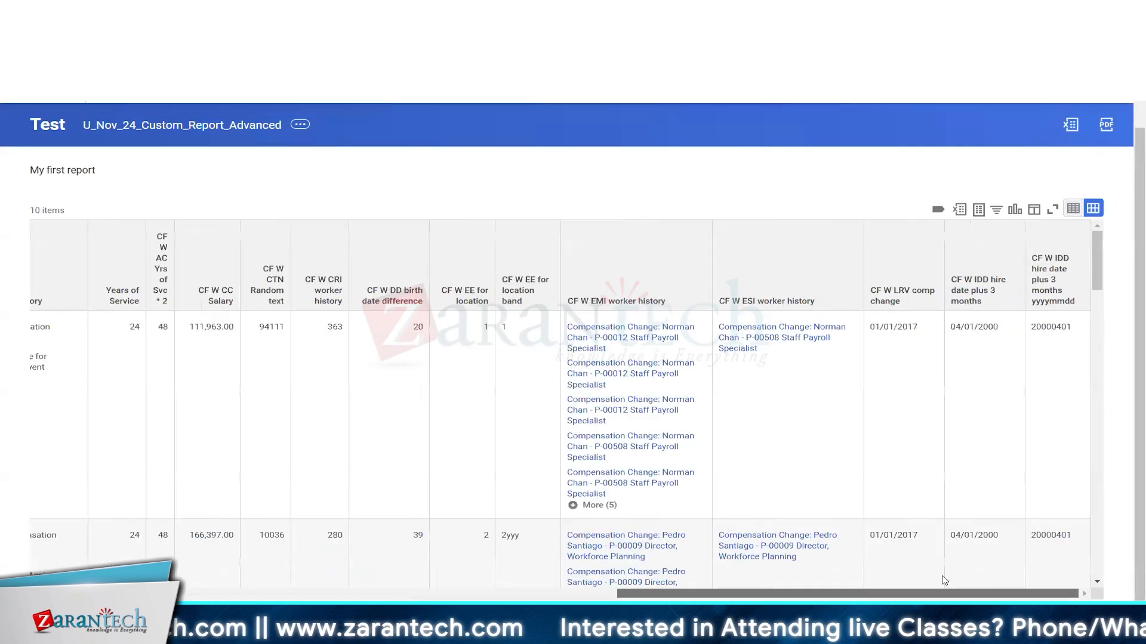
{"action": "double_click", "coordinate": [1050, 327]}
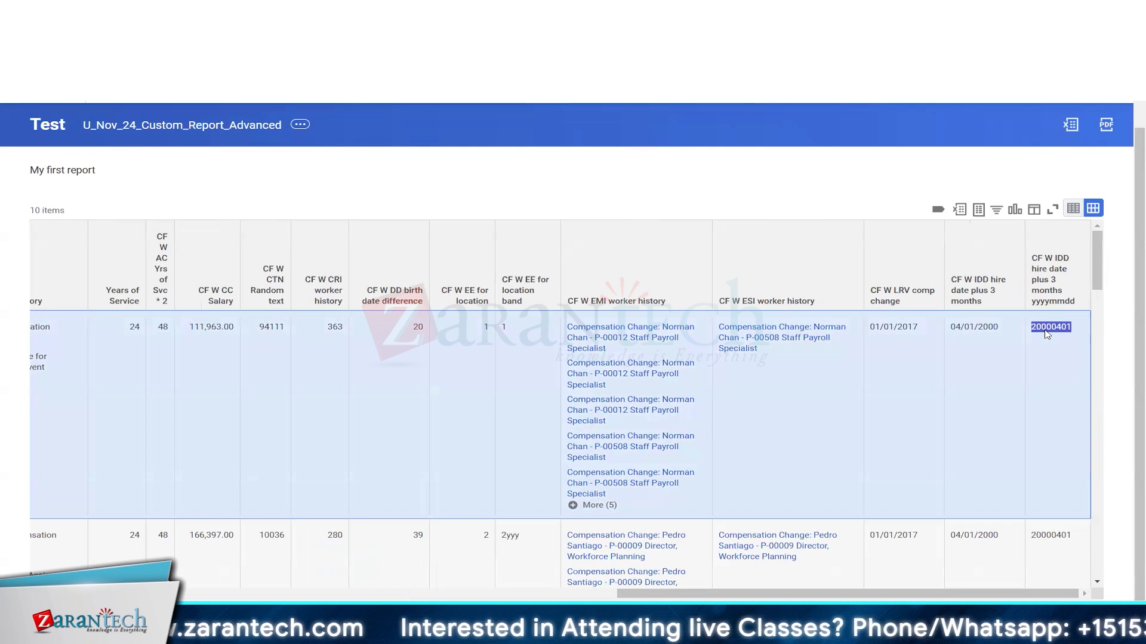
{"action": "left_click_drag", "start_coordinate": [1027, 332], "coordinate": [1052, 333]}
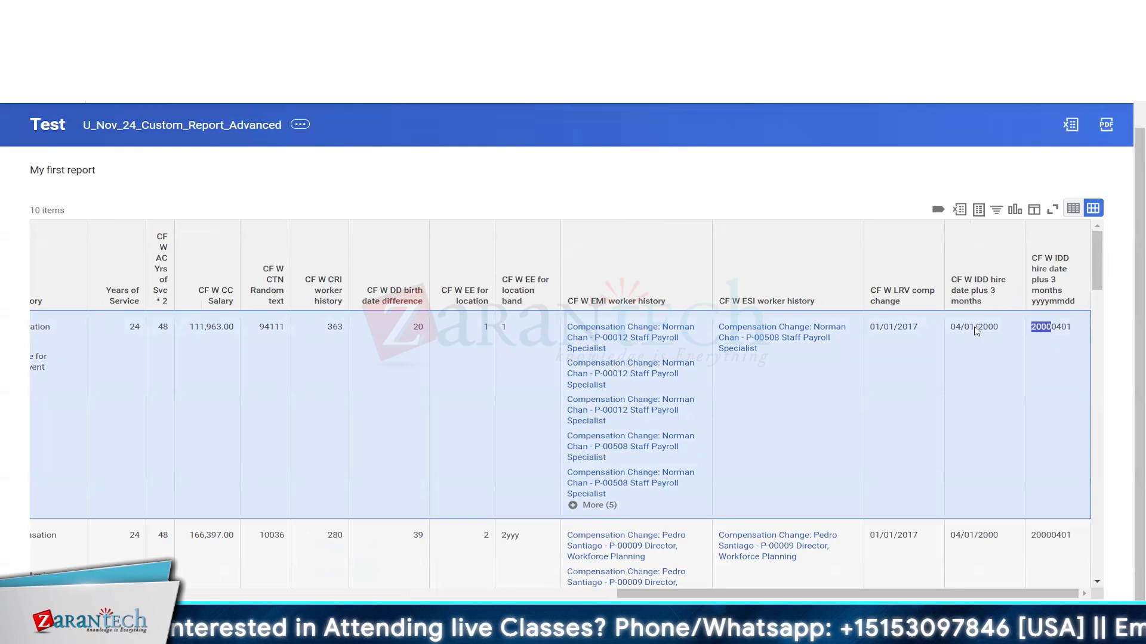
{"action": "double_click", "coordinate": [1052, 329]}
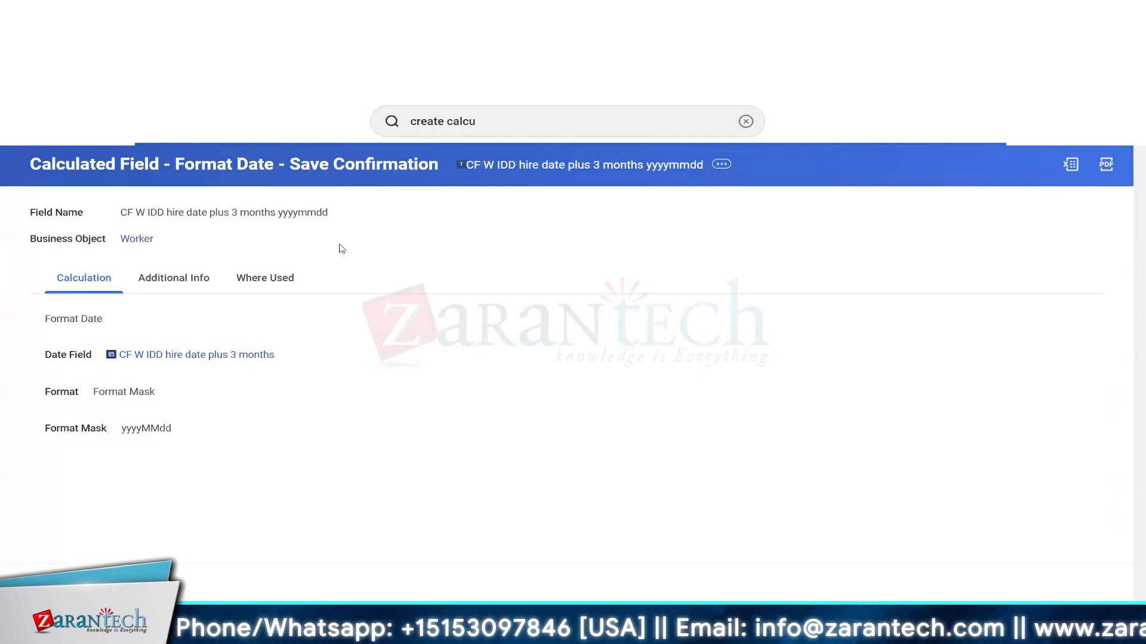
Step: Start creating another calculated field and choose Format Number as its function
{"action": "left_click", "coordinate": [503, 123]}
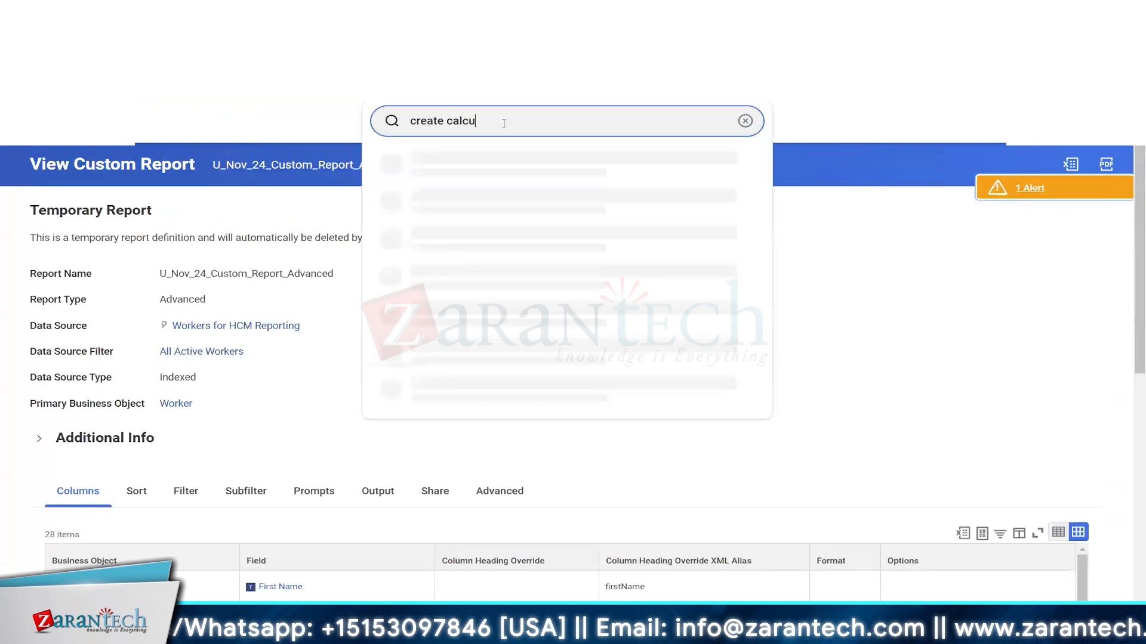
{"action": "left_click", "coordinate": [479, 158]}
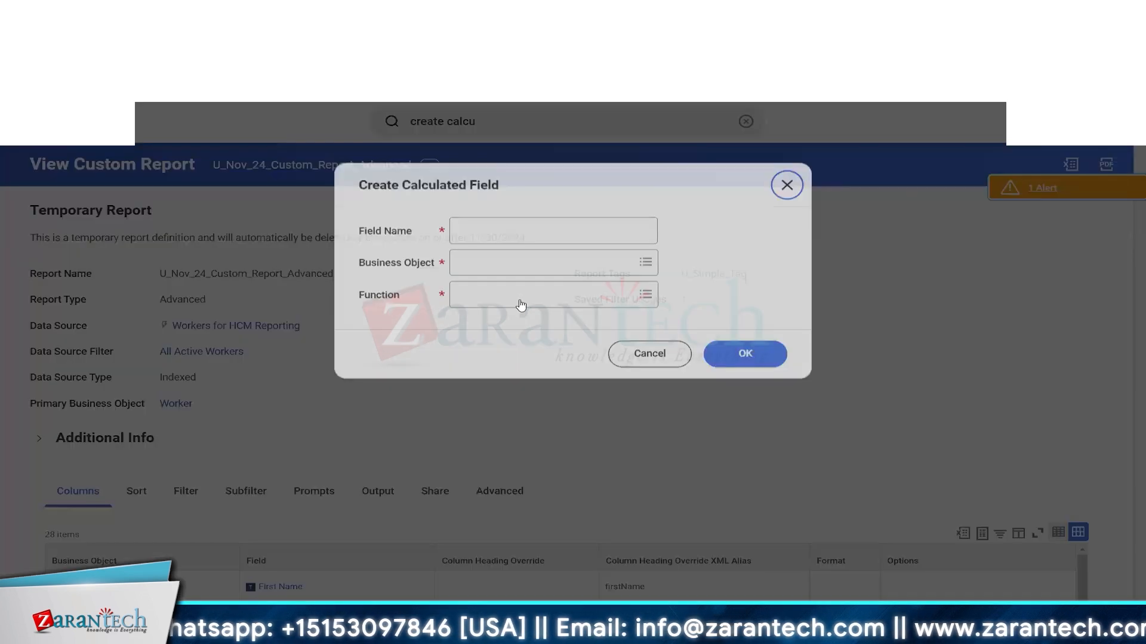
{"action": "left_click", "coordinate": [519, 295]}
{"action": "scroll", "coordinate": [525, 443], "scroll_direction": "down", "scroll_amount": 5}
{"action": "left_click", "coordinate": [525, 443]}
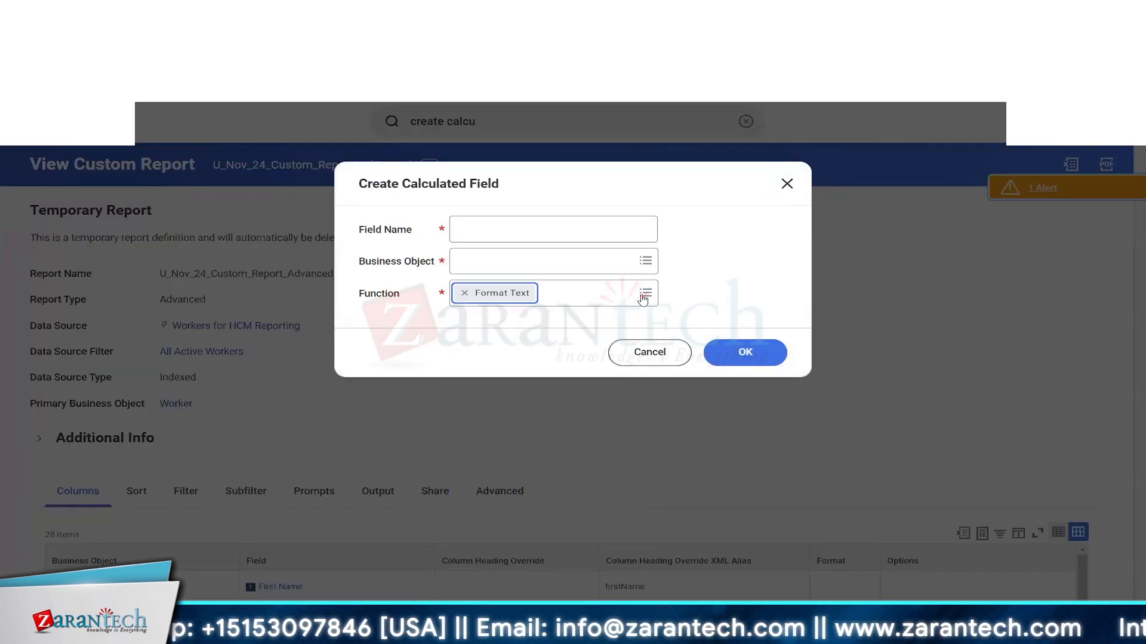
{"action": "left_click", "coordinate": [644, 294]}
{"action": "scroll", "coordinate": [549, 440], "scroll_direction": "down", "scroll_amount": 2}
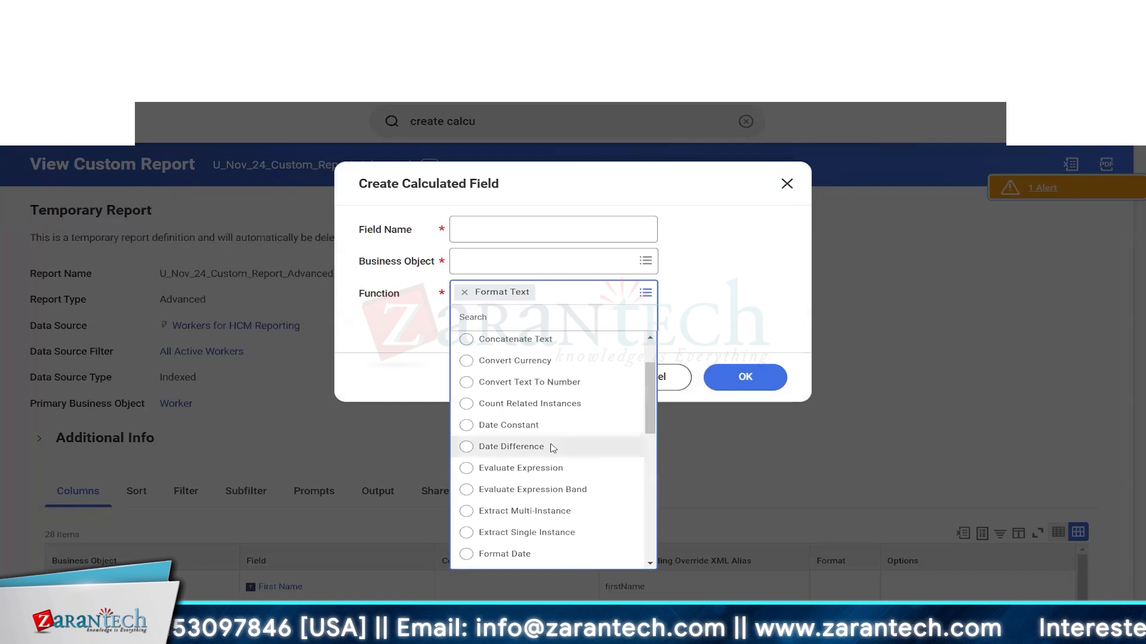
{"action": "scroll", "coordinate": [513, 442], "scroll_direction": "down", "scroll_amount": 3}
{"action": "left_click", "coordinate": [507, 442]}
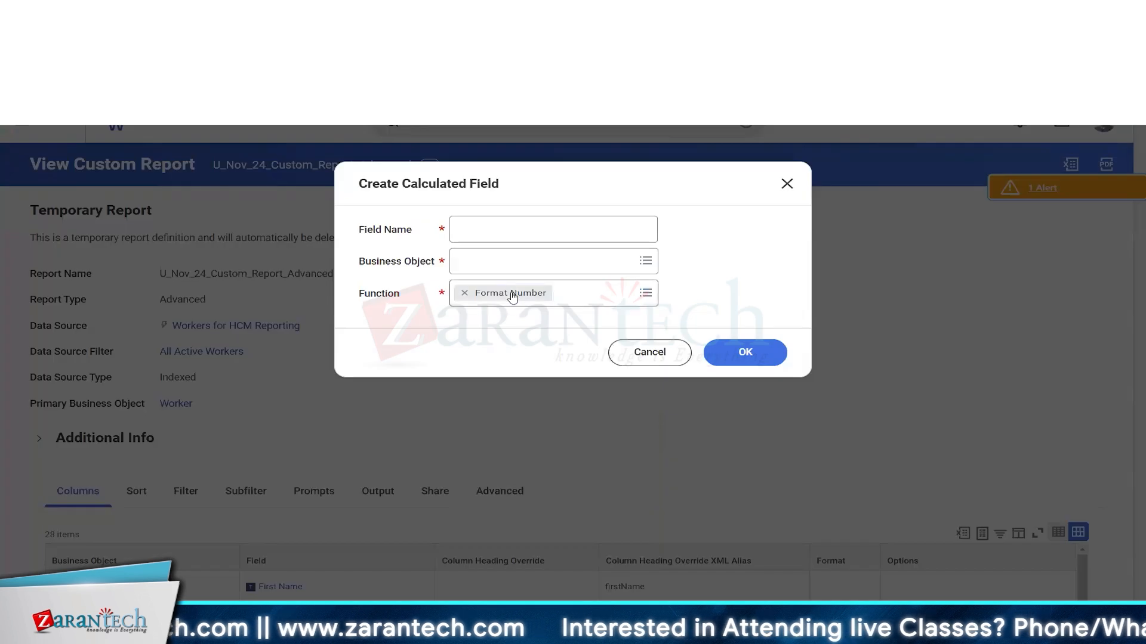
Step: Name the new calculated field "CF W FN year of svc", reusing the start of the copied field name
{"action": "left_click", "coordinate": [500, 230]}
{"action": "key", "text": "ctrl+v"}
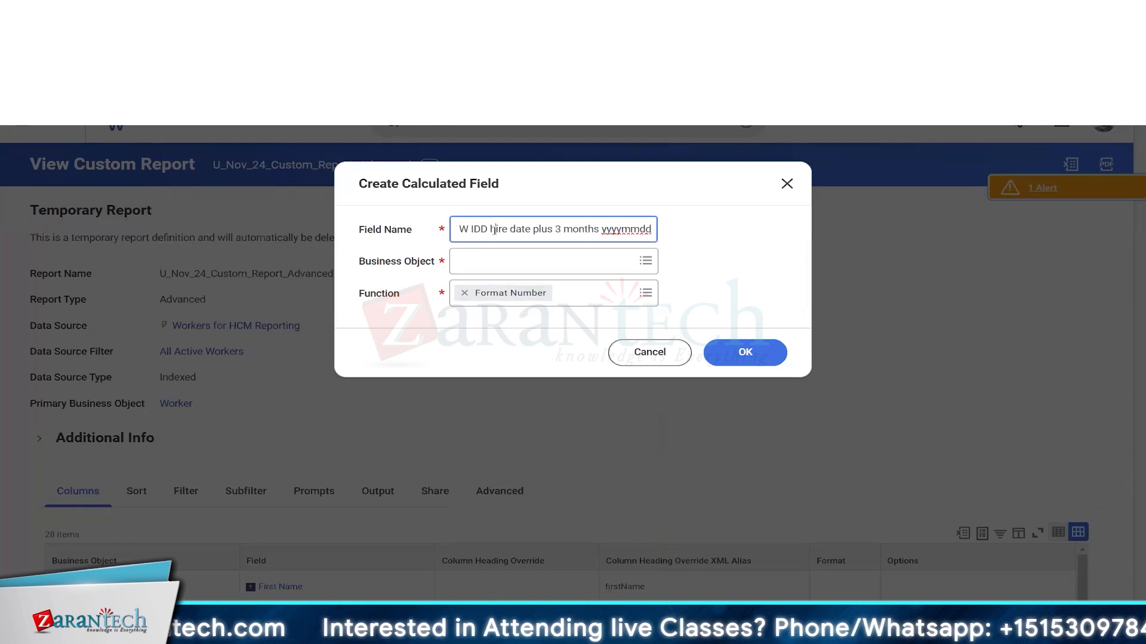
{"action": "key", "text": "BackSpace"}
{"action": "key", "text": "BackSpace"}
{"action": "key", "text": "BackSpace"}
{"action": "key", "text": "BackSpace"}
{"action": "key", "text": "BackSpace"}
{"action": "key", "text": "BackSpace"}
{"action": "key", "text": "BackSpace"}
{"action": "key", "text": "BackSpace"}
{"action": "key", "text": "BackSpace"}
{"action": "key", "text": "BackSpace"}
{"action": "key", "text": "BackSpace"}
{"action": "key", "text": "BackSpace"}
{"action": "key", "text": "BackSpace"}
{"action": "key", "text": "BackSpace"}
{"action": "key", "text": "BackSpace"}
{"action": "key", "text": "BackSpace"}
{"action": "key", "text": "BackSpace"}
{"action": "key", "text": "BackSpace"}
{"action": "key", "text": "BackSpace"}
{"action": "key", "text": "BackSpace"}
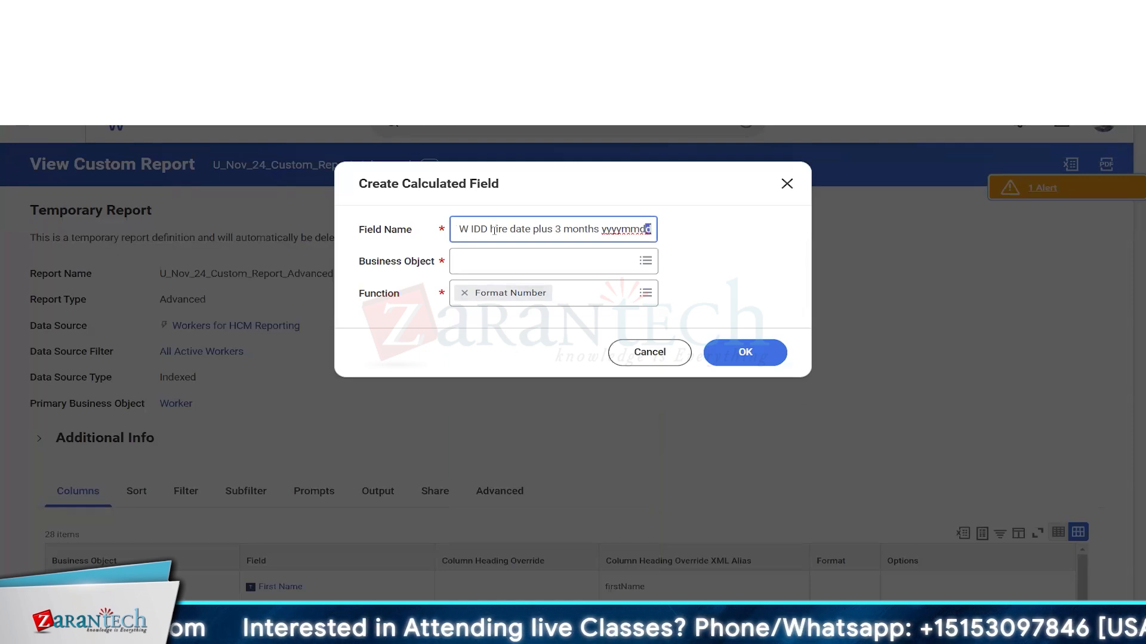
{"action": "type", "text": "FN"}
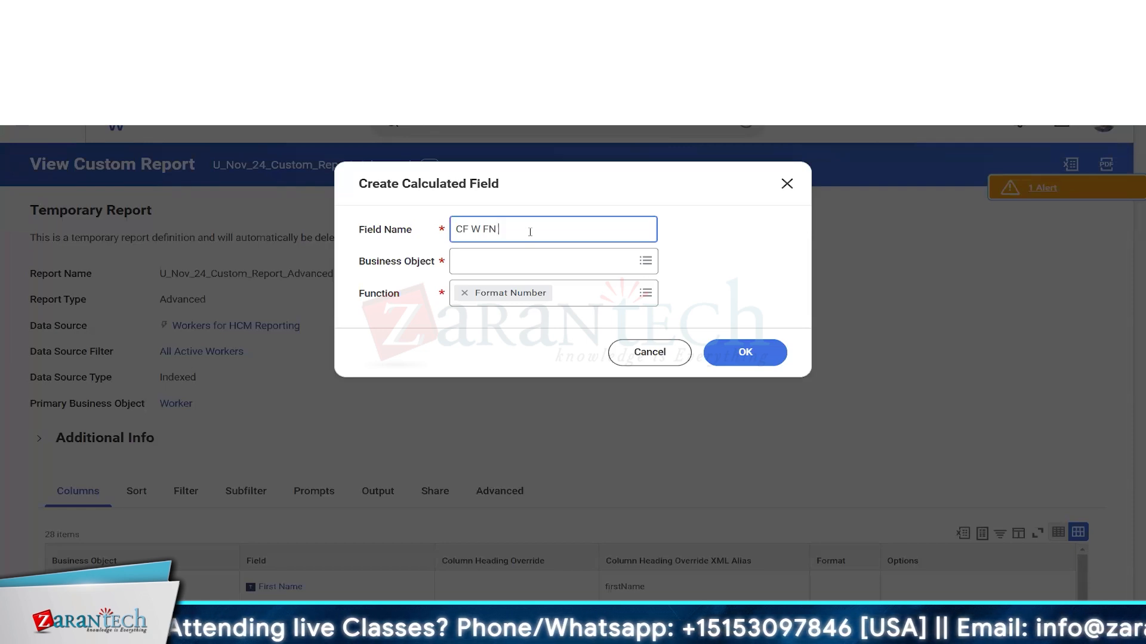
{"action": "type", "text": " year of svc"}
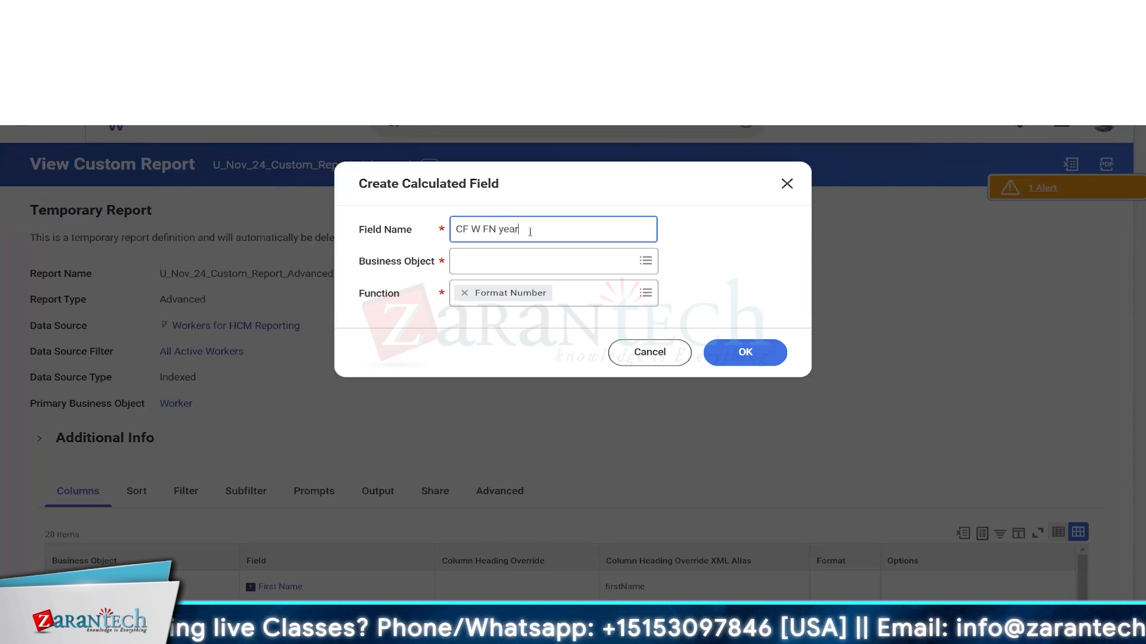
Step: Set the business object to Worker and continue to the Format Number definition
{"action": "left_click", "coordinate": [564, 265]}
{"action": "type", "text": "worker"}
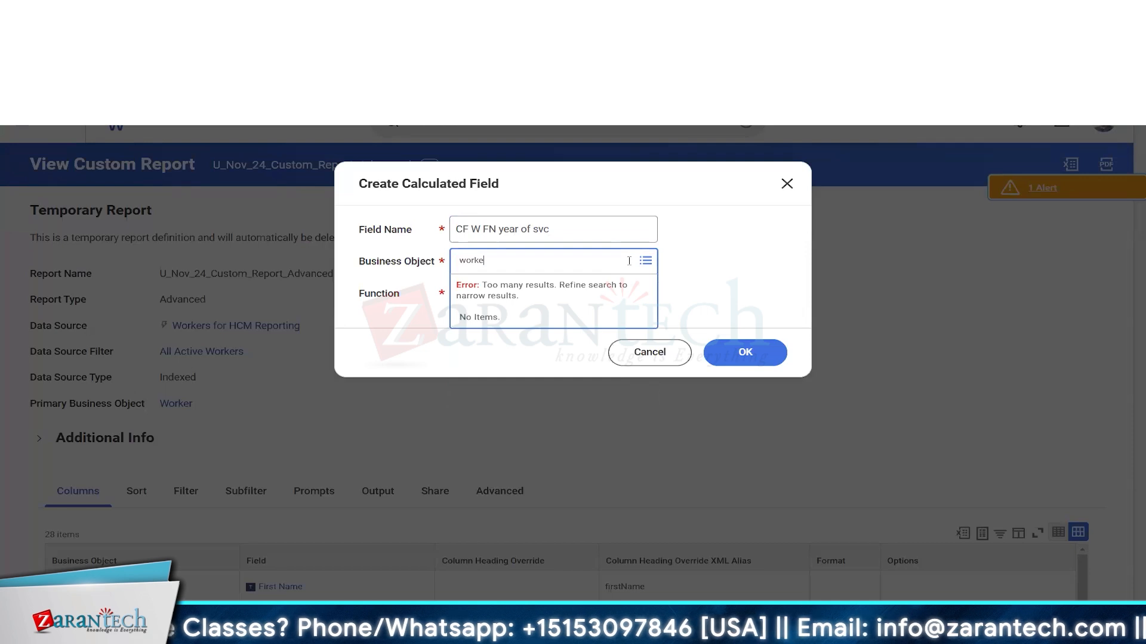
{"action": "left_click", "coordinate": [745, 353]}
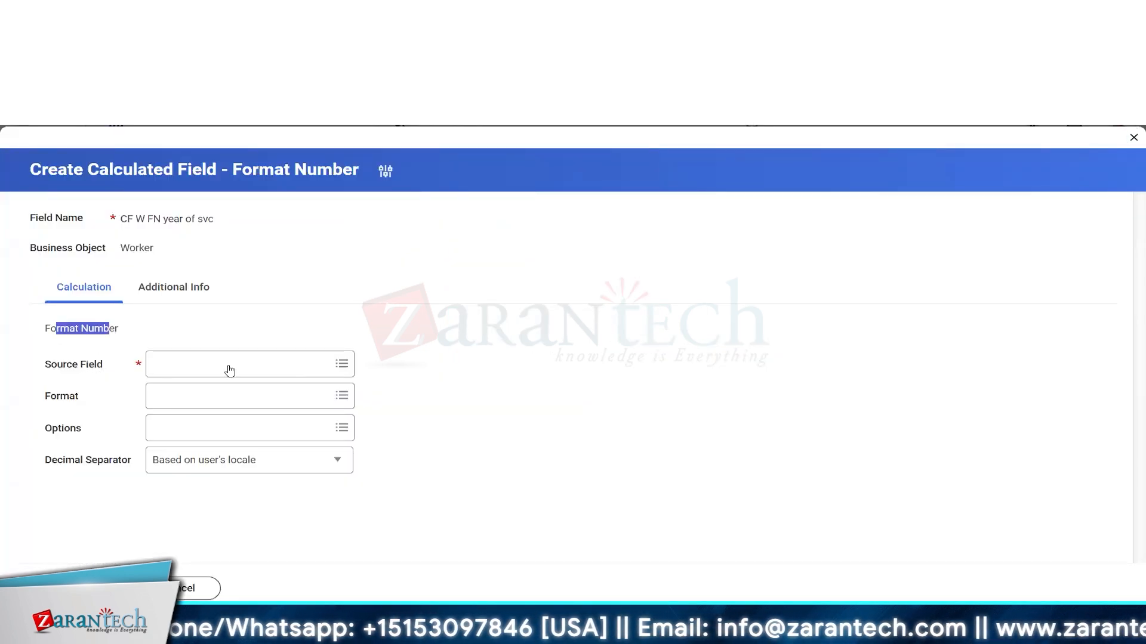
Step: Set the source field of the Format Number calculation to Years of Service
{"action": "left_click", "coordinate": [229, 365]}
{"action": "type", "text": "yea"}
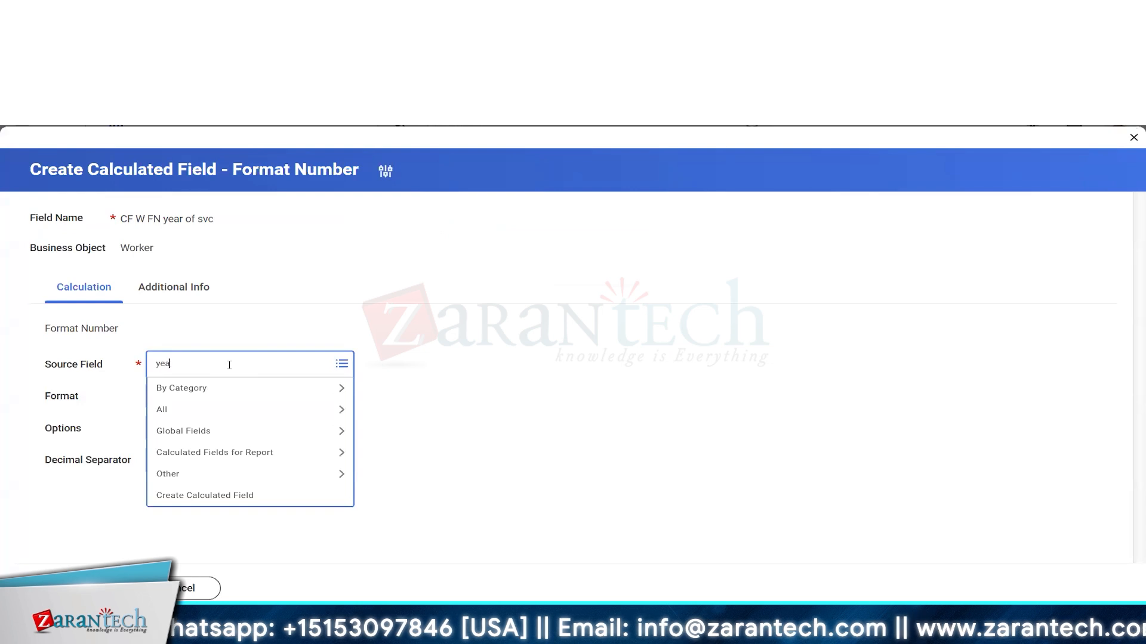
{"action": "type", "text": "r of ser"}
{"action": "key", "text": "Return"}
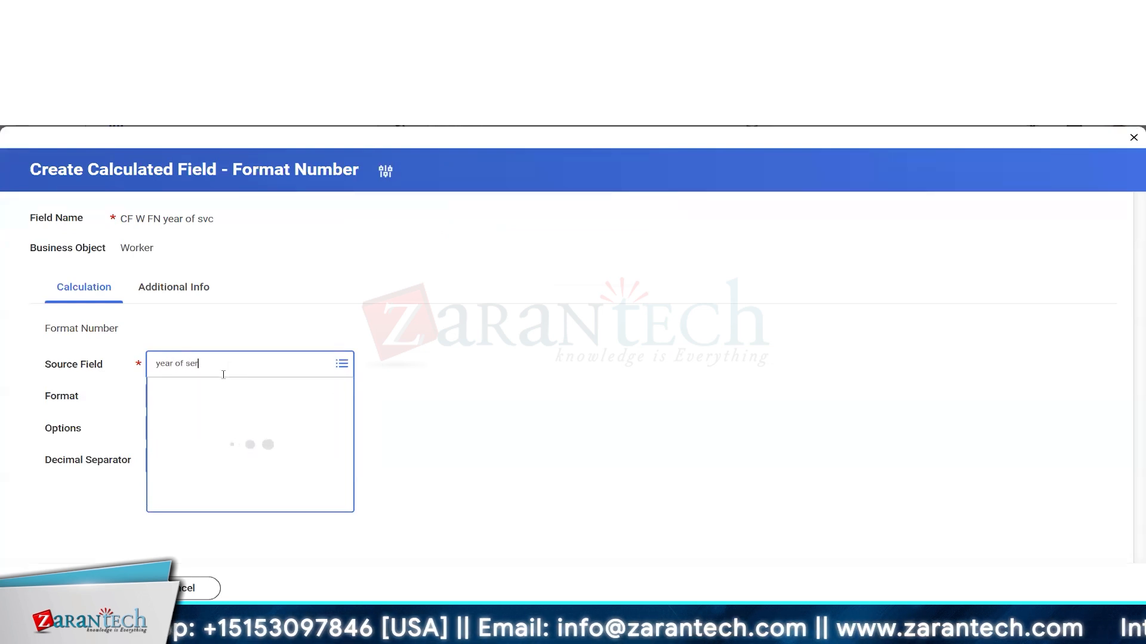
{"action": "left_click", "coordinate": [229, 419]}
Step: Set the number format of the year of service calculation to #,##0.000%;(#,##0.000%) from the full list of formats
{"action": "left_click", "coordinate": [250, 396]}
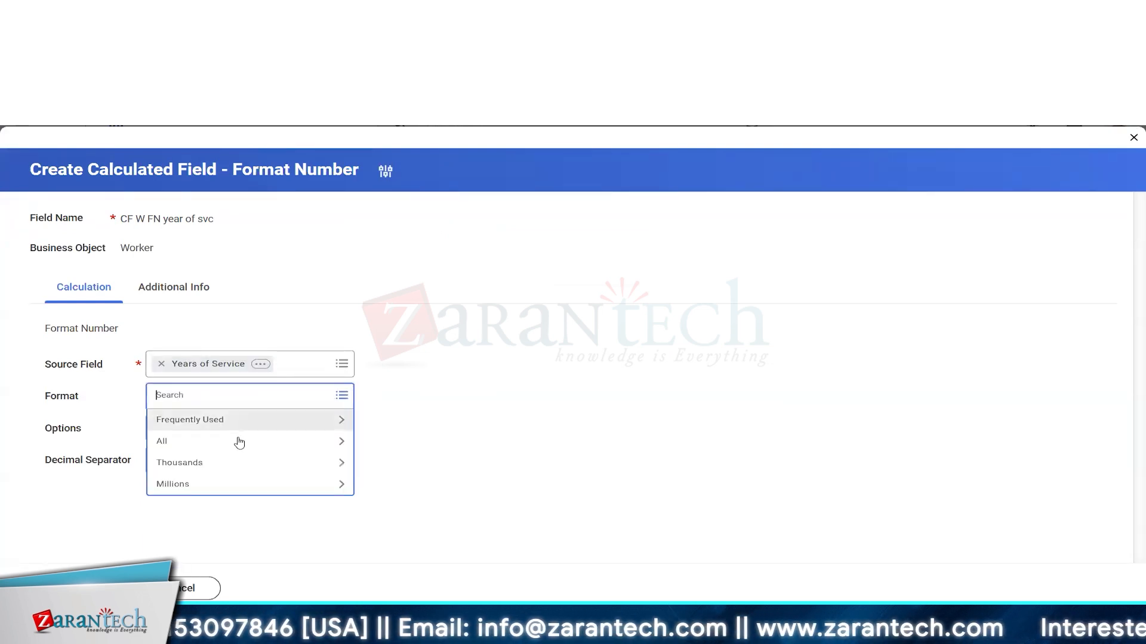
{"action": "left_click", "coordinate": [238, 442]}
{"action": "scroll", "coordinate": [256, 504], "scroll_direction": "down", "scroll_amount": 3}
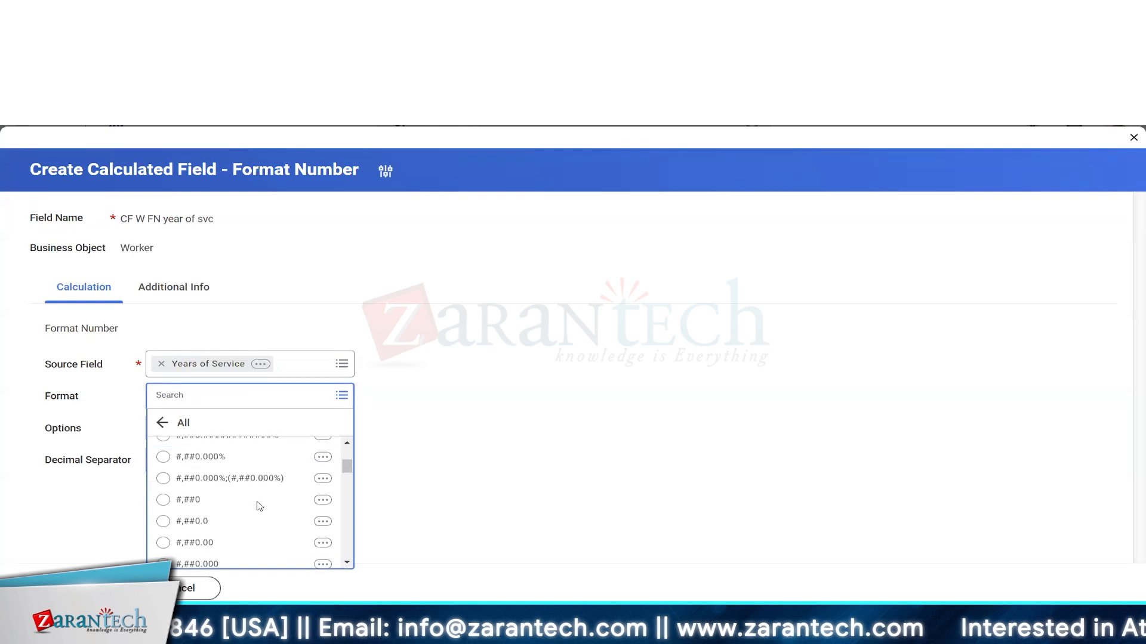
{"action": "scroll", "coordinate": [258, 505], "scroll_direction": "down", "scroll_amount": 2}
{"action": "scroll", "coordinate": [259, 506], "scroll_direction": "down", "scroll_amount": 5}
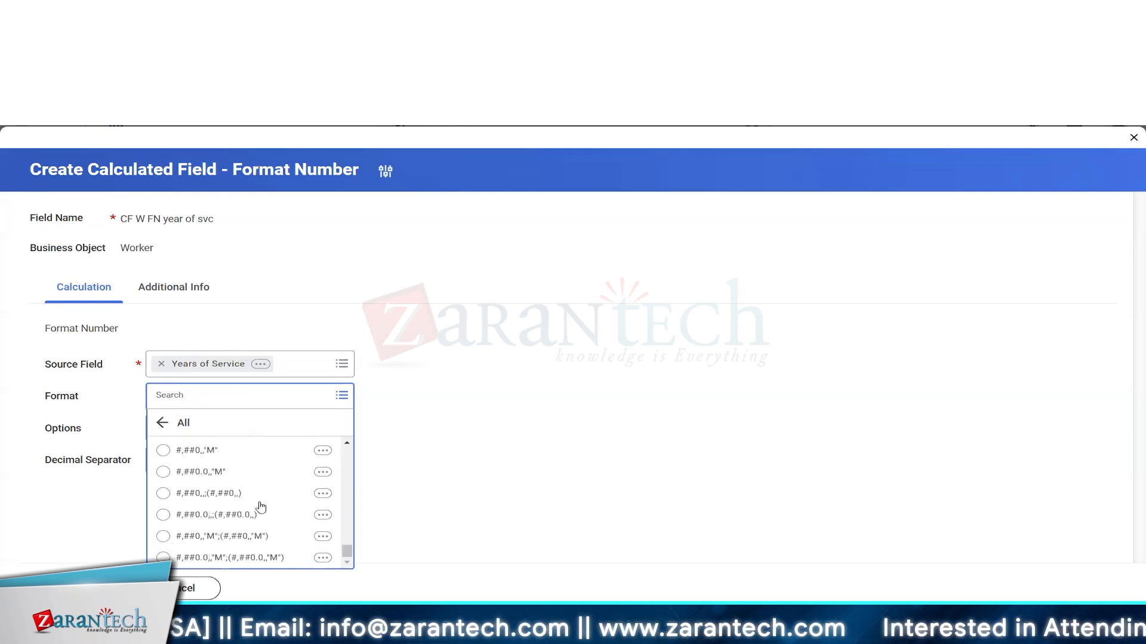
{"action": "scroll", "coordinate": [260, 506], "scroll_direction": "up", "scroll_amount": 10}
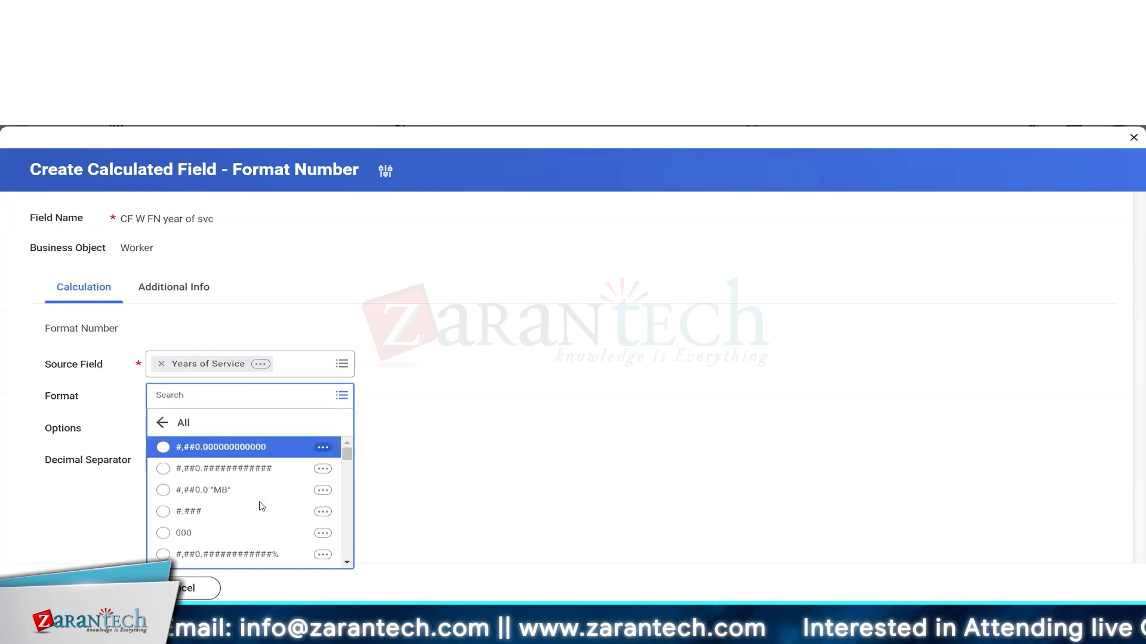
{"action": "scroll", "coordinate": [256, 510], "scroll_direction": "down", "scroll_amount": 10}
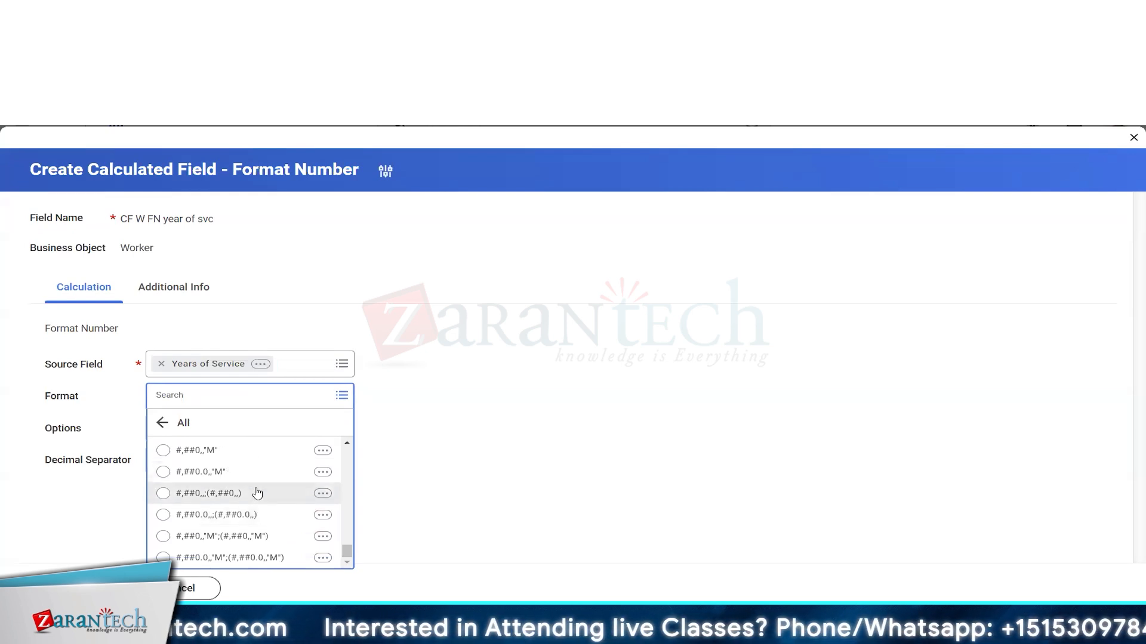
{"action": "scroll", "coordinate": [256, 497], "scroll_direction": "up", "scroll_amount": 10}
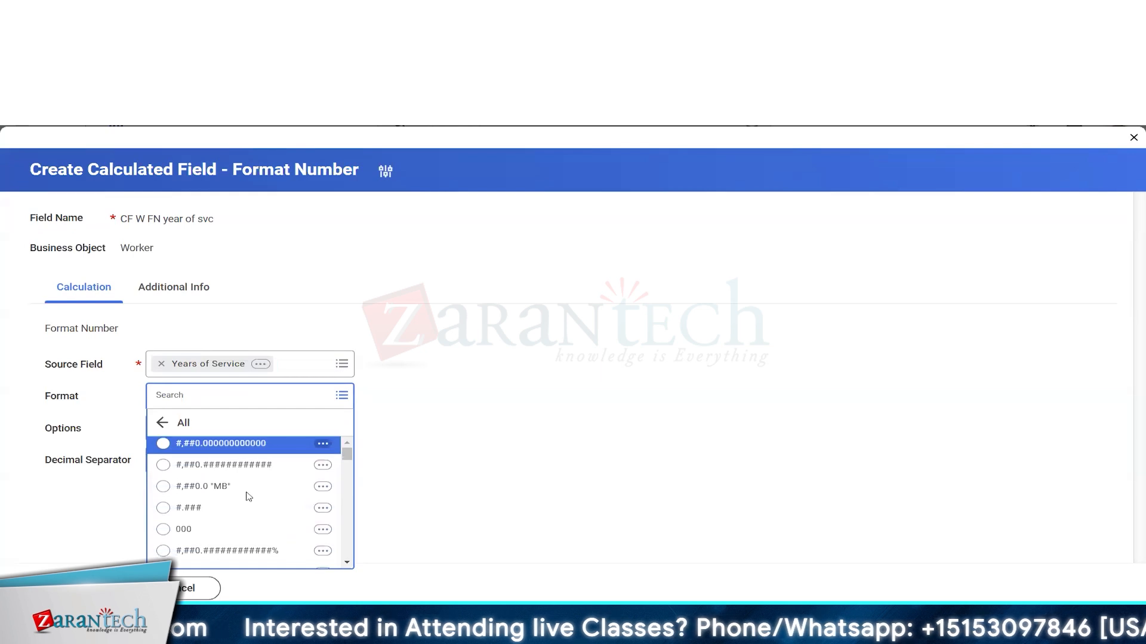
{"action": "scroll", "coordinate": [247, 497], "scroll_direction": "down", "scroll_amount": 10}
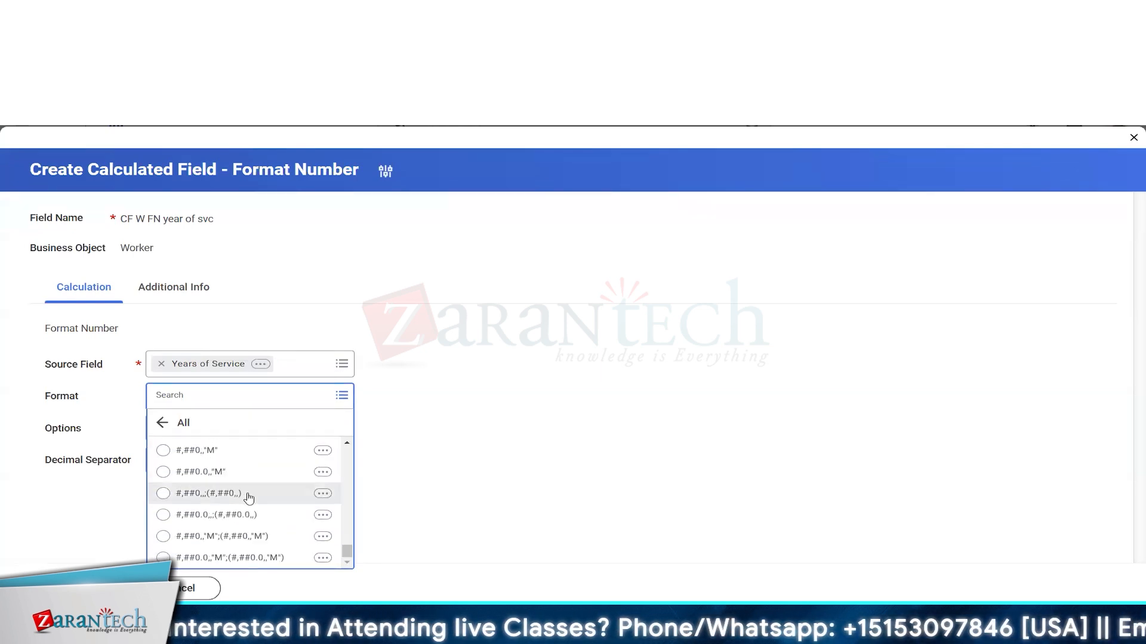
{"action": "scroll", "coordinate": [250, 498], "scroll_direction": "up", "scroll_amount": 3}
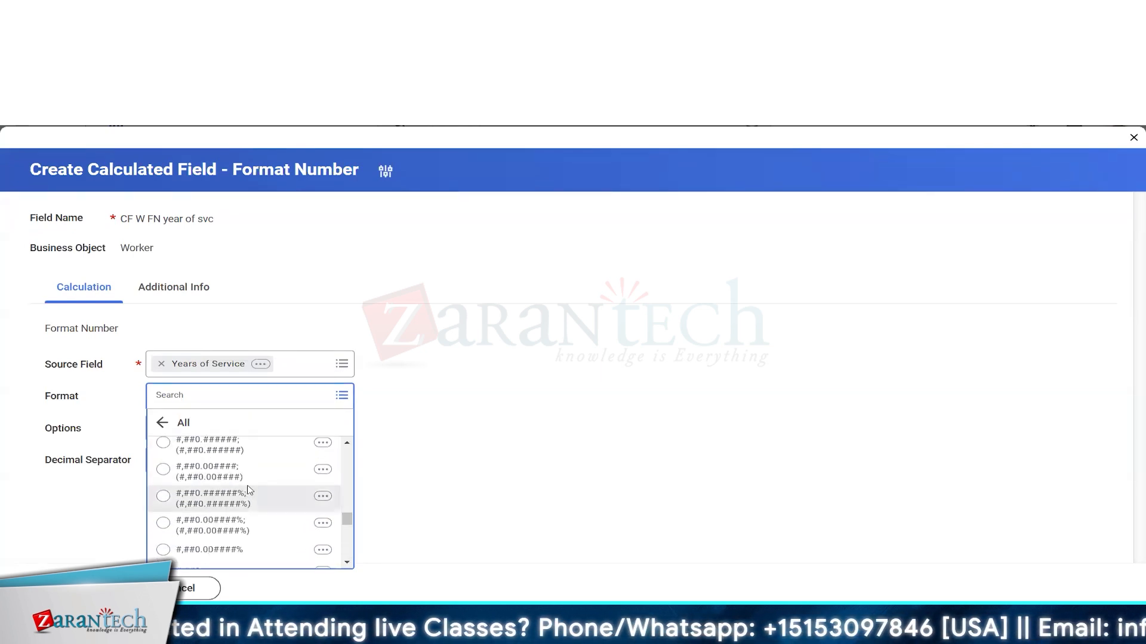
{"action": "scroll", "coordinate": [249, 490], "scroll_direction": "up", "scroll_amount": 3}
{"action": "left_click", "coordinate": [239, 511]}
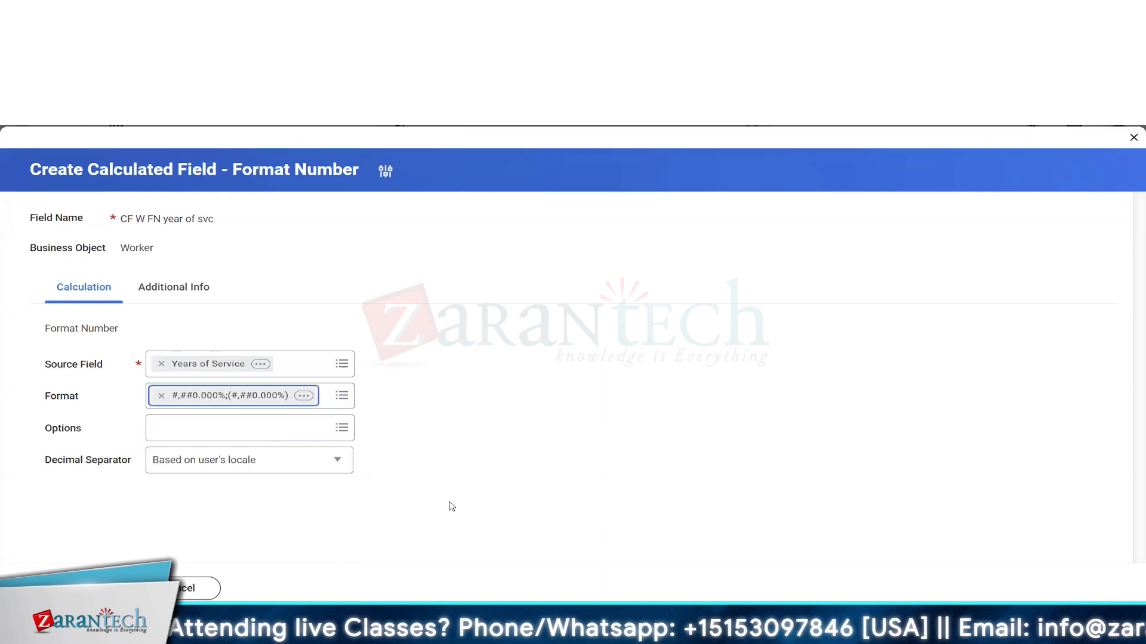
{"action": "left_click", "coordinate": [342, 428]}
{"action": "left_click", "coordinate": [164, 404]}
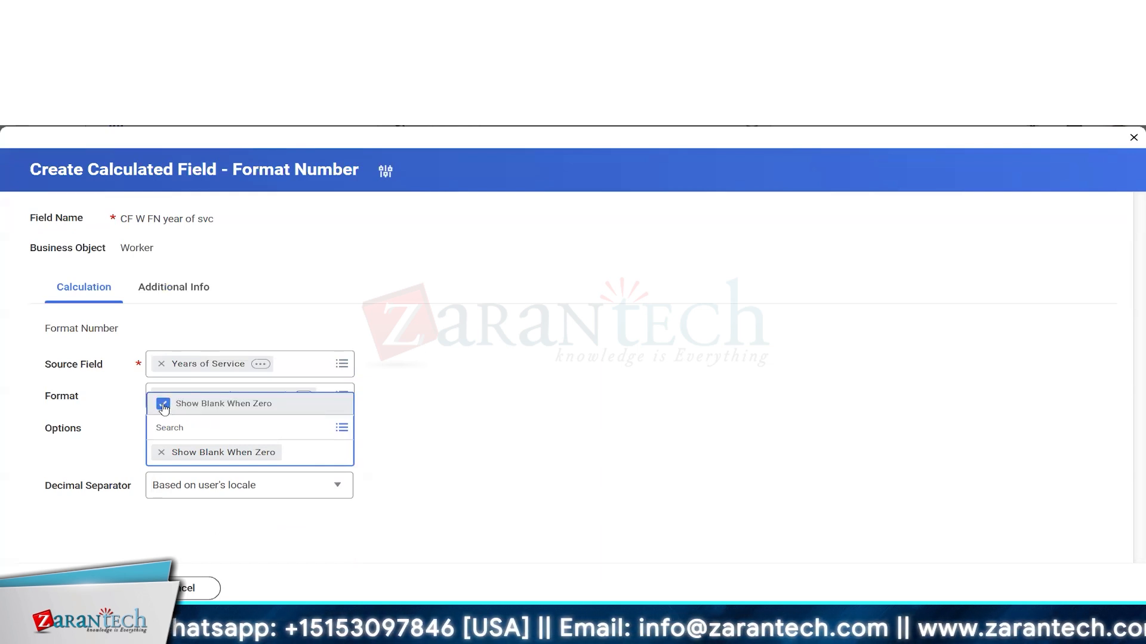
{"action": "left_click", "coordinate": [161, 452]}
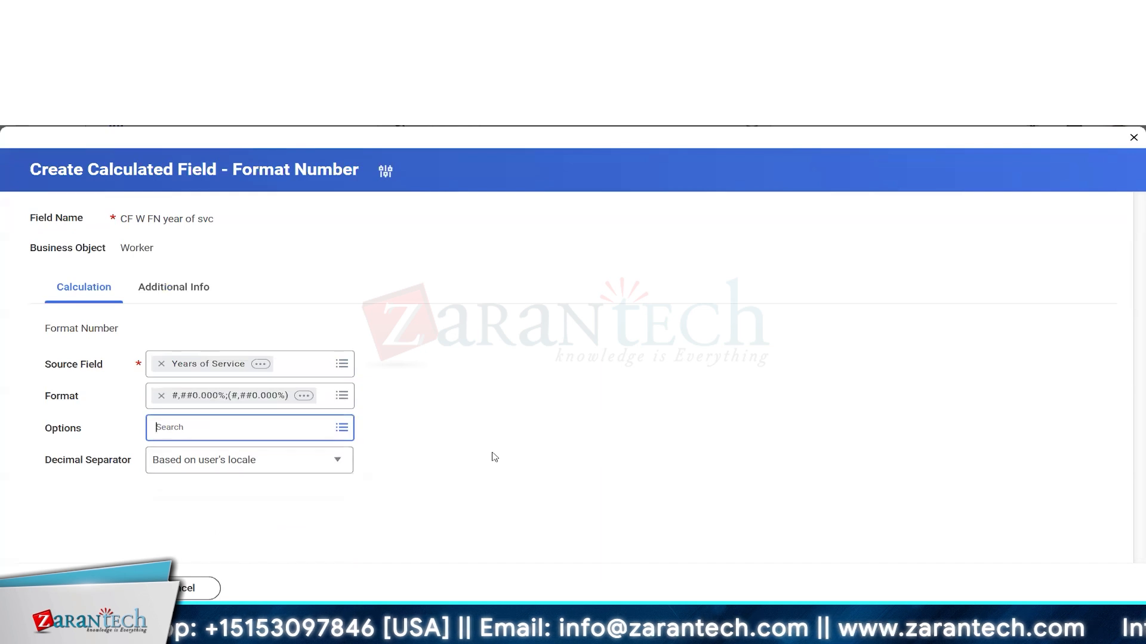
{"action": "left_click", "coordinate": [493, 458]}
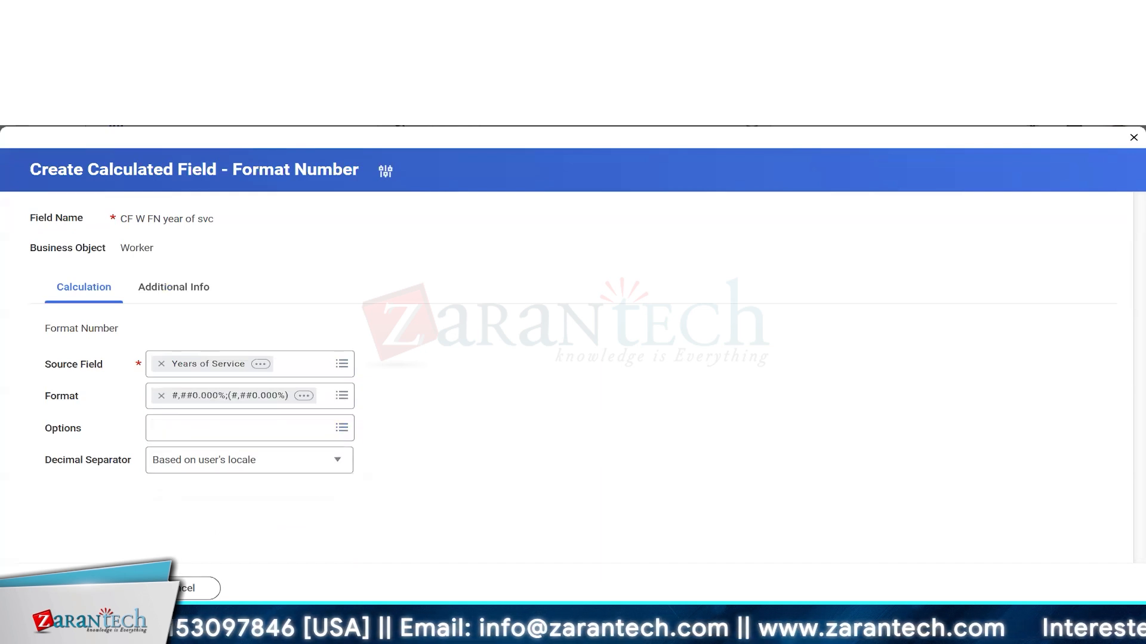
Step: Save the Format Number calculated field and open the report U_Nov_24_Custom_Report_Advanced for editing
{"action": "left_click", "coordinate": [102, 588]}
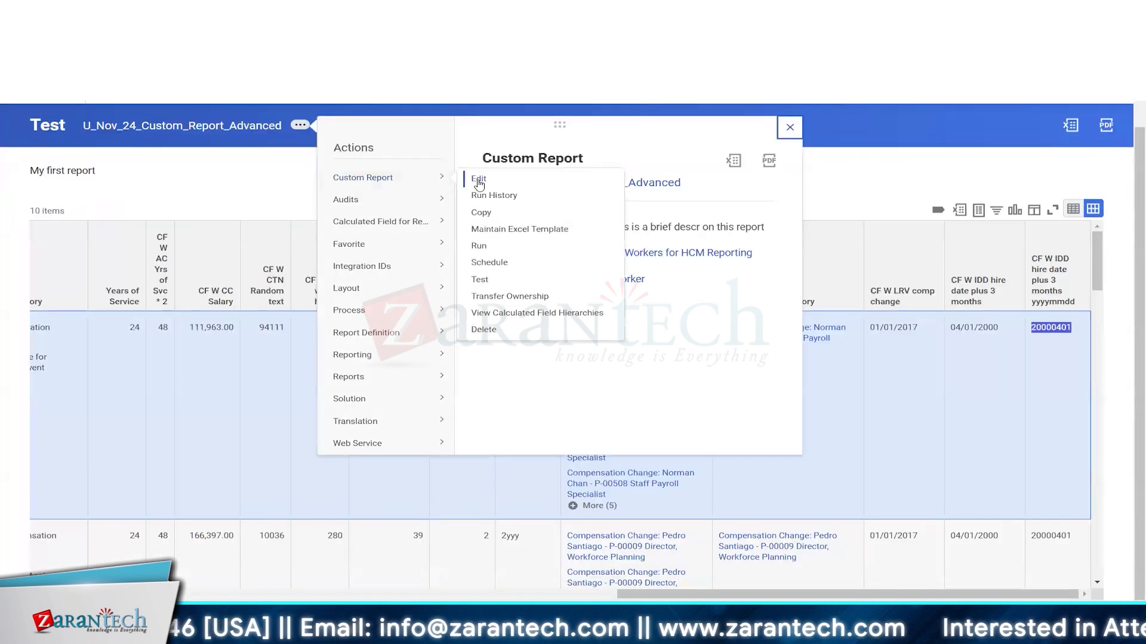
{"action": "left_click", "coordinate": [478, 180]}
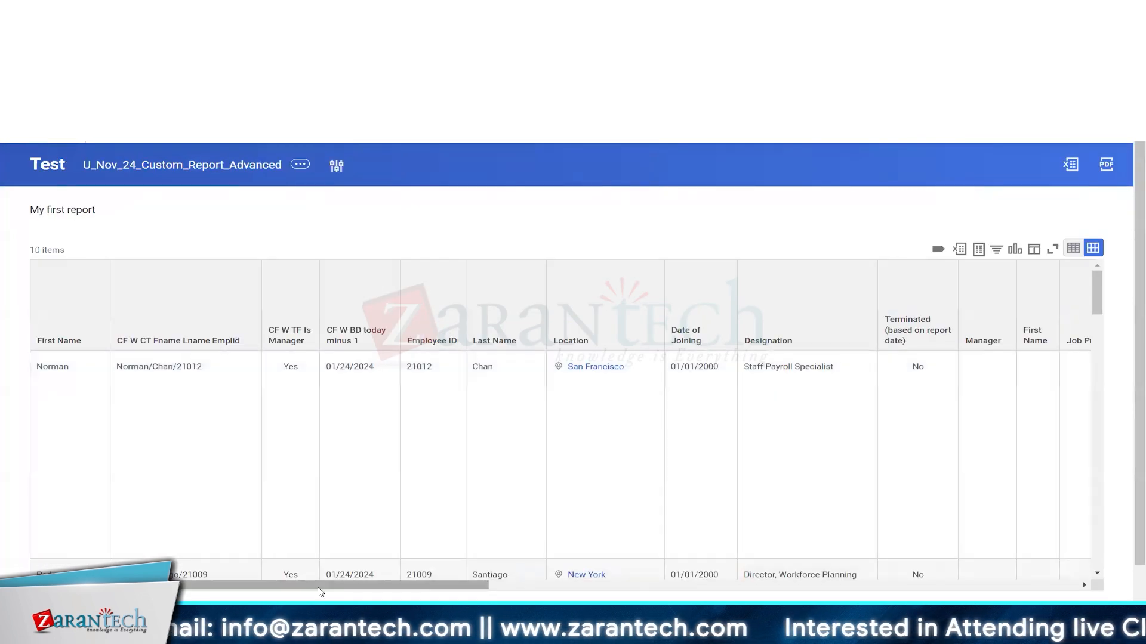
Step: Examine the CF W FN year of svc column in the report output and the format set in its calculated field definition
{"action": "left_click_drag", "start_coordinate": [351, 587], "coordinate": [997, 585]}
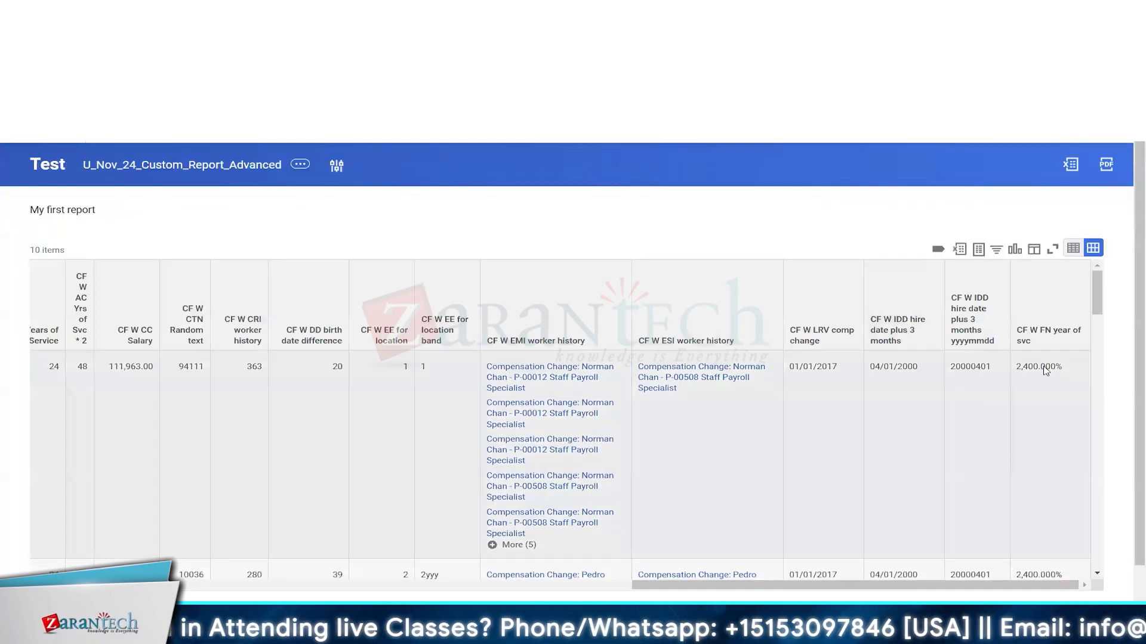
{"action": "double_click", "coordinate": [1045, 368]}
{"action": "left_click", "coordinate": [1045, 367]}
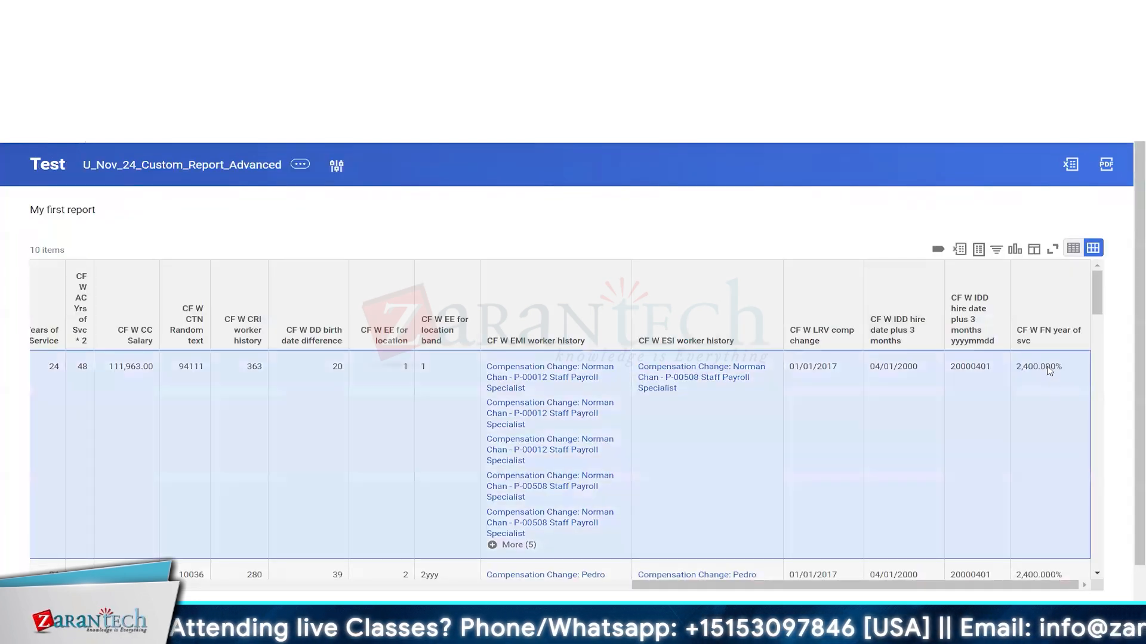
{"action": "left_click_drag", "start_coordinate": [1017, 368], "coordinate": [1040, 380]}
{"action": "left_click", "coordinate": [1031, 375]}
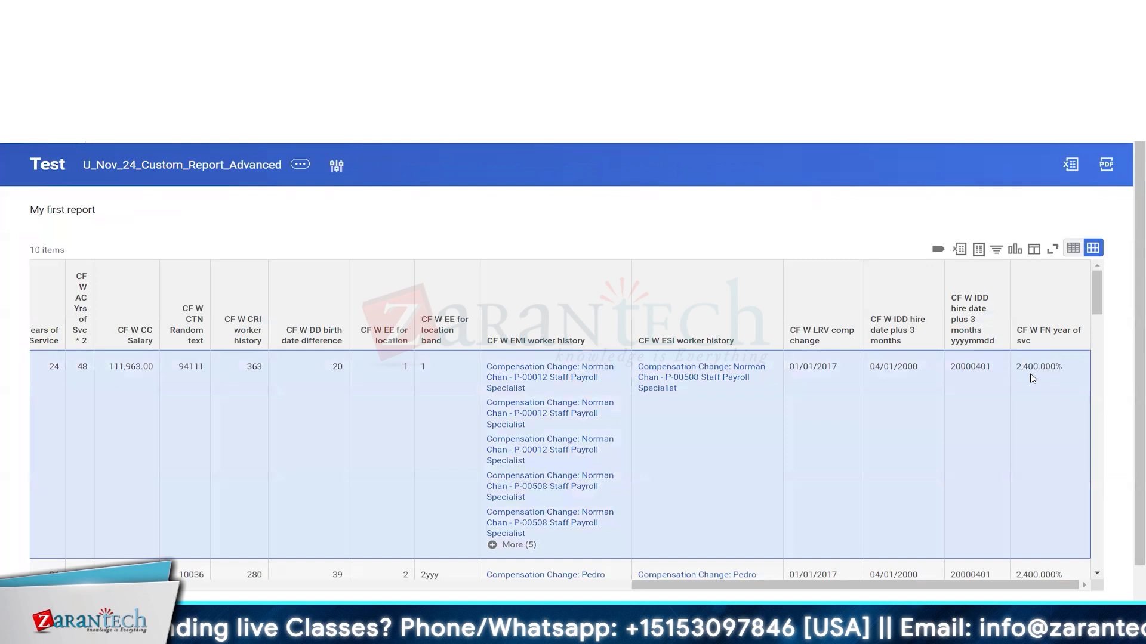
{"action": "double_click", "coordinate": [1063, 372]}
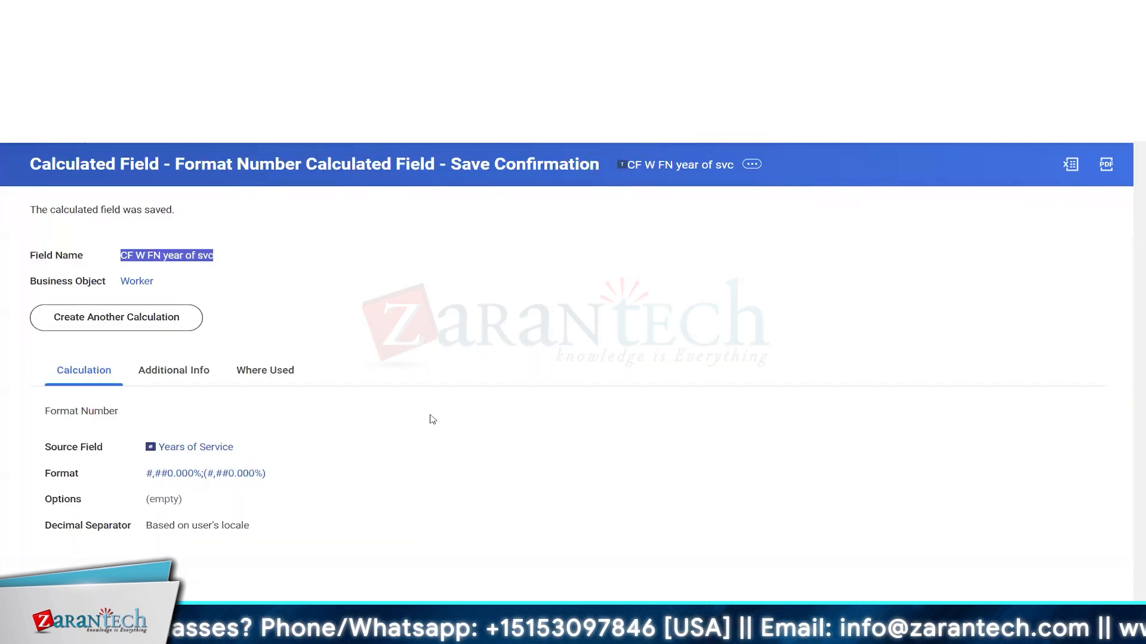
{"action": "left_click", "coordinate": [367, 464]}
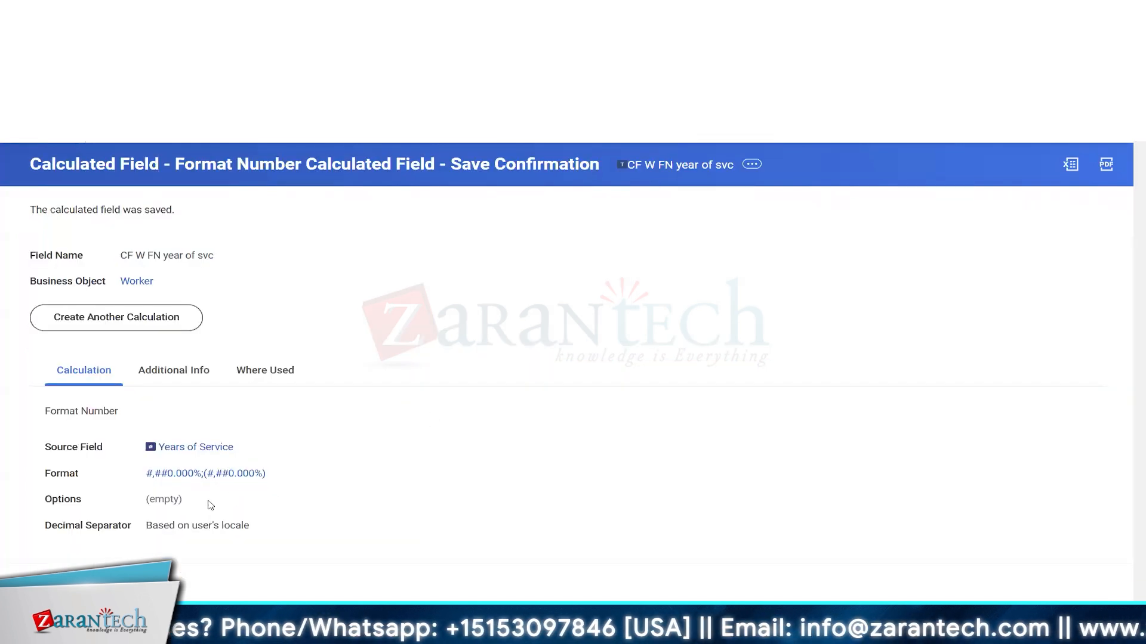
{"action": "double_click", "coordinate": [102, 474]}
{"action": "mouse_move", "coordinate": [287, 478]}
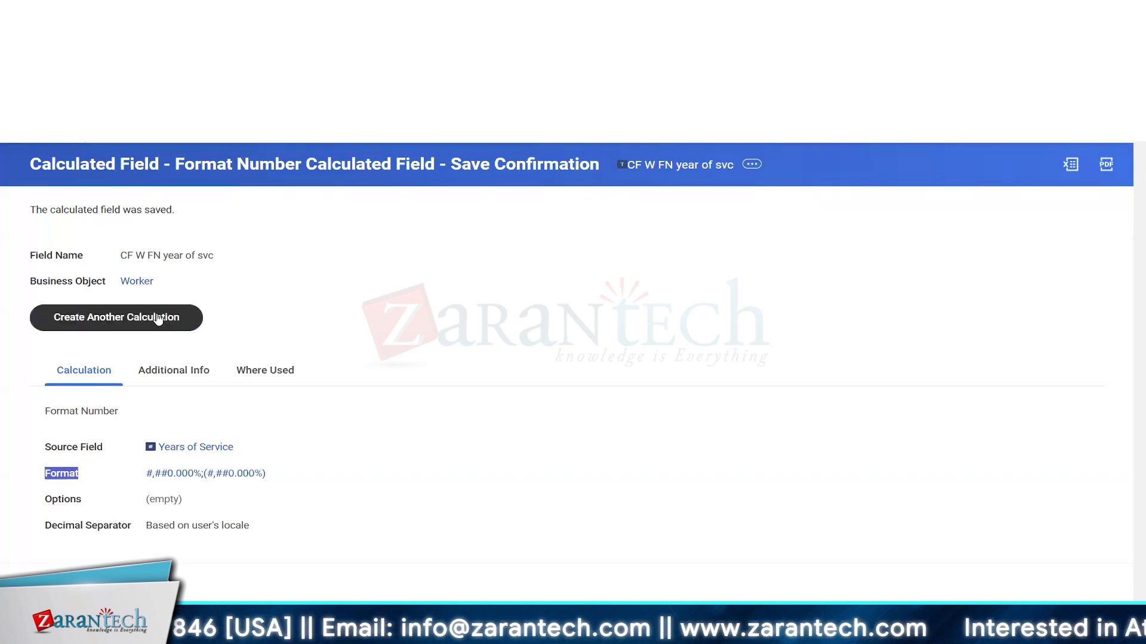
Step: Start another calculated field with the Format Text function and name it "CF W FT name", reusing the start of the copied field name
{"action": "scroll", "coordinate": [525, 441], "scroll_direction": "down", "scroll_amount": 3}
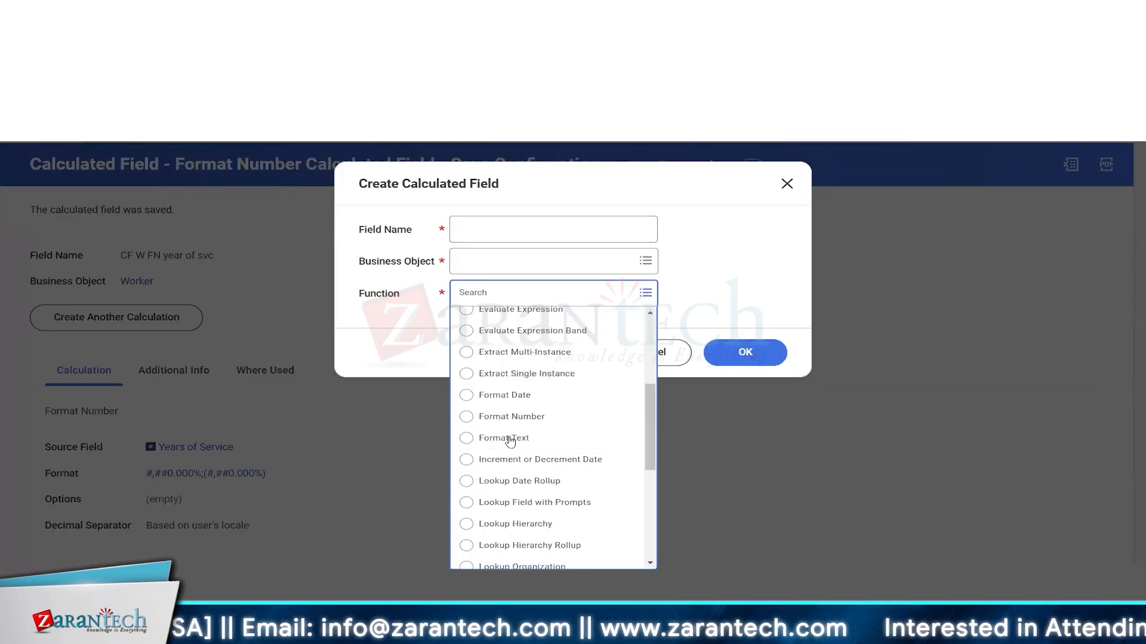
{"action": "left_click", "coordinate": [510, 439]}
{"action": "left_click", "coordinate": [492, 232]}
{"action": "type", "text": "CF W FN year of svc"}
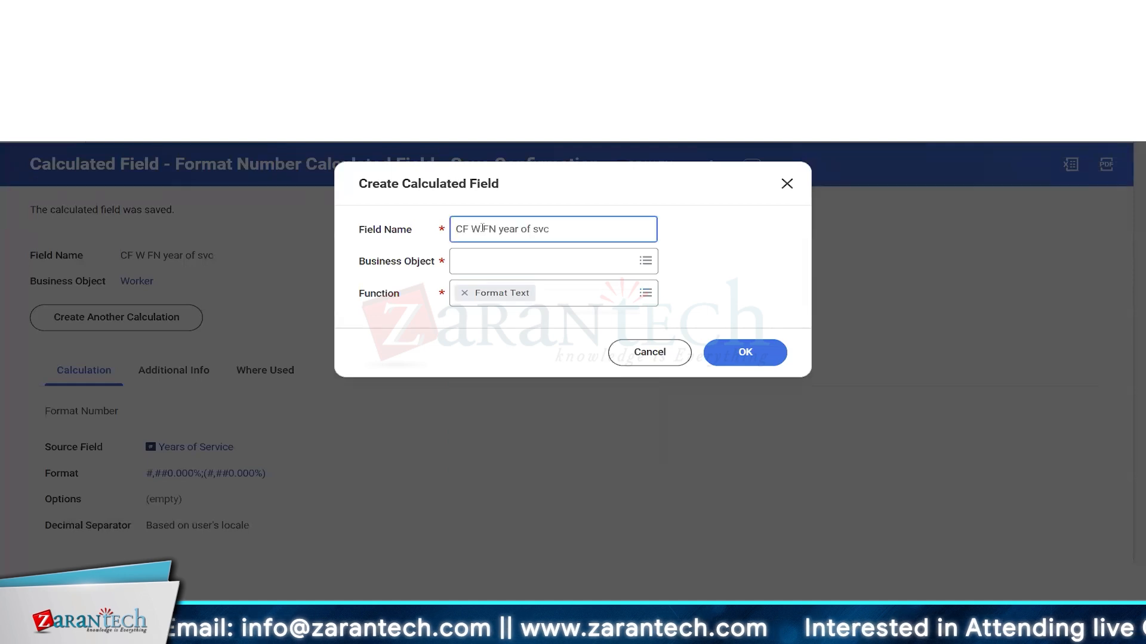
{"action": "key", "text": "BackSpace"}
{"action": "key", "text": "BackSpace"}
{"action": "key", "text": "BackSpace"}
{"action": "key", "text": "BackSpace"}
{"action": "key", "text": "BackSpace"}
{"action": "key", "text": "BackSpace"}
{"action": "key", "text": "BackSpace"}
{"action": "key", "text": "BackSpace"}
{"action": "key", "text": "BackSpace"}
{"action": "key", "text": "BackSpace"}
{"action": "key", "text": "BackSpace"}
{"action": "key", "text": "BackSpace"}
{"action": "key", "text": "BackSpace"}
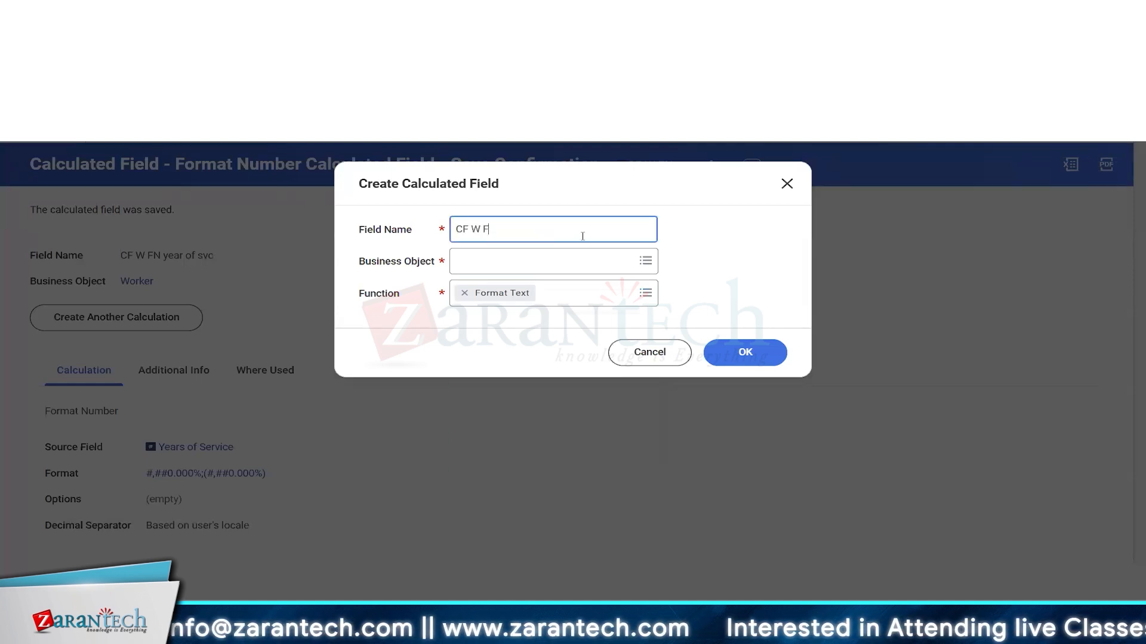
{"action": "type", "text": "T name"}
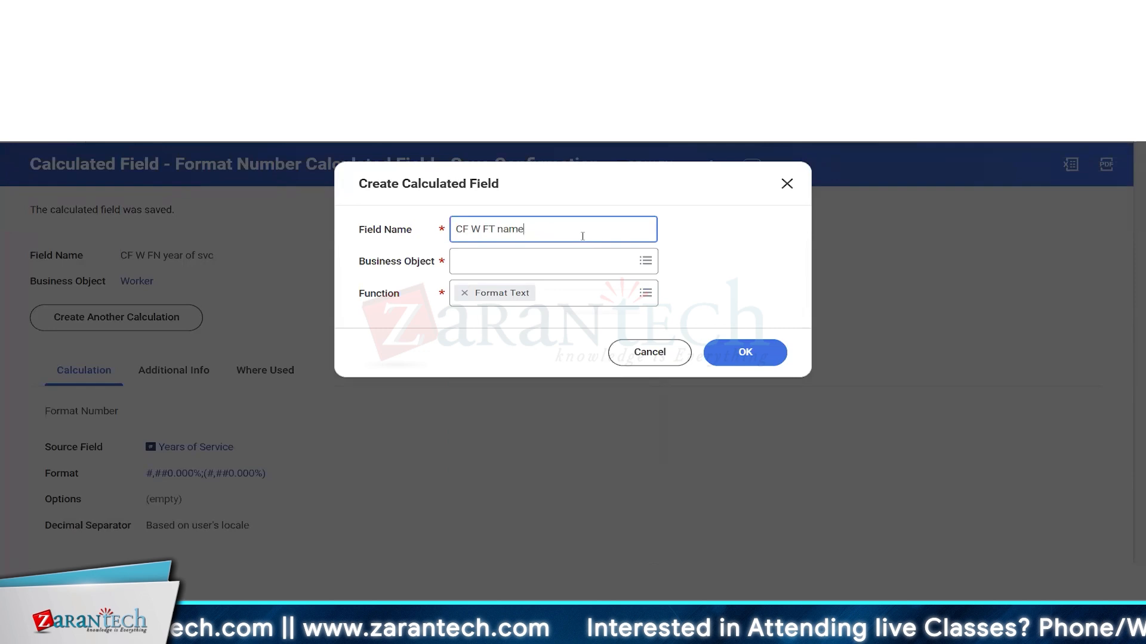
Step: Set the business object to Worker and continue to the Format Text definition
{"action": "key", "text": "Tab"}
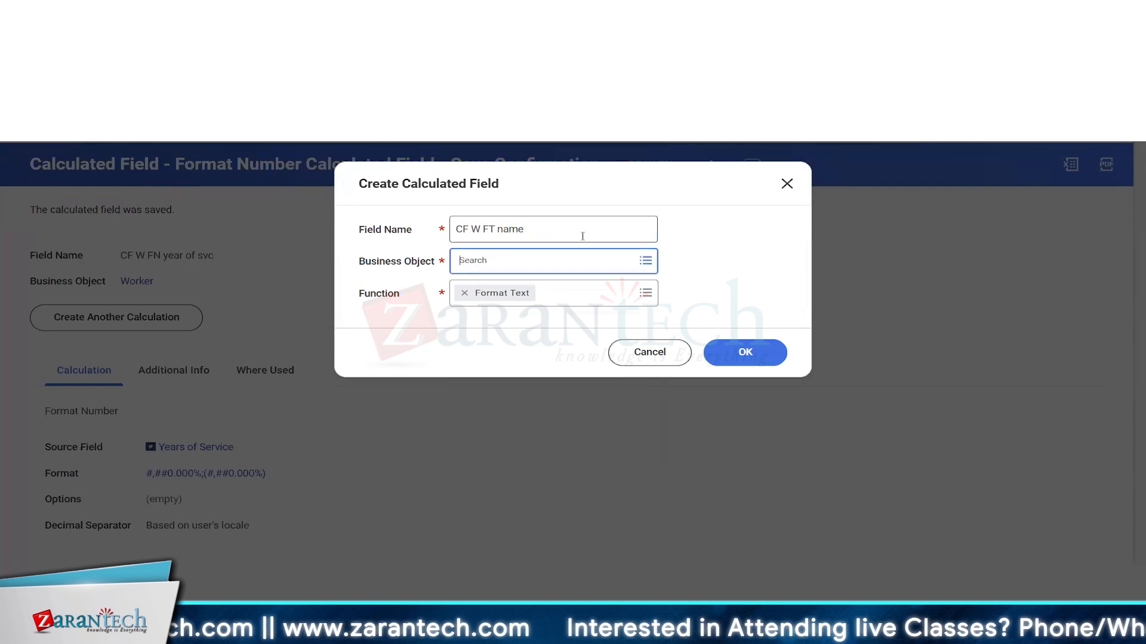
{"action": "type", "text": "worker"}
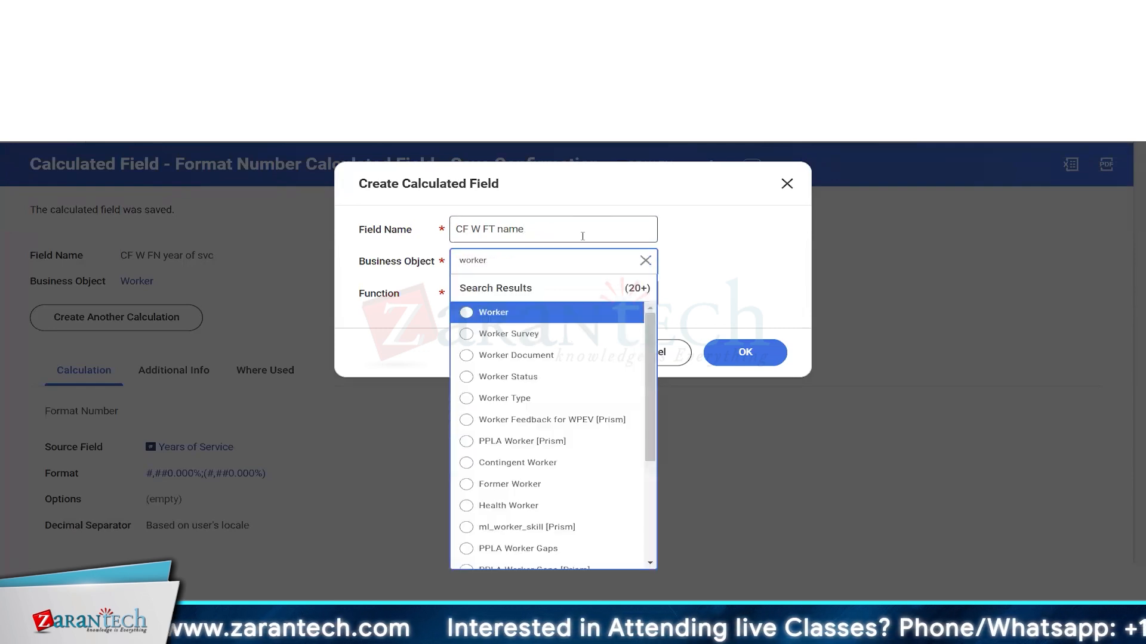
{"action": "key", "text": "Return"}
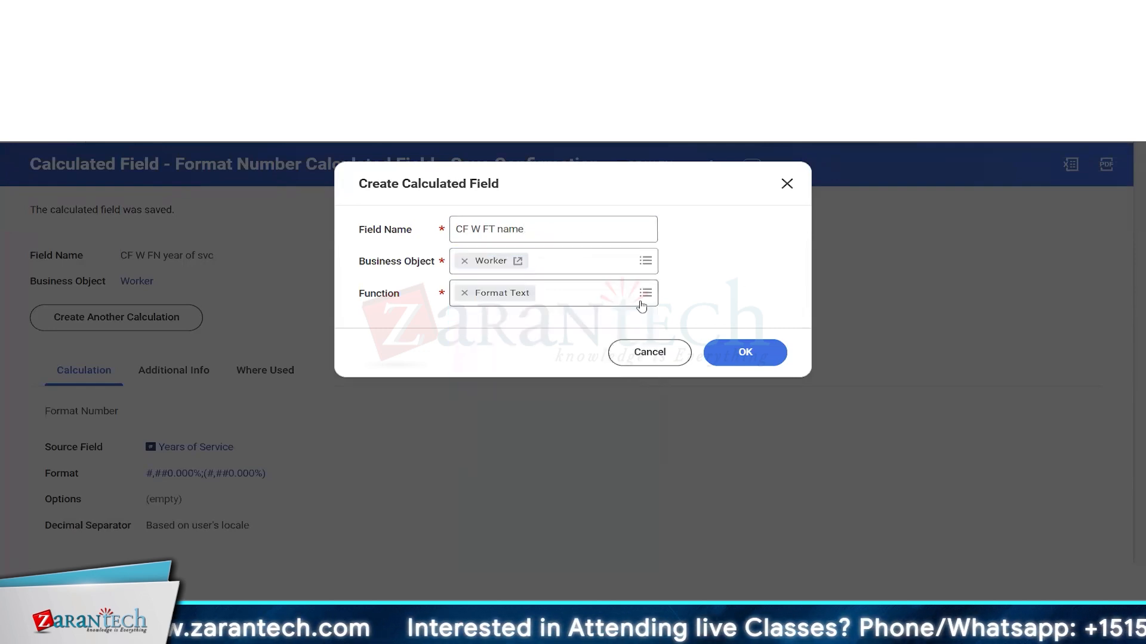
{"action": "left_click", "coordinate": [740, 357]}
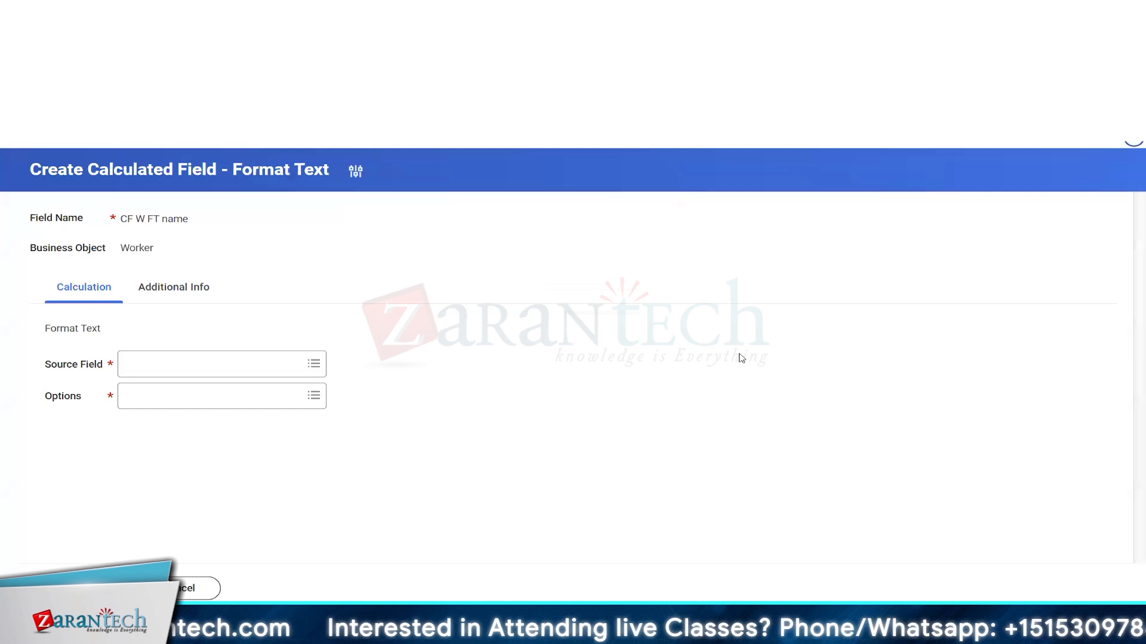
Step: Set the source field of the Format Text calculation to Full Name
{"action": "left_click", "coordinate": [160, 364]}
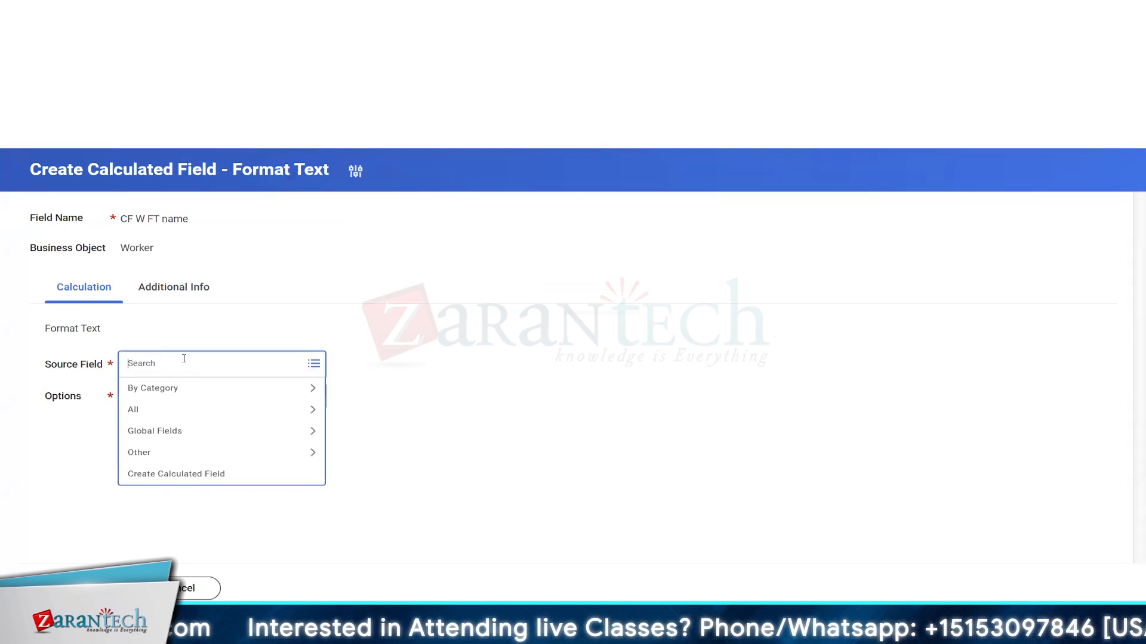
{"action": "type", "text": "full name"}
{"action": "key", "text": "Return"}
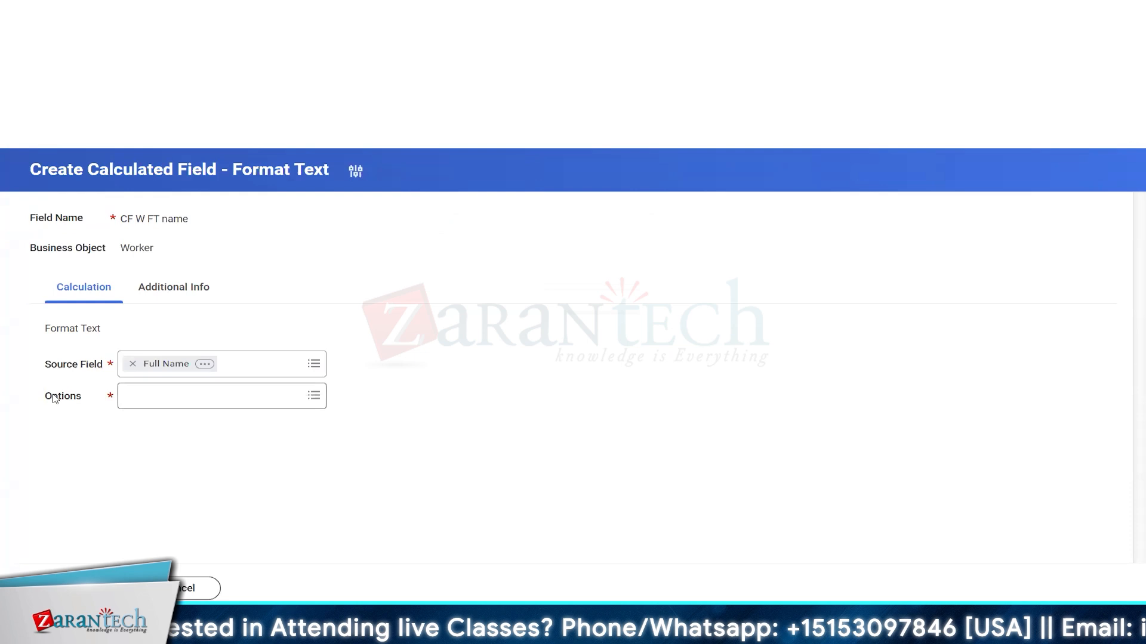
Step: Choose Lower Case as the text formatting option and replace it with Proper Case
{"action": "left_click", "coordinate": [312, 397]}
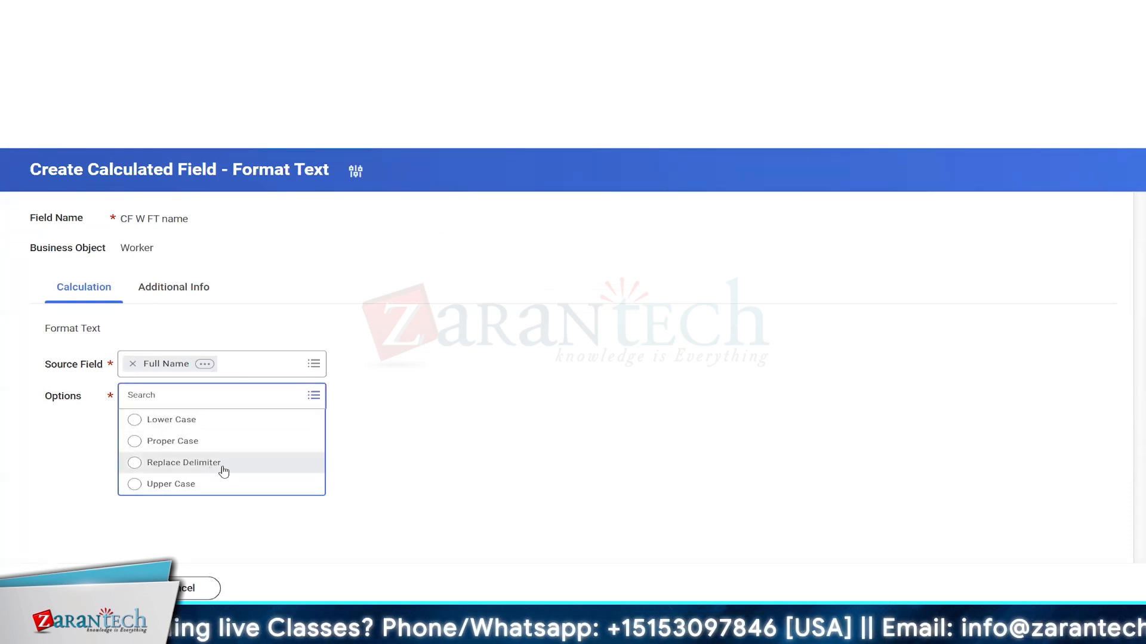
{"action": "left_click", "coordinate": [199, 424]}
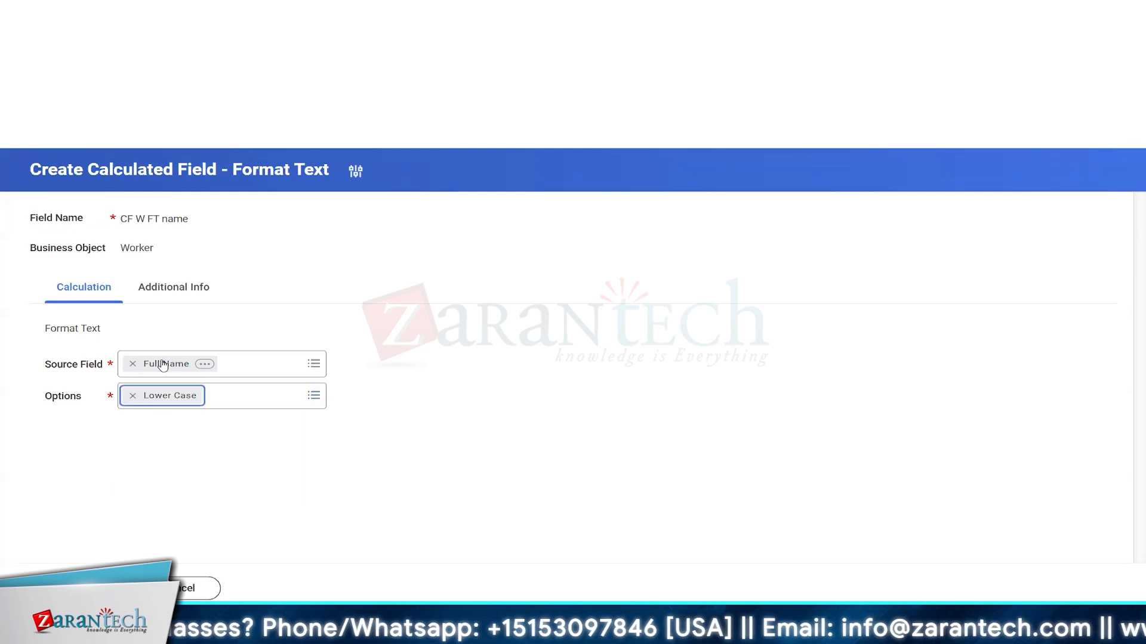
{"action": "left_click", "coordinate": [313, 397]}
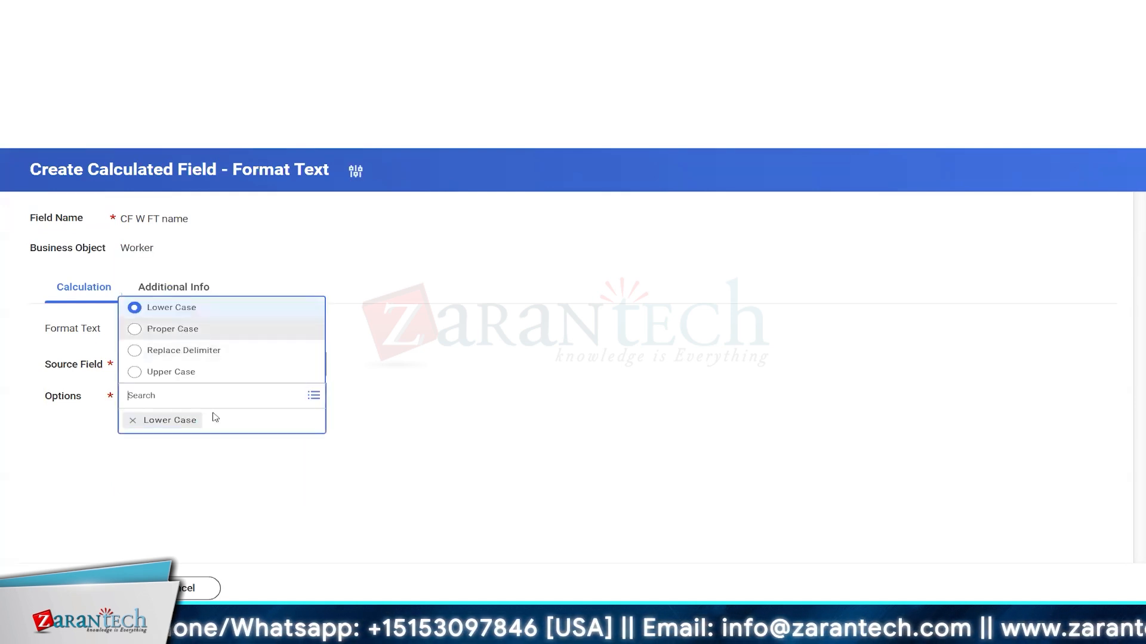
{"action": "left_click", "coordinate": [185, 329]}
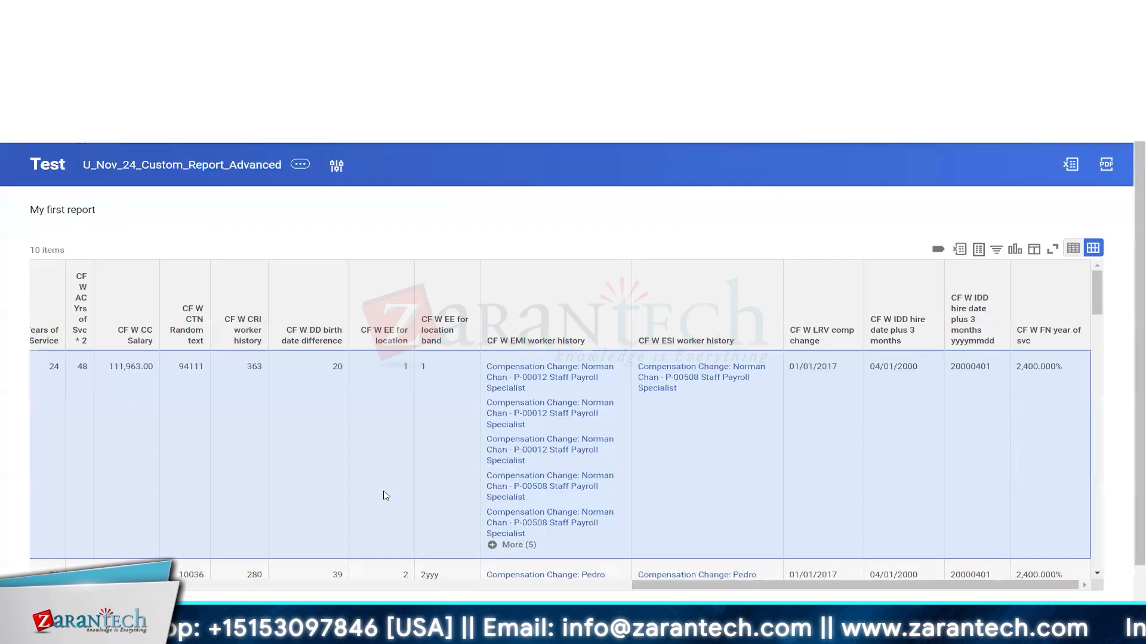
Step: Examine the first name, CF W CT Fname Lname Emplid and Designation values of several workers in the test report
{"action": "scroll", "coordinate": [235, 570], "scroll_direction": "left", "scroll_amount": 15}
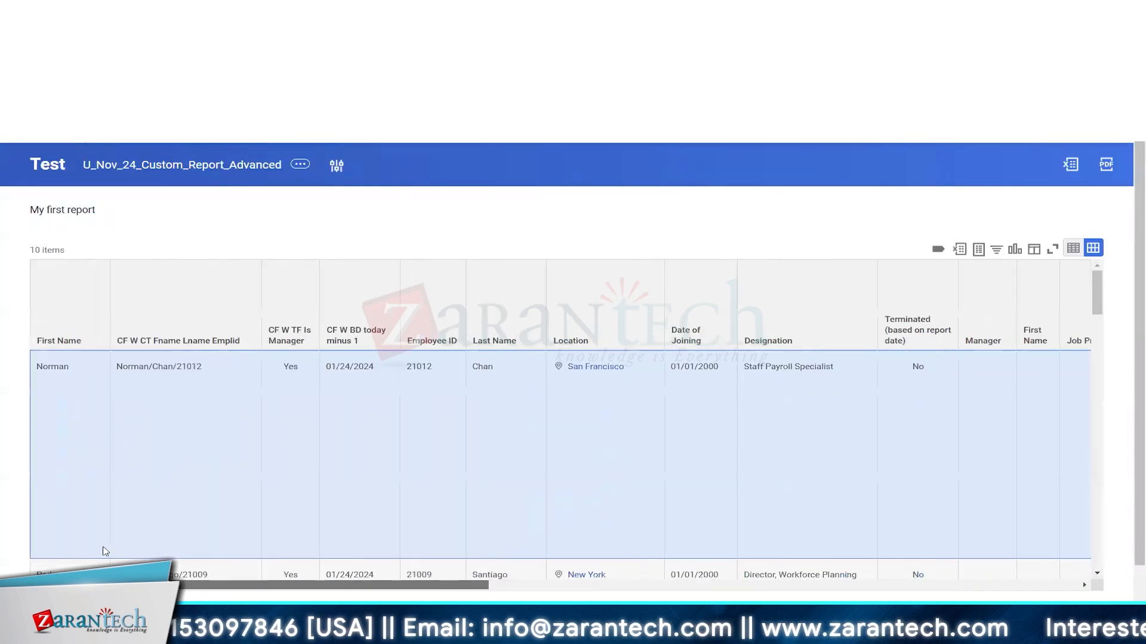
{"action": "double_click", "coordinate": [52, 368]}
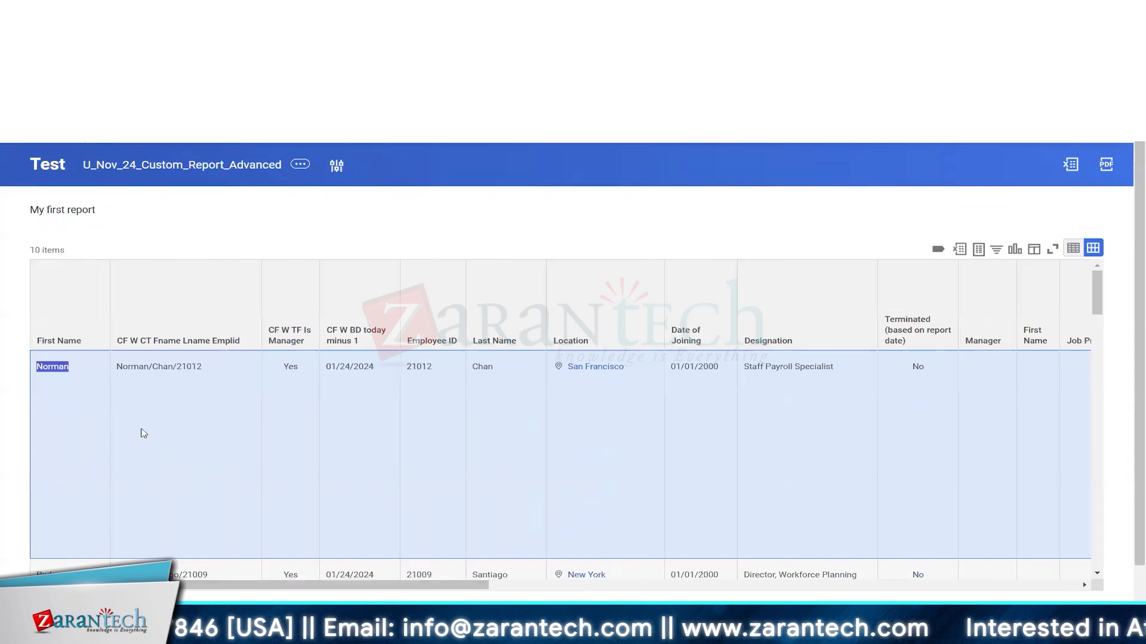
{"action": "scroll", "coordinate": [192, 481], "scroll_direction": "down", "scroll_amount": 2}
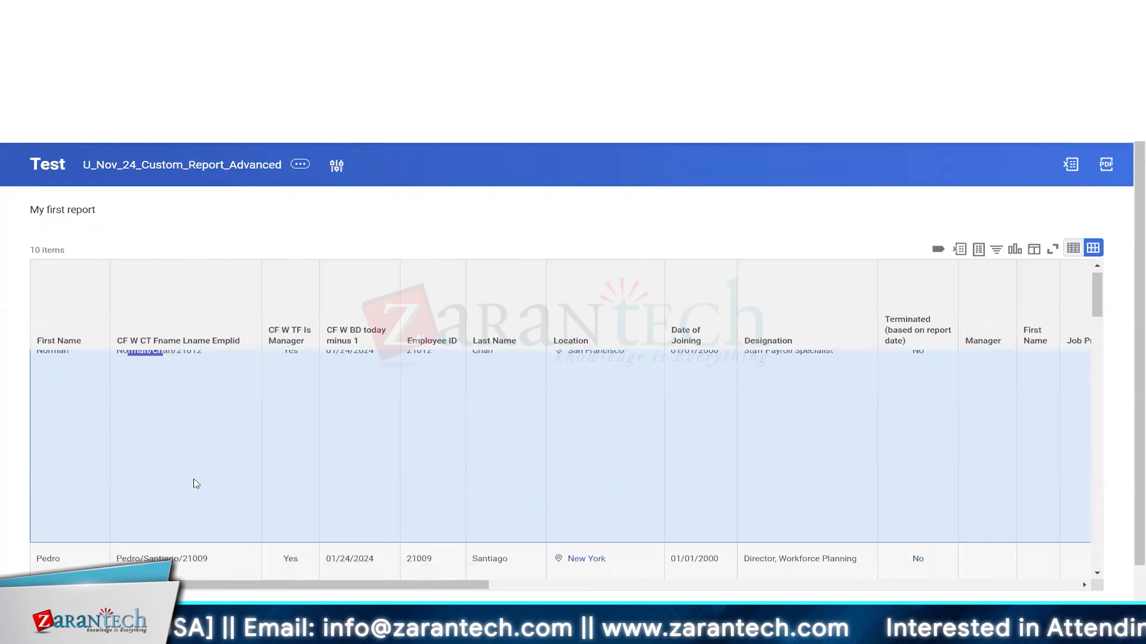
{"action": "left_click_drag", "start_coordinate": [116, 508], "coordinate": [177, 510]}
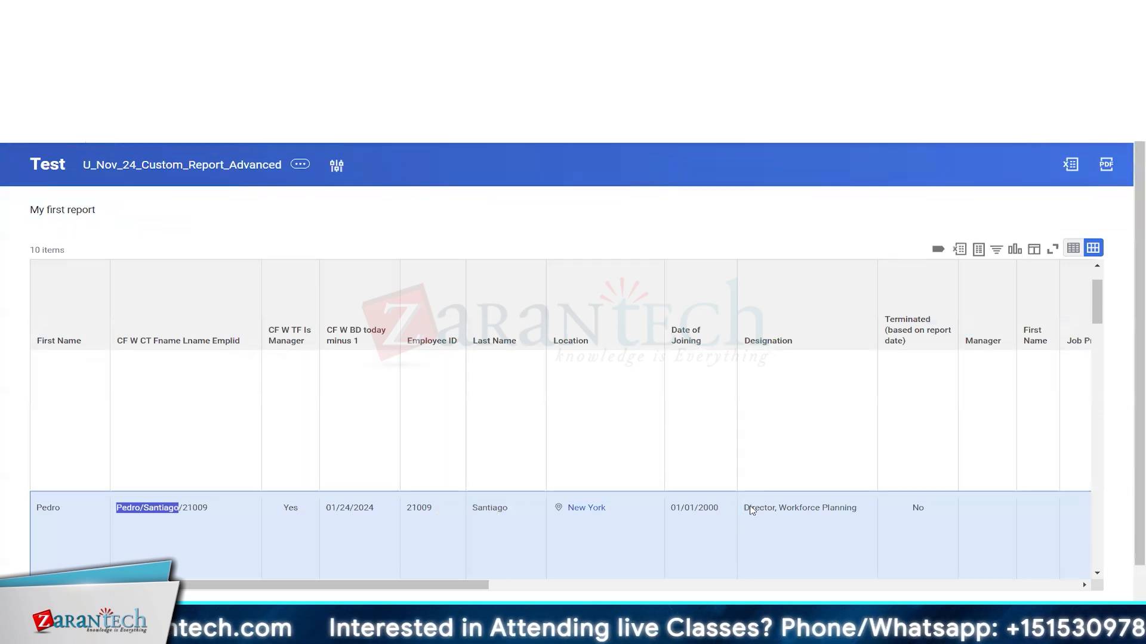
{"action": "scroll", "coordinate": [769, 478], "scroll_direction": "down", "scroll_amount": 2}
{"action": "scroll", "coordinate": [774, 483], "scroll_direction": "down", "scroll_amount": 2}
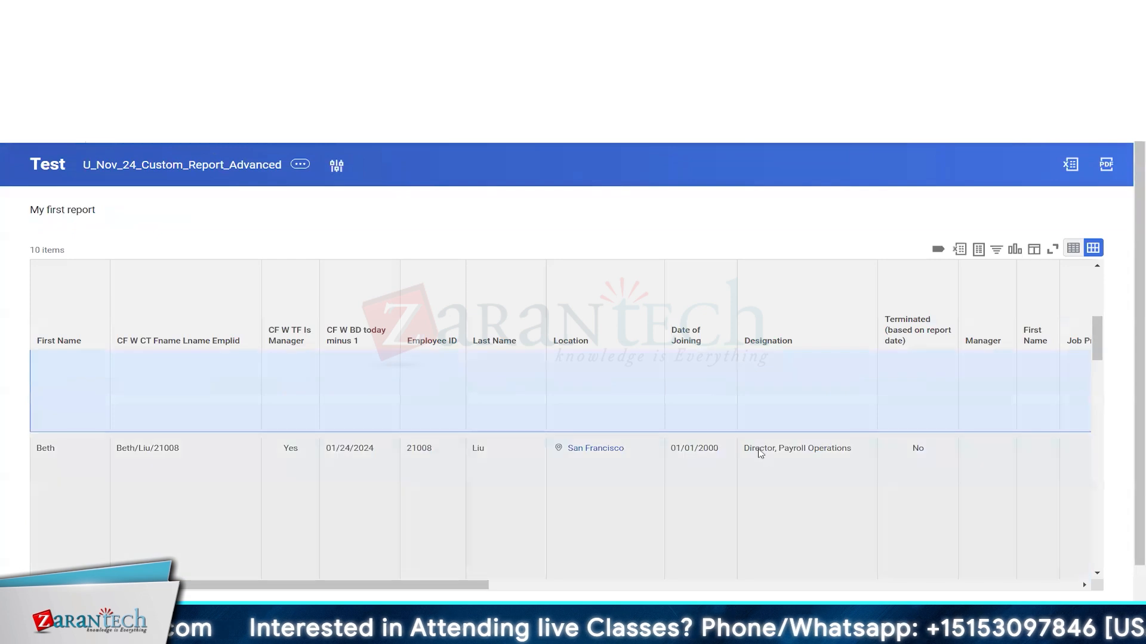
{"action": "left_click_drag", "start_coordinate": [746, 448], "coordinate": [830, 449]}
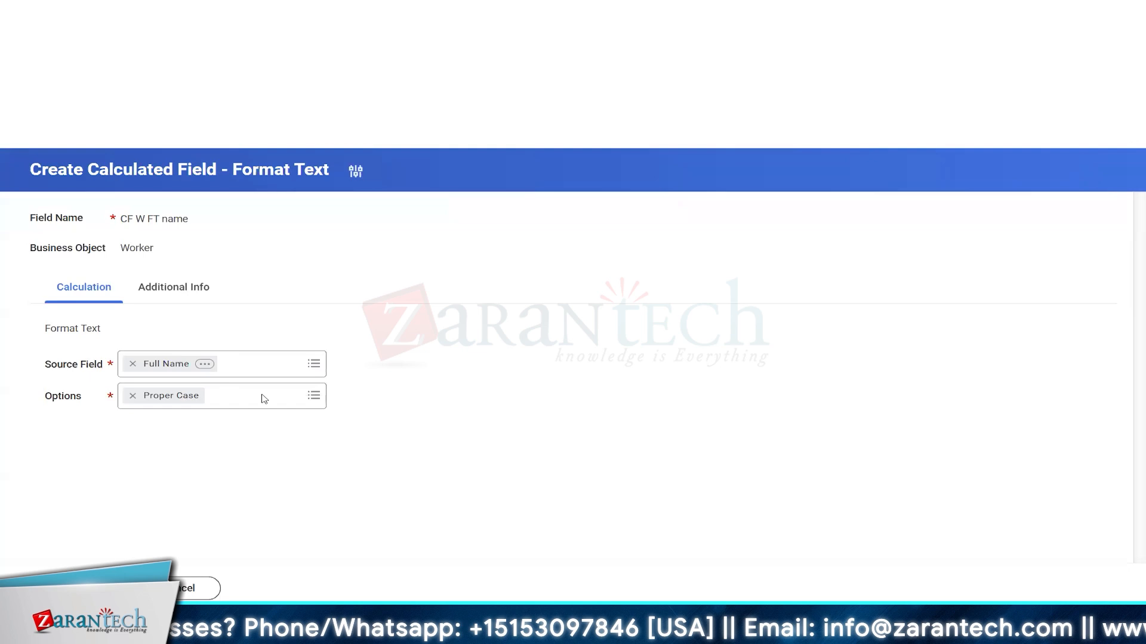
Step: Save the Format Text calculated field with Upper Case as its option and copy the field name
{"action": "left_click", "coordinate": [265, 399]}
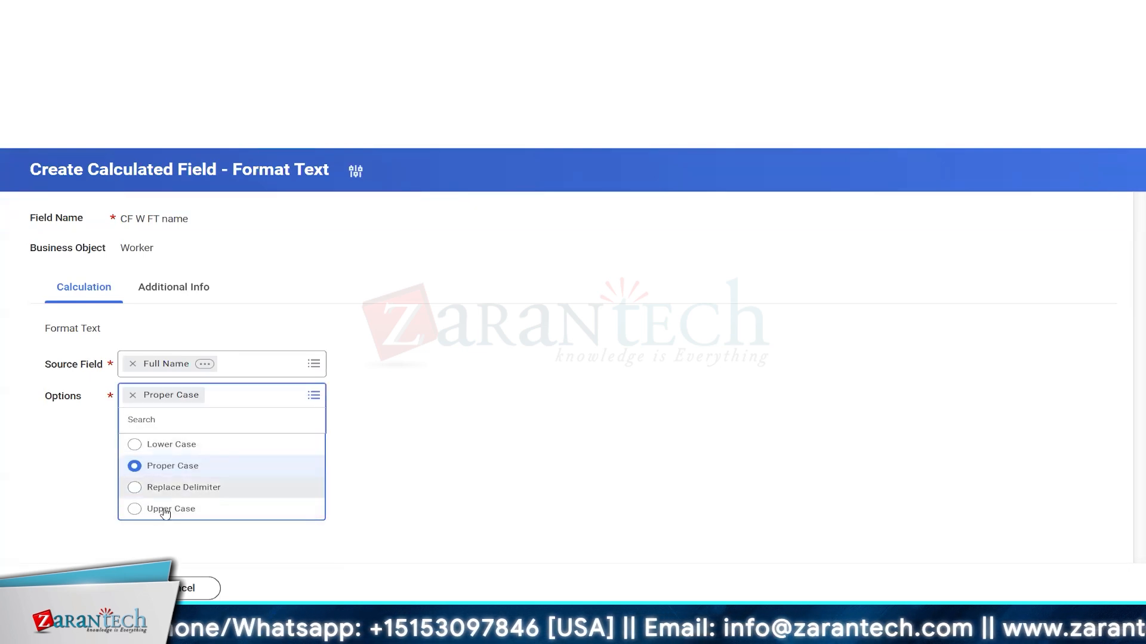
{"action": "left_click", "coordinate": [160, 509]}
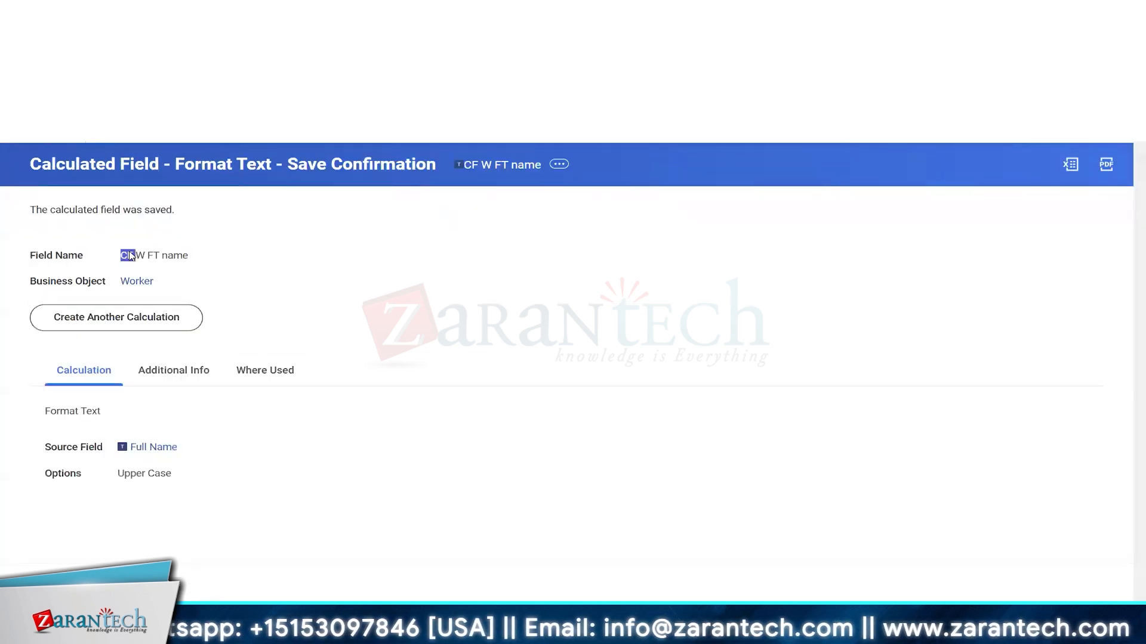
{"action": "left_click_drag", "start_coordinate": [131, 256], "coordinate": [188, 256]}
{"action": "right_click", "coordinate": [159, 255]}
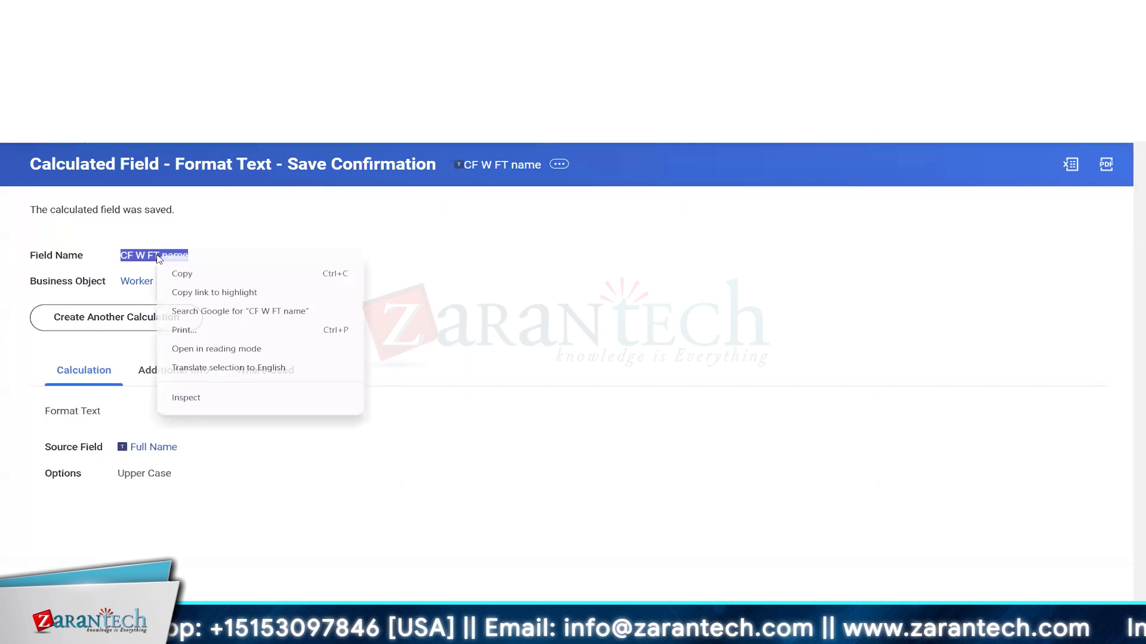
{"action": "left_click", "coordinate": [179, 272]}
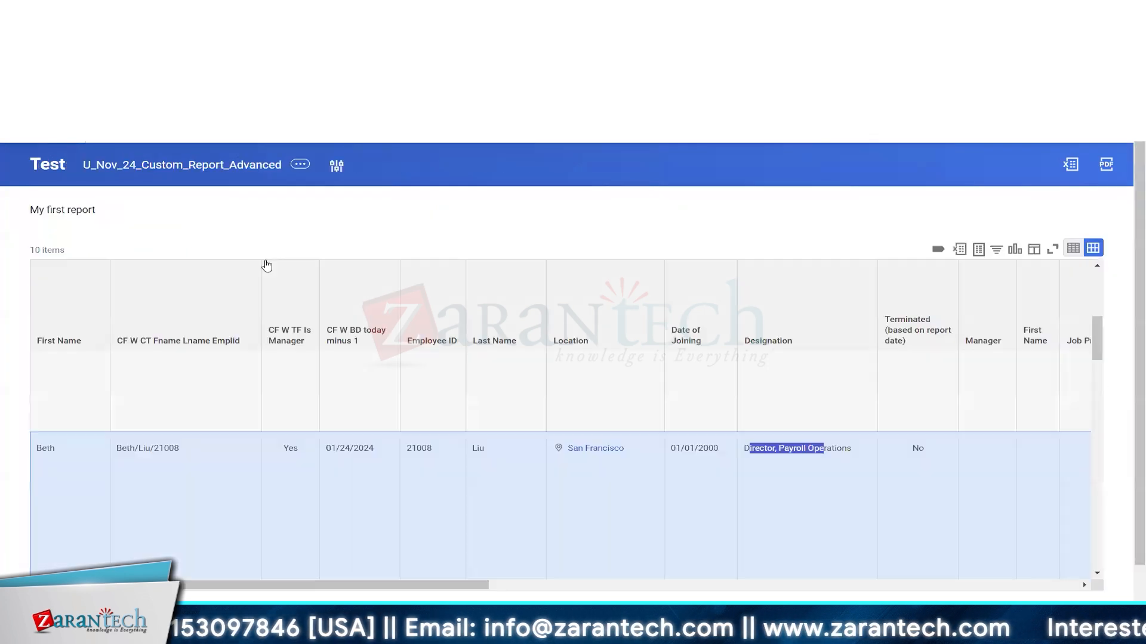
Step: Edit the custom report, add CF W FT name as a Worker column in the last row and save the report
{"action": "left_click", "coordinate": [299, 169]}
{"action": "mouse_move", "coordinate": [377, 216]}
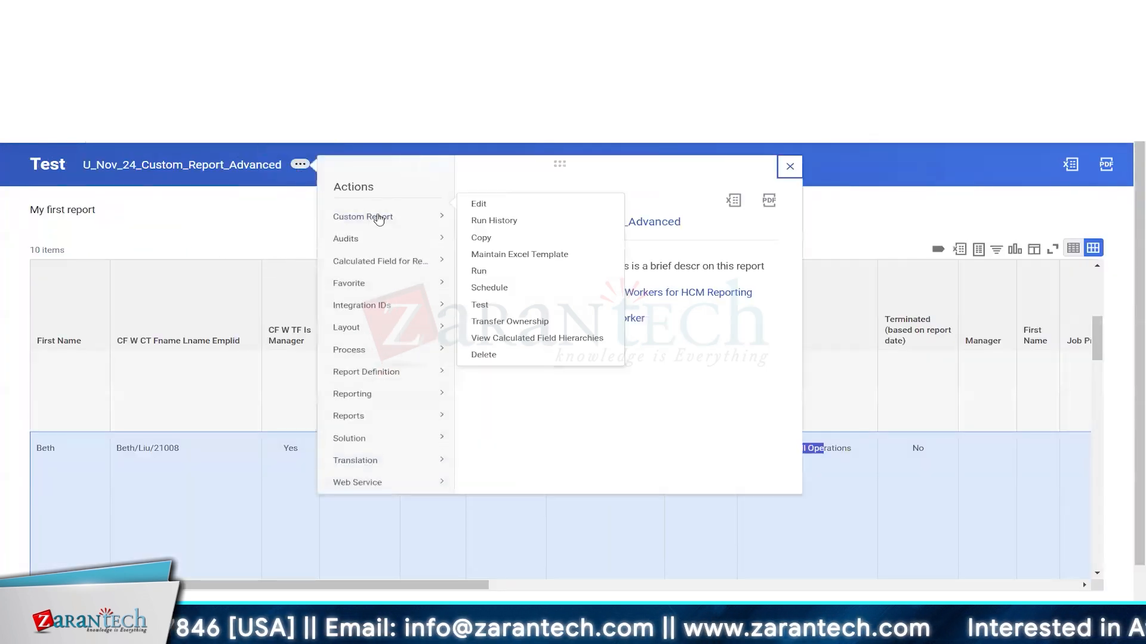
{"action": "left_click", "coordinate": [470, 202]}
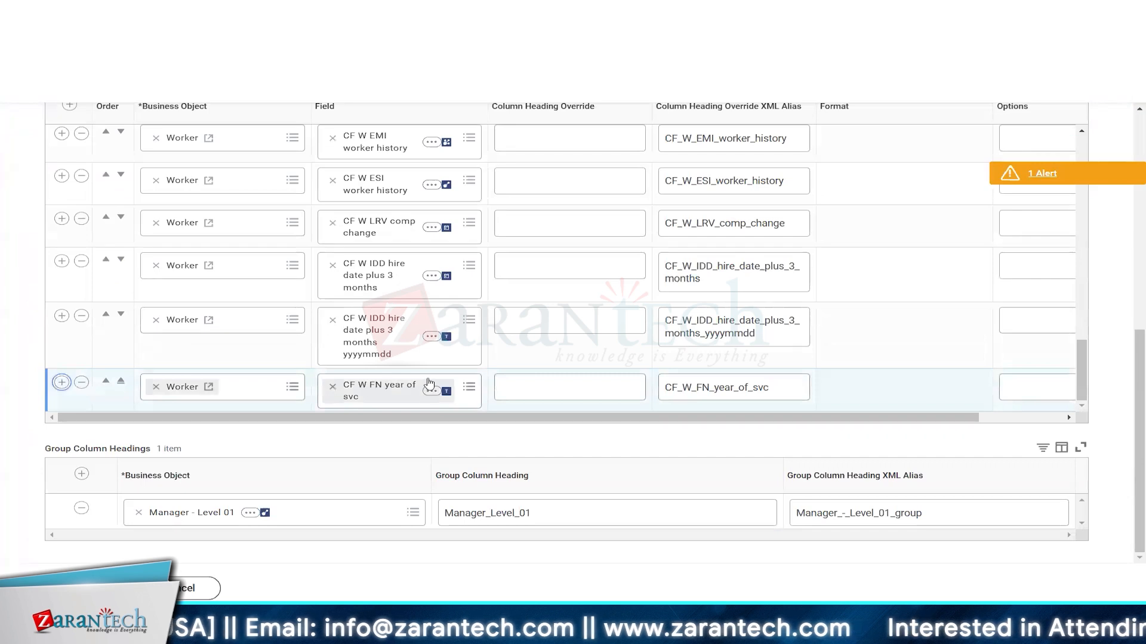
{"action": "left_click", "coordinate": [369, 392]}
{"action": "key", "text": "Return"}
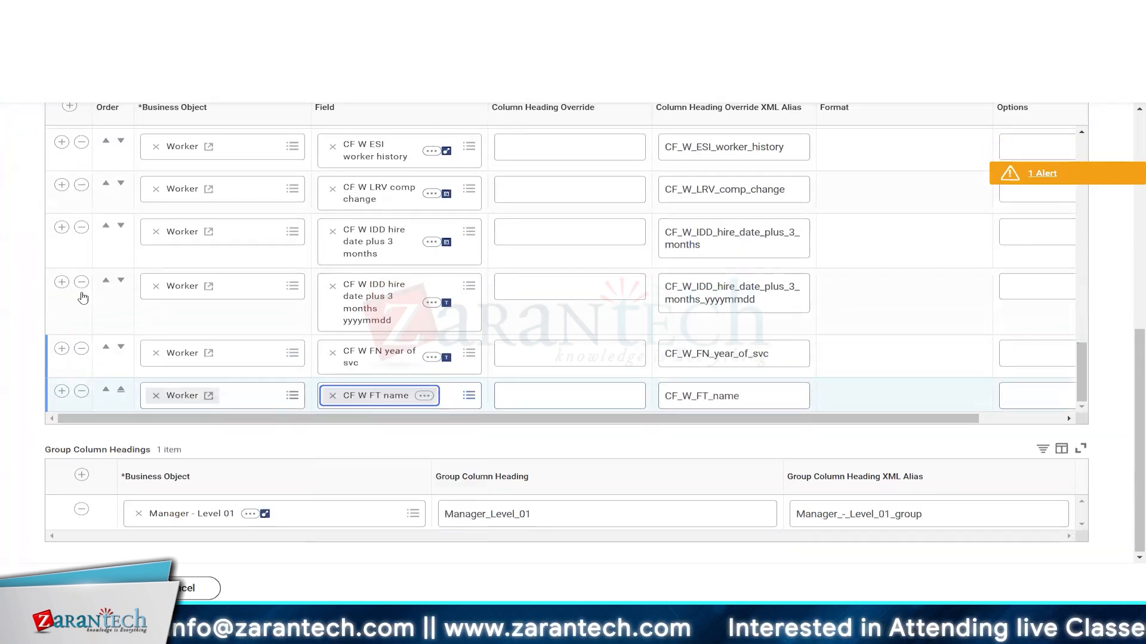
{"action": "left_click", "coordinate": [86, 588]}
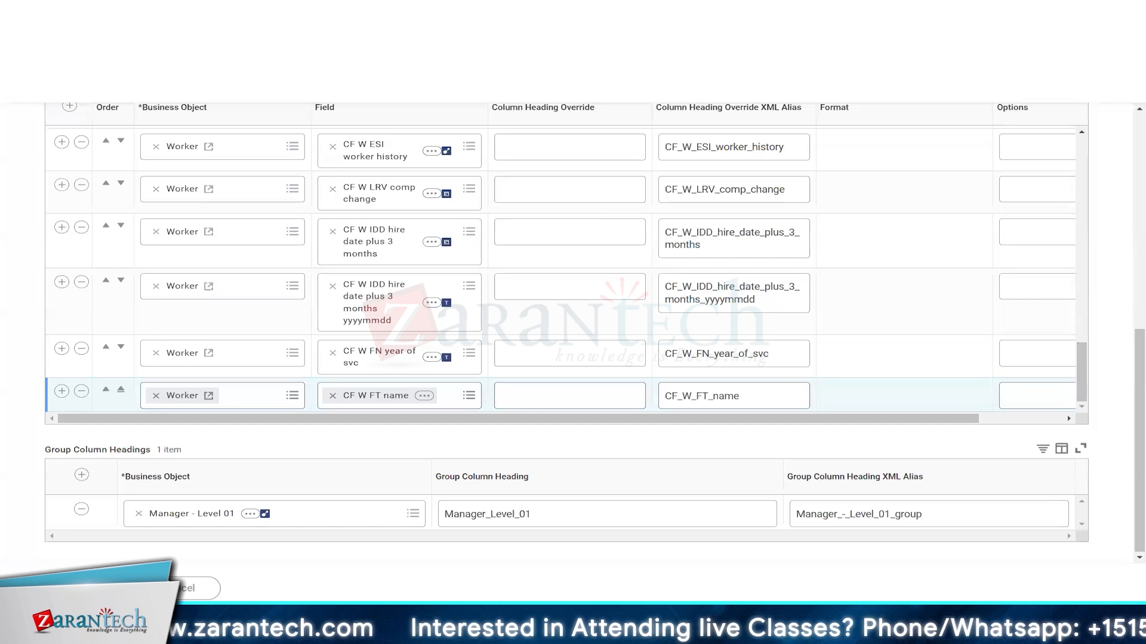
Step: Review the fields and XML aliases in the saved report's column list and test the report
{"action": "scroll", "coordinate": [25, 337], "scroll_direction": "down", "scroll_amount": 5}
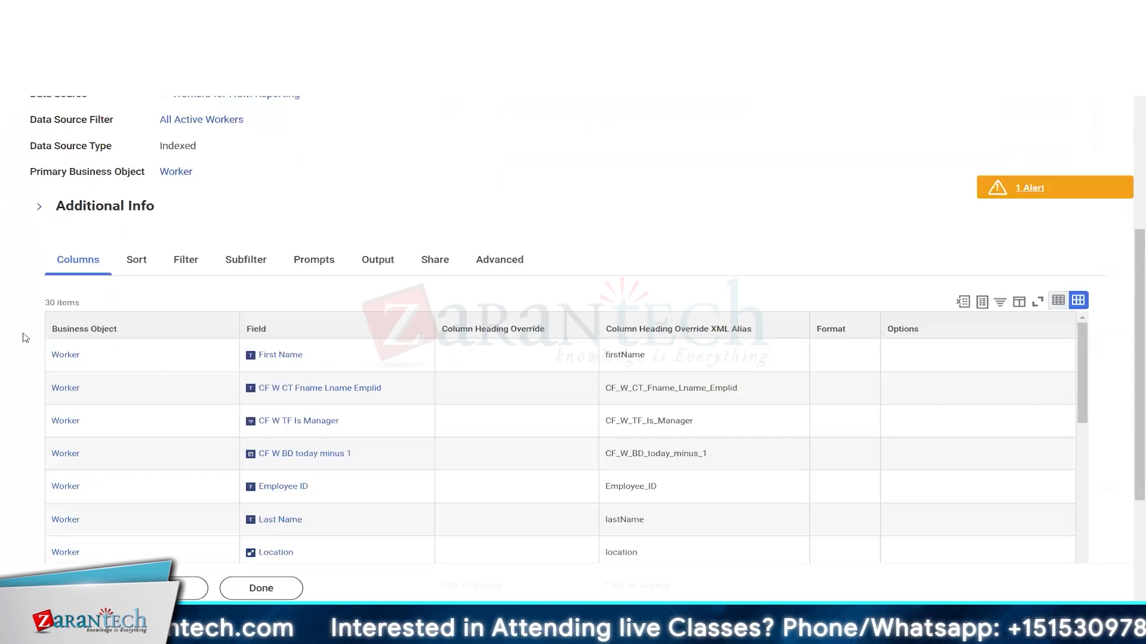
{"action": "scroll", "coordinate": [25, 338], "scroll_direction": "down", "scroll_amount": 1}
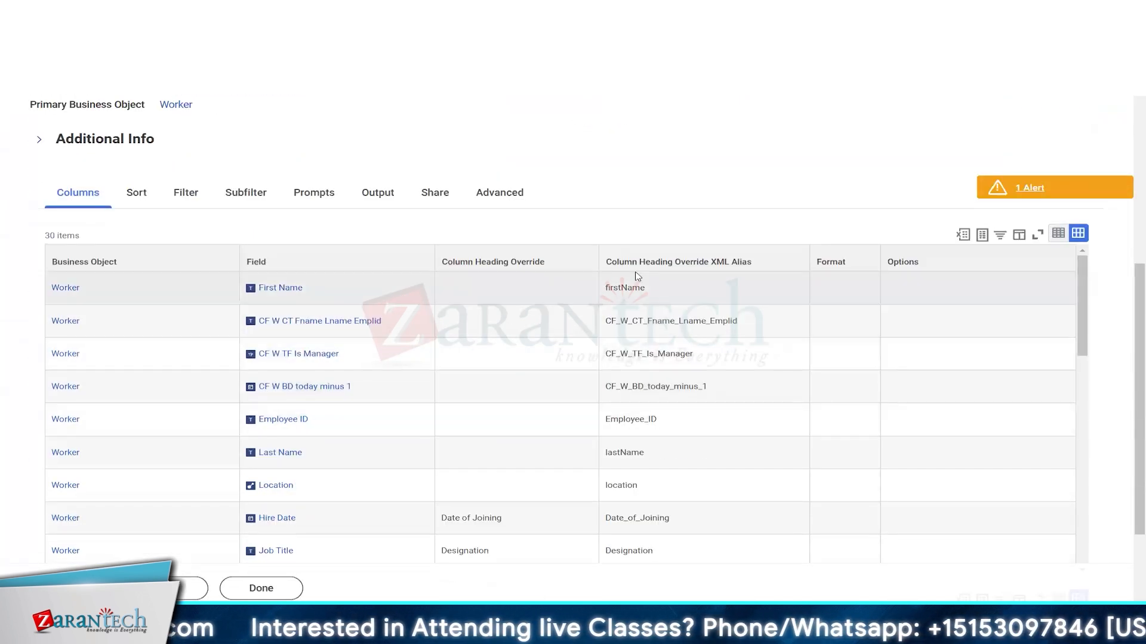
{"action": "left_click_drag", "start_coordinate": [605, 325], "coordinate": [673, 326]}
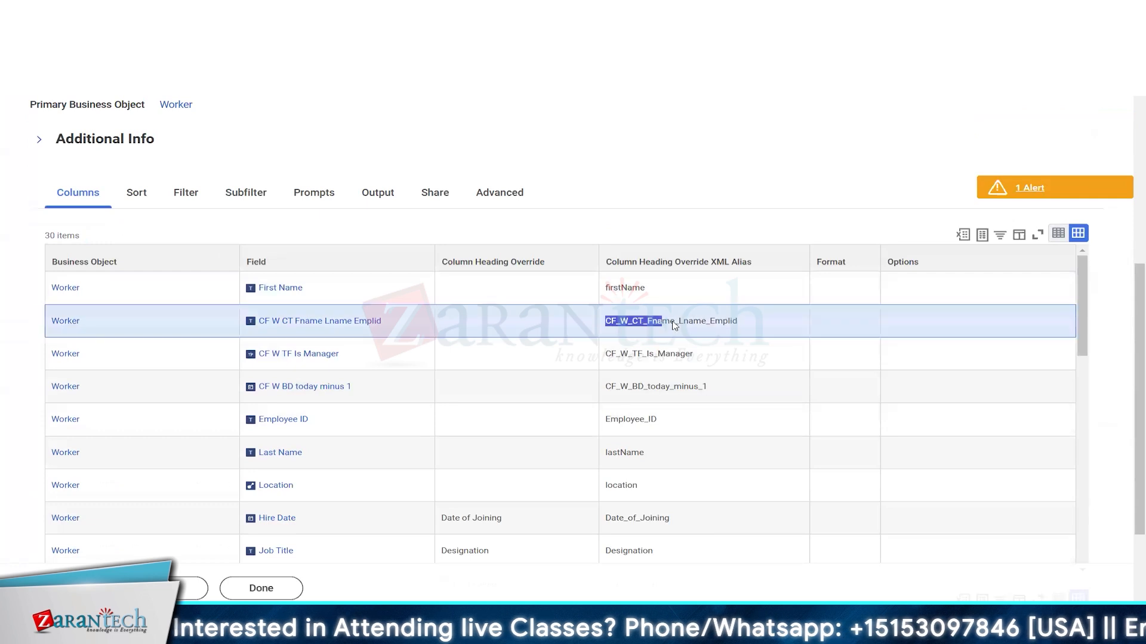
{"action": "scroll", "coordinate": [637, 414], "scroll_direction": "down", "scroll_amount": 5}
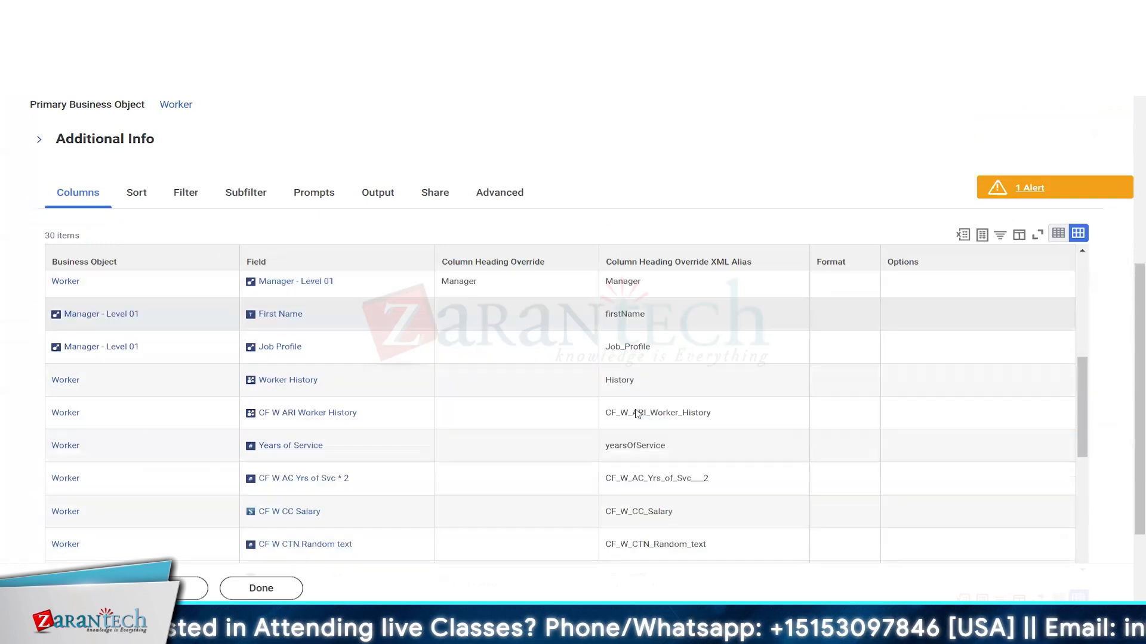
{"action": "scroll", "coordinate": [637, 413], "scroll_direction": "down", "scroll_amount": 4}
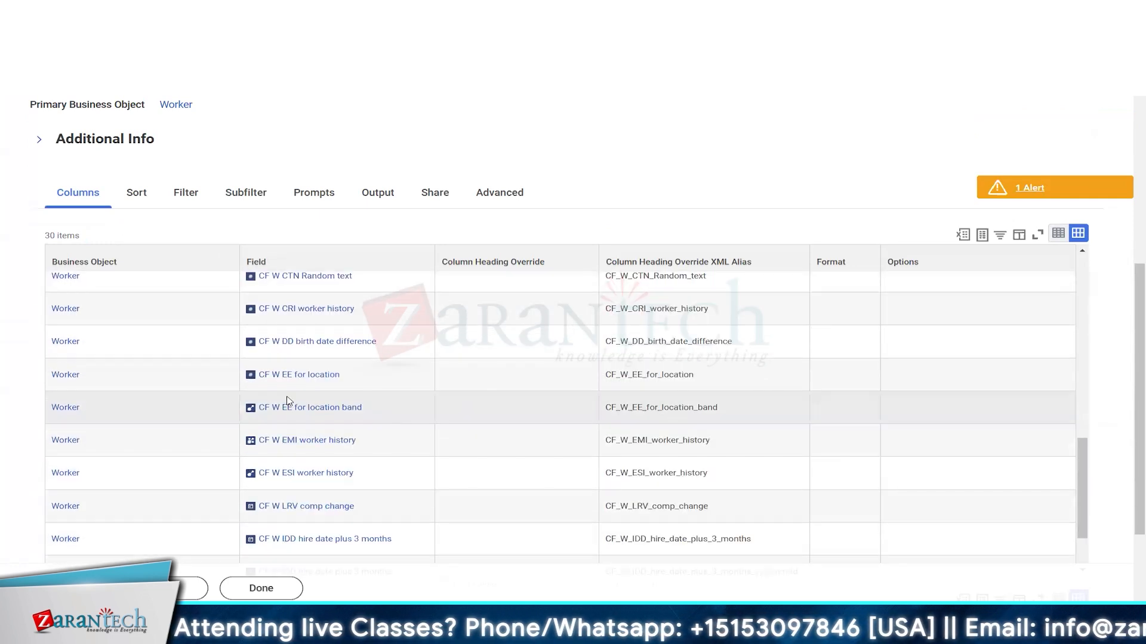
{"action": "left_click", "coordinate": [160, 588]}
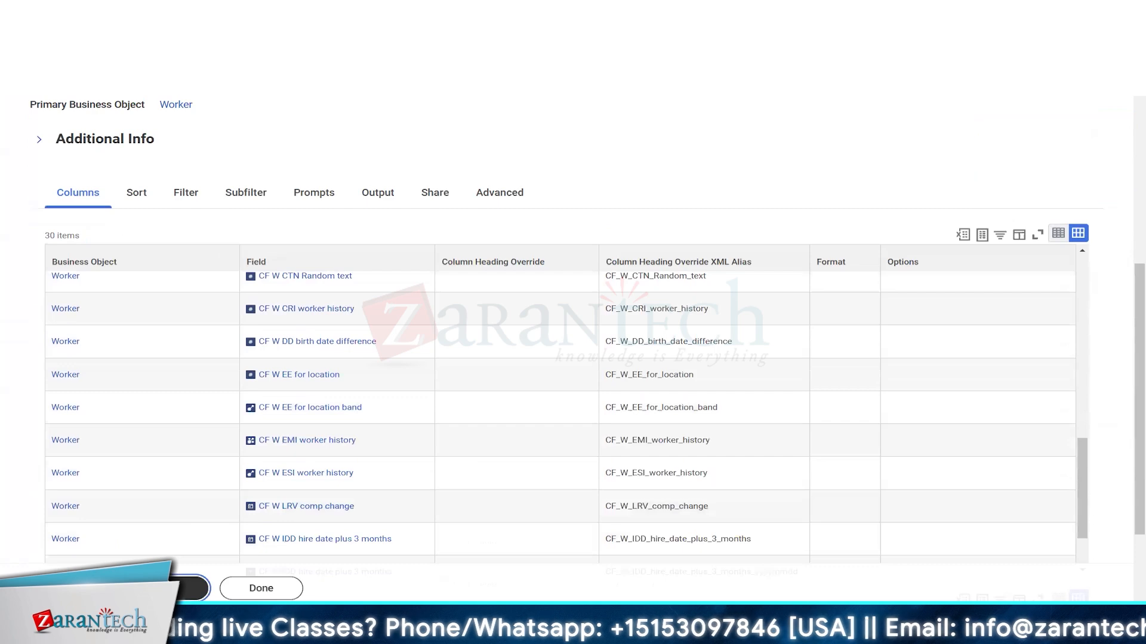
{"action": "scroll", "coordinate": [281, 547], "scroll_direction": "down", "scroll_amount": 1}
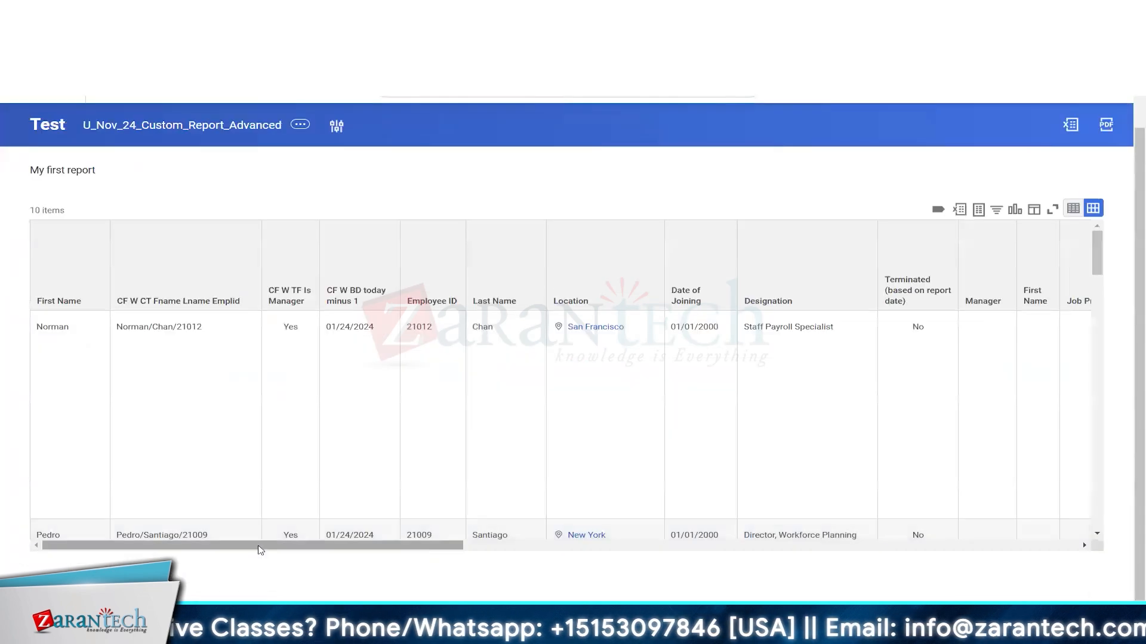
Step: Examine the capitalization of the CF W FT name values for several workers alongside the formatted date column
{"action": "left_click", "coordinate": [907, 546]}
{"action": "left_click", "coordinate": [906, 546]}
{"action": "left_click", "coordinate": [950, 329]}
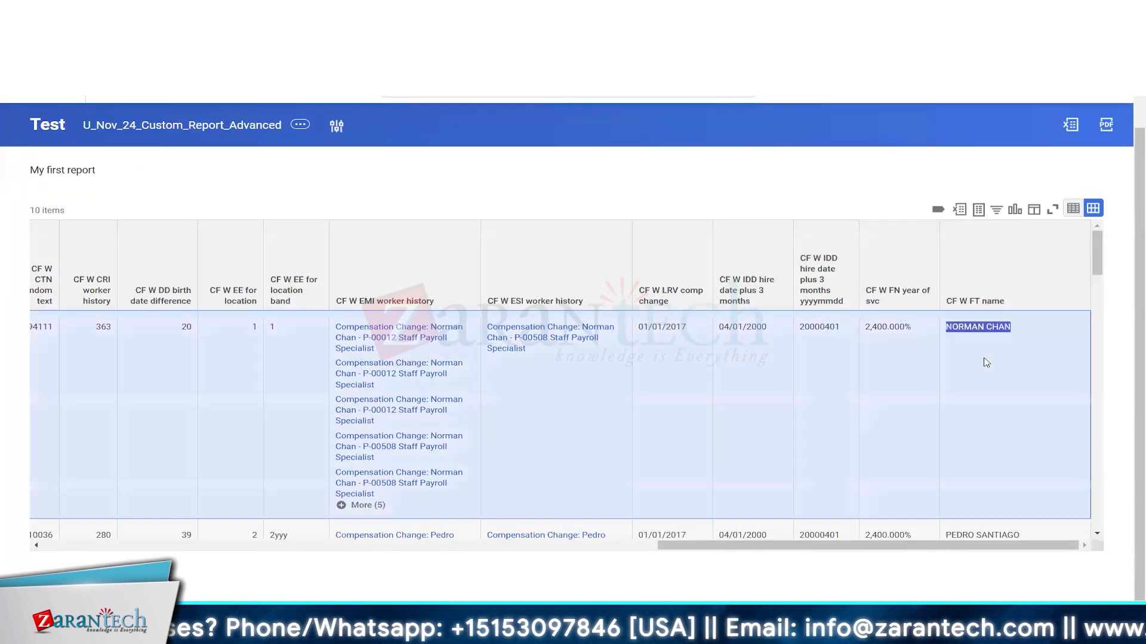
{"action": "left_click_drag", "start_coordinate": [948, 334], "coordinate": [1005, 373]}
{"action": "left_click", "coordinate": [981, 375]}
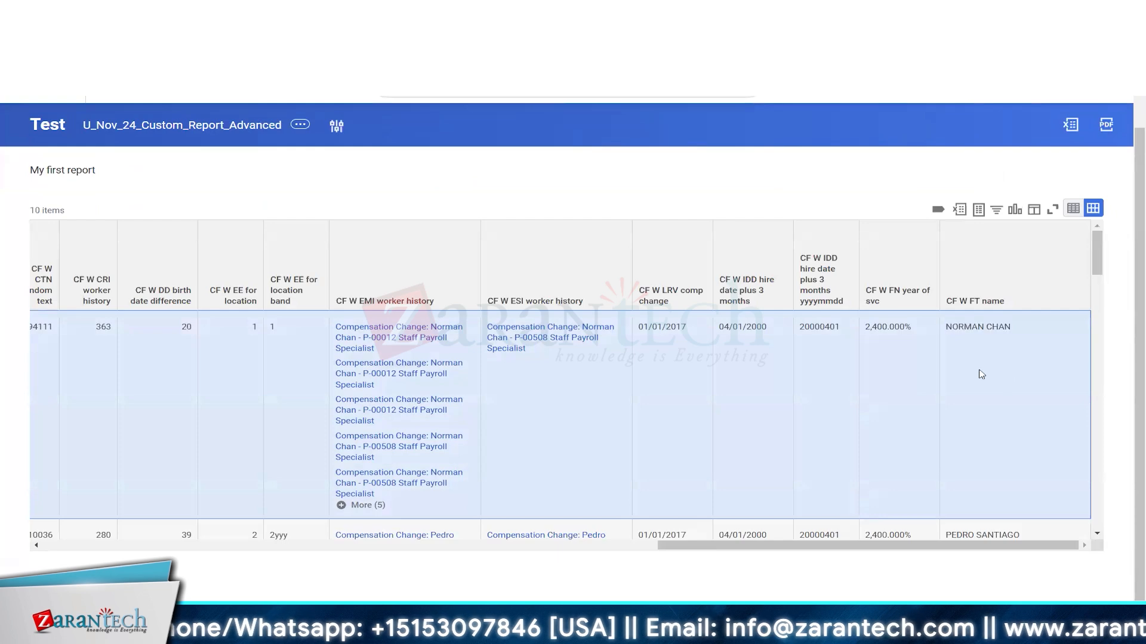
{"action": "left_click_drag", "start_coordinate": [1000, 419], "coordinate": [987, 441]}
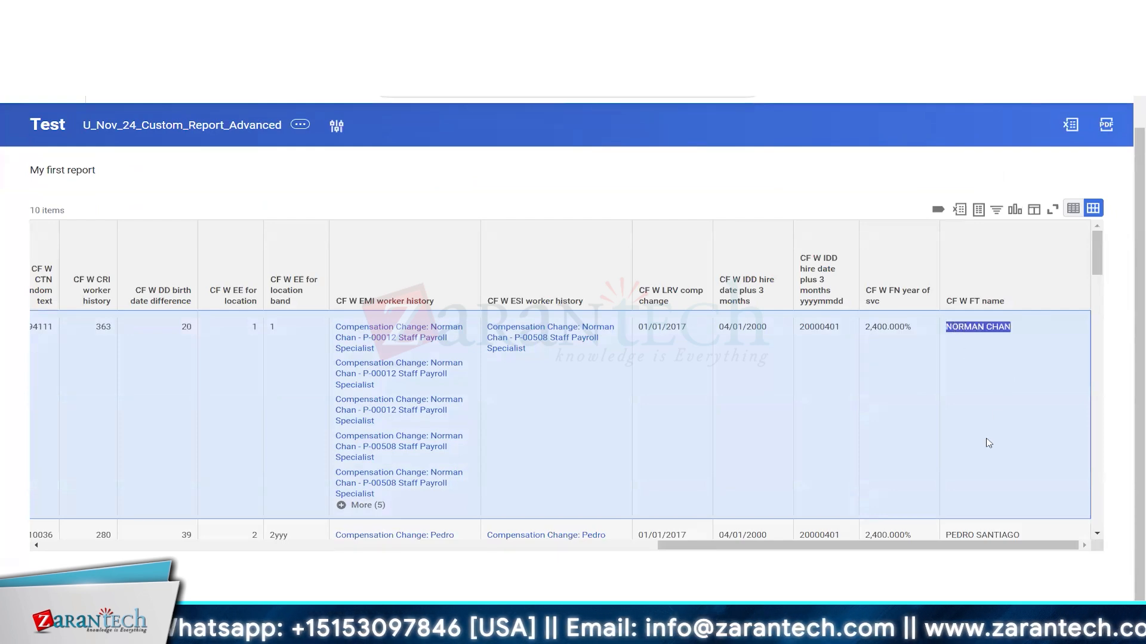
{"action": "scroll", "coordinate": [961, 423], "scroll_direction": "down", "scroll_amount": 2}
{"action": "left_click_drag", "start_coordinate": [948, 401], "coordinate": [1045, 407]}
{"action": "scroll", "coordinate": [1044, 407], "scroll_direction": "up", "scroll_amount": 2}
{"action": "scroll", "coordinate": [1015, 394], "scroll_direction": "up", "scroll_amount": 1}
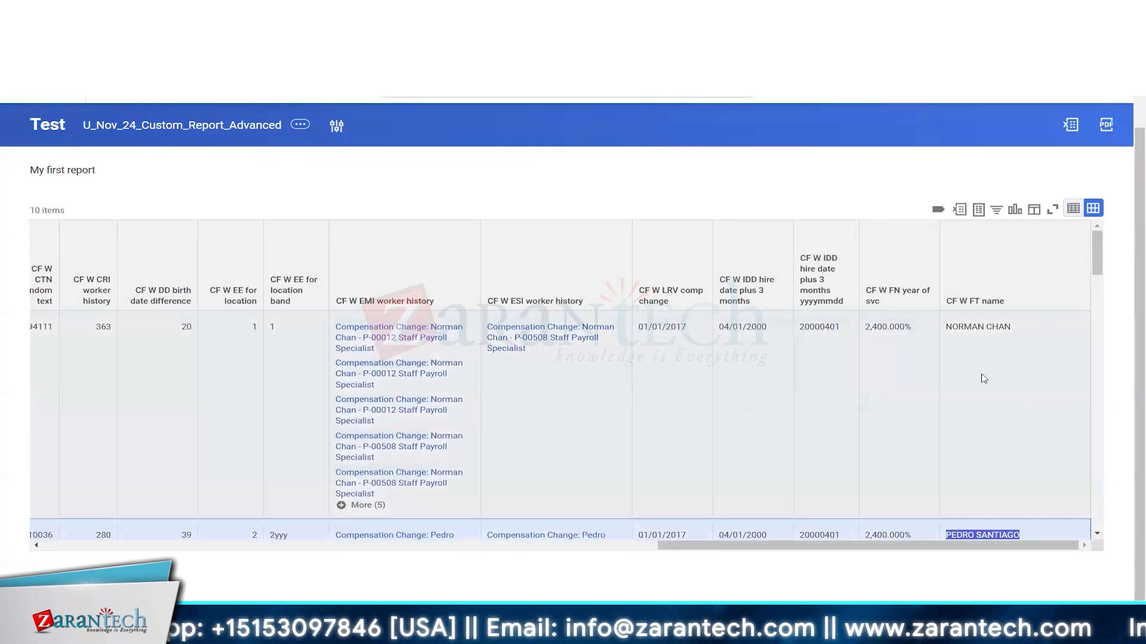
{"action": "left_click", "coordinate": [977, 347]}
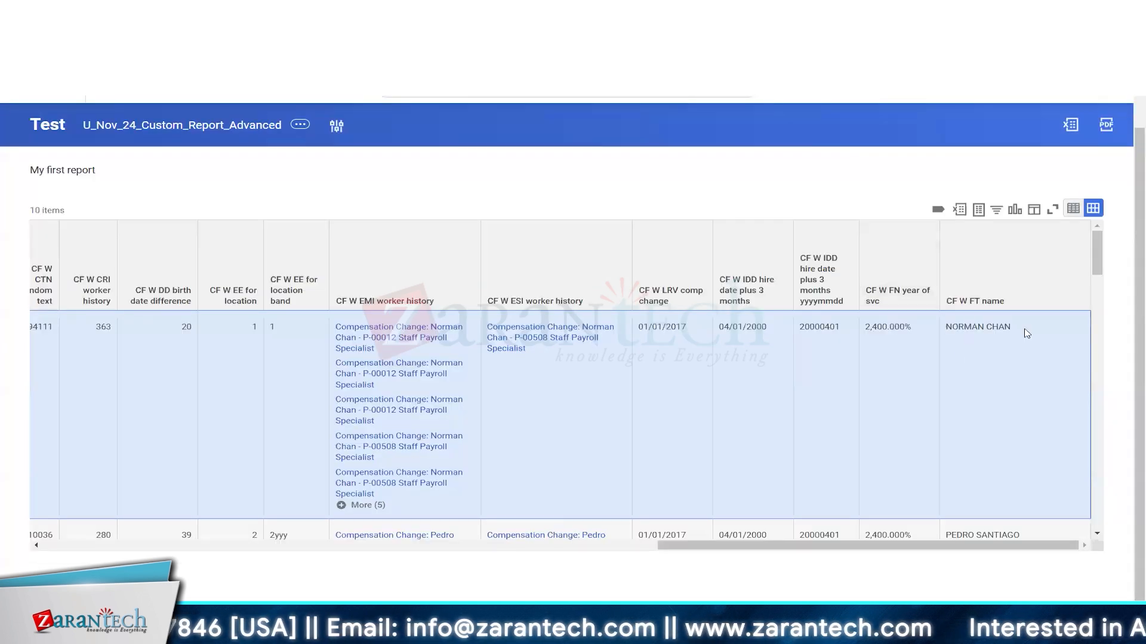
{"action": "left_click_drag", "start_coordinate": [946, 327], "coordinate": [1003, 381]}
{"action": "left_click", "coordinate": [768, 390]}
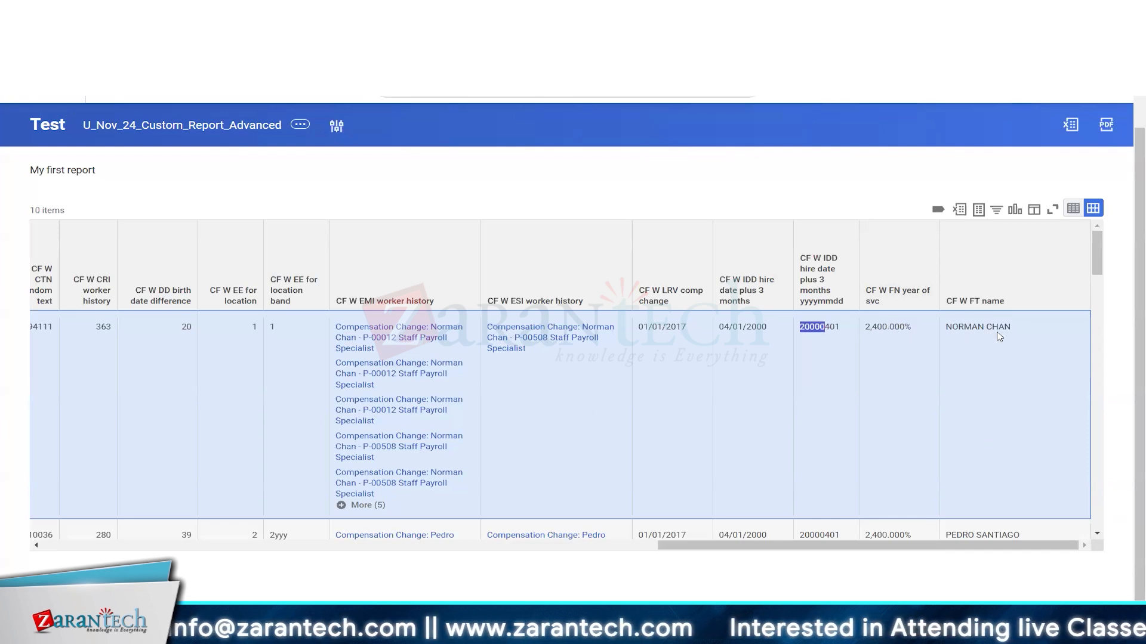
{"action": "left_click", "coordinate": [991, 385]}
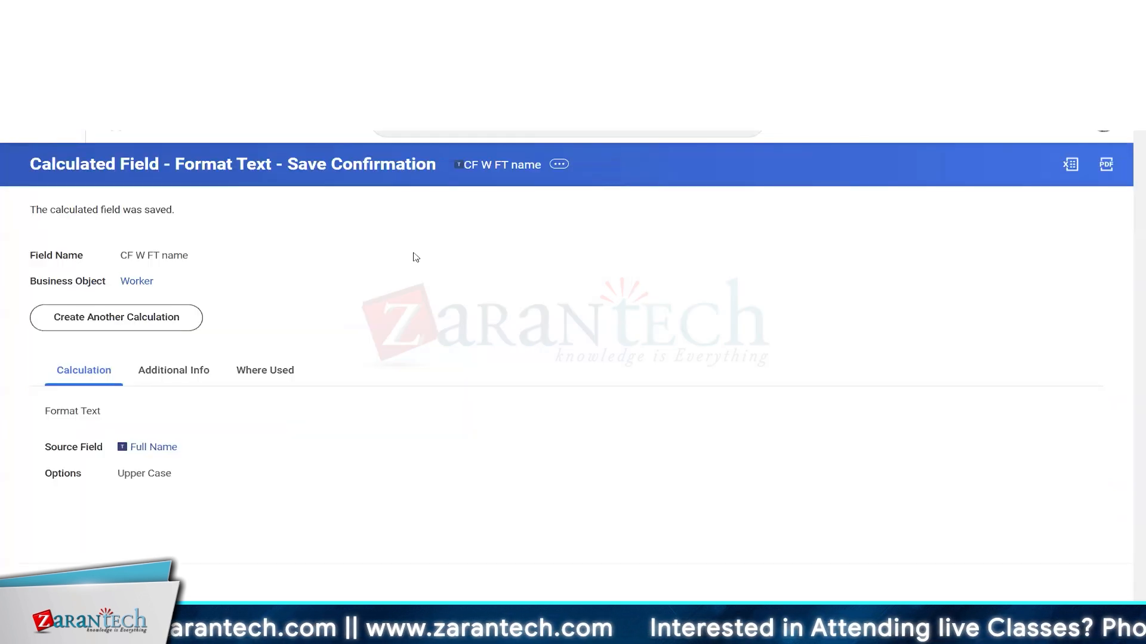
Step: Start another calculated field with the Lookup Value As Of Date function
{"action": "left_click", "coordinate": [177, 315]}
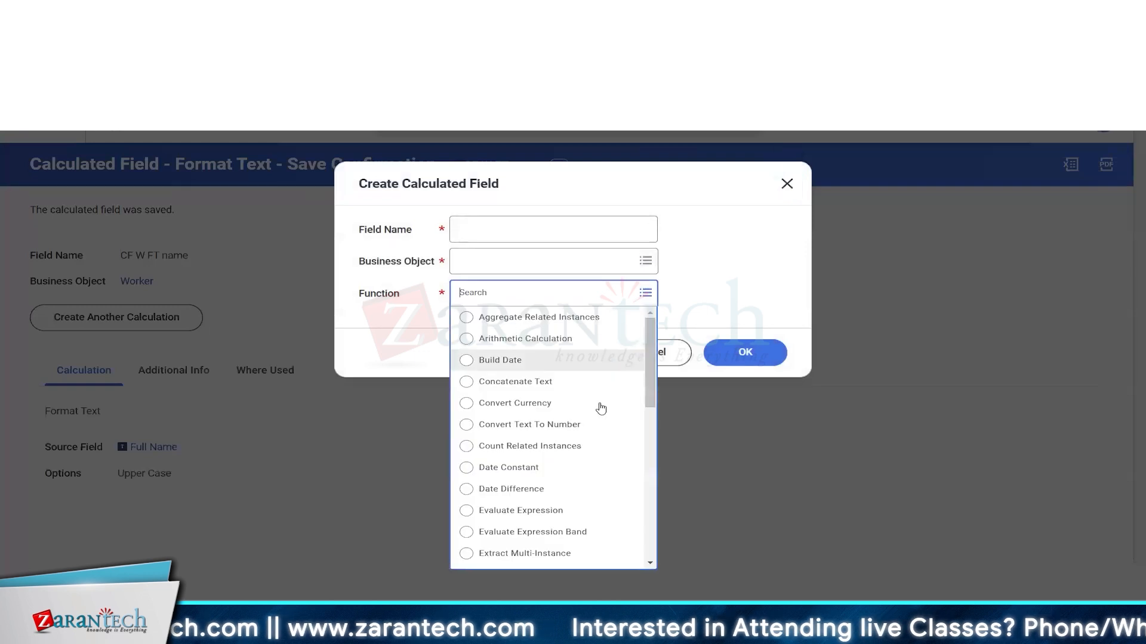
{"action": "scroll", "coordinate": [600, 407], "scroll_direction": "down", "scroll_amount": 3}
{"action": "scroll", "coordinate": [603, 408], "scroll_direction": "down", "scroll_amount": 3}
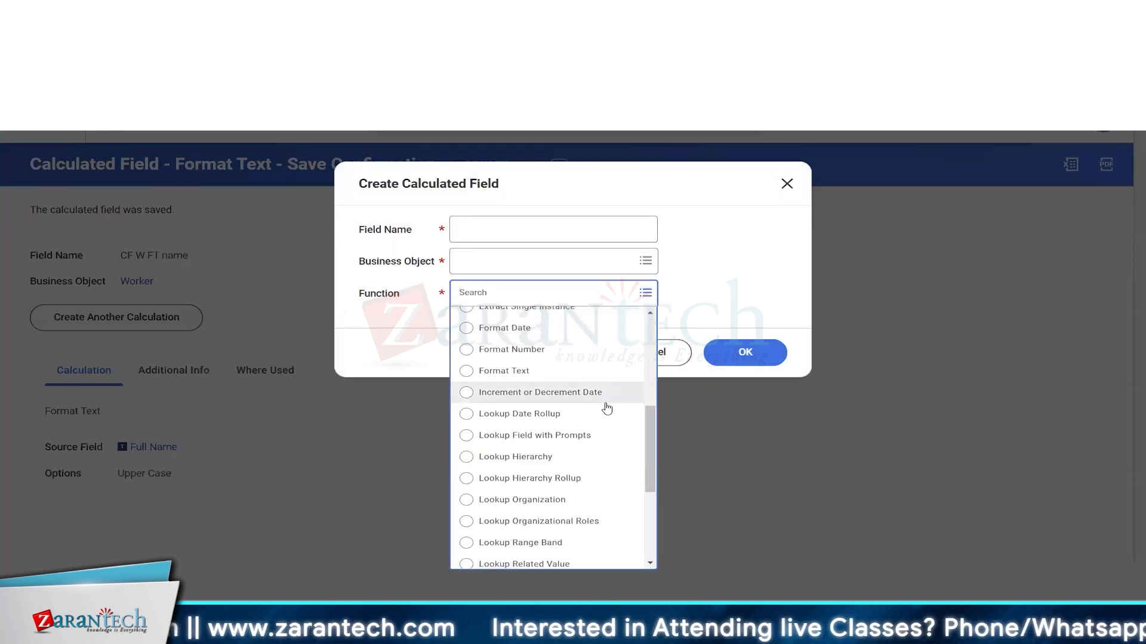
{"action": "scroll", "coordinate": [607, 409], "scroll_direction": "down", "scroll_amount": 3}
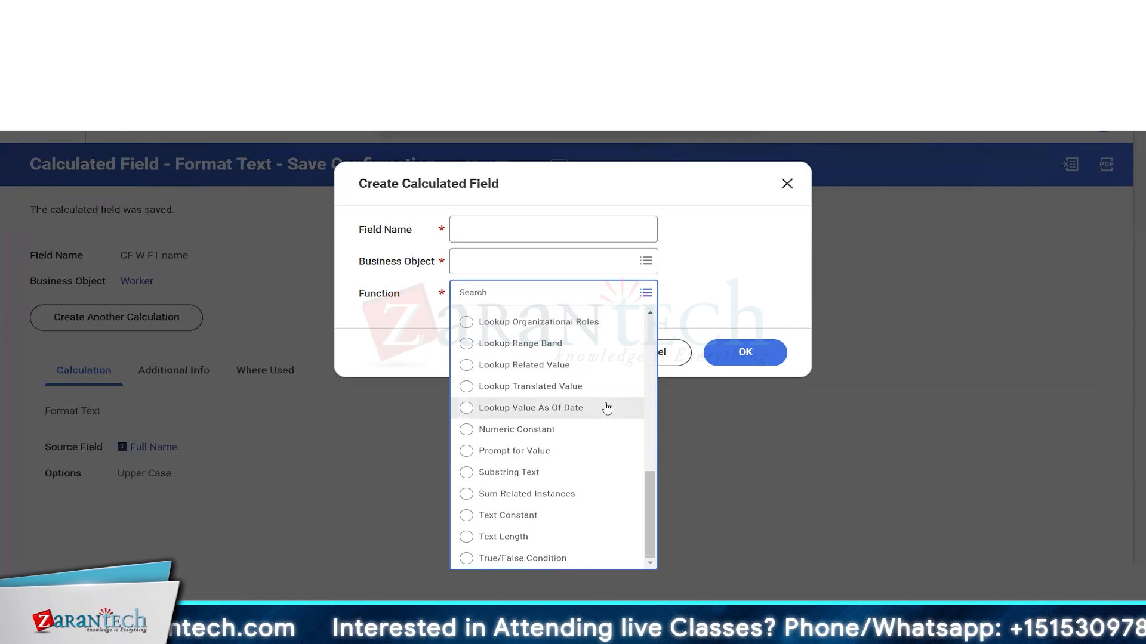
{"action": "left_click", "coordinate": [538, 410]}
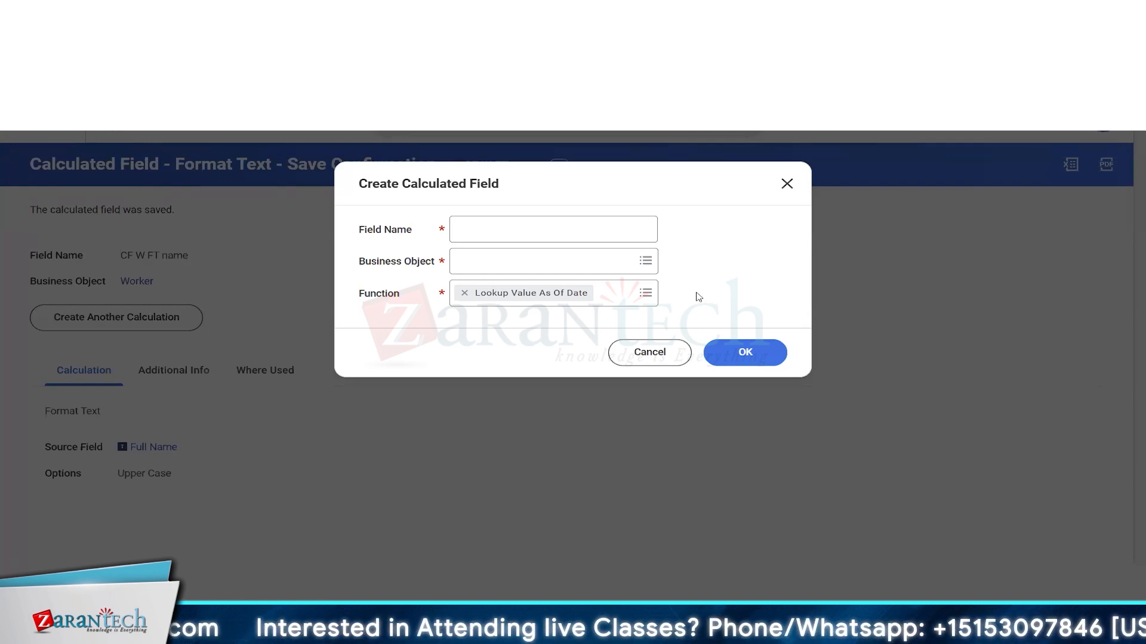
Step: Name the new calculated field "CF W LVAD designation", reusing the start of the copied field name
{"action": "left_click", "coordinate": [517, 229]}
{"action": "key", "text": "ctrl+v"}
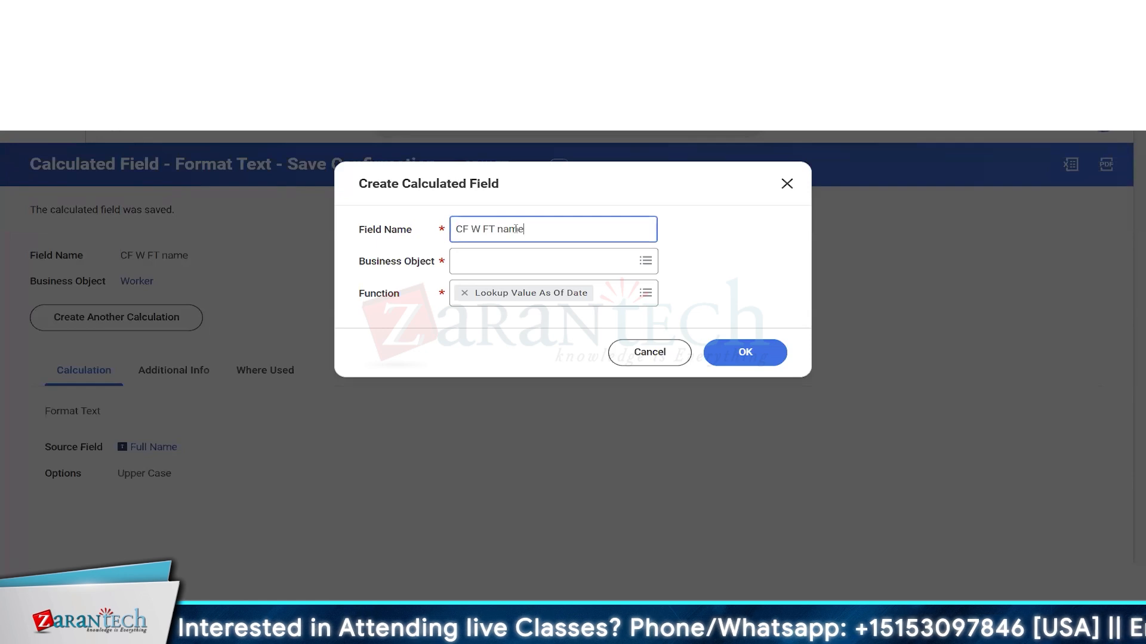
{"action": "key", "text": "BackSpace"}
{"action": "key", "text": "BackSpace"}
{"action": "key", "text": "BackSpace"}
{"action": "key", "text": "BackSpace"}
{"action": "key", "text": "BackSpace"}
{"action": "key", "text": "BackSpace"}
{"action": "key", "text": "BackSpace"}
{"action": "type", "text": "L"}
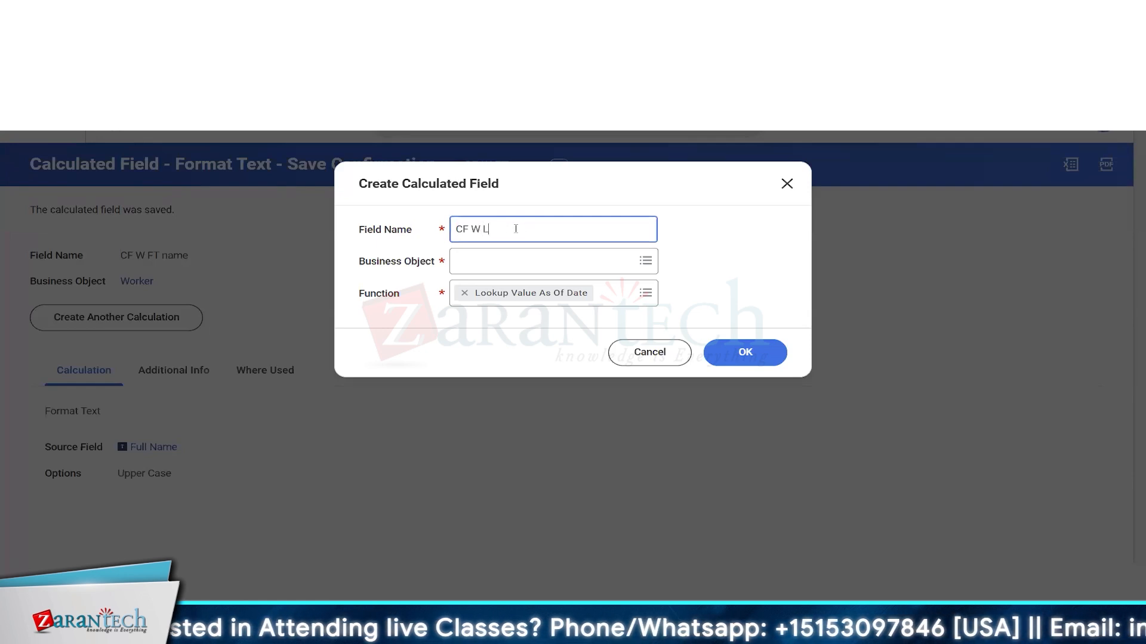
{"action": "type", "text": "VAD designation"}
{"action": "key", "text": "Tab"}
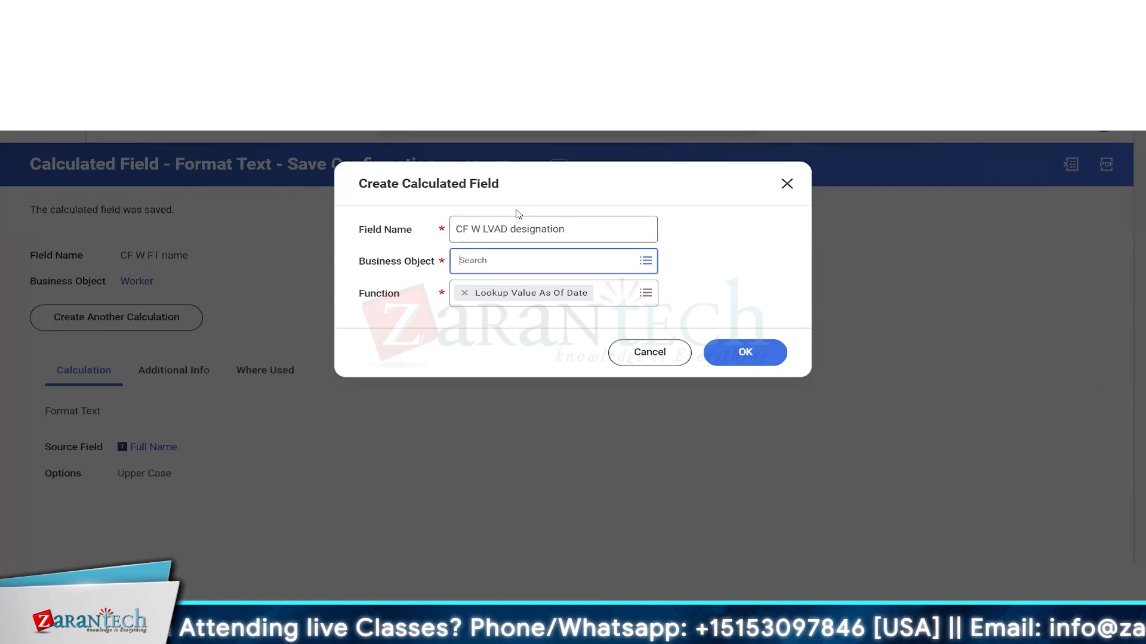
Step: Assign the Worker business object to the new lookup field and continue to its calculation settings
{"action": "type", "text": "wor"}
{"action": "key", "text": "Return"}
{"action": "left_click", "coordinate": [512, 309]}
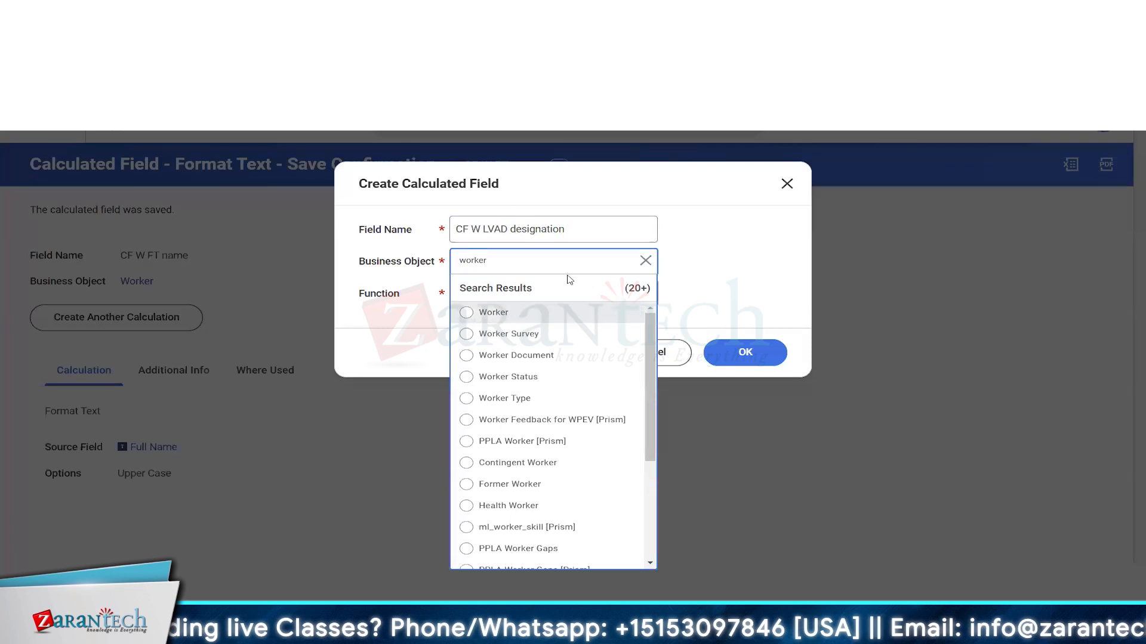
{"action": "left_click", "coordinate": [745, 352]}
Step: Set the source field of the Lookup Value As Of Date calculation to Job Title
{"action": "left_click", "coordinate": [218, 318]}
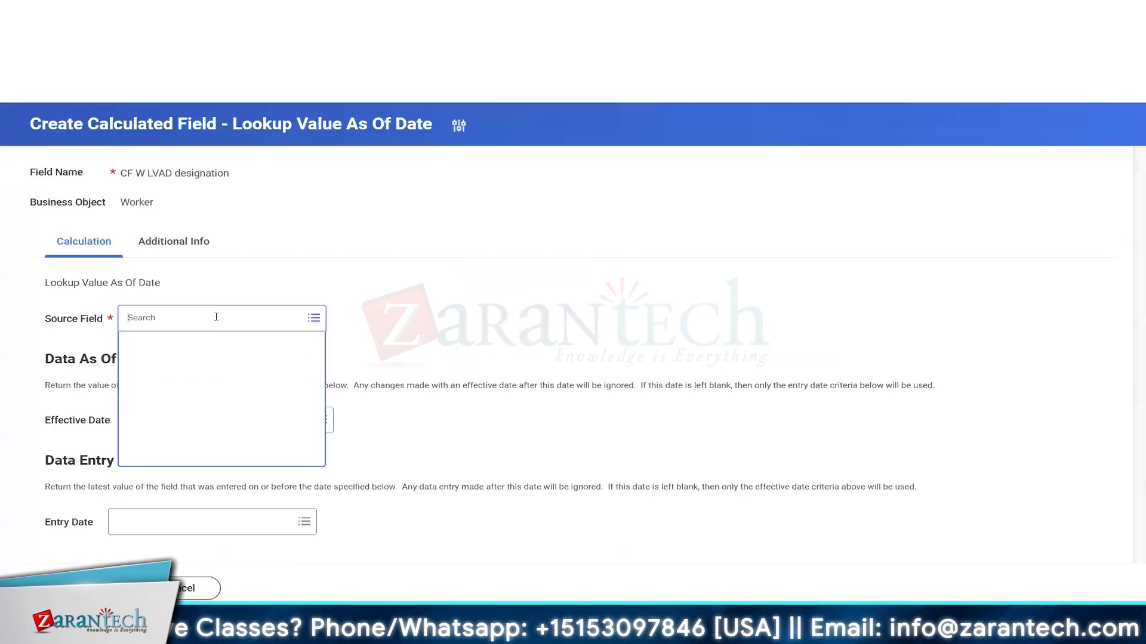
{"action": "type", "text": "job title"}
{"action": "key", "text": "Return"}
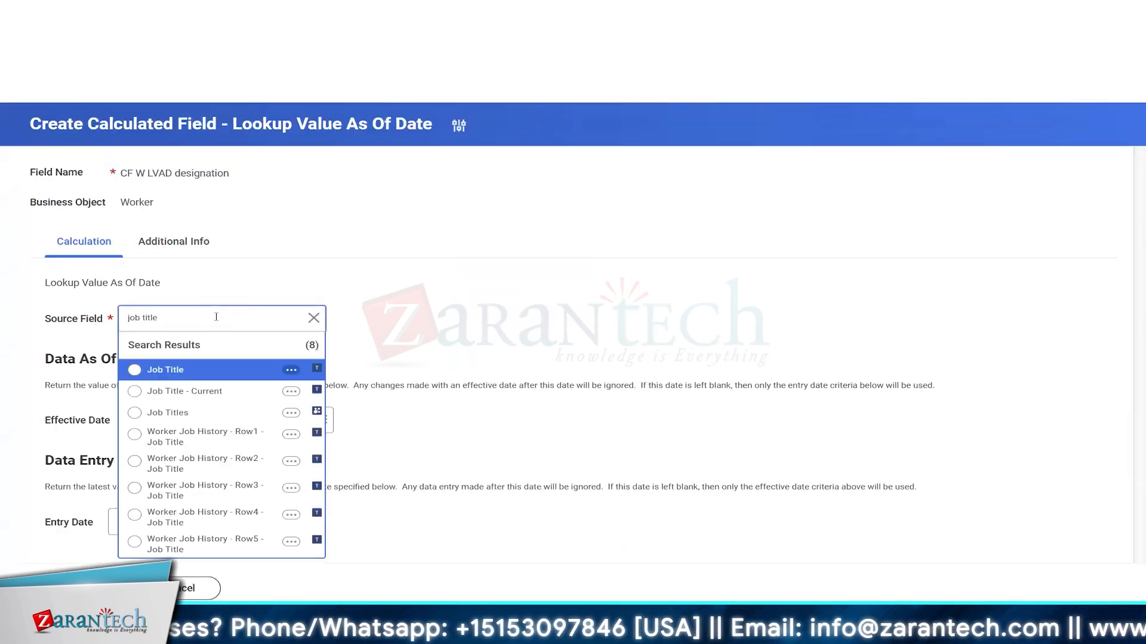
{"action": "left_click", "coordinate": [220, 370]}
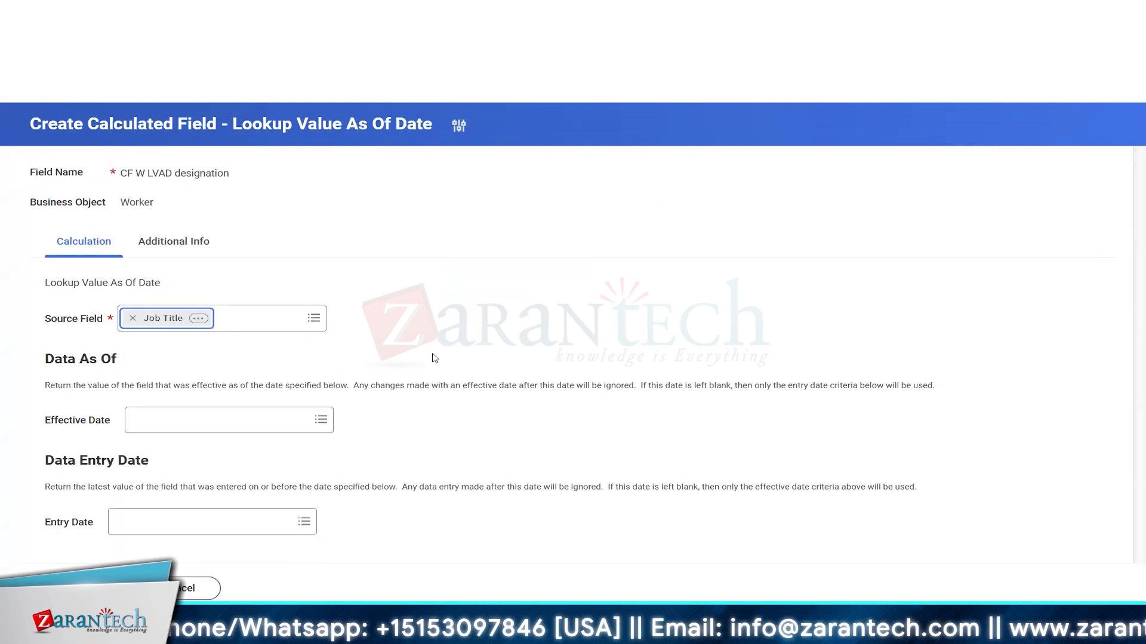
Step: Set the effective date of the lookup to IDD Global Today Minus 1 Year
{"action": "left_click", "coordinate": [259, 420]}
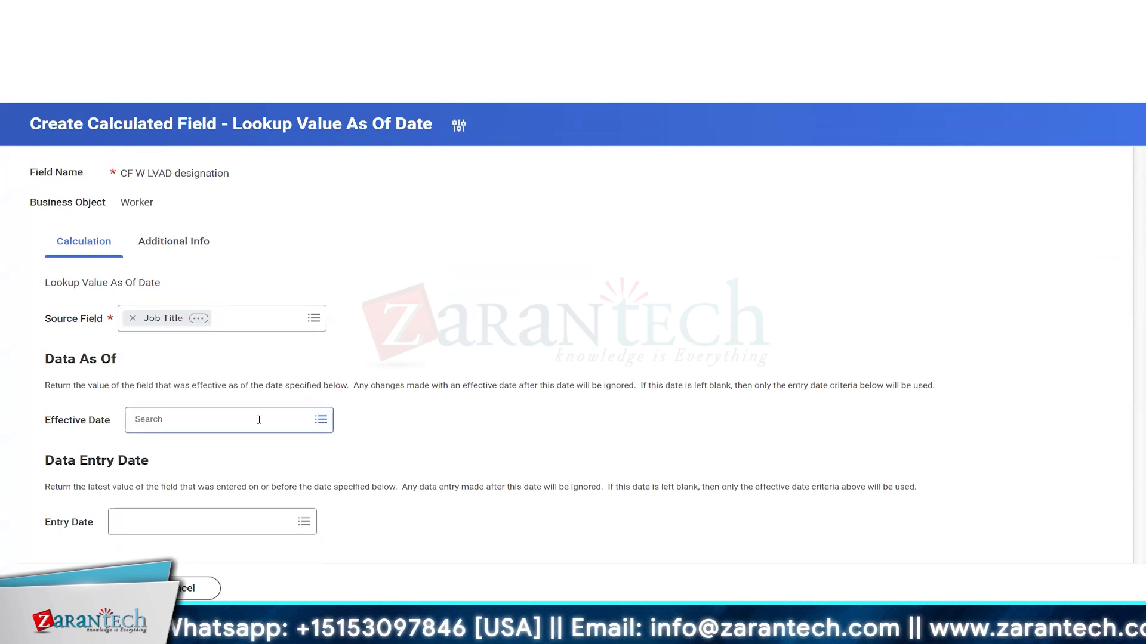
{"action": "type", "text": "today minujs"}
{"action": "key", "text": "Return"}
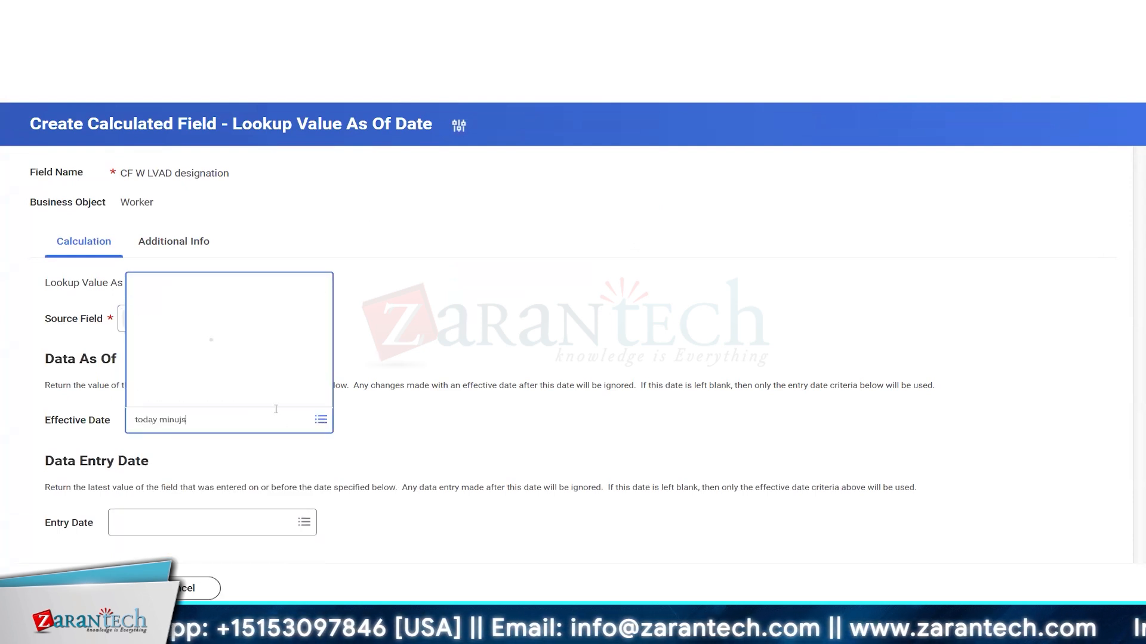
{"action": "type", "text": "today minu"}
{"action": "key", "text": "Return"}
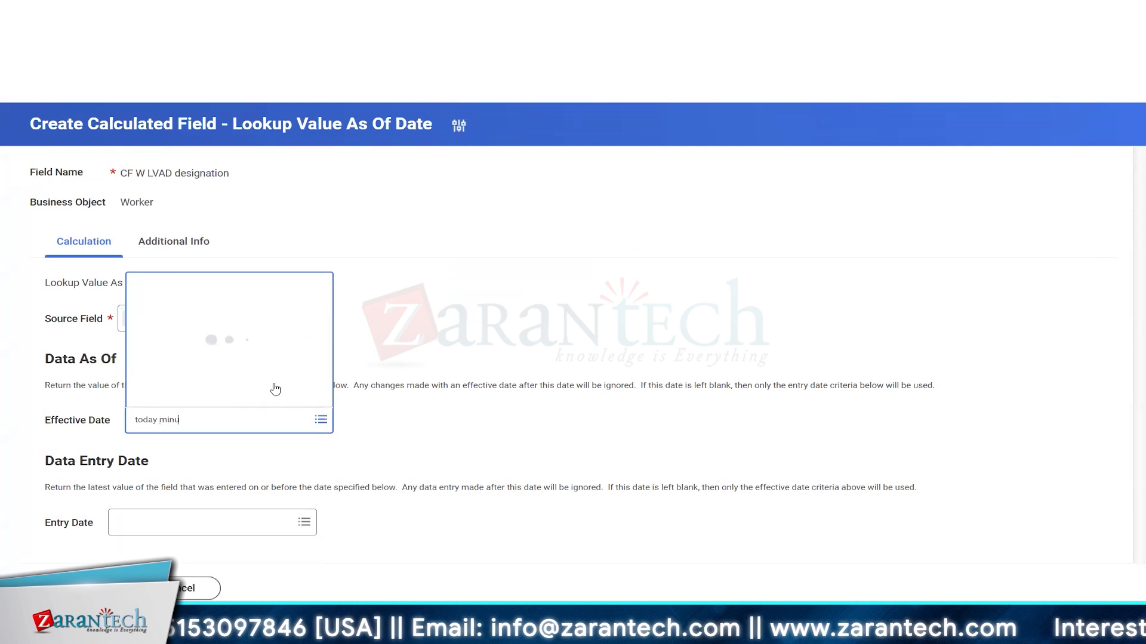
{"action": "left_click", "coordinate": [230, 317]}
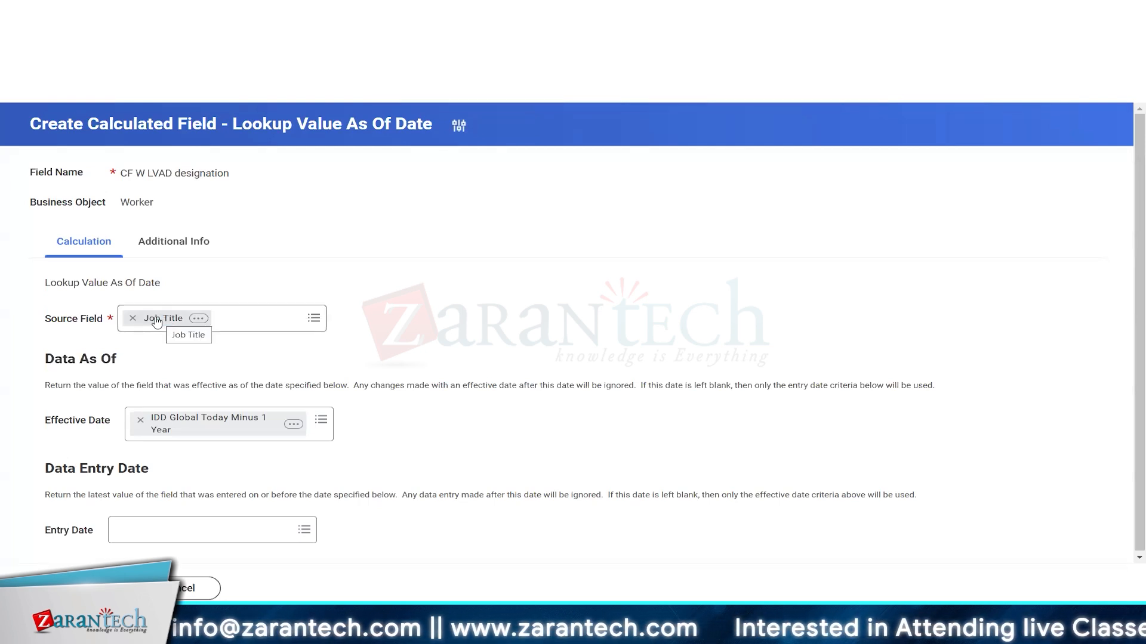
Step: Review the Effective Date and Data Entry Date criteria of the lookup calculation
{"action": "left_click_drag", "start_coordinate": [48, 420], "coordinate": [106, 420]}
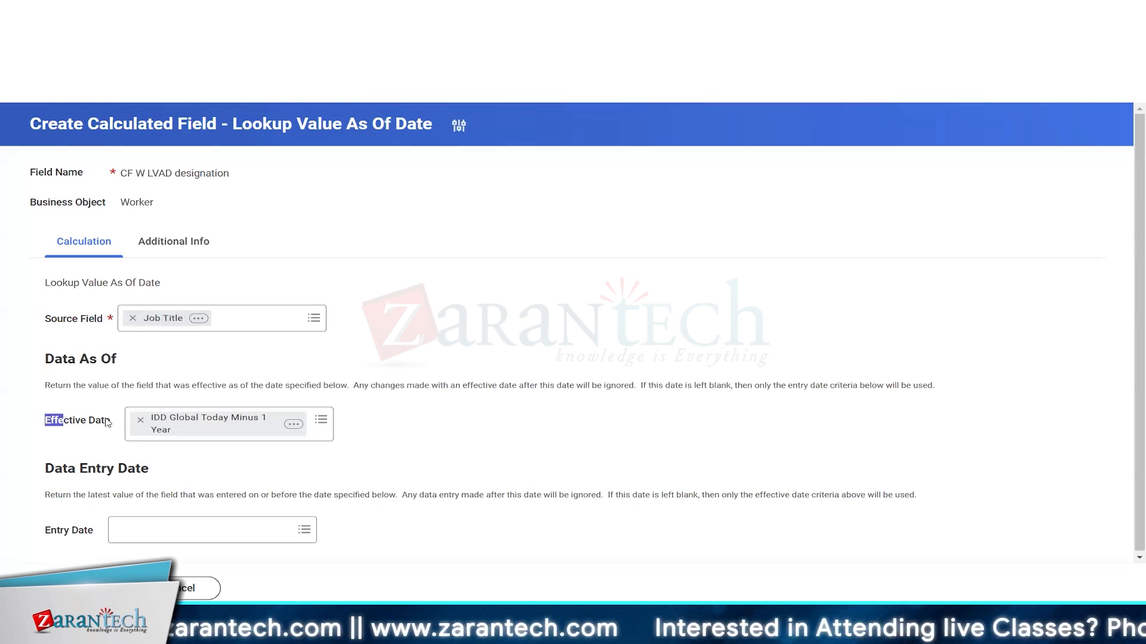
{"action": "left_click", "coordinate": [84, 430]}
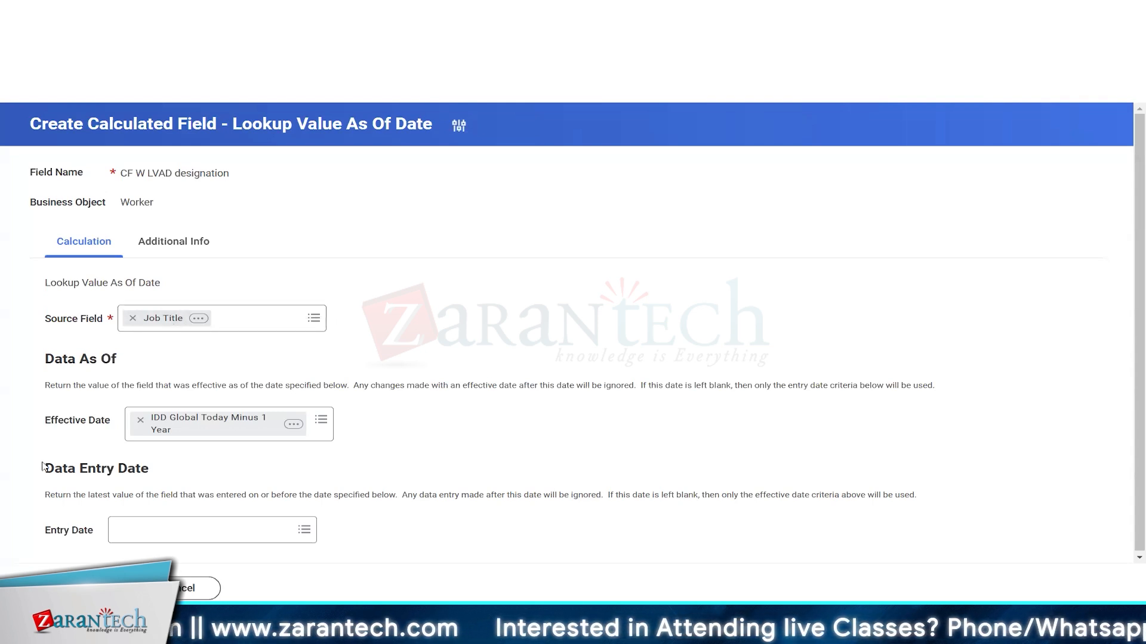
{"action": "left_click_drag", "start_coordinate": [46, 468], "coordinate": [166, 475]}
{"action": "left_click", "coordinate": [93, 469]}
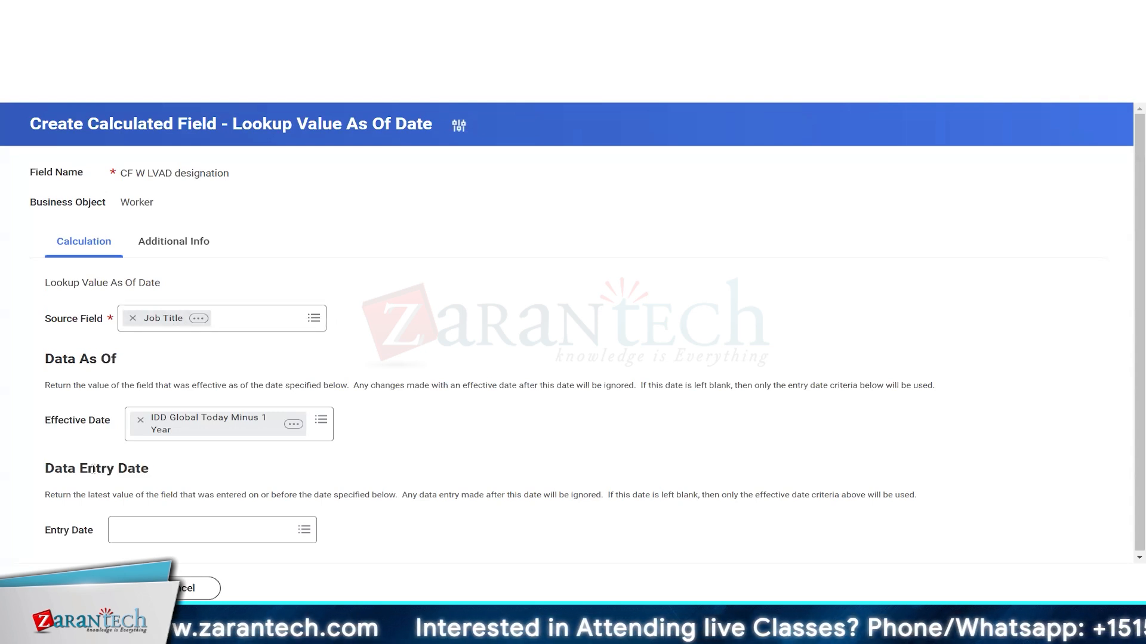
{"action": "triple_click", "coordinate": [93, 470]}
{"action": "left_click", "coordinate": [175, 475]}
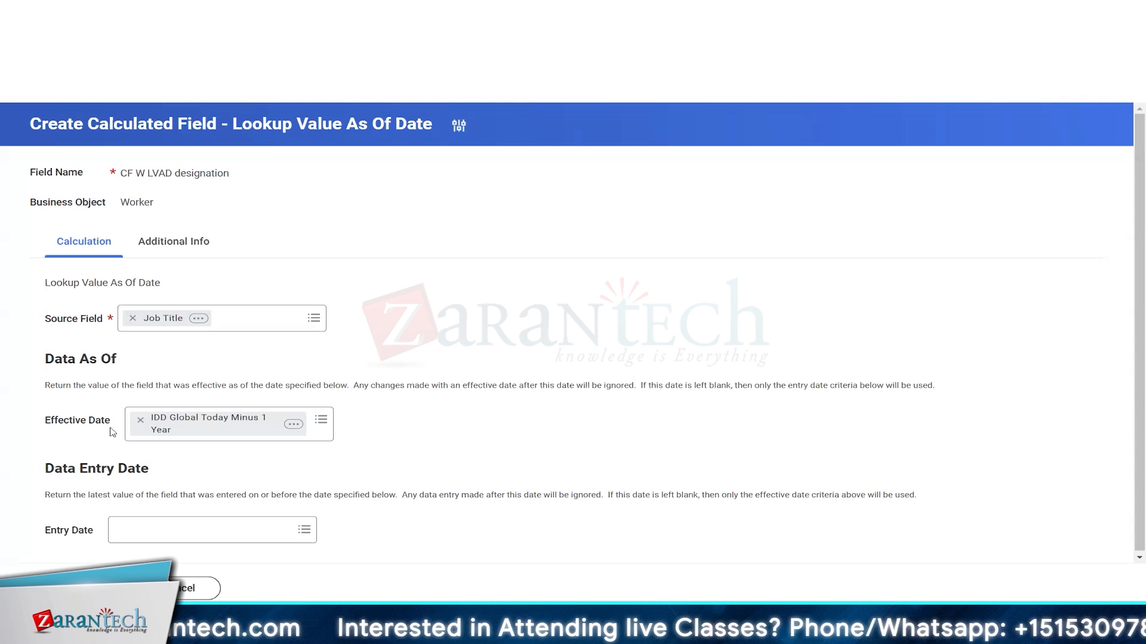
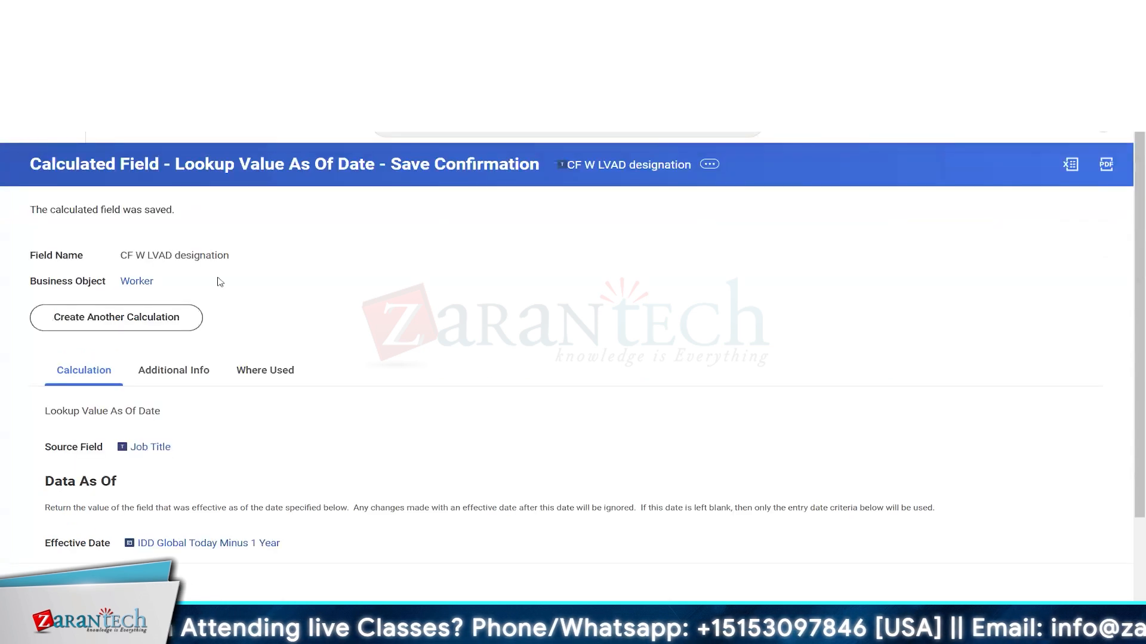
Step: Copy the saved calculated field's name and run the custom report test with its worker type prompts left empty
{"action": "triple_click", "coordinate": [170, 258]}
{"action": "key", "text": "ctrl+c"}
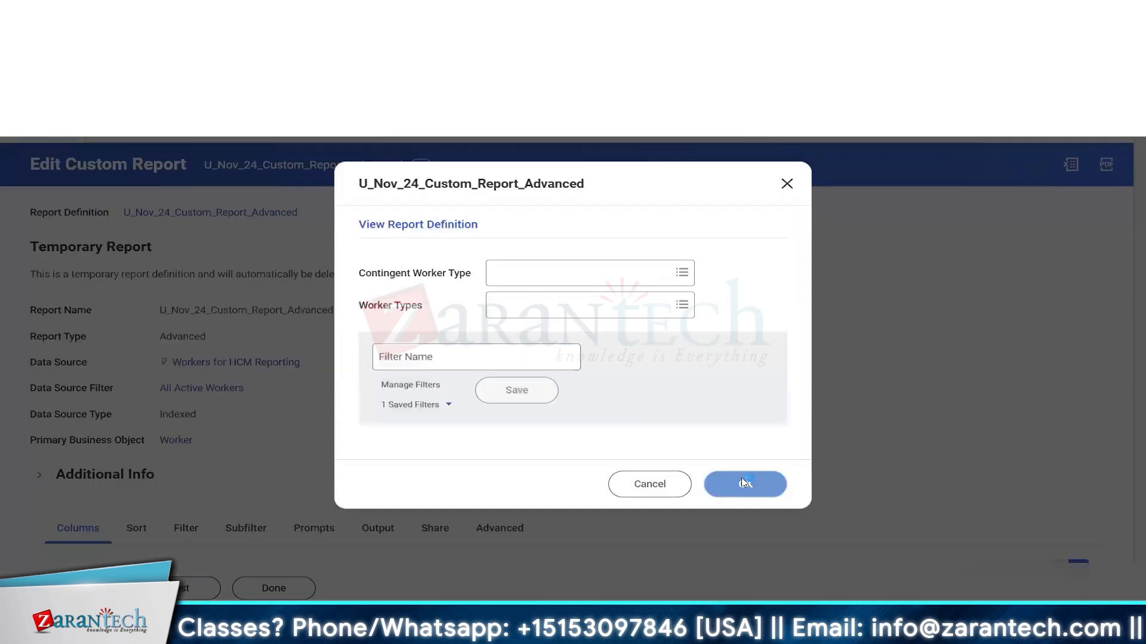
{"action": "left_click", "coordinate": [745, 484]}
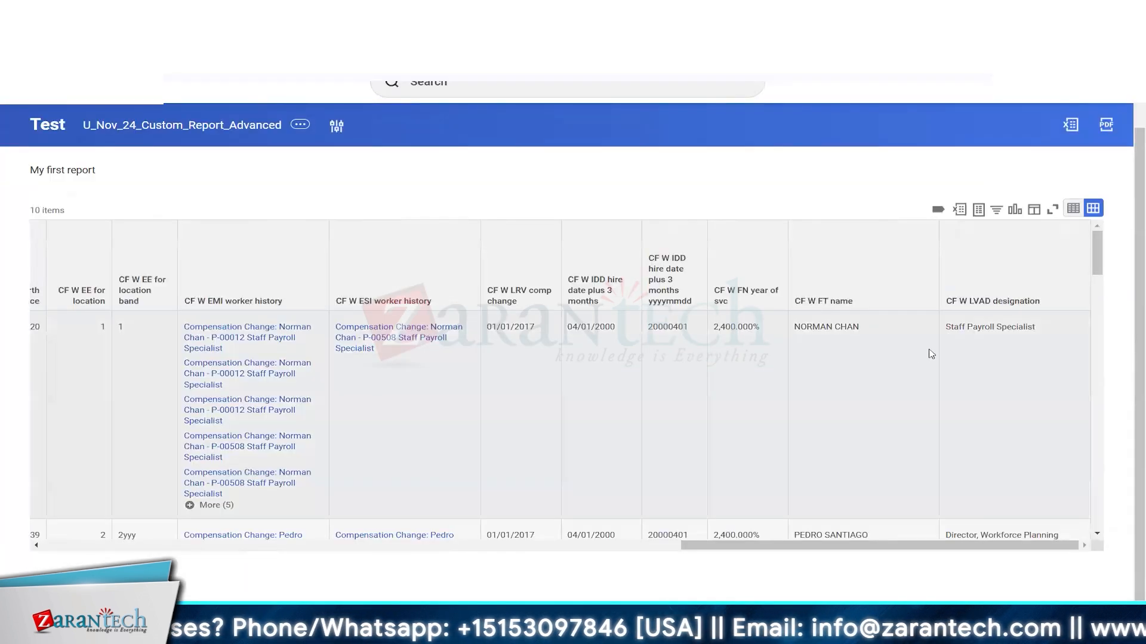
Step: Examine the CF W LVAD designation value for the first worker in the report output
{"action": "left_click", "coordinate": [961, 342]}
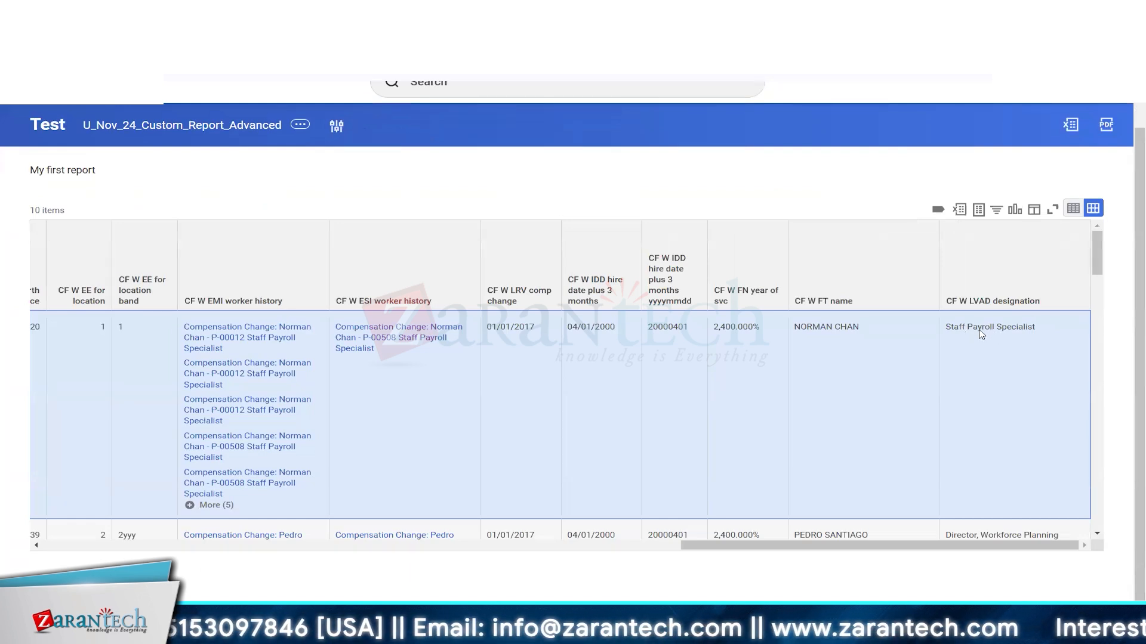
{"action": "triple_click", "coordinate": [981, 329]}
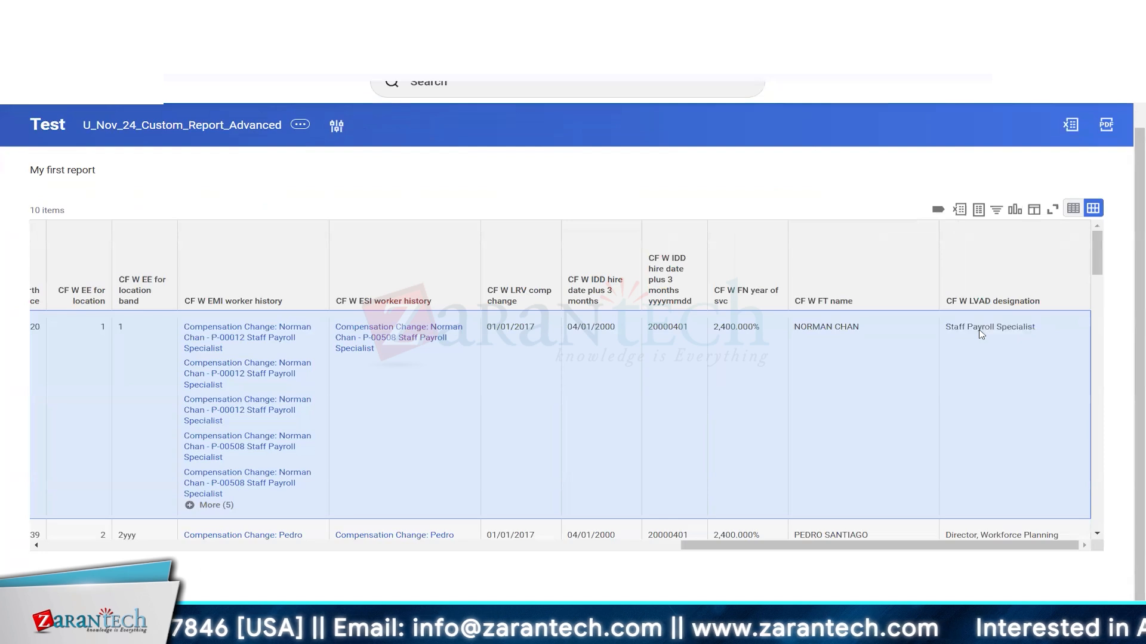
{"action": "double_click", "coordinate": [982, 330]}
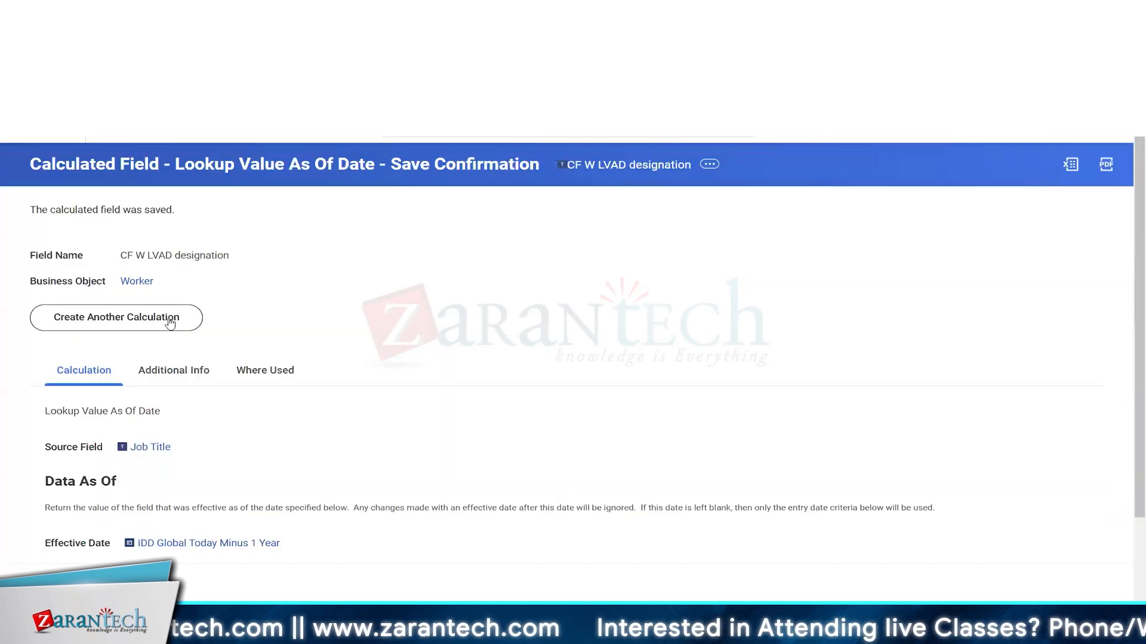
Step: Start another calculated field with the Substring Text function
{"action": "left_click", "coordinate": [116, 317]}
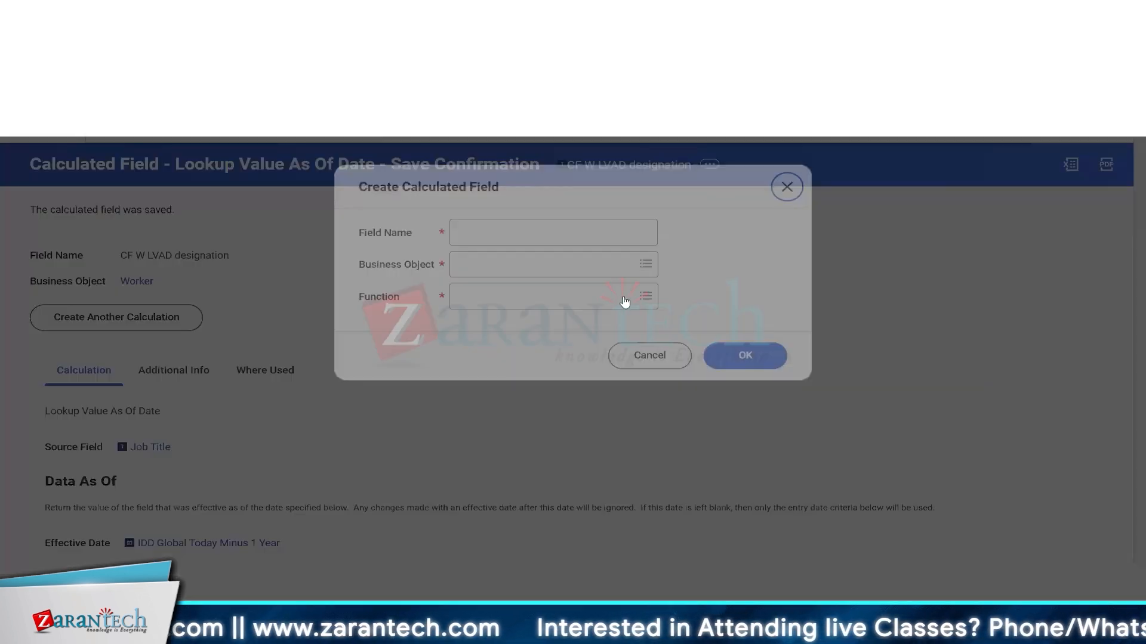
{"action": "left_click", "coordinate": [645, 296]}
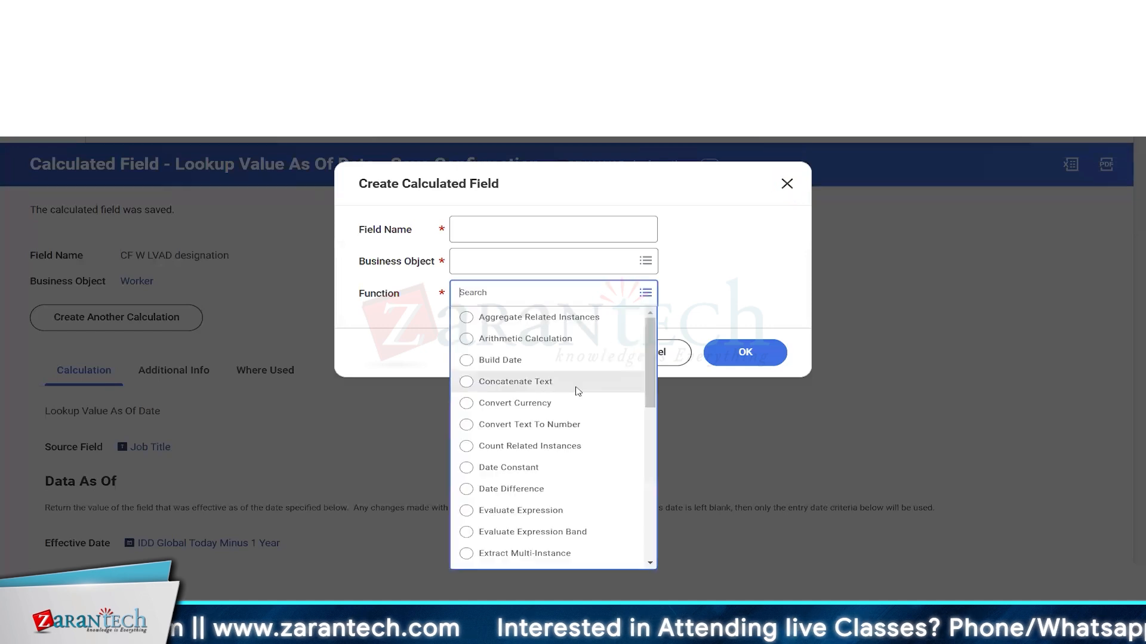
{"action": "scroll", "coordinate": [579, 392], "scroll_direction": "down", "scroll_amount": 4}
{"action": "scroll", "coordinate": [579, 392], "scroll_direction": "down", "scroll_amount": 2}
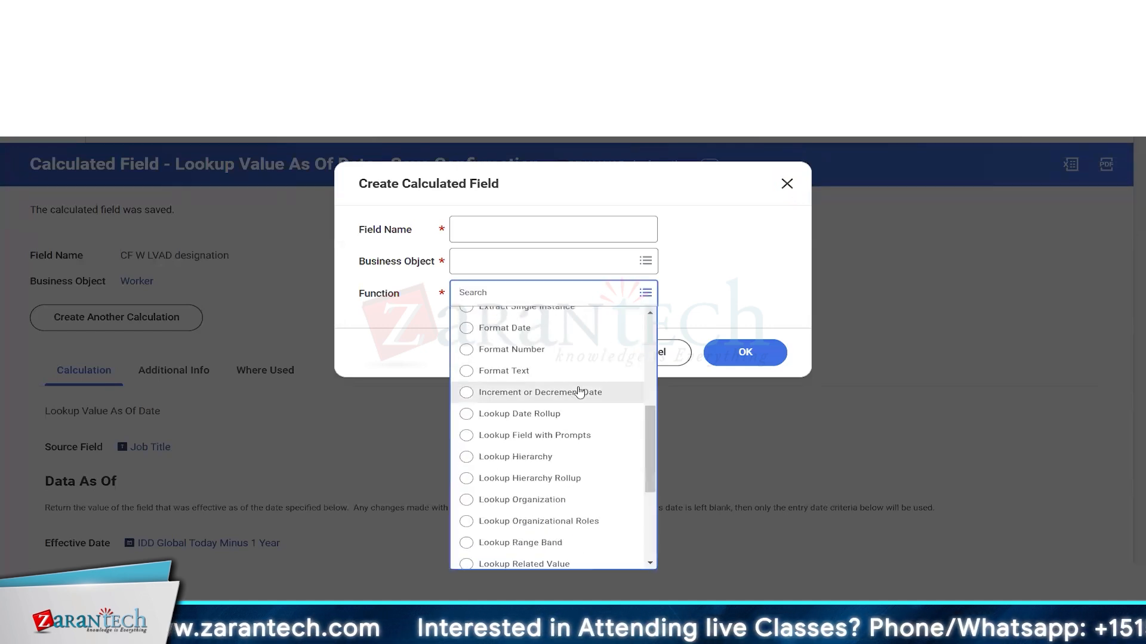
{"action": "scroll", "coordinate": [579, 391], "scroll_direction": "down", "scroll_amount": 1}
{"action": "scroll", "coordinate": [579, 391], "scroll_direction": "down", "scroll_amount": 2}
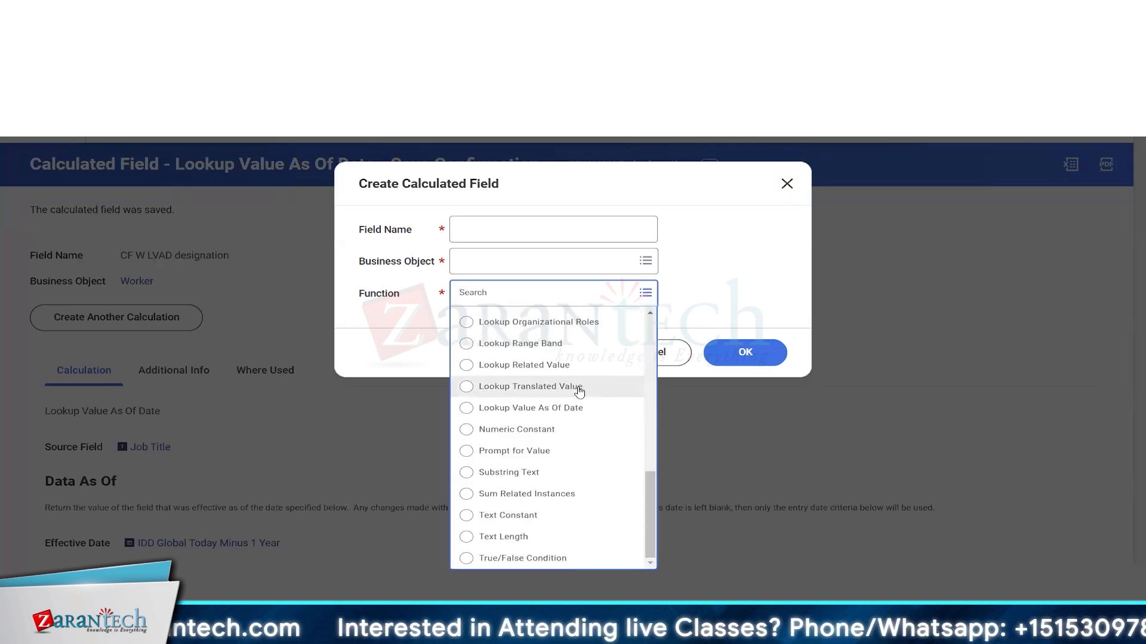
{"action": "left_click", "coordinate": [519, 473]}
Step: Name the new calculated field "CF W ST designation", reusing the copied field name with its function abbreviation replaced
{"action": "left_click", "coordinate": [489, 235]}
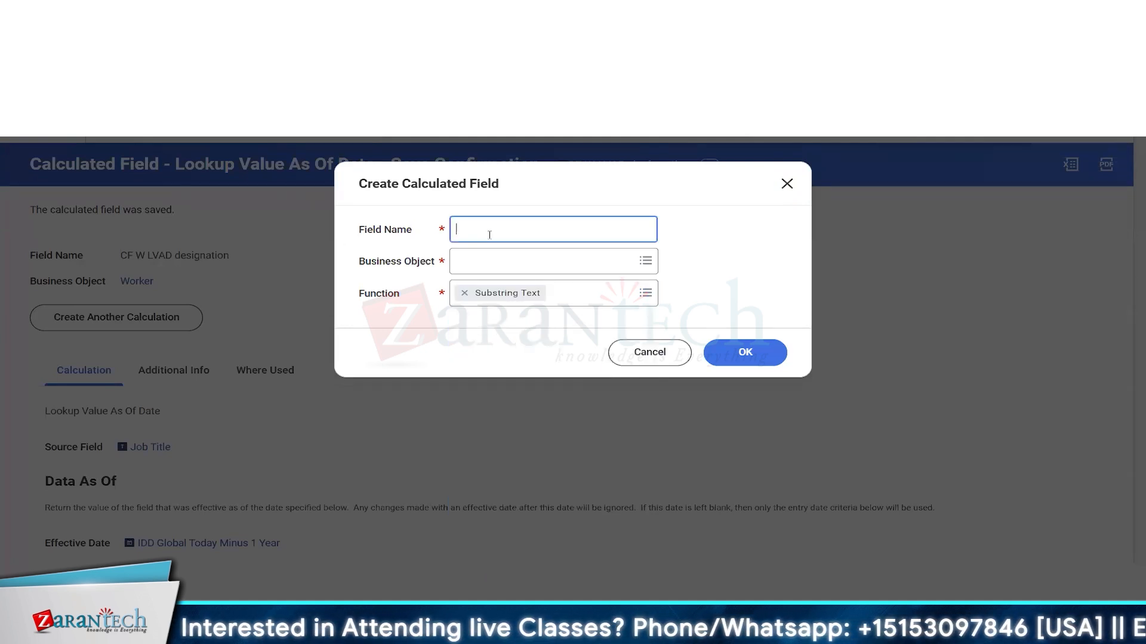
{"action": "key", "text": "ctrl+v"}
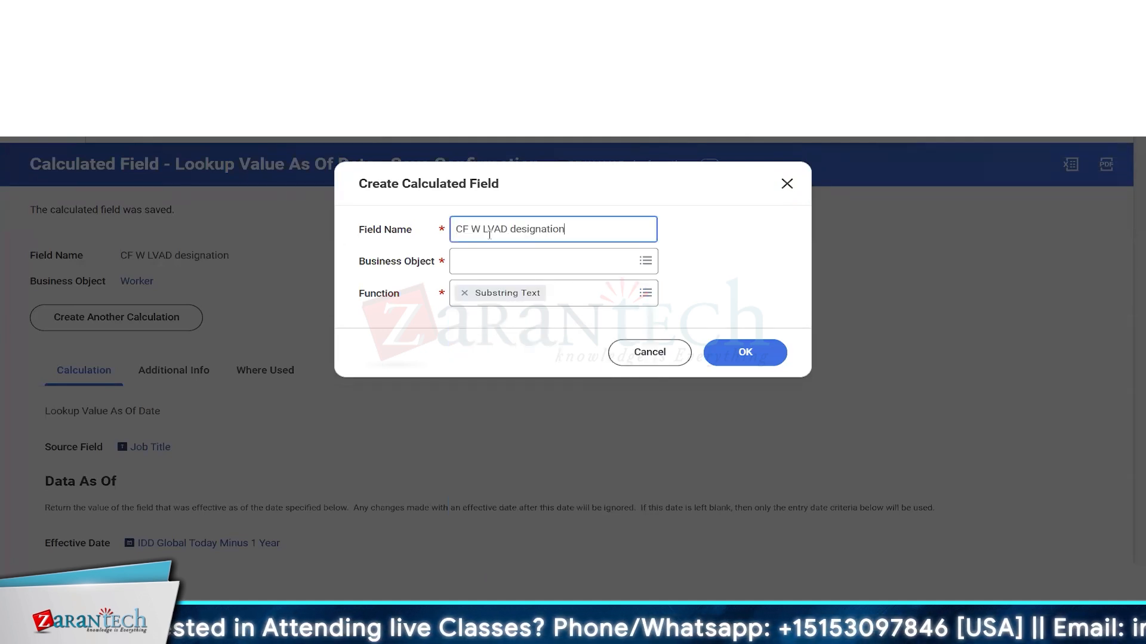
{"action": "key", "text": "Left"}
{"action": "key", "text": "Left"}
{"action": "key", "text": "shift+Left"}
{"action": "key", "text": "shift+Left"}
{"action": "key", "text": "shift+Left"}
{"action": "key", "text": "shift+Left"}
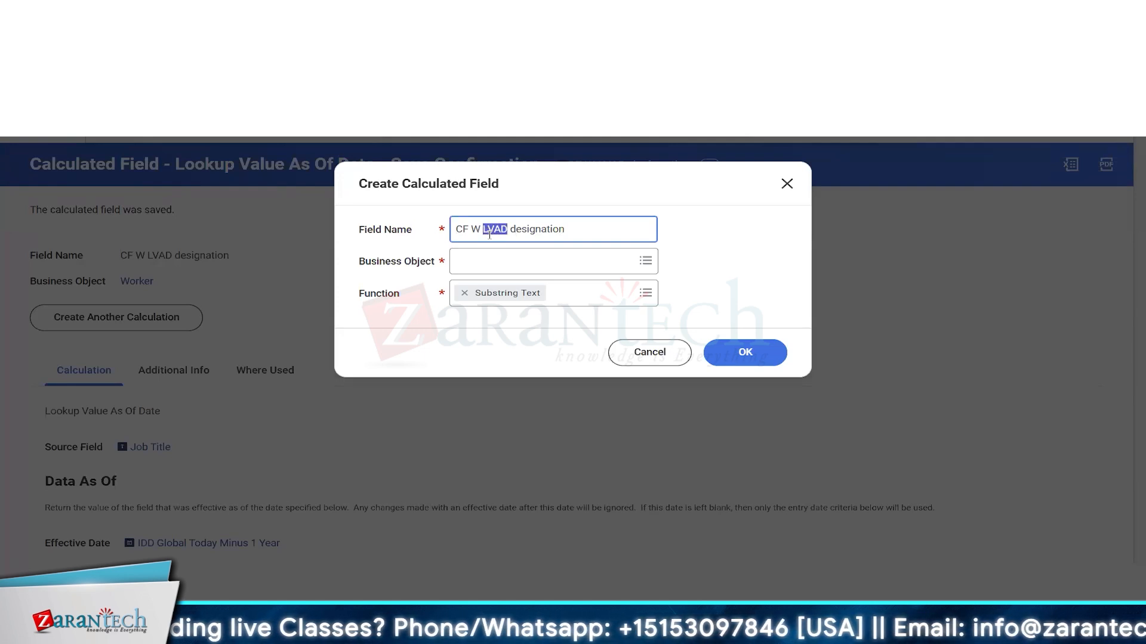
{"action": "type", "text": "S"}
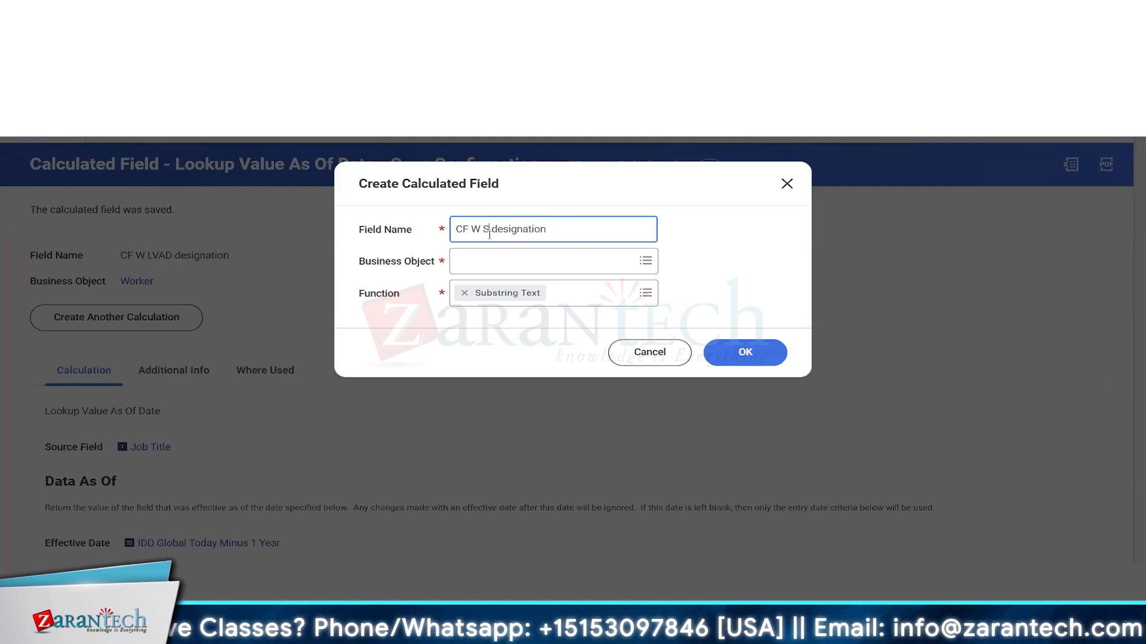
{"action": "type", "text": "T"}
Step: Assign the Worker business object to the substring field and continue to its calculation settings
{"action": "left_click", "coordinate": [483, 261]}
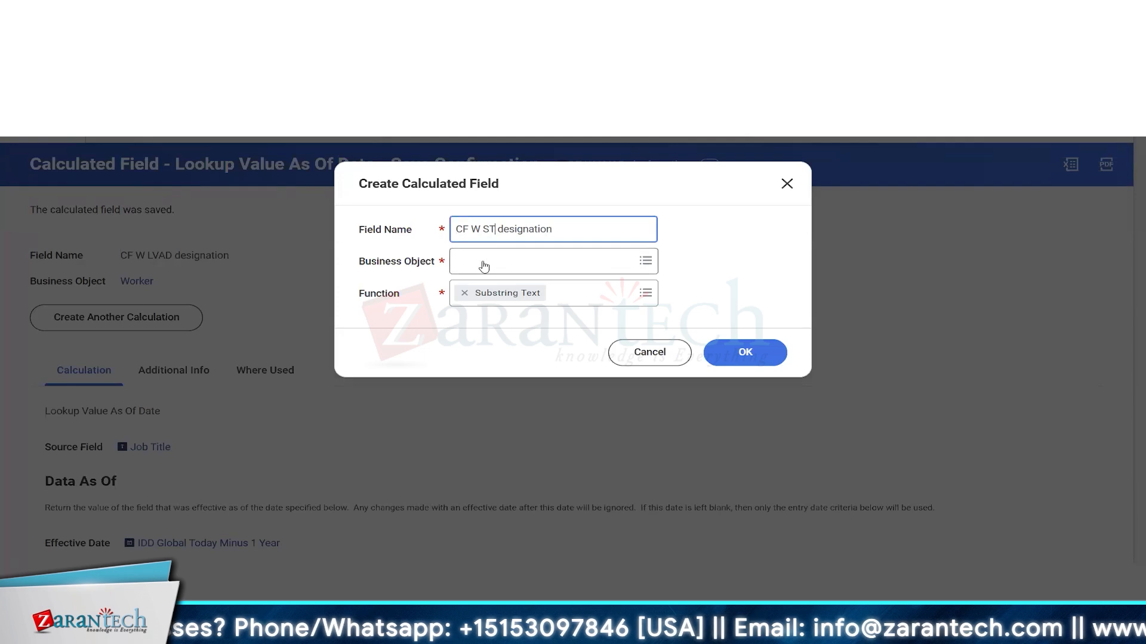
{"action": "type", "text": "worker"}
{"action": "key", "text": "Return"}
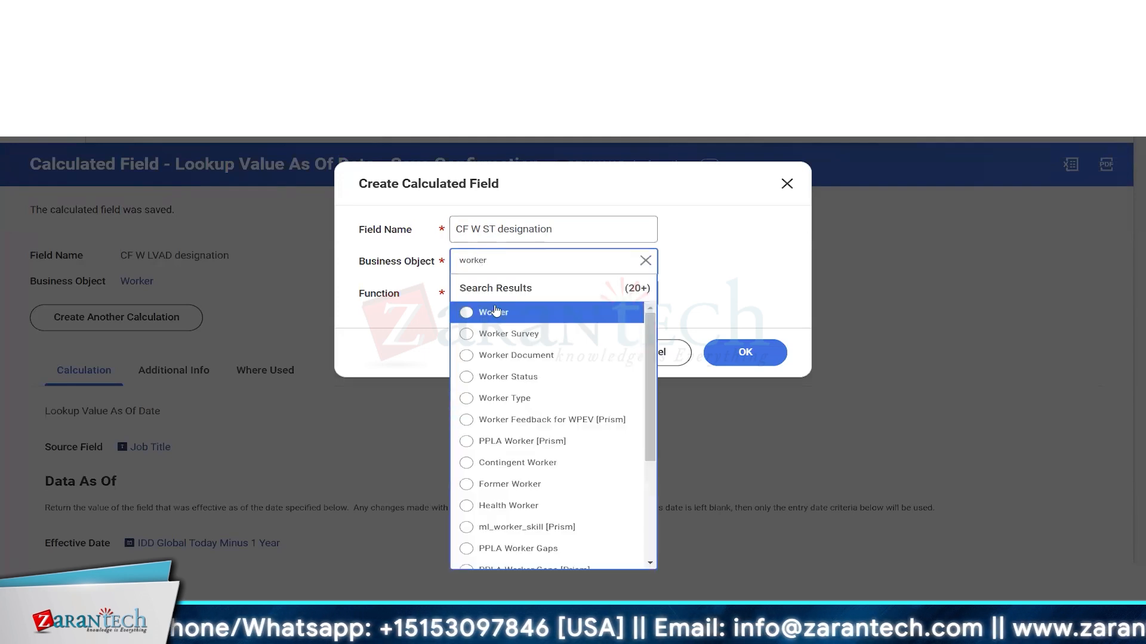
{"action": "left_click", "coordinate": [496, 311]}
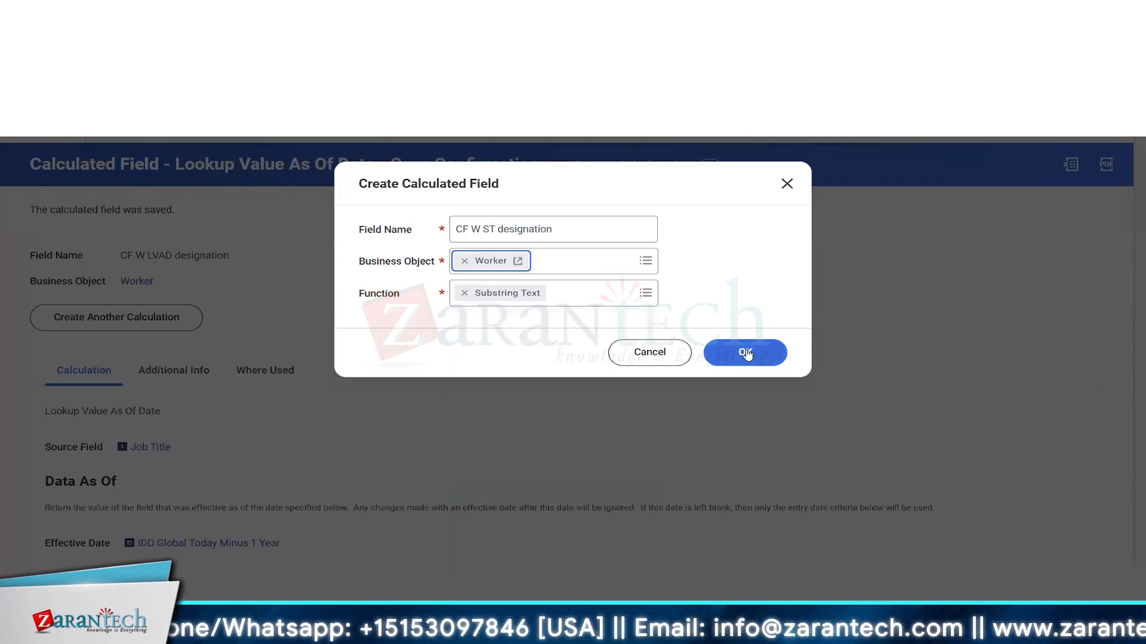
{"action": "left_click", "coordinate": [746, 353]}
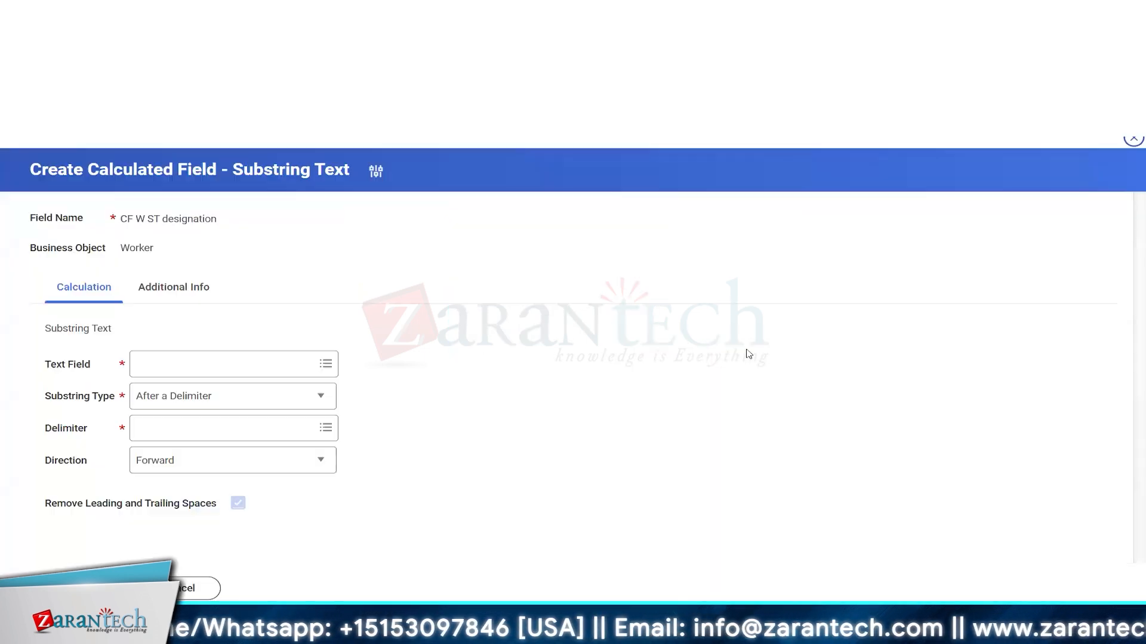
Step: Set the text field of the Substring Text calculation to Job Title
{"action": "left_click", "coordinate": [156, 362]}
{"action": "type", "text": "job ti"}
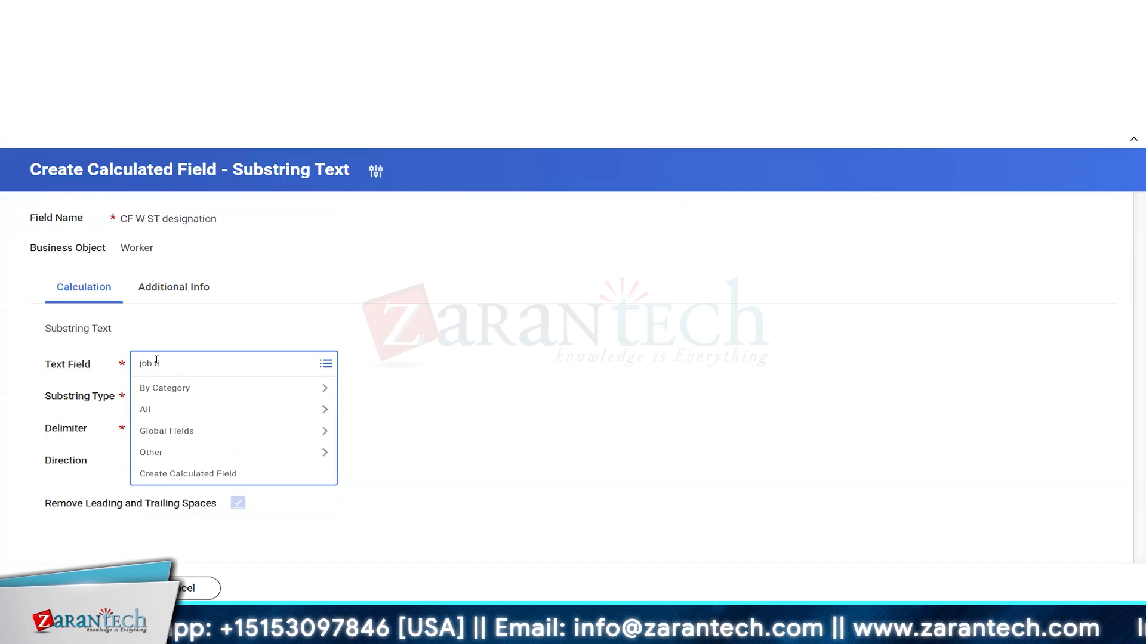
{"action": "type", "text": "tle"}
{"action": "key", "text": "Return"}
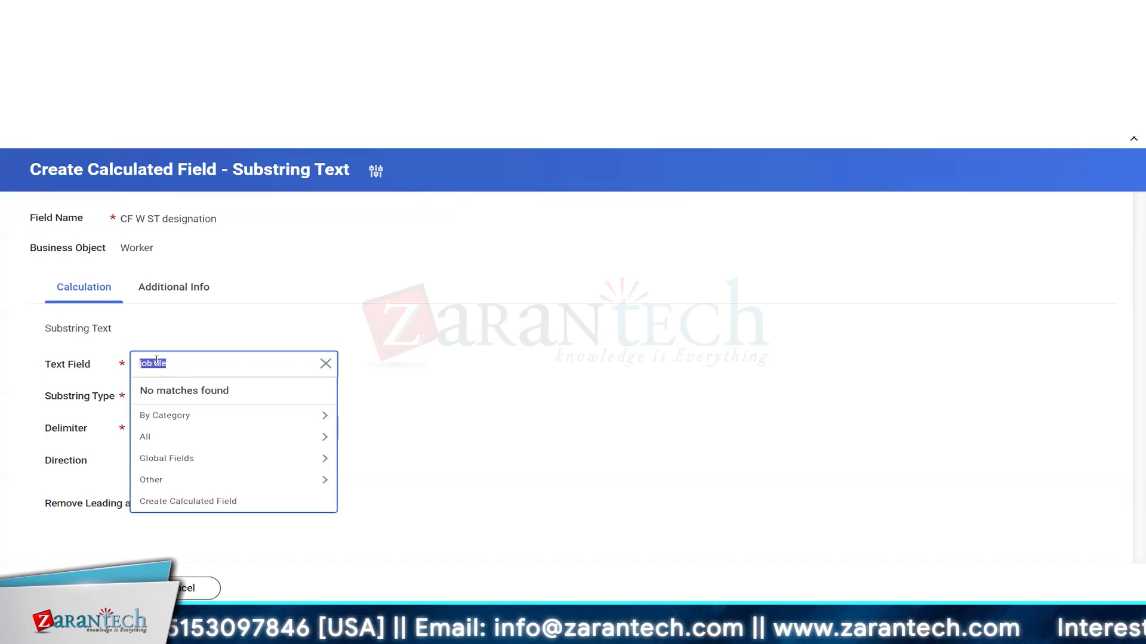
{"action": "key", "text": "Right"}
{"action": "key", "text": "BackSpace"}
{"action": "key", "text": "BackSpace"}
{"action": "type", "text": "tl"}
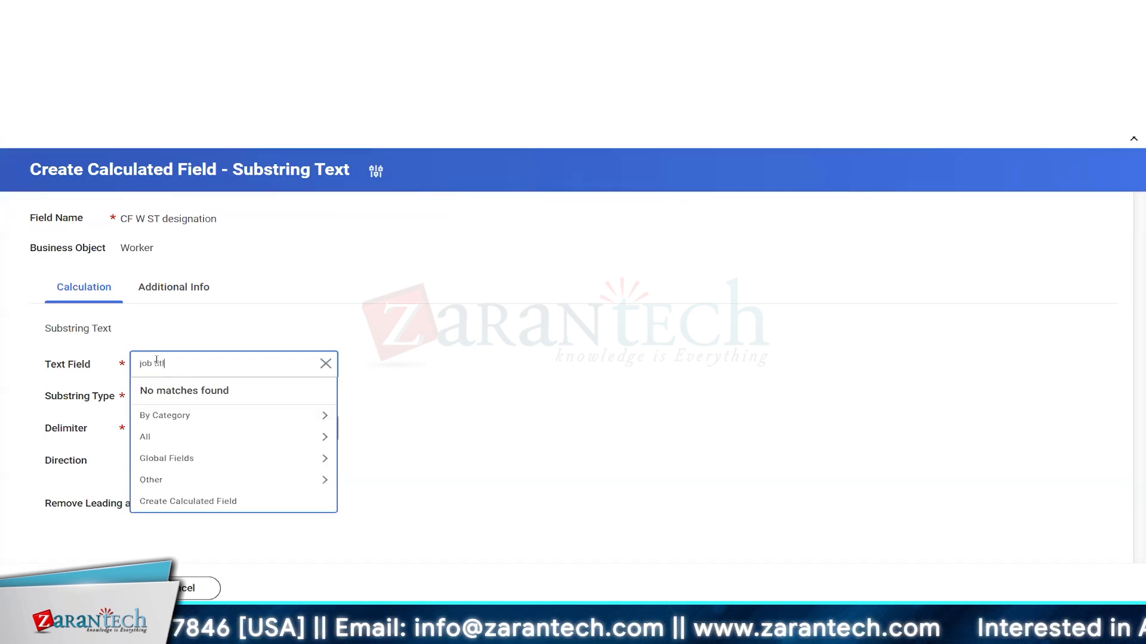
{"action": "type", "text": "e"}
{"action": "key", "text": "Return"}
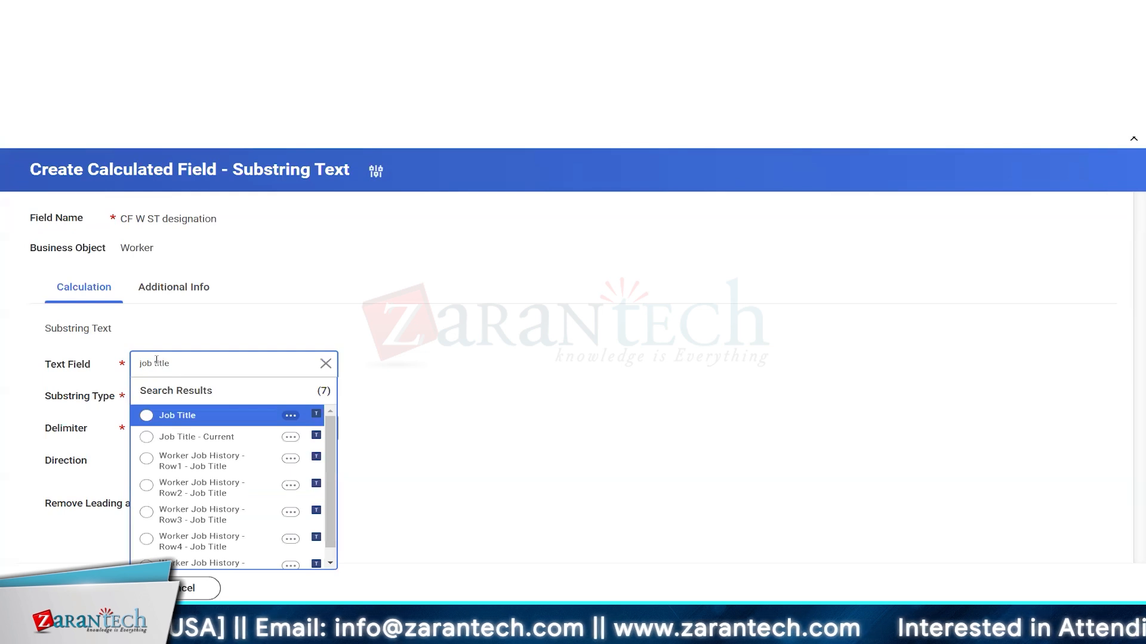
{"action": "left_click", "coordinate": [249, 412]}
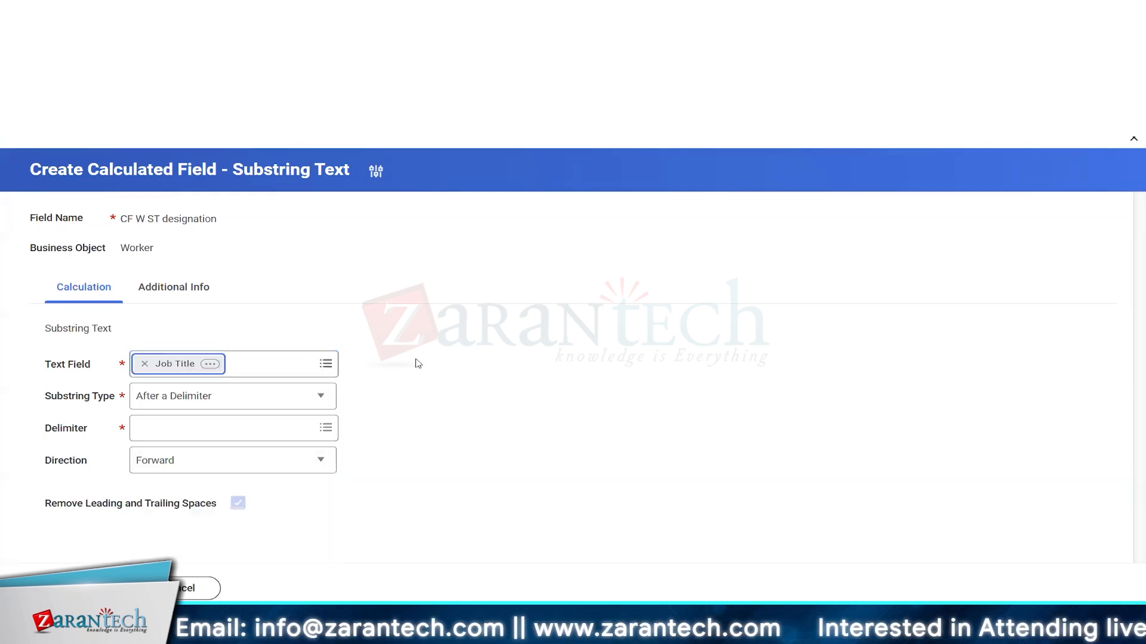
Step: Check the Designation values in the report for a separator, and set the substring field's delimiter to the global text value comma
{"action": "mouse_move", "coordinate": [203, 405]}
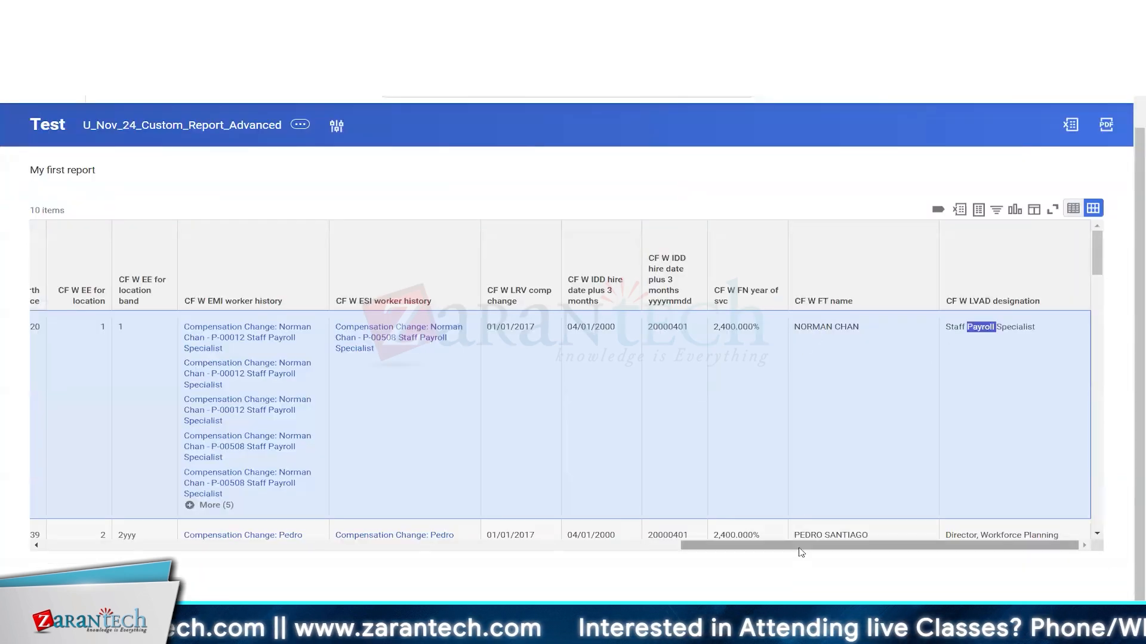
{"action": "scroll", "coordinate": [455, 536], "scroll_direction": "left", "scroll_amount": 10}
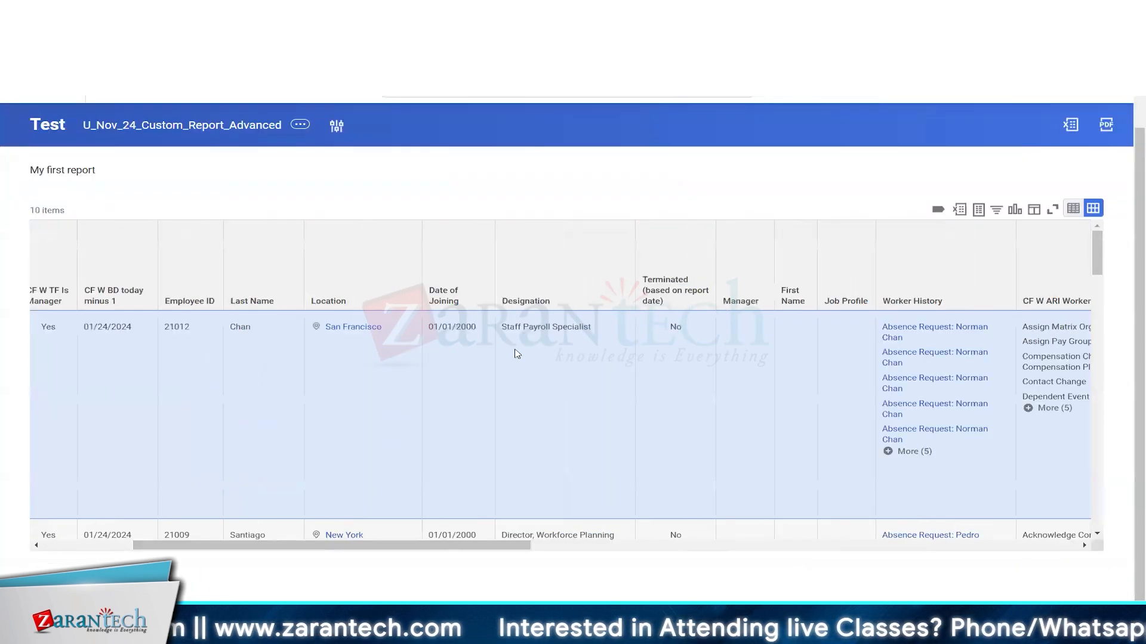
{"action": "scroll", "coordinate": [555, 445], "scroll_direction": "down", "scroll_amount": 3}
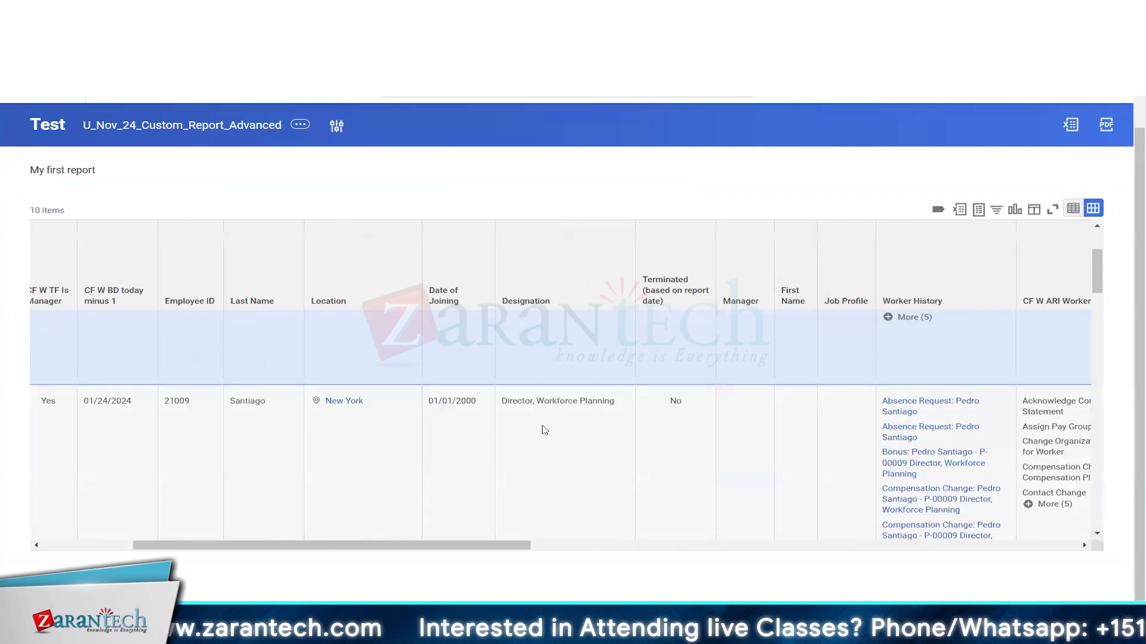
{"action": "double_click", "coordinate": [535, 403]}
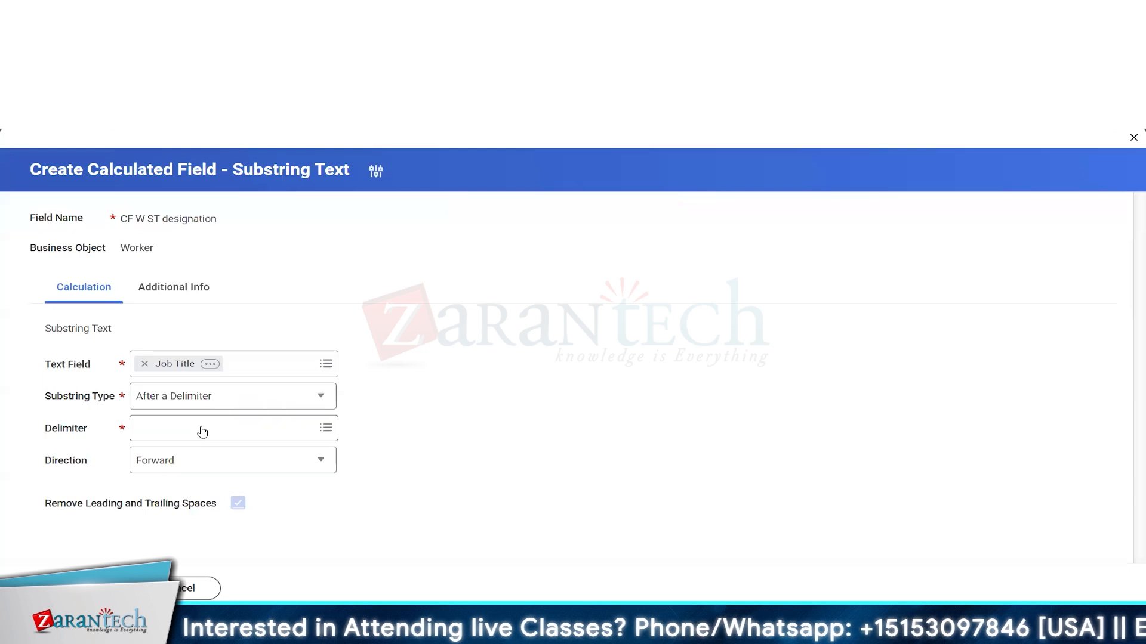
{"action": "left_click", "coordinate": [201, 428]}
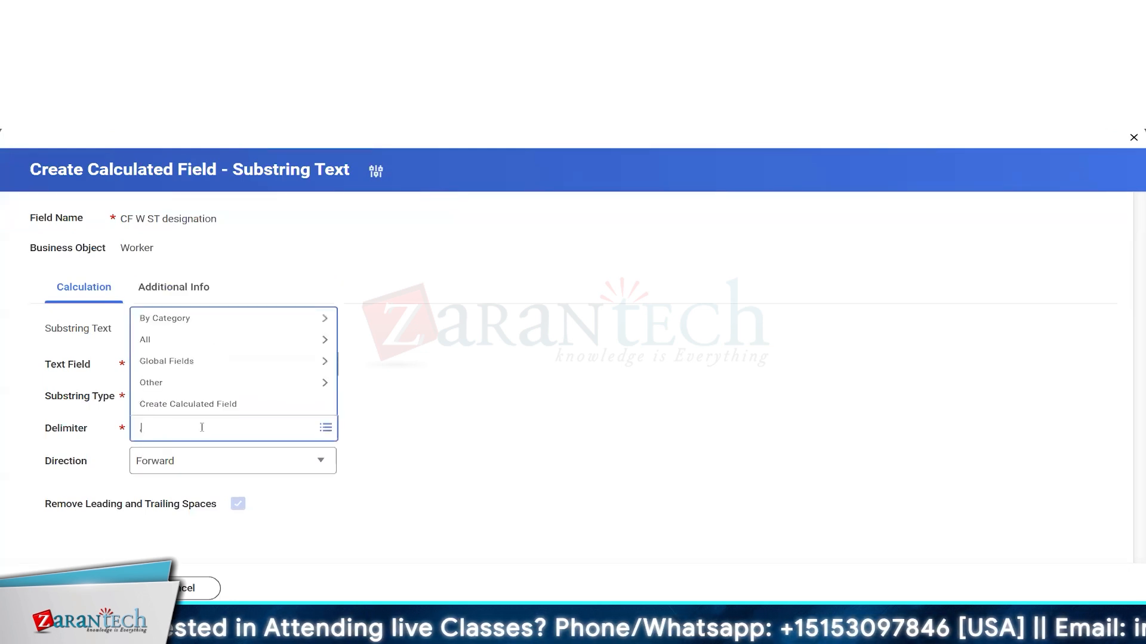
{"action": "type", "text": ","}
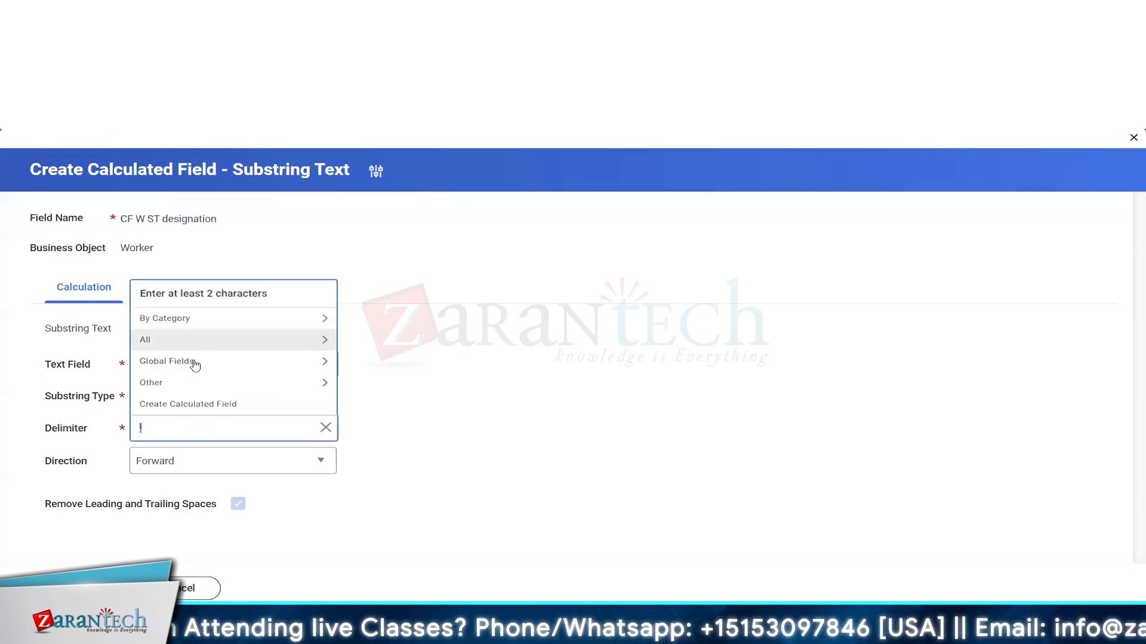
{"action": "left_click", "coordinate": [194, 363]}
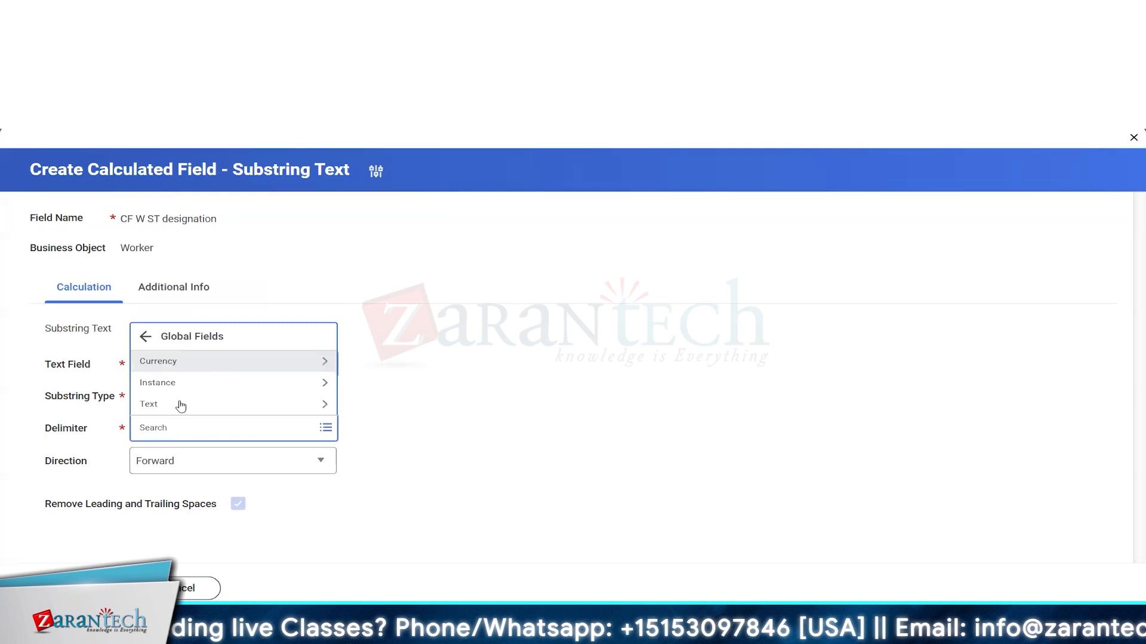
{"action": "left_click", "coordinate": [180, 405]}
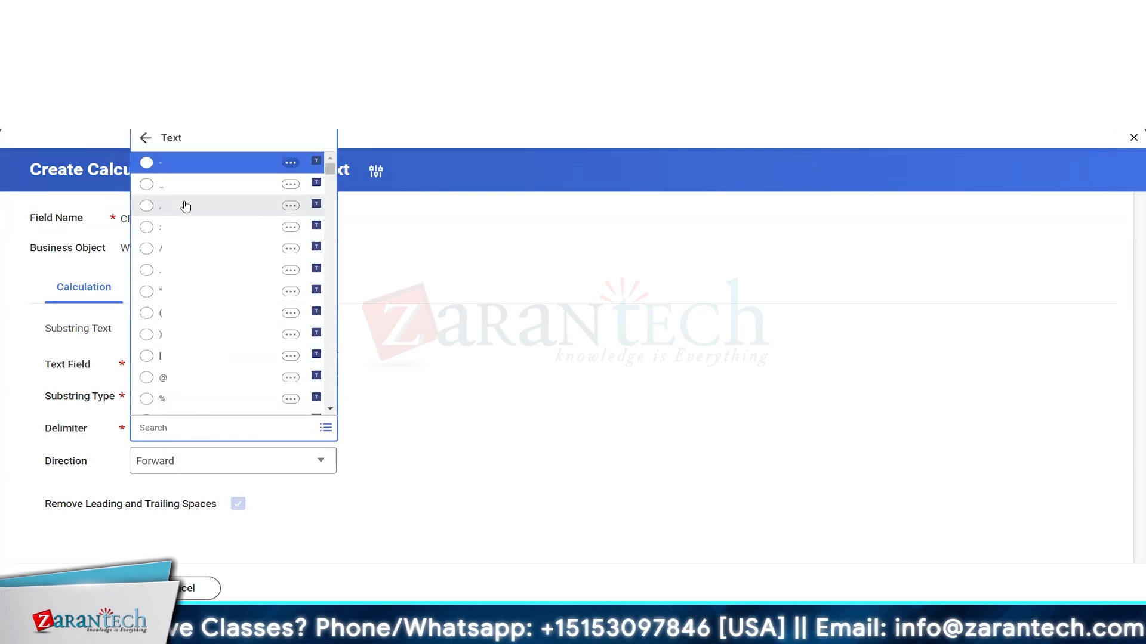
{"action": "left_click", "coordinate": [159, 212]}
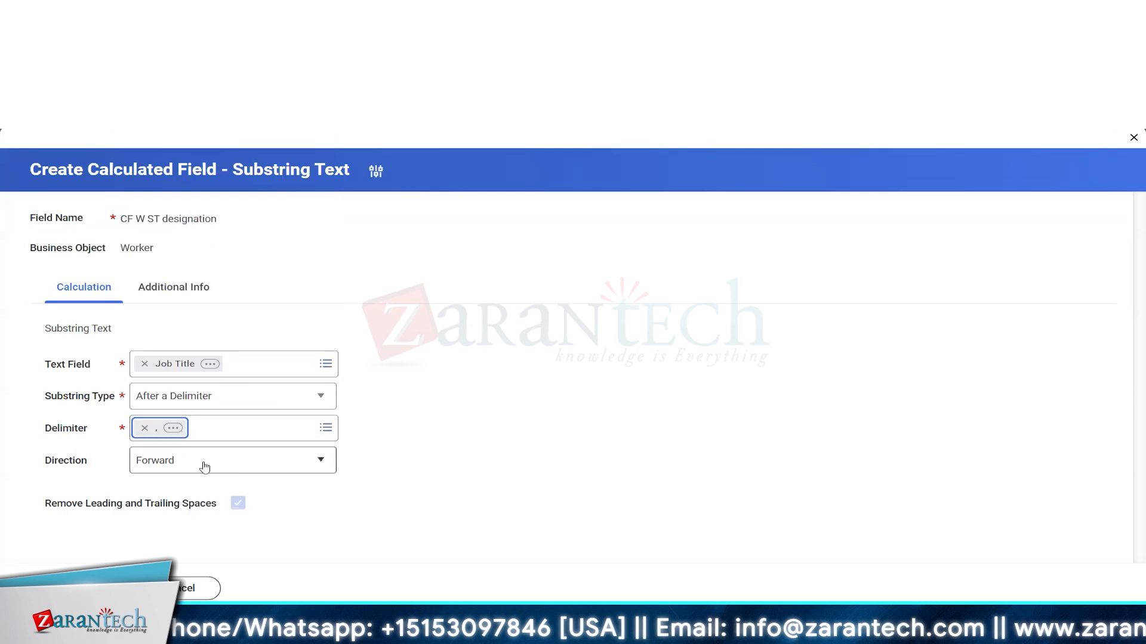
Step: Keep the Forward direction for the delimiter search and save the CF W ST designation calculated field
{"action": "mouse_move", "coordinate": [296, 465]}
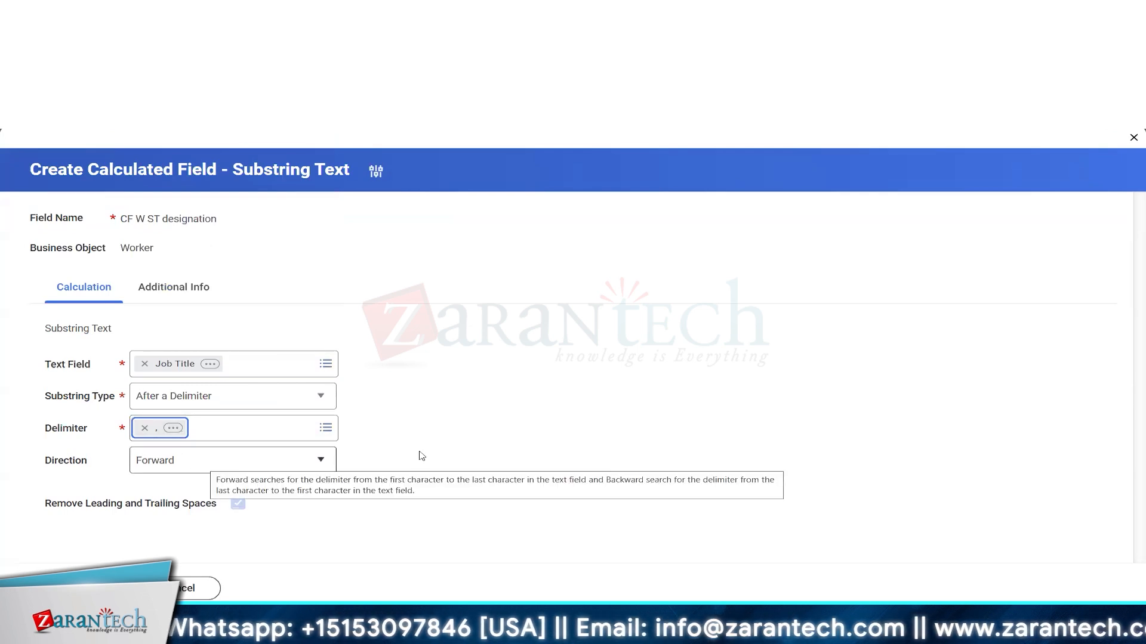
{"action": "left_click", "coordinate": [418, 426]}
{"action": "left_click", "coordinate": [80, 589]}
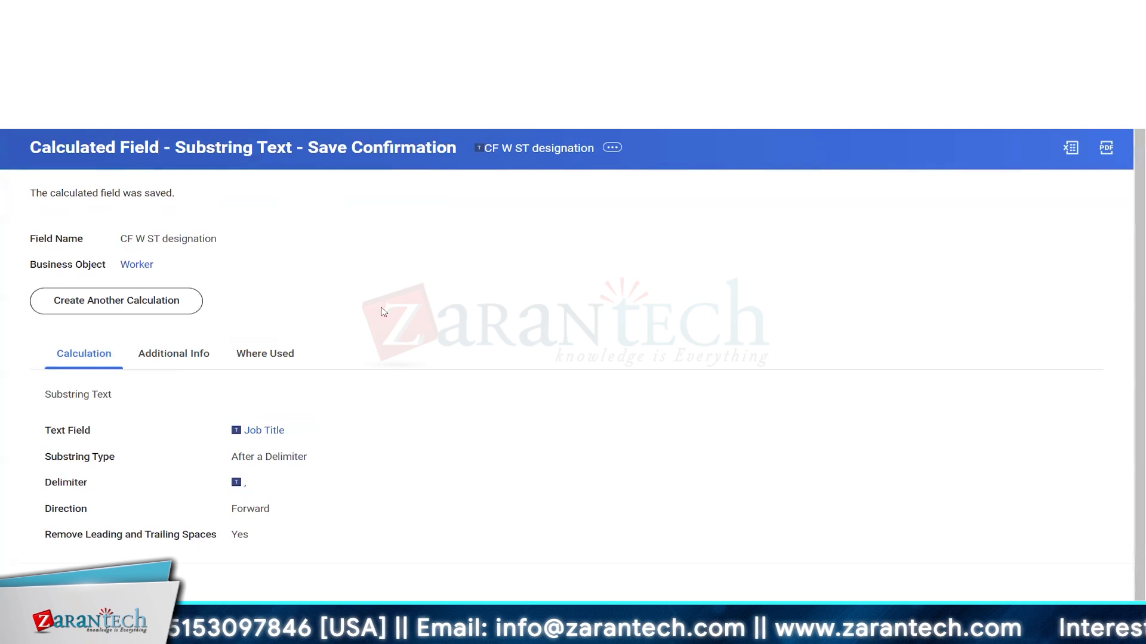
Step: Add CF W ST designation on the Worker business object as the last column of the custom report and run it without prompt values
{"action": "triple_click", "coordinate": [141, 240]}
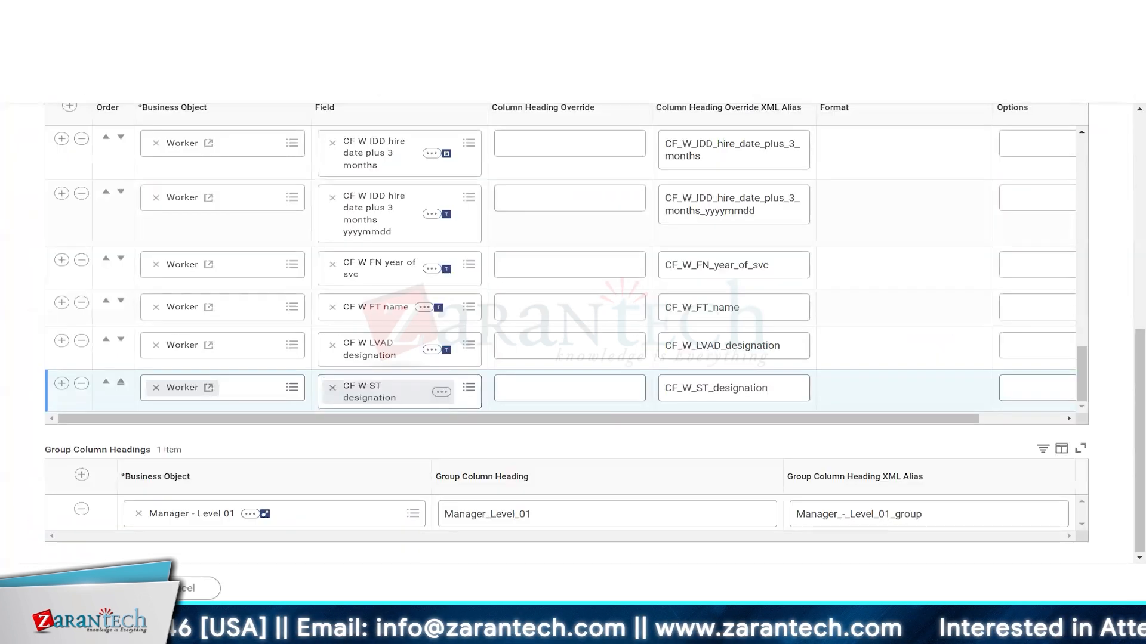
{"action": "scroll", "coordinate": [488, 390], "scroll_direction": "up", "scroll_amount": 10}
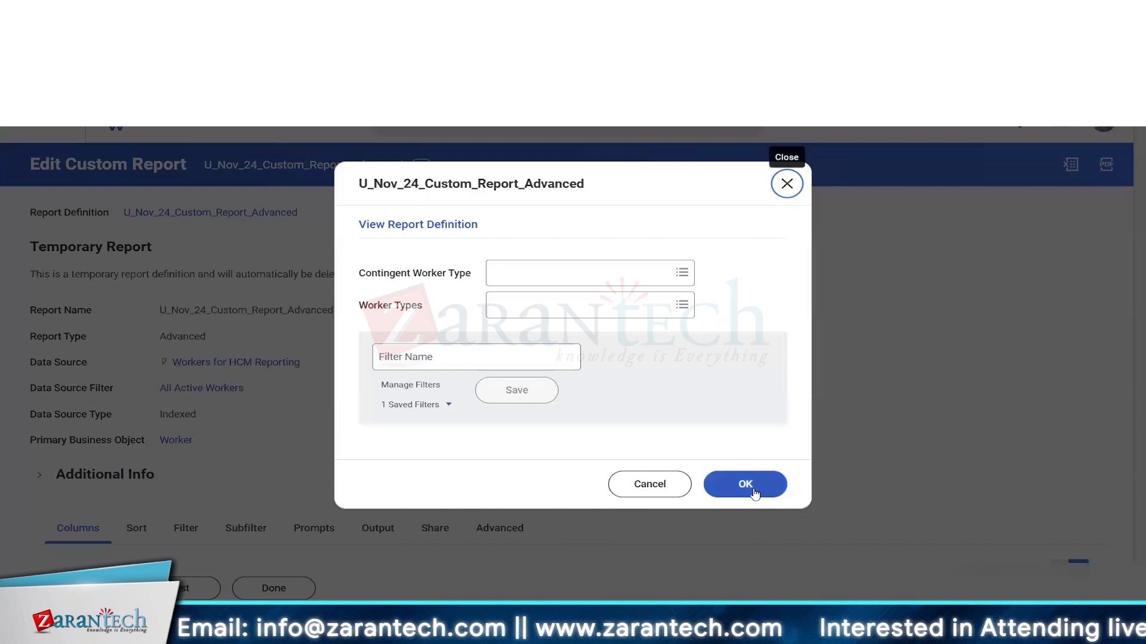
{"action": "left_click", "coordinate": [751, 488]}
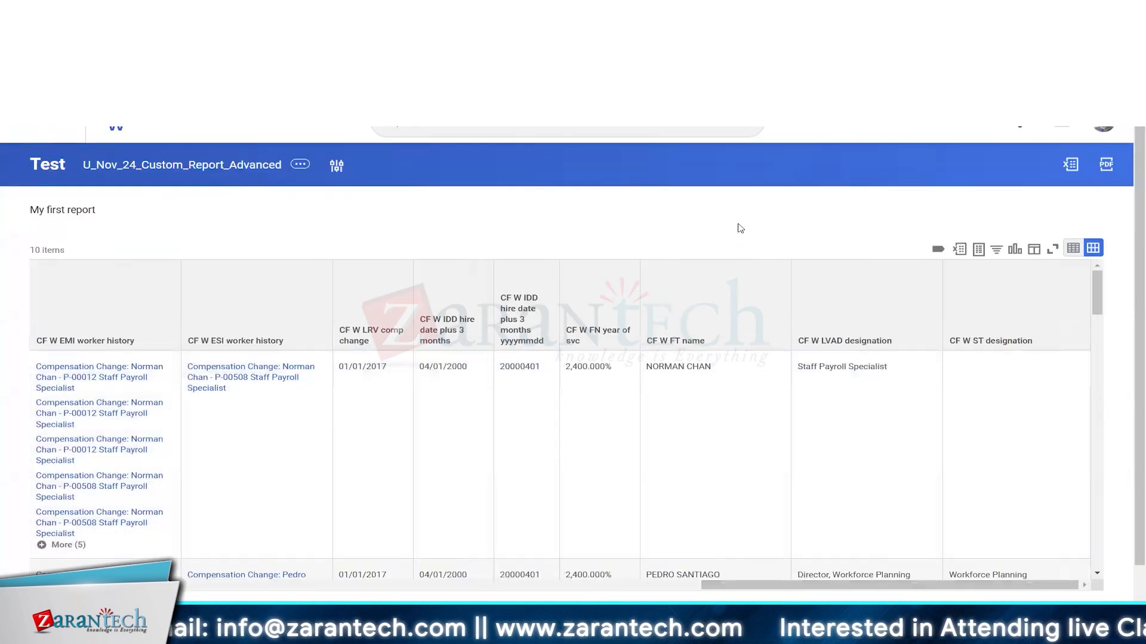
Step: Compare the full and substring designation columns in the first two report rows against the field's comma delimiter and direction settings
{"action": "scroll", "coordinate": [740, 229], "scroll_direction": "down", "scroll_amount": 1}
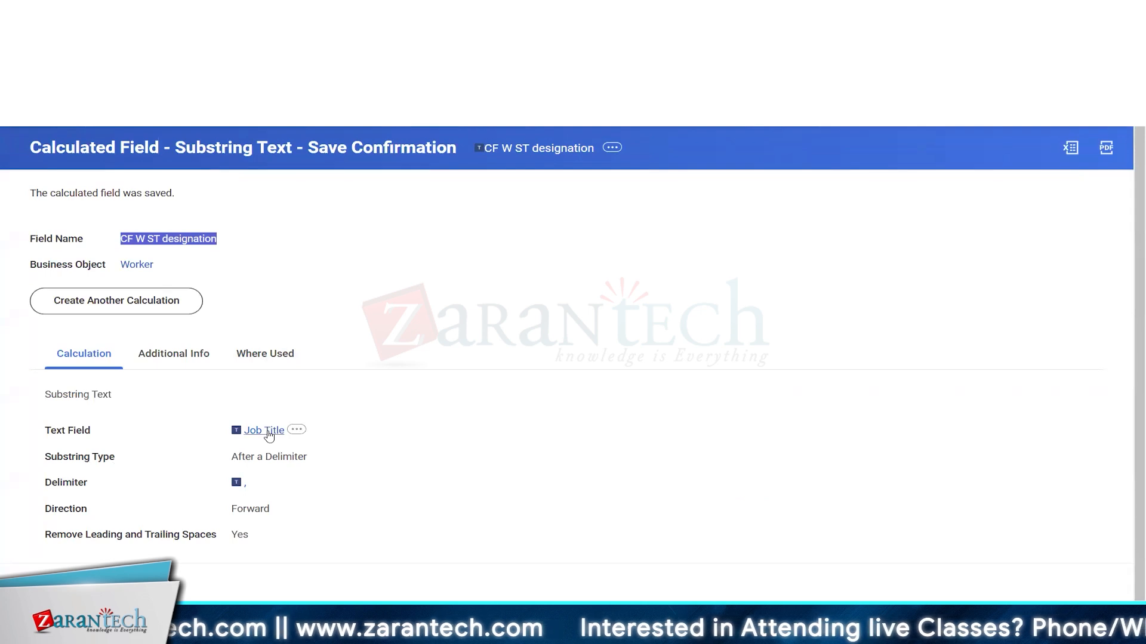
{"action": "mouse_move", "coordinate": [249, 490]}
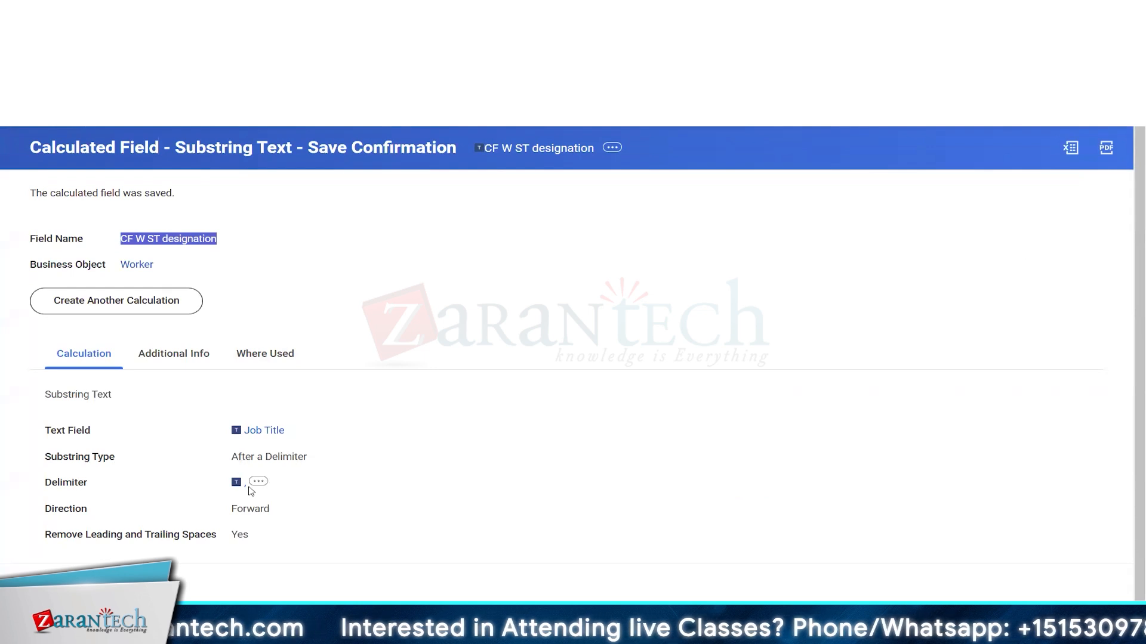
{"action": "mouse_move", "coordinate": [245, 511]}
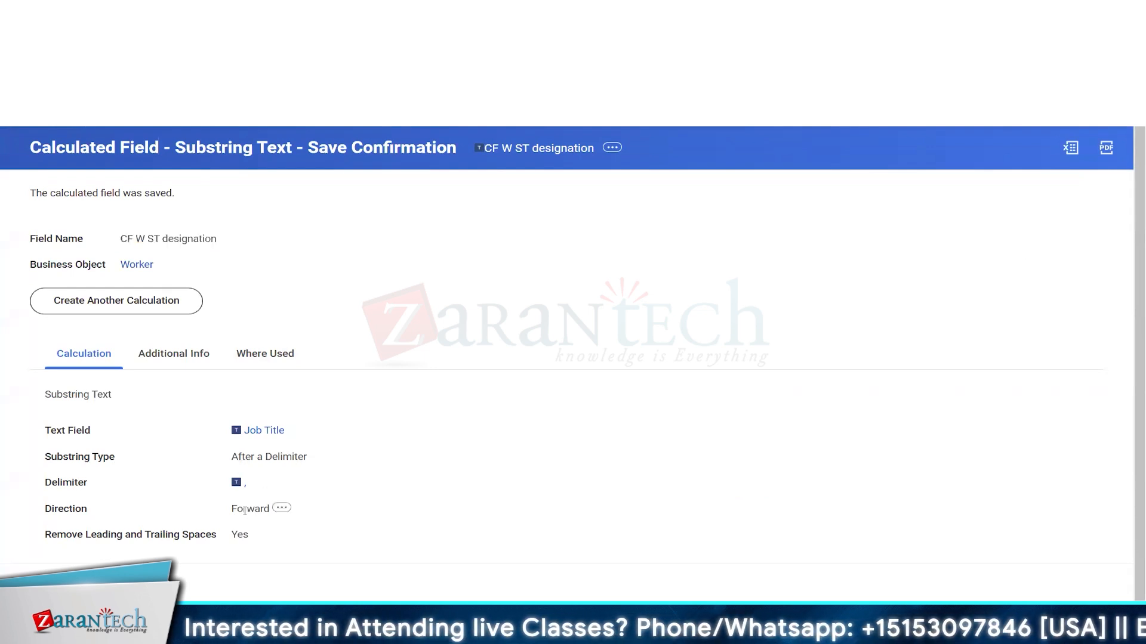
{"action": "double_click", "coordinate": [246, 510]}
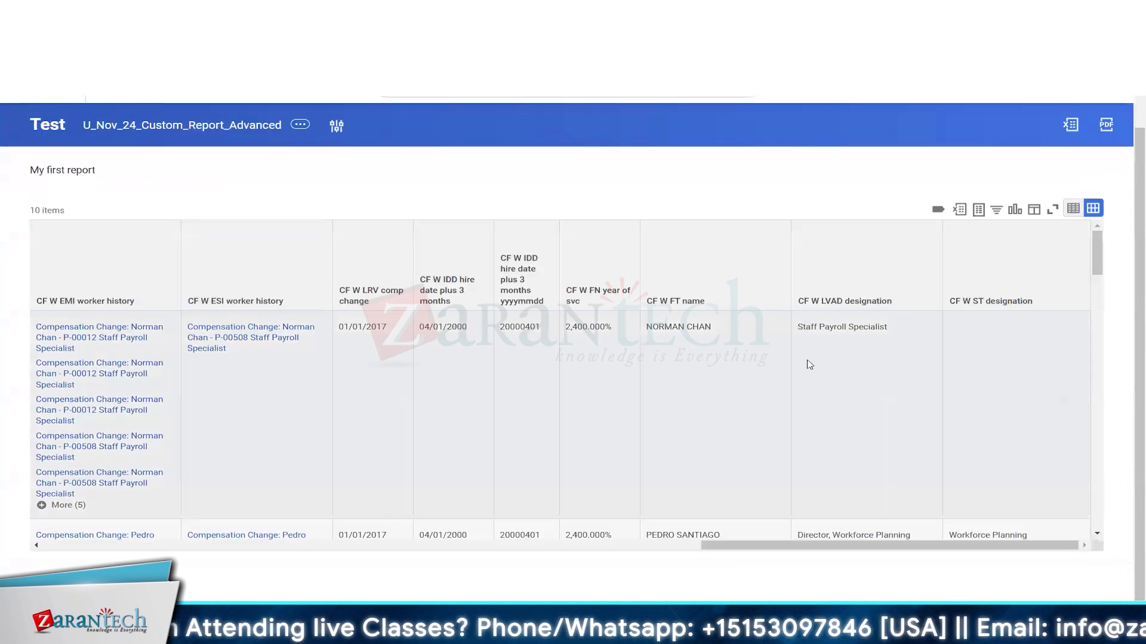
{"action": "left_click_drag", "start_coordinate": [798, 327], "coordinate": [898, 332]}
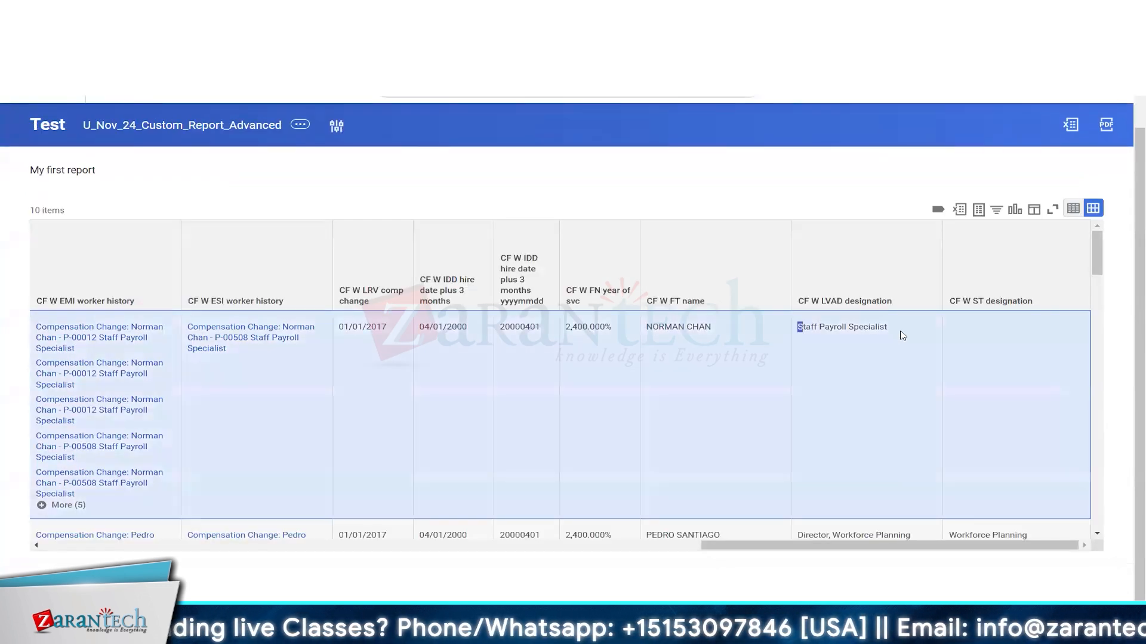
{"action": "left_click", "coordinate": [820, 331]}
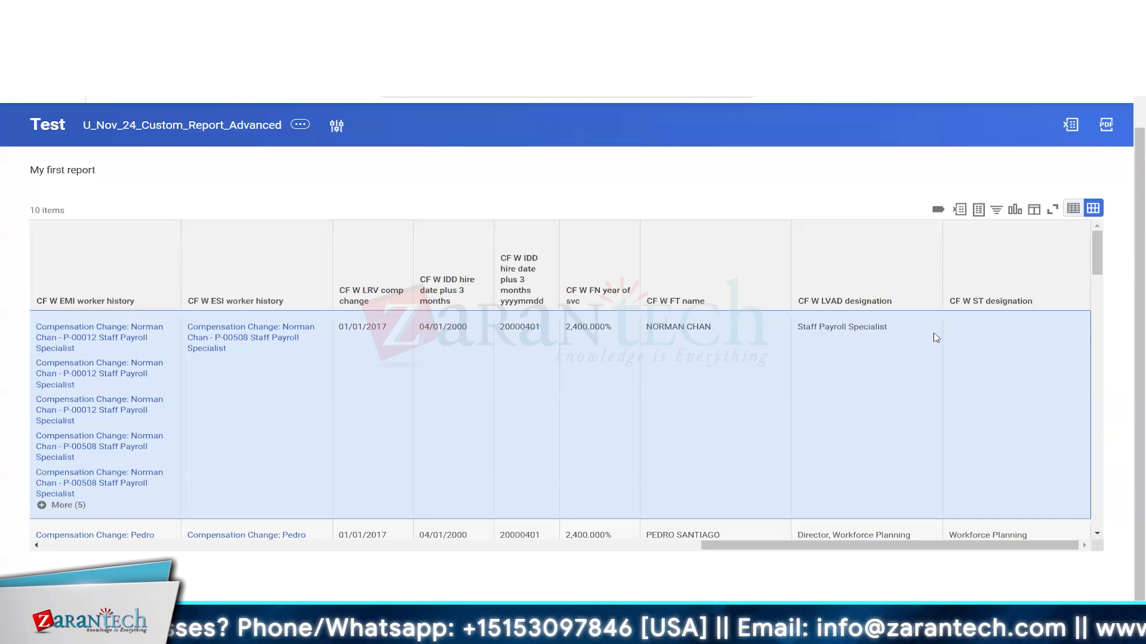
{"action": "scroll", "coordinate": [860, 381], "scroll_direction": "down", "scroll_amount": 3}
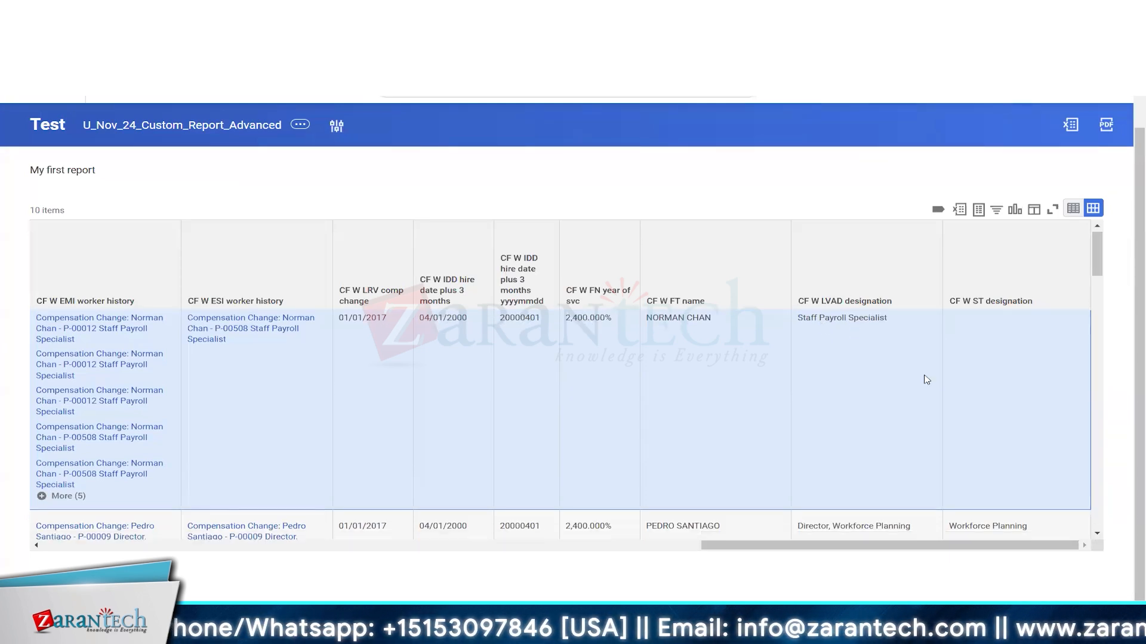
{"action": "left_click", "coordinate": [854, 424]}
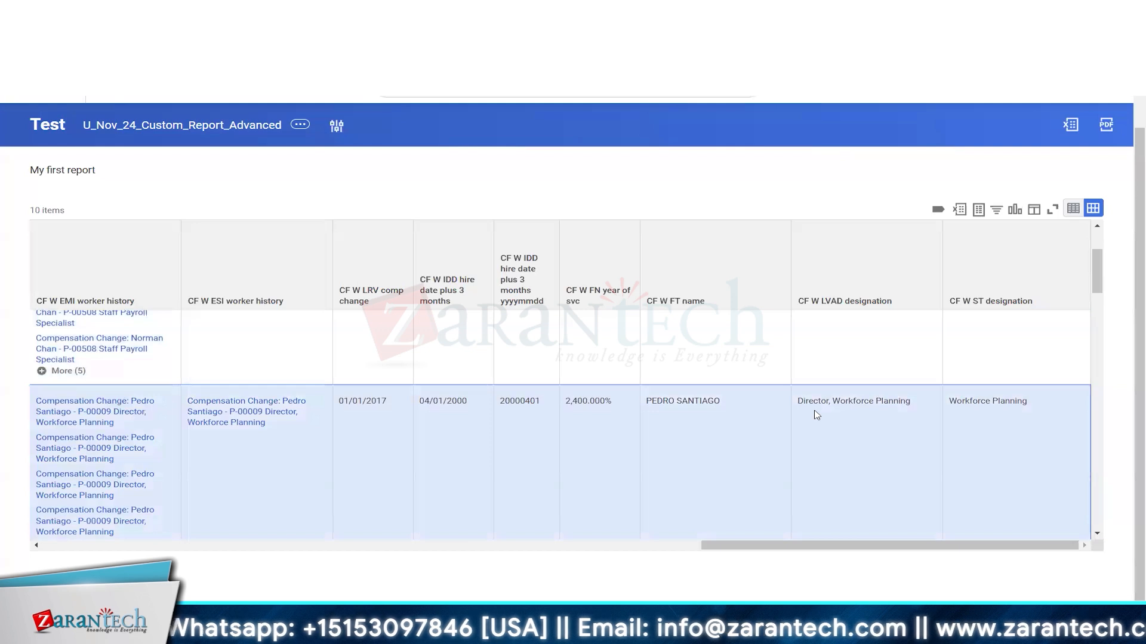
{"action": "left_click_drag", "start_coordinate": [800, 406], "coordinate": [910, 407]}
{"action": "left_click", "coordinate": [841, 419]}
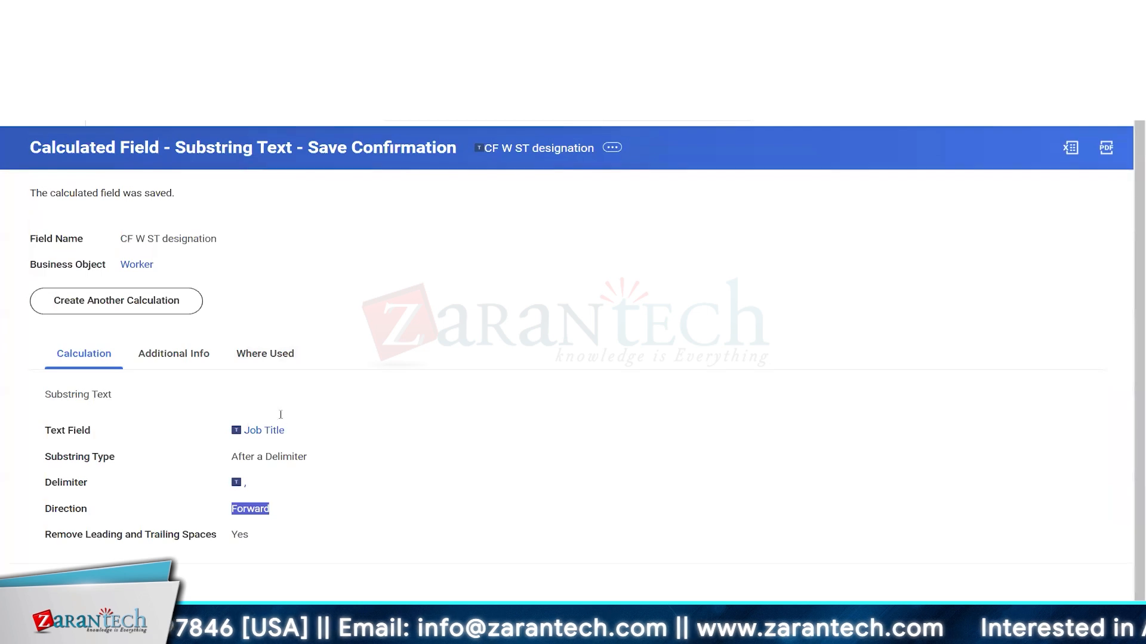
Step: Examine the Direction and Remove Leading and Trailing Spaces settings against the text after the comma in the report's second row
{"action": "double_click", "coordinate": [61, 511]}
{"action": "double_click", "coordinate": [251, 510]}
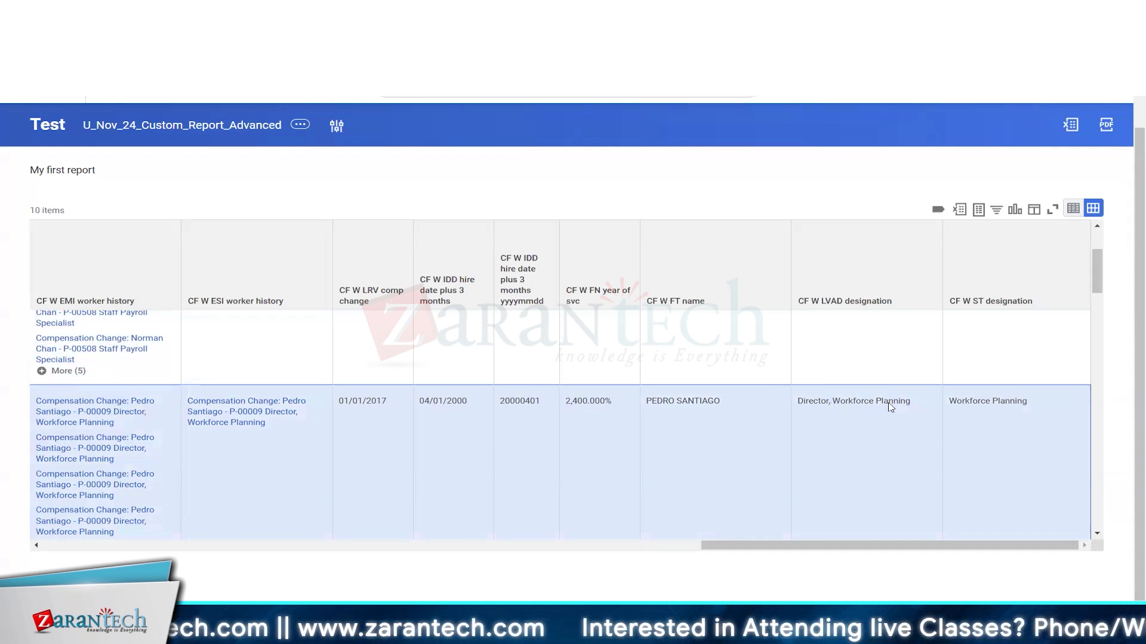
{"action": "left_click_drag", "start_coordinate": [829, 402], "coordinate": [907, 408]}
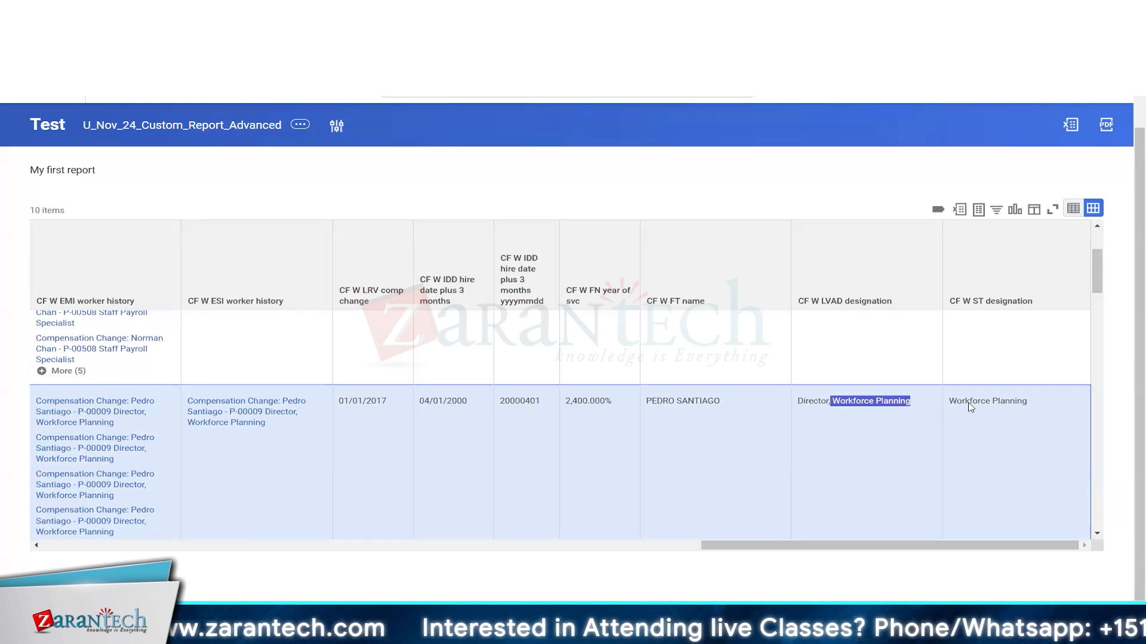
{"action": "left_click", "coordinate": [251, 538]}
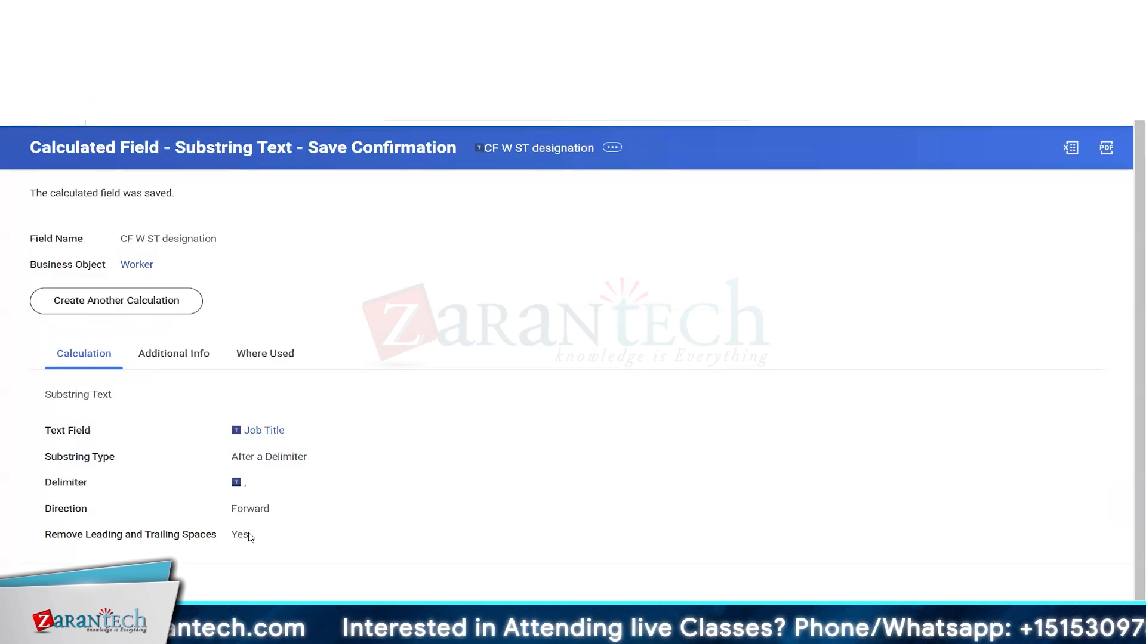
{"action": "left_click_drag", "start_coordinate": [115, 535], "coordinate": [251, 542]}
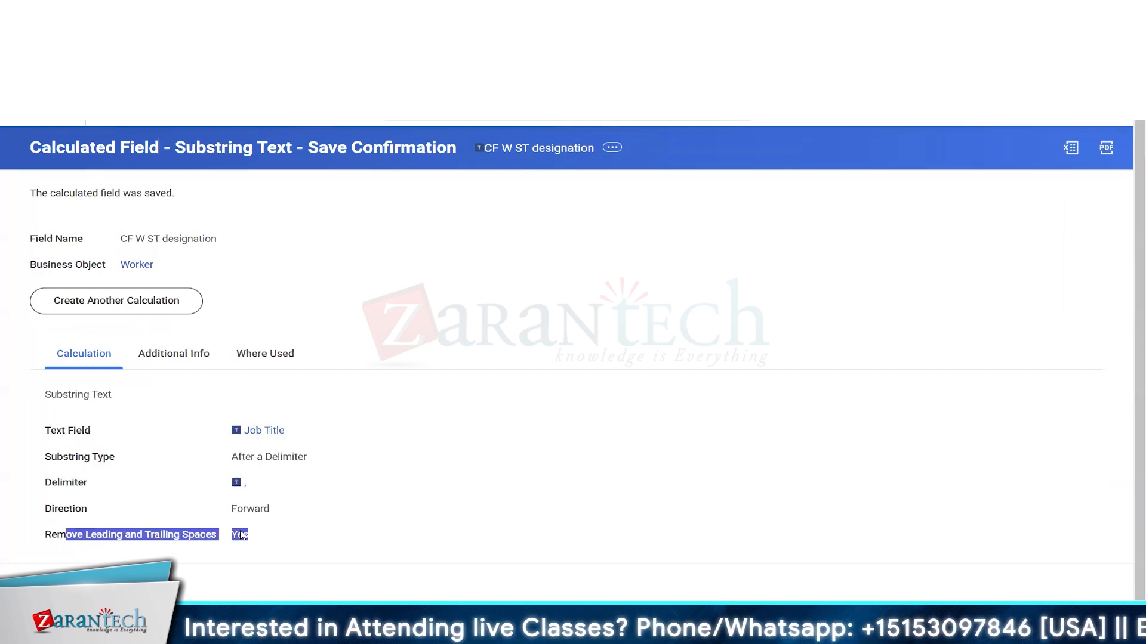
{"action": "double_click", "coordinate": [241, 536]}
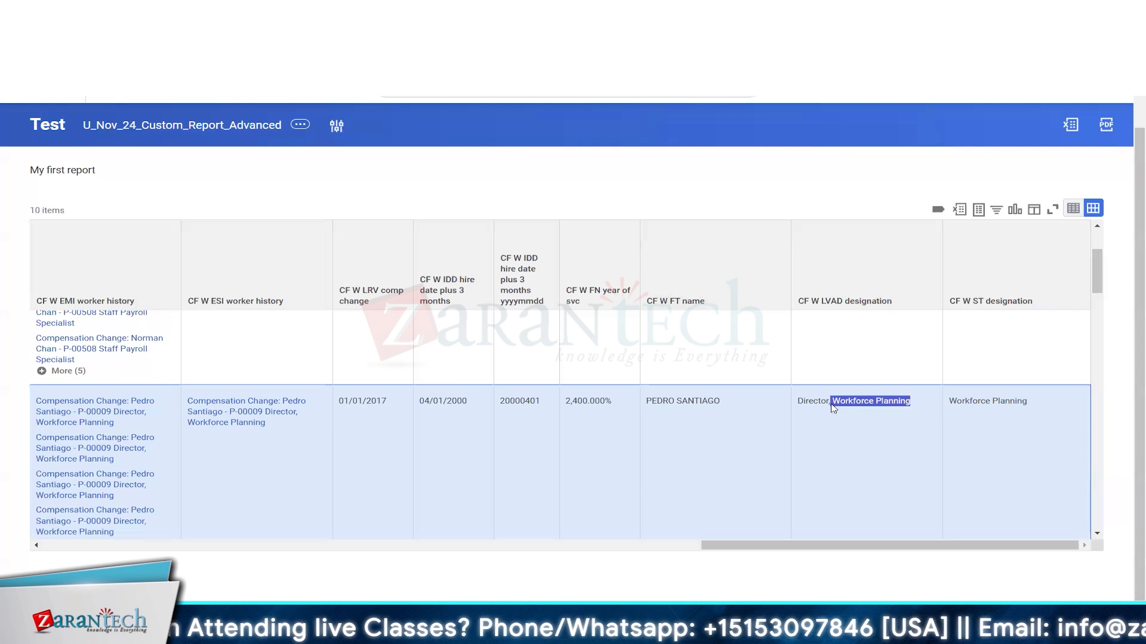
{"action": "left_click", "coordinate": [830, 407]}
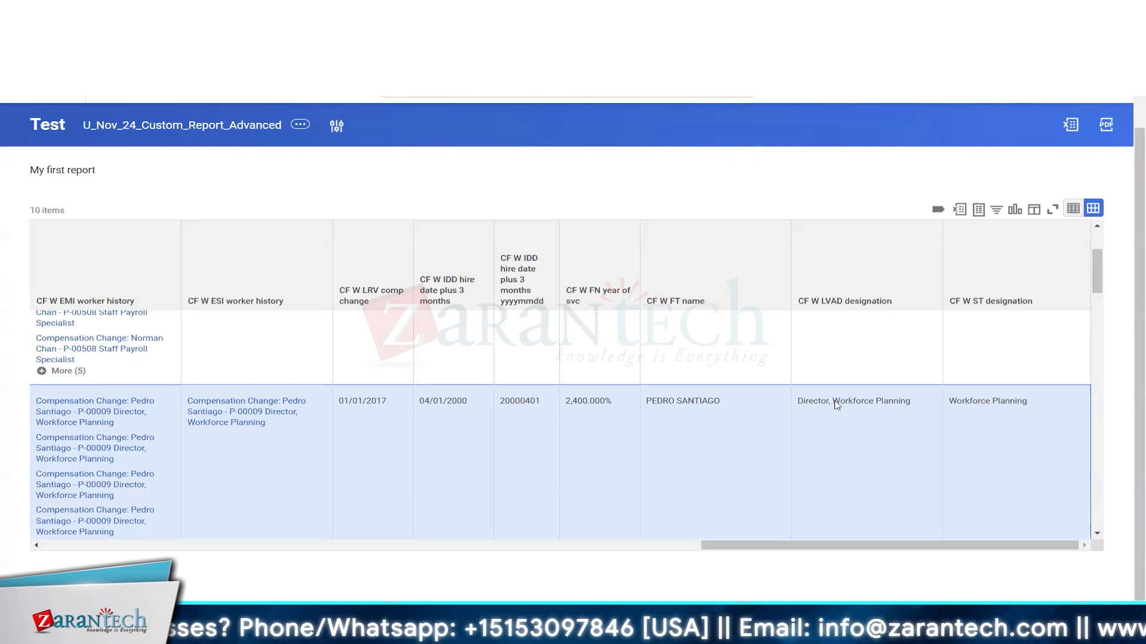
{"action": "left_click_drag", "start_coordinate": [926, 406], "coordinate": [832, 406]}
{"action": "left_click", "coordinate": [982, 412]}
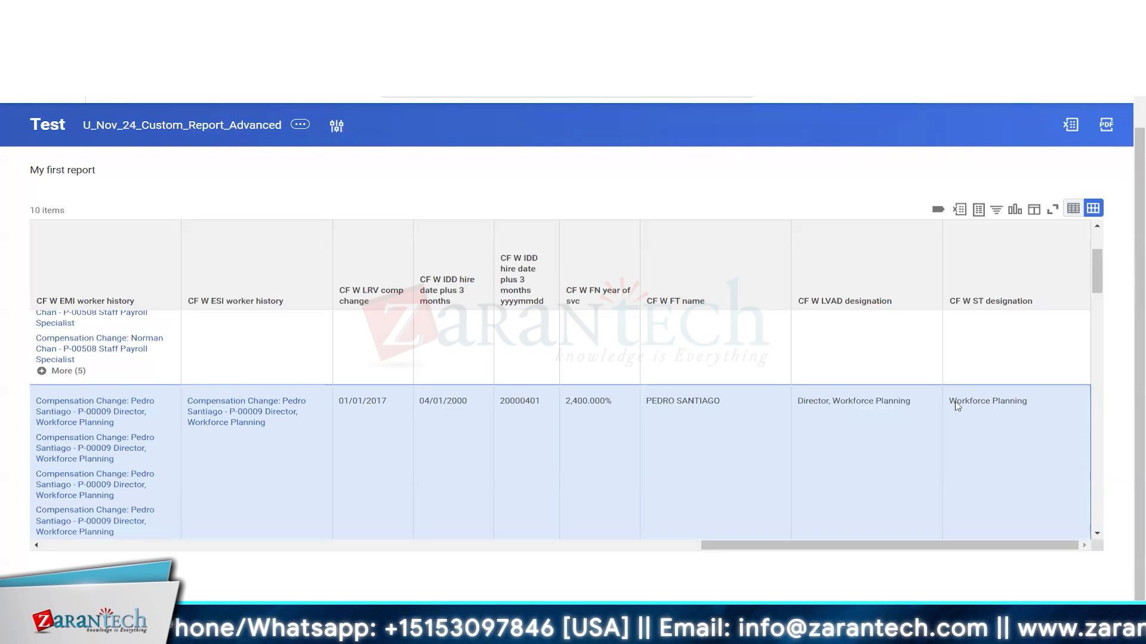
{"action": "left_click_drag", "start_coordinate": [1014, 406], "coordinate": [948, 406]}
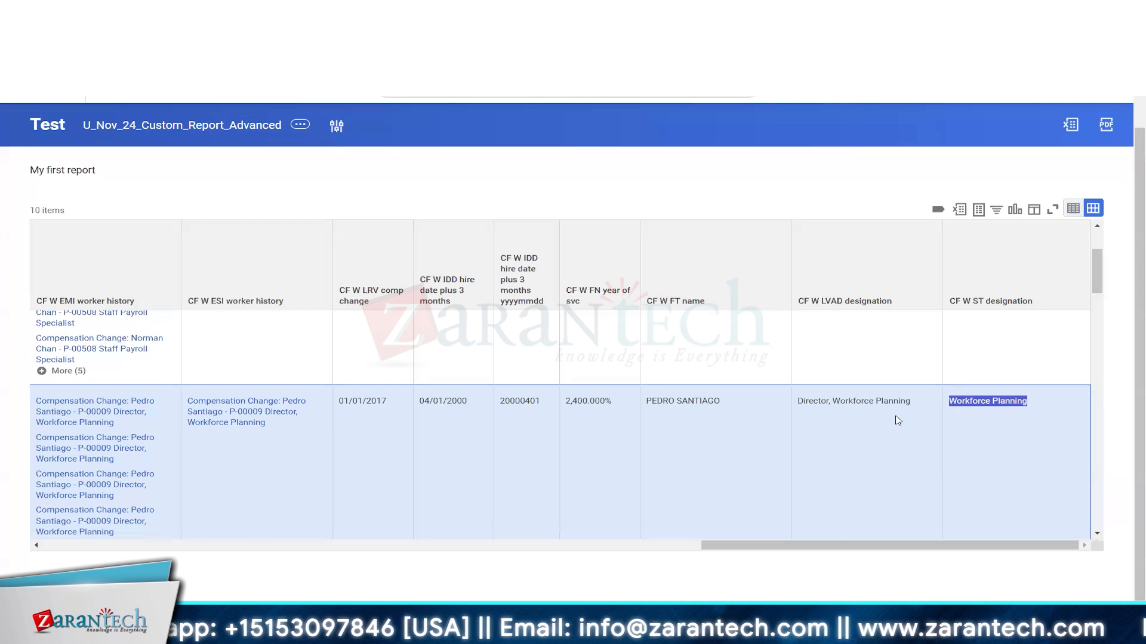
{"action": "left_click", "coordinate": [857, 421]}
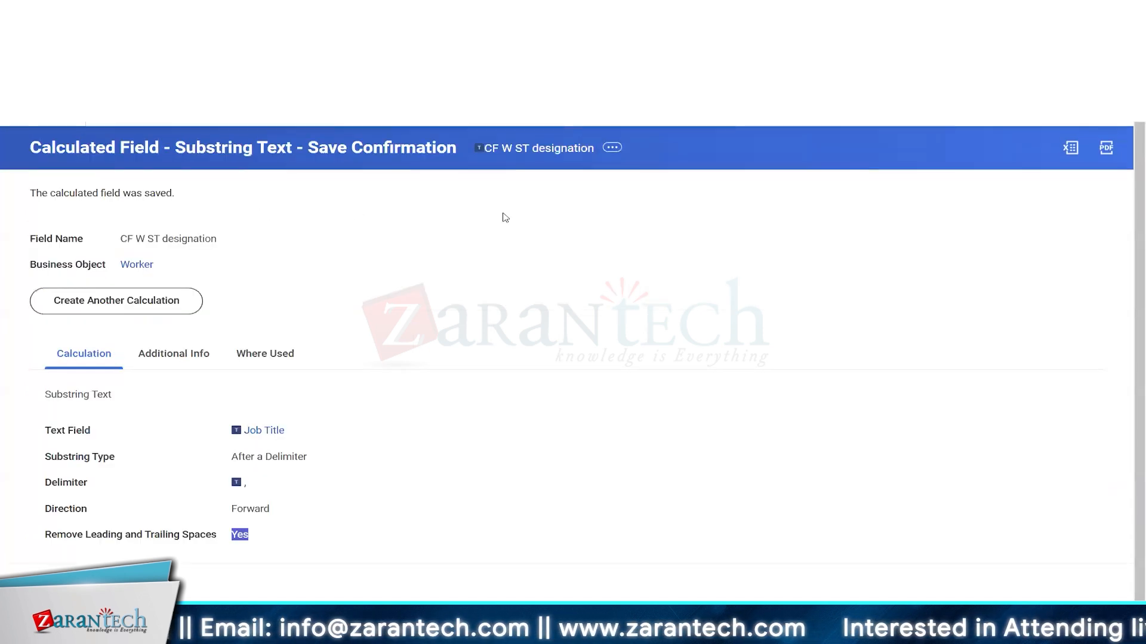
Step: Open the CF W ST designation calculated field for editing
{"action": "left_click", "coordinate": [613, 148]}
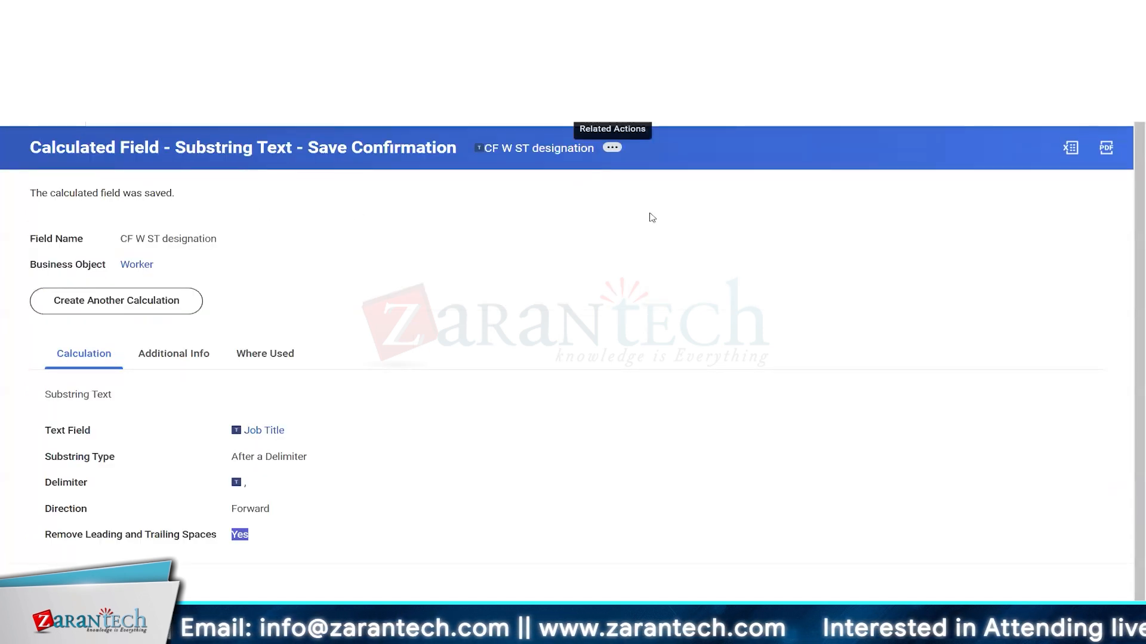
{"action": "left_click", "coordinate": [266, 224]}
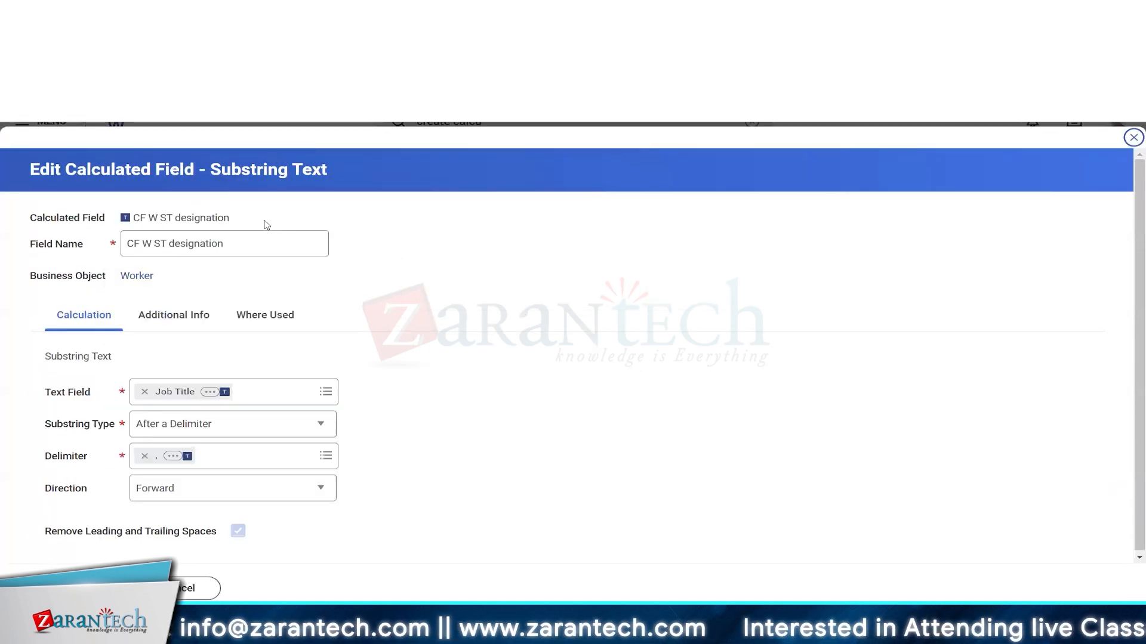
{"action": "scroll", "coordinate": [223, 457], "scroll_direction": "down", "scroll_amount": 1}
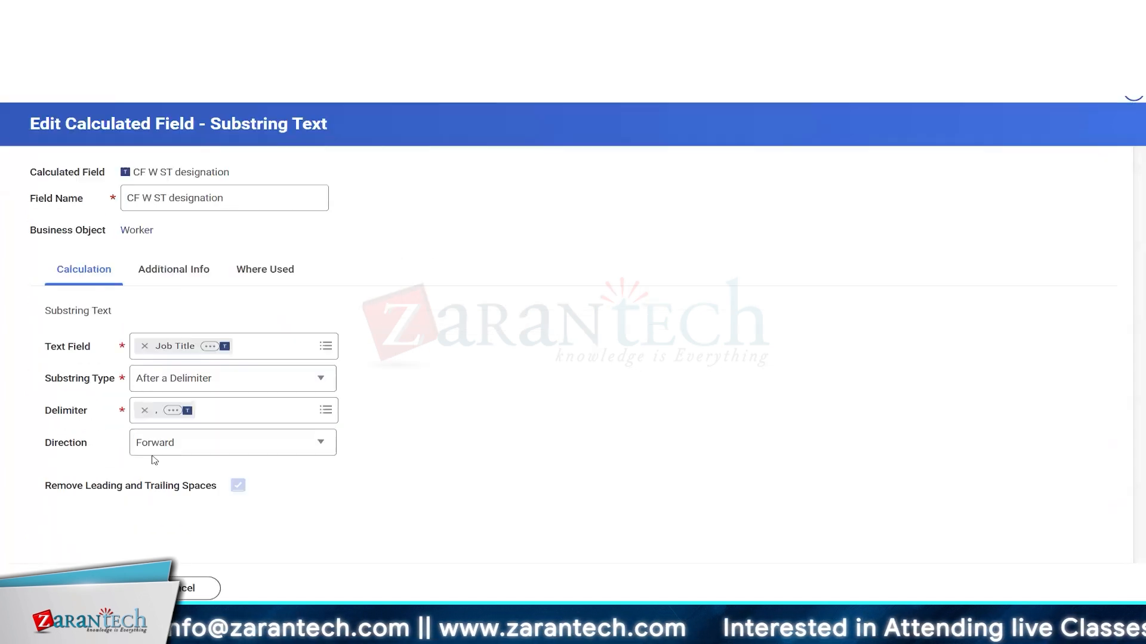
Step: Set the Direction of the CF W ST designation substring to Backward, save the field and rerun the report
{"action": "left_click", "coordinate": [311, 450]}
{"action": "left_click", "coordinate": [173, 489]}
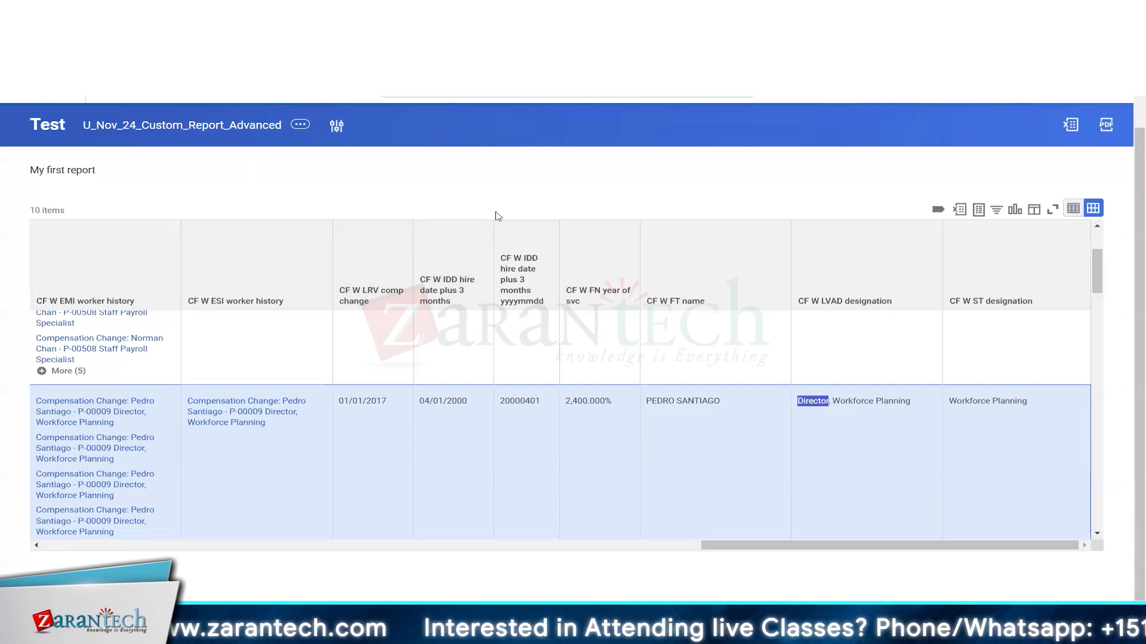
{"action": "key", "text": "F5"}
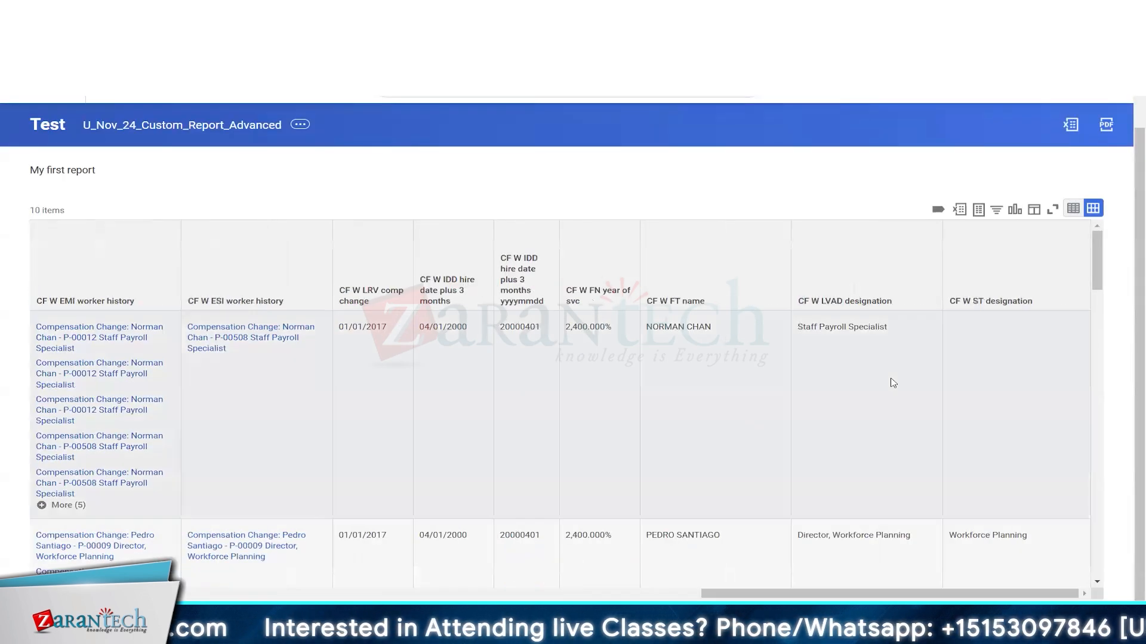
{"action": "left_click", "coordinate": [963, 547]}
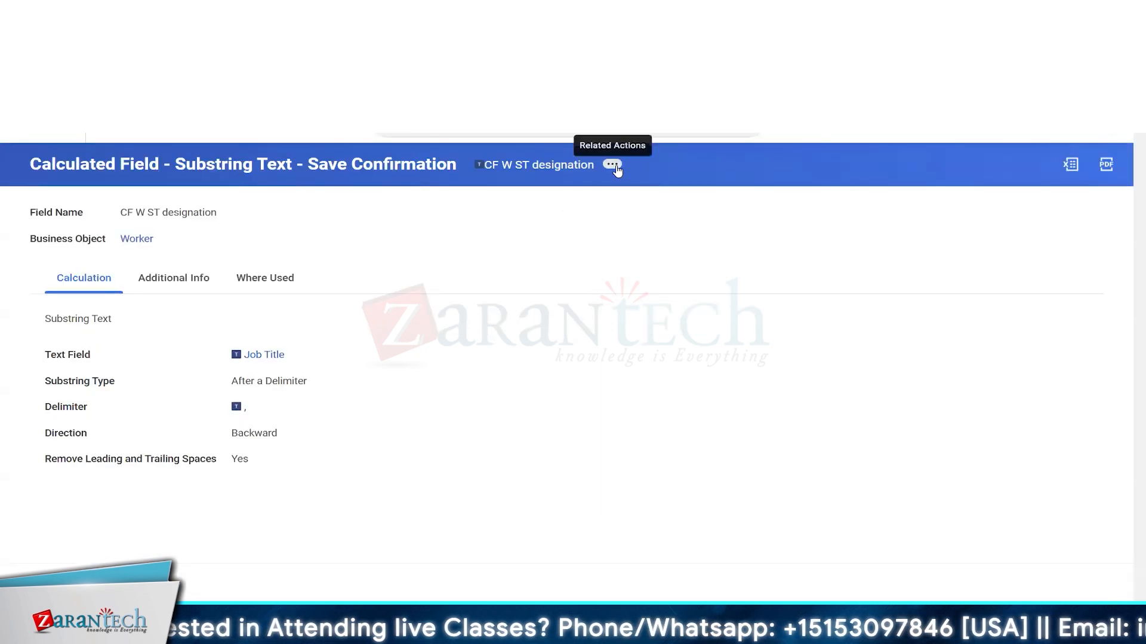
Step: Edit the CF W ST designation calculated field again and set its Substring Type to Before a Delimiter
{"action": "left_click", "coordinate": [616, 169]}
{"action": "mouse_move", "coordinate": [179, 241]}
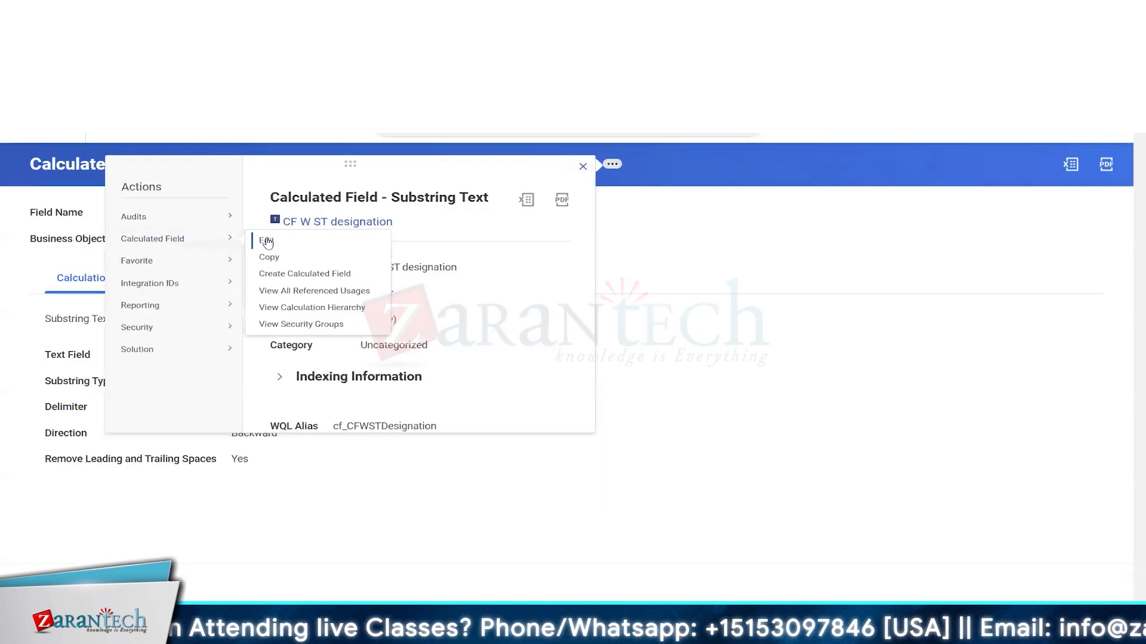
{"action": "left_click", "coordinate": [266, 242]}
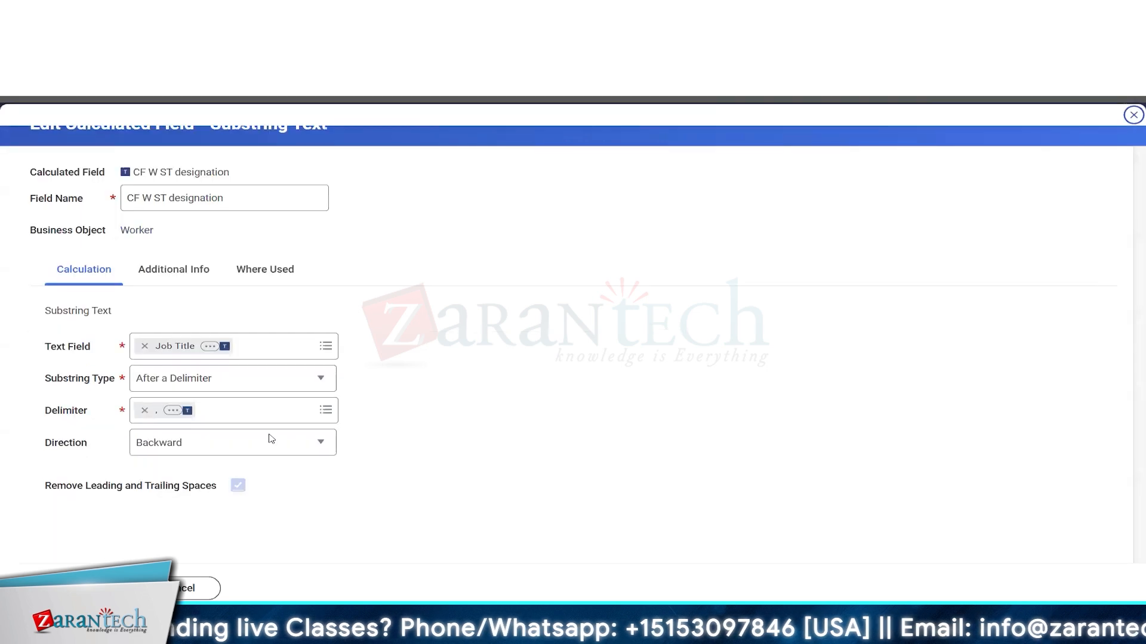
{"action": "left_click", "coordinate": [301, 384]}
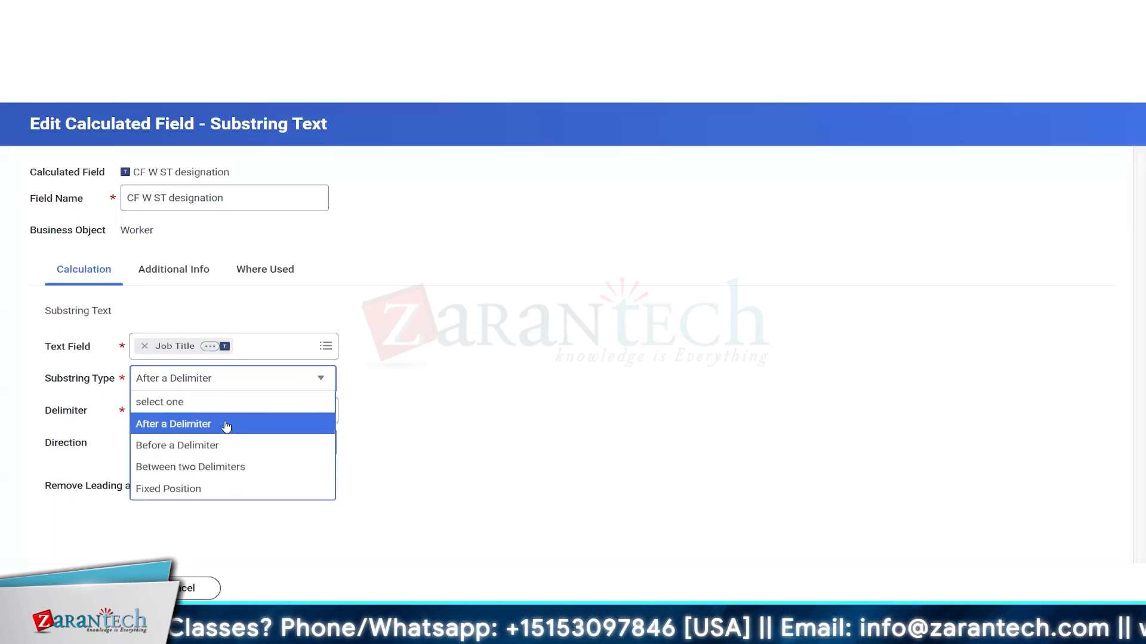
{"action": "left_click", "coordinate": [172, 451]}
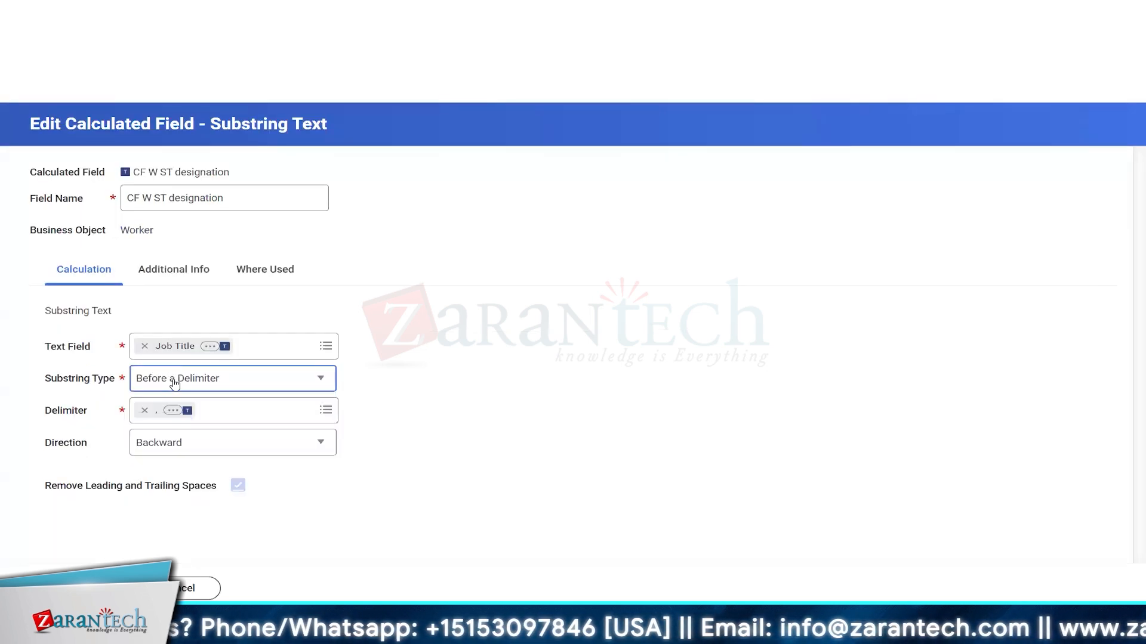
{"action": "left_click", "coordinate": [212, 383]}
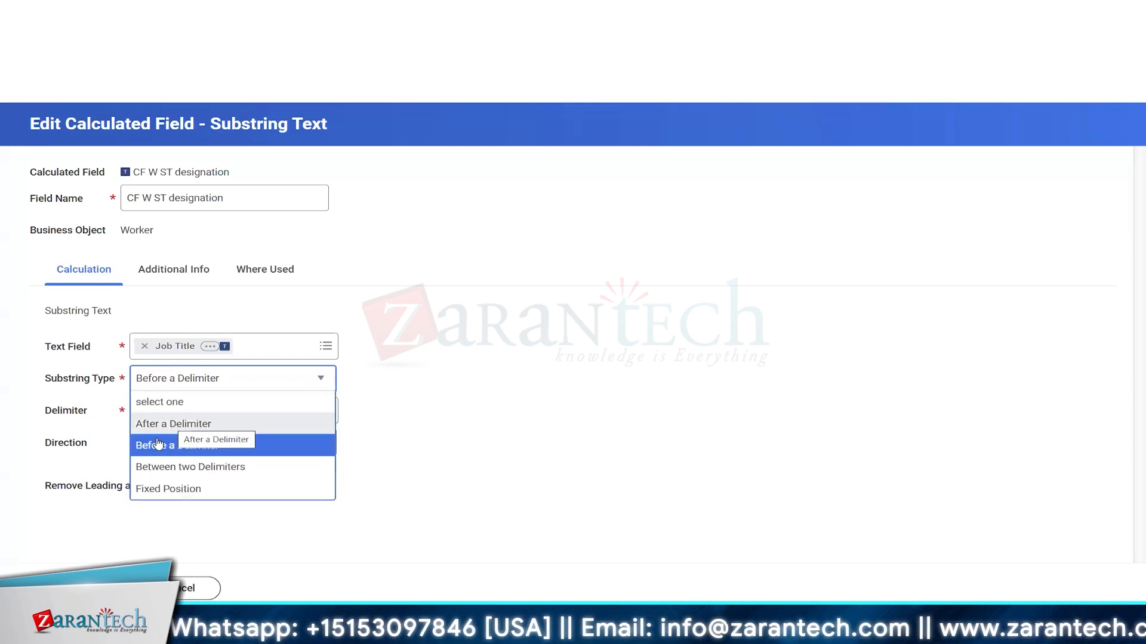
{"action": "left_click", "coordinate": [154, 449]}
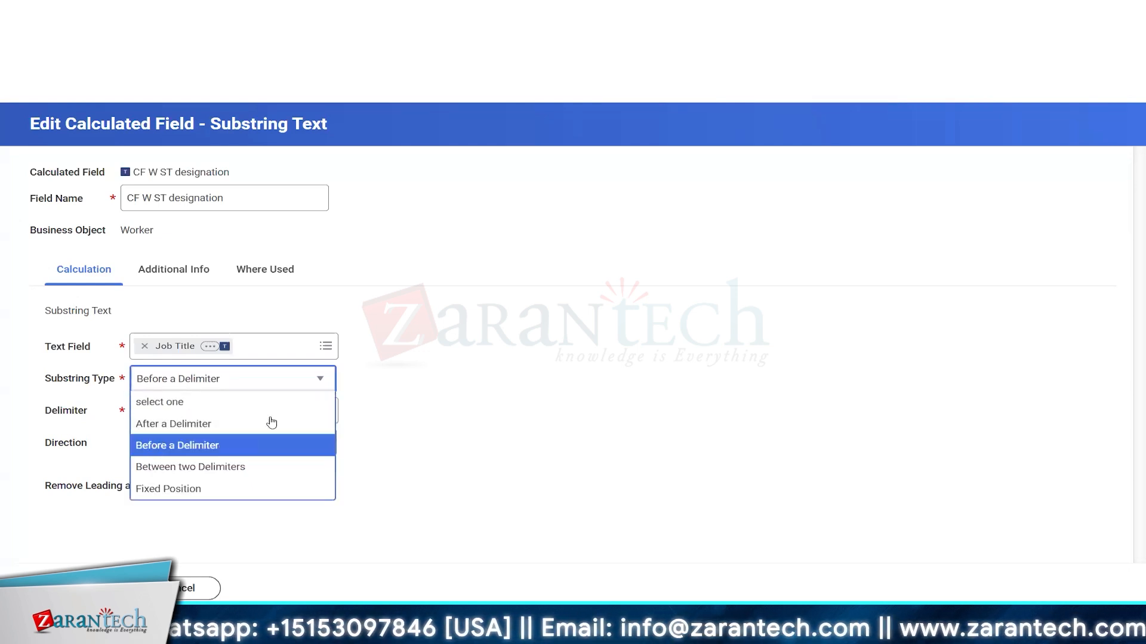
{"action": "left_click", "coordinate": [391, 412]}
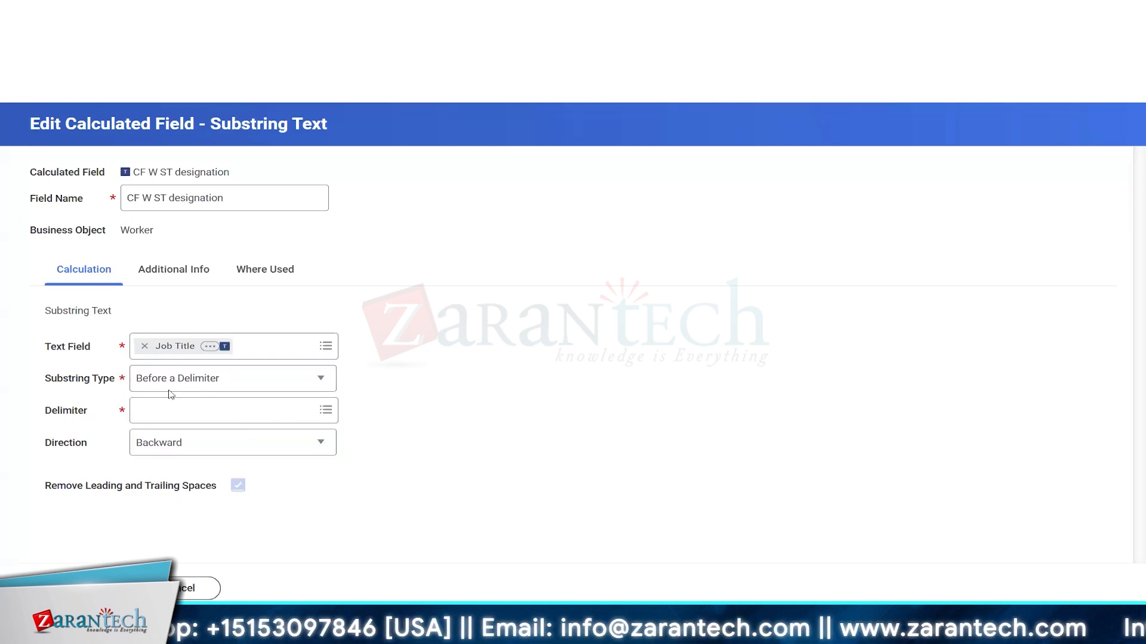
Step: Choose the comma as the delimiter for the substring and save the calculated field
{"action": "left_click", "coordinate": [265, 408]}
{"action": "left_click", "coordinate": [201, 341]}
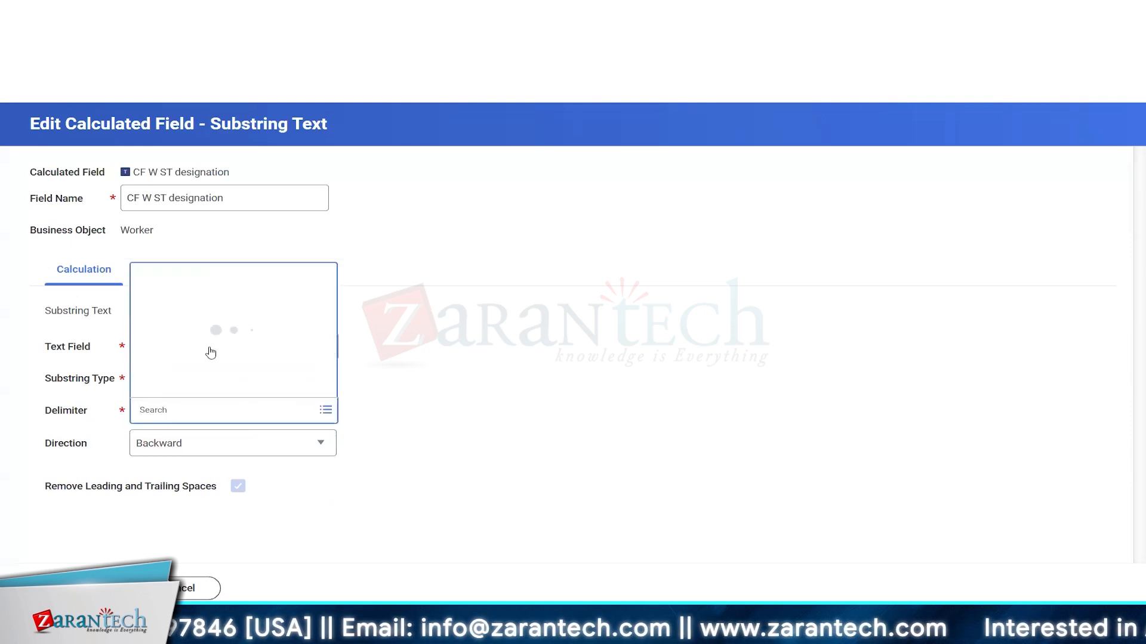
{"action": "left_click", "coordinate": [169, 386]}
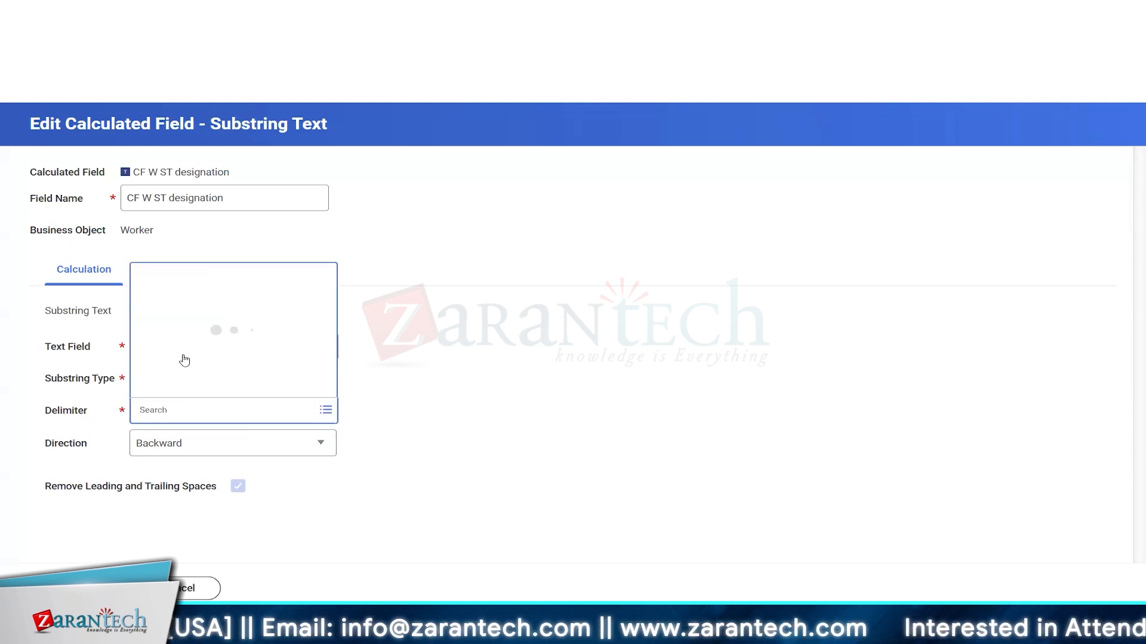
{"action": "left_click", "coordinate": [179, 245]}
{"action": "left_click", "coordinate": [135, 588]}
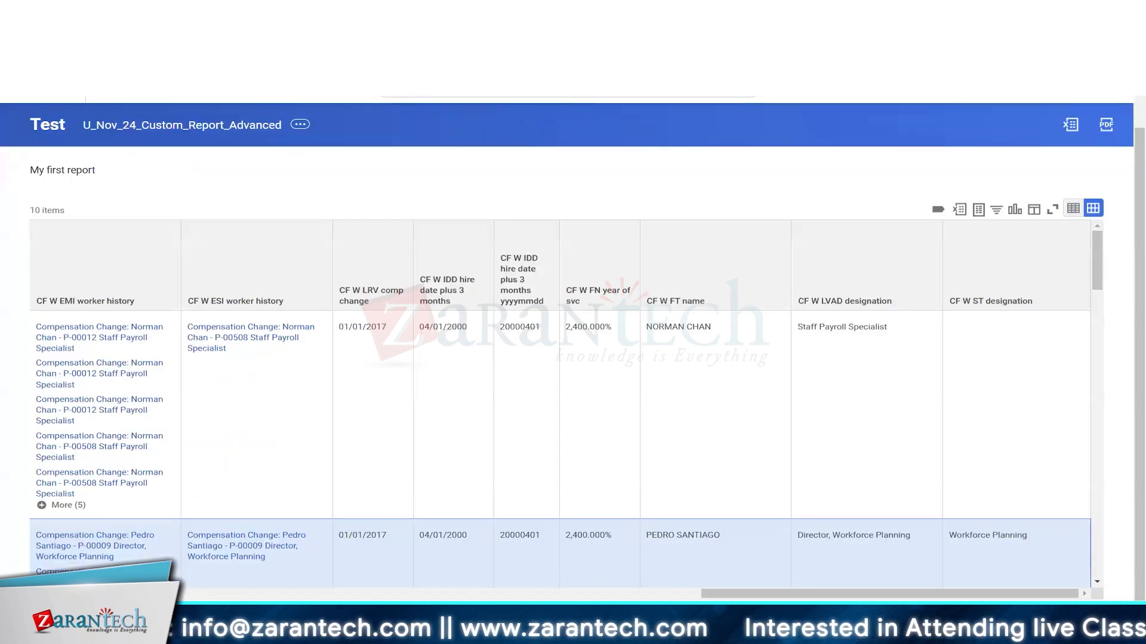
Step: Rerun the report and compare the CF W LVAD designation and CF W ST designation values in the second row
{"action": "key", "text": "F5"}
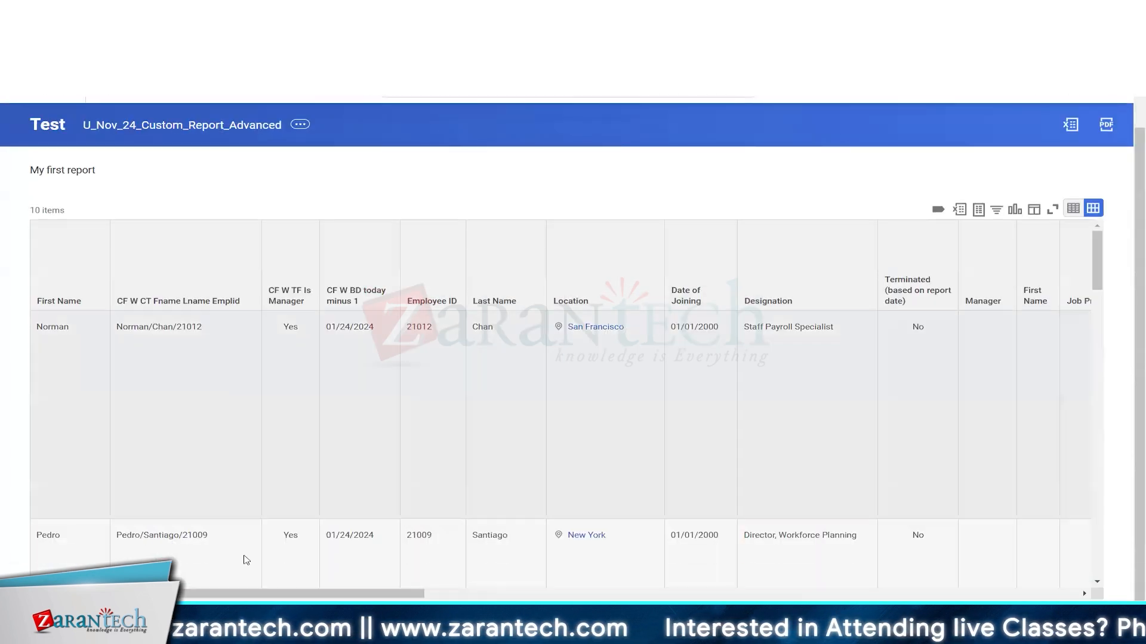
{"action": "left_click_drag", "start_coordinate": [251, 594], "coordinate": [954, 594]}
{"action": "left_click_drag", "start_coordinate": [865, 535], "coordinate": [835, 535]}
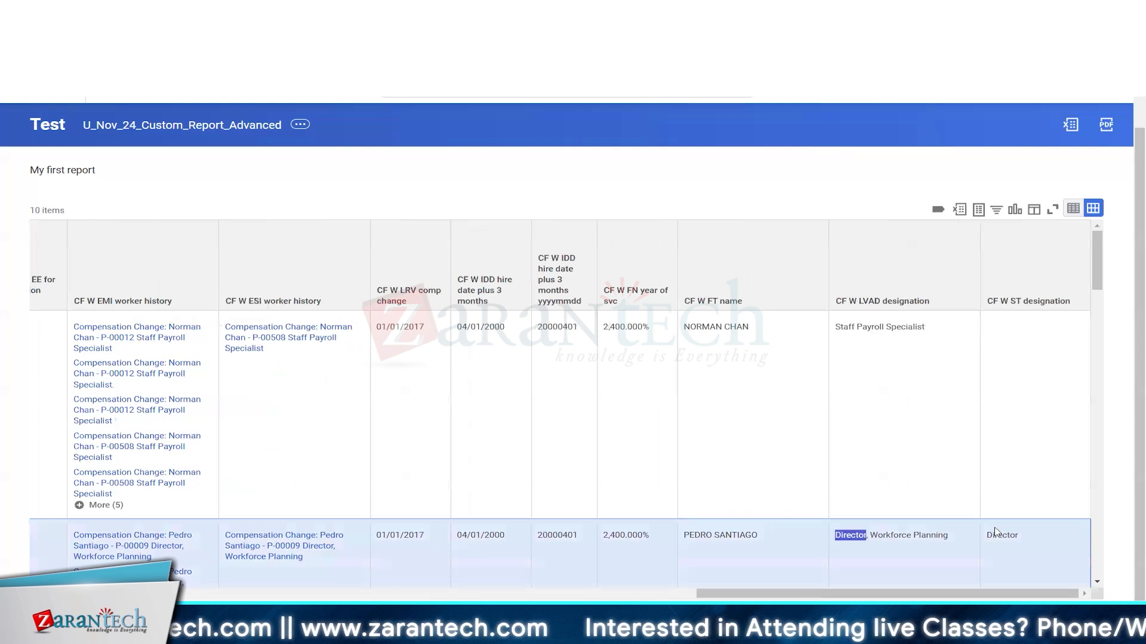
{"action": "double_click", "coordinate": [997, 536]}
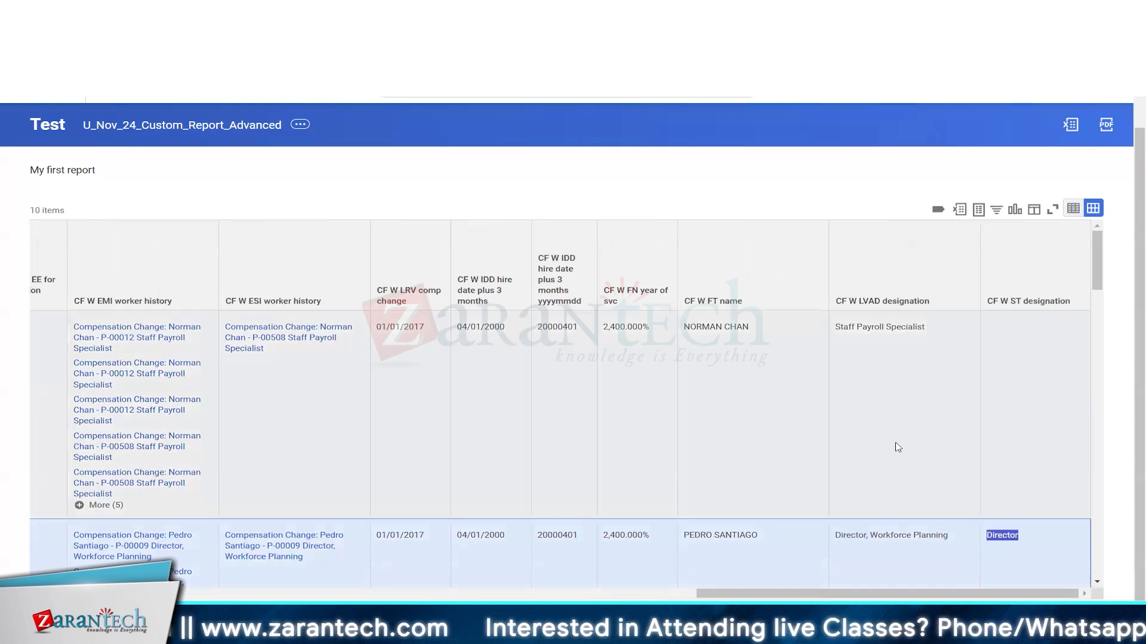
{"action": "left_click", "coordinate": [918, 546]}
{"action": "scroll", "coordinate": [878, 466], "scroll_direction": "down", "scroll_amount": 1}
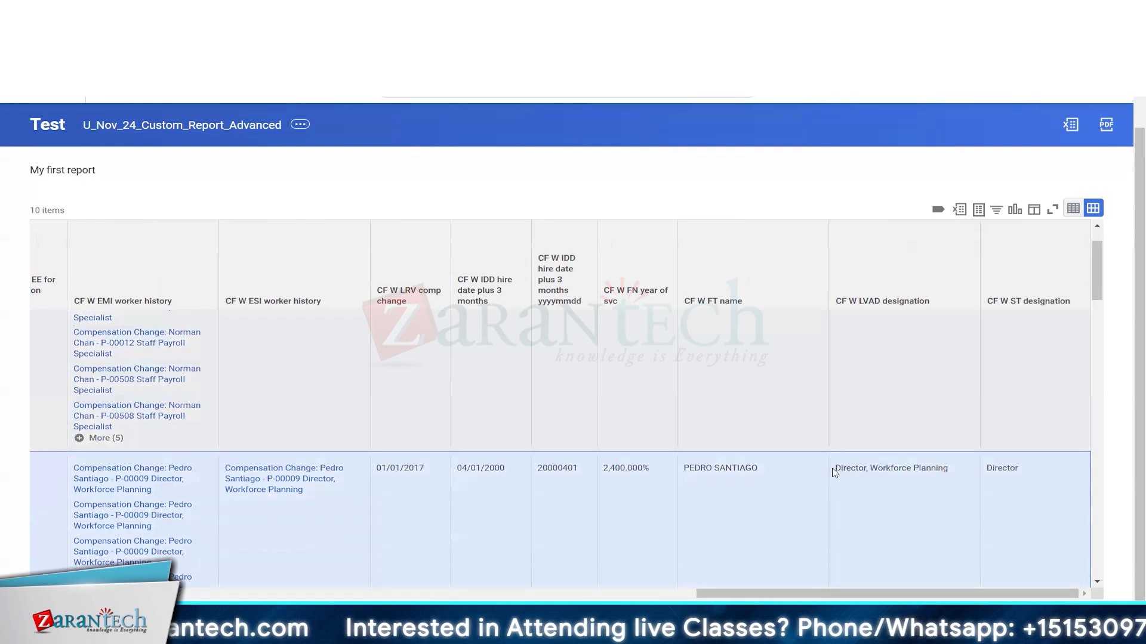
{"action": "scroll", "coordinate": [877, 477], "scroll_direction": "up", "scroll_amount": 1}
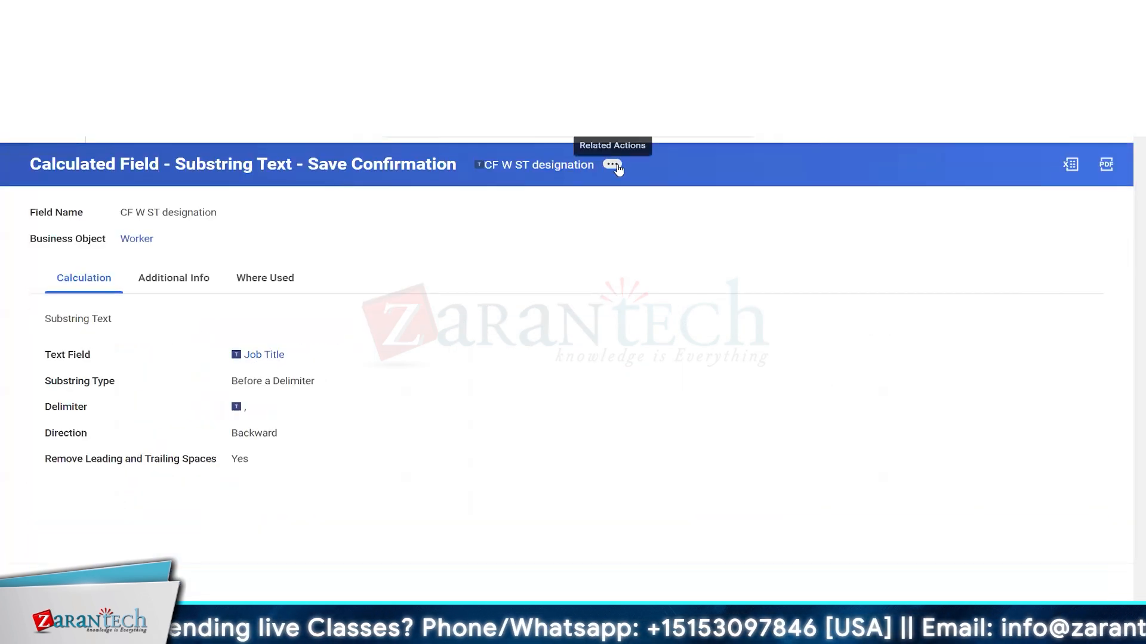
Step: Set the Substring Type of CF W ST designation to Fixed Position and check both designation columns in the first two report rows
{"action": "left_click", "coordinate": [612, 163]}
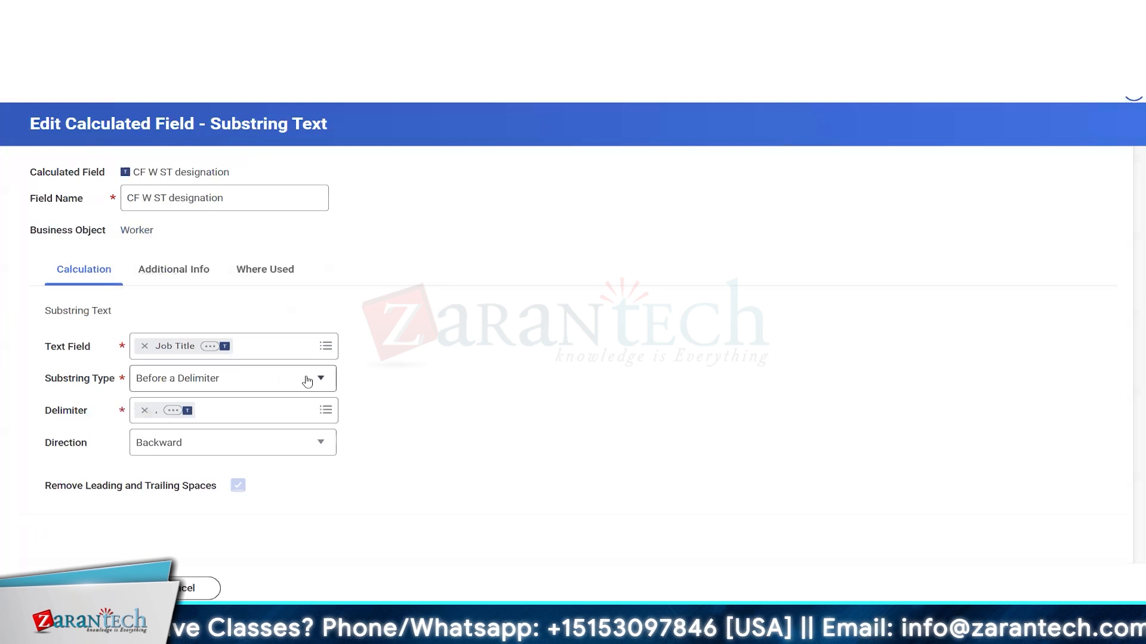
{"action": "left_click", "coordinate": [307, 381]}
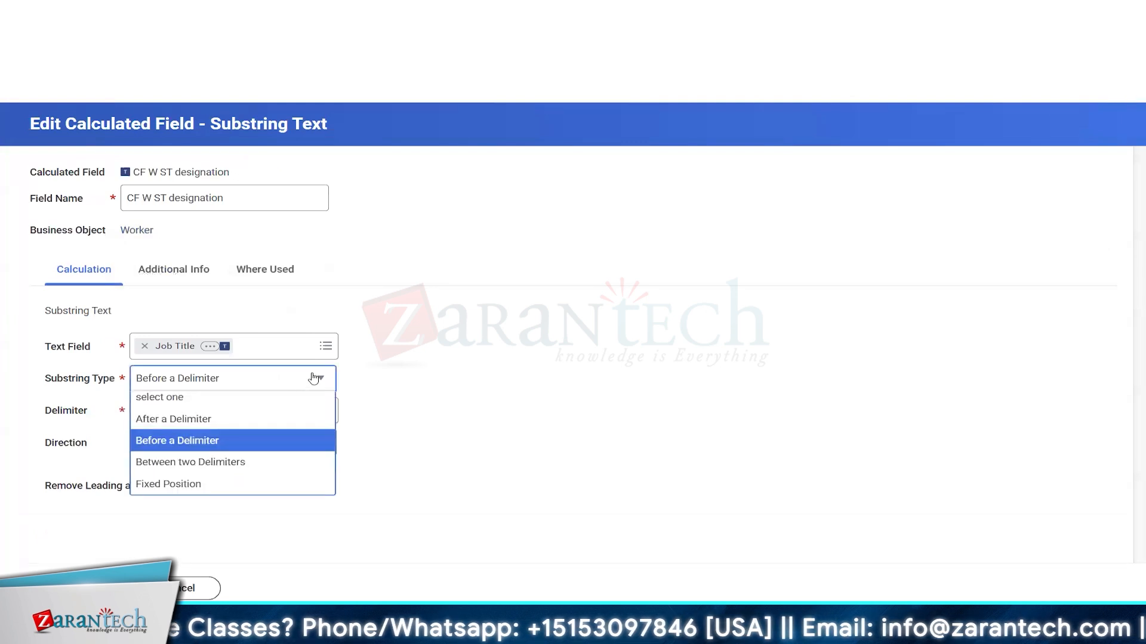
{"action": "left_click", "coordinate": [172, 491]}
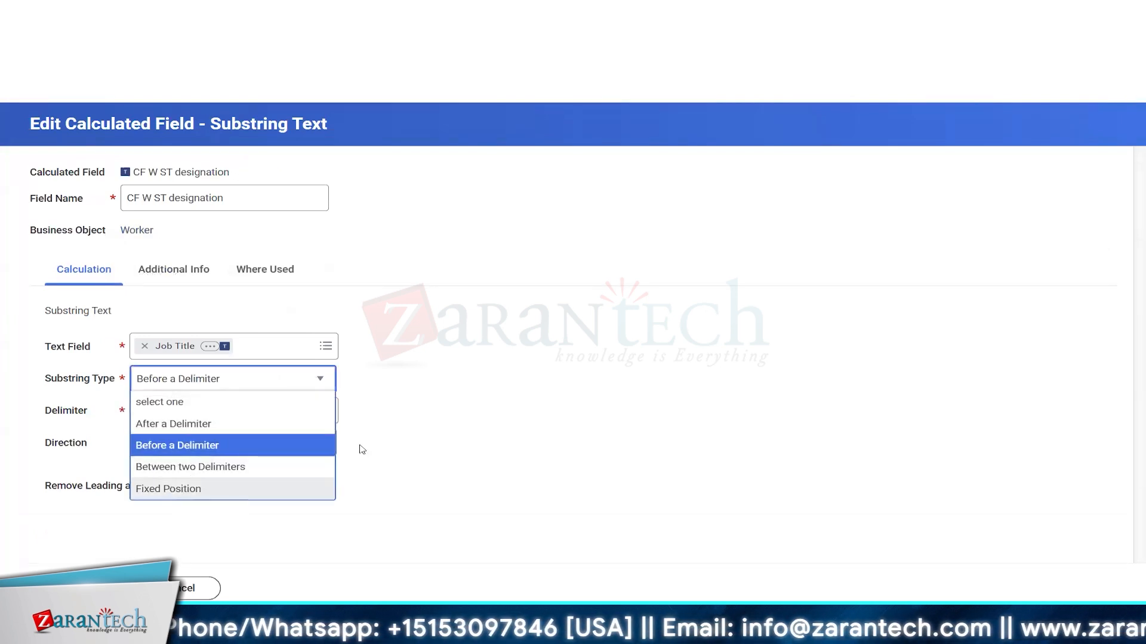
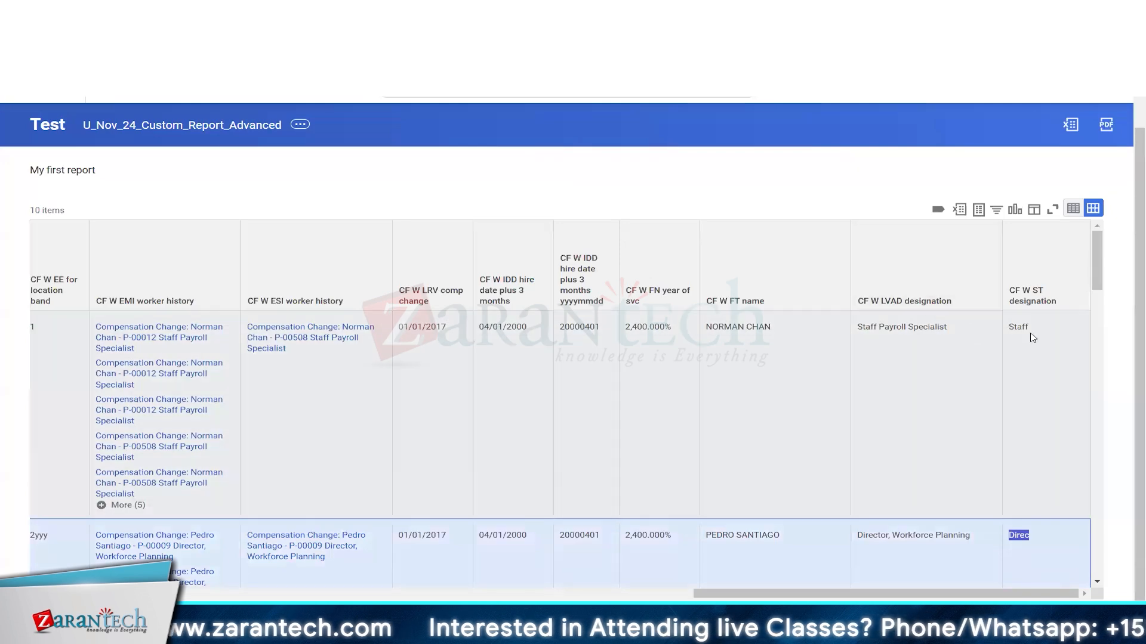
{"action": "left_click_drag", "start_coordinate": [858, 329], "coordinate": [959, 335]}
{"action": "double_click", "coordinate": [1018, 536]}
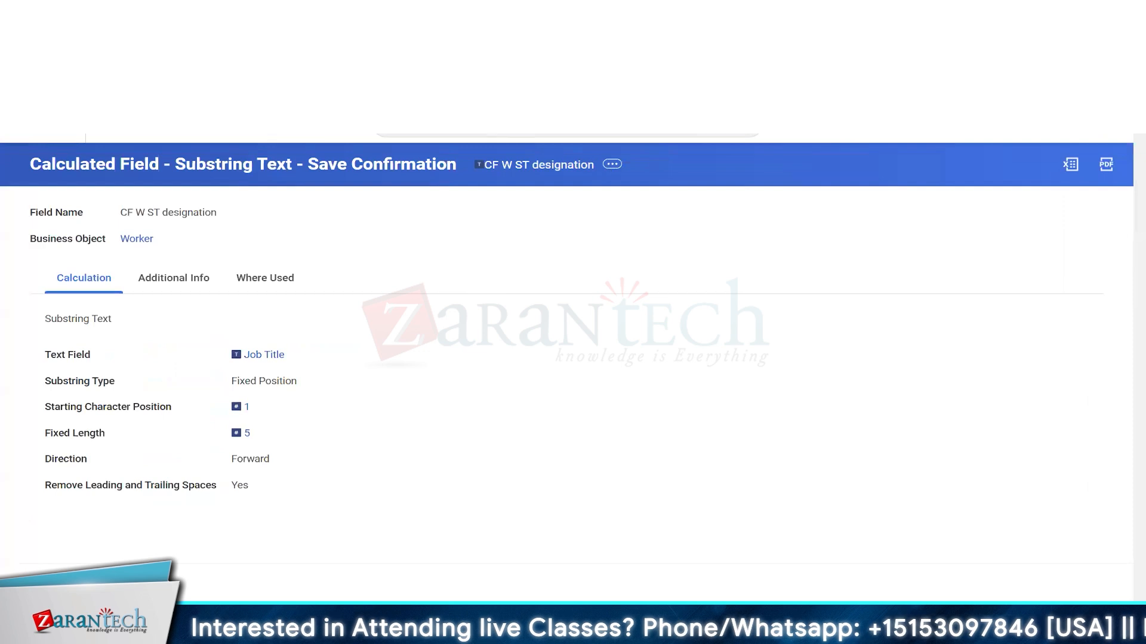
Step: Start creating another calculated field and choose Text Length as its function
{"action": "left_click", "coordinate": [633, 122]}
{"action": "left_click", "coordinate": [507, 122]}
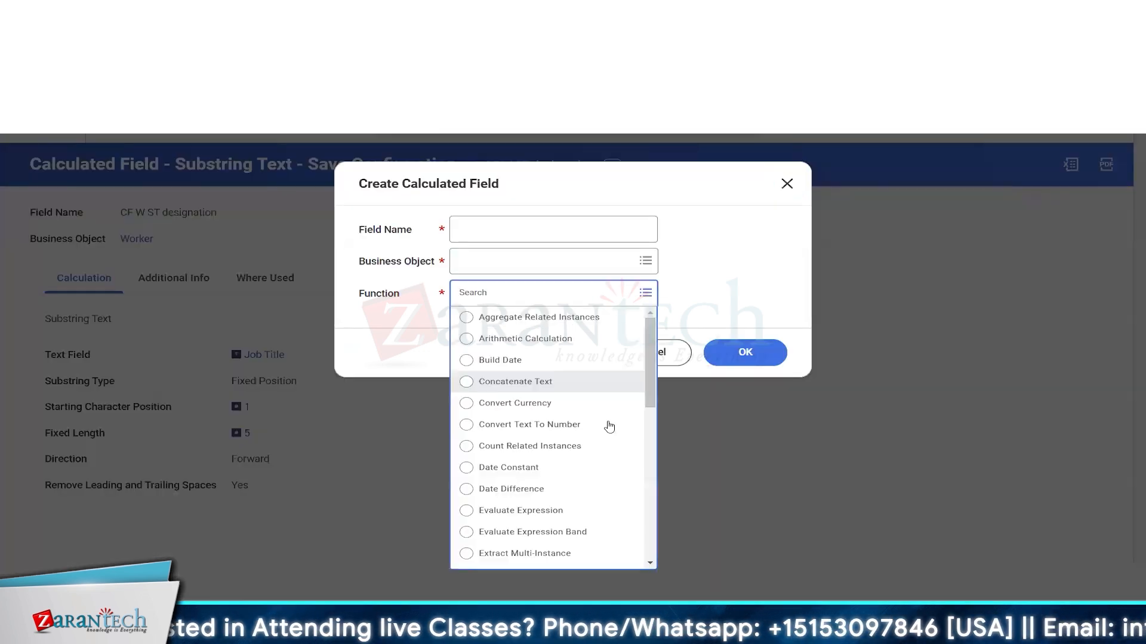
{"action": "scroll", "coordinate": [612, 426], "scroll_direction": "down", "scroll_amount": 2}
{"action": "scroll", "coordinate": [613, 430], "scroll_direction": "down", "scroll_amount": 6}
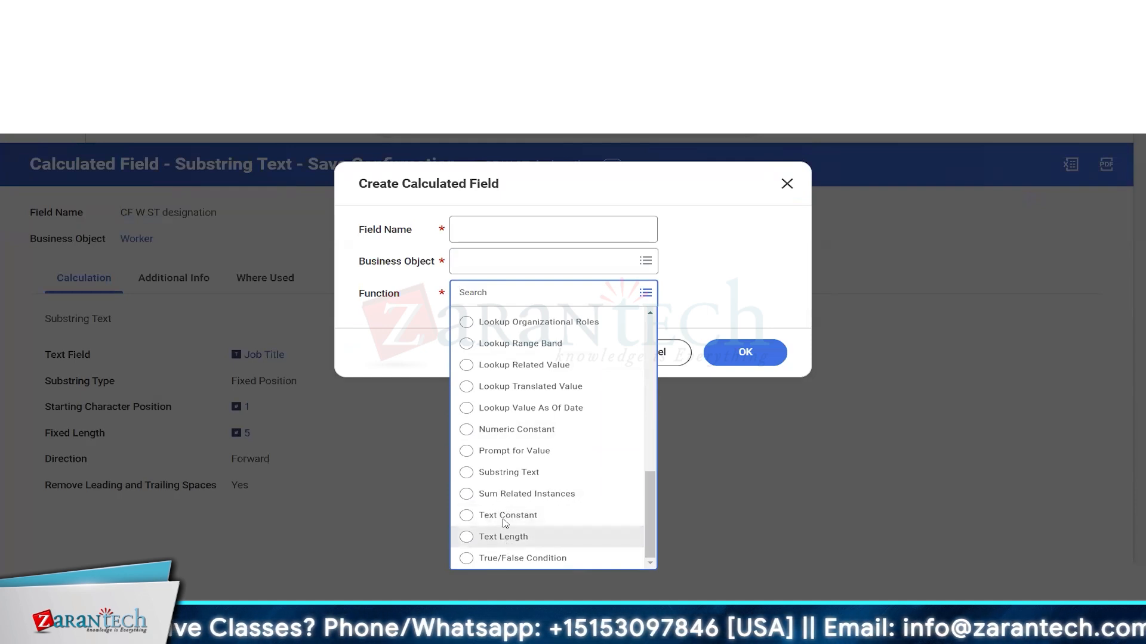
{"action": "left_click", "coordinate": [506, 539]}
Step: Copy the heading of the CF W LVAD designation column from the report for reuse as a field name
{"action": "left_click", "coordinate": [493, 232]}
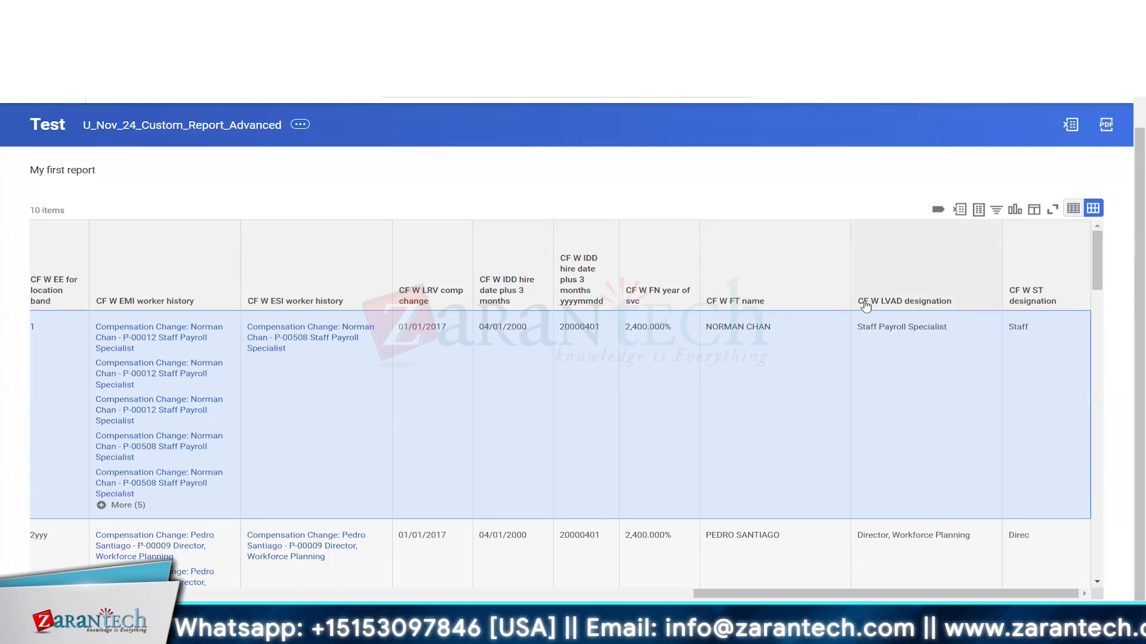
{"action": "left_click", "coordinate": [861, 304]}
{"action": "right_click", "coordinate": [862, 306]}
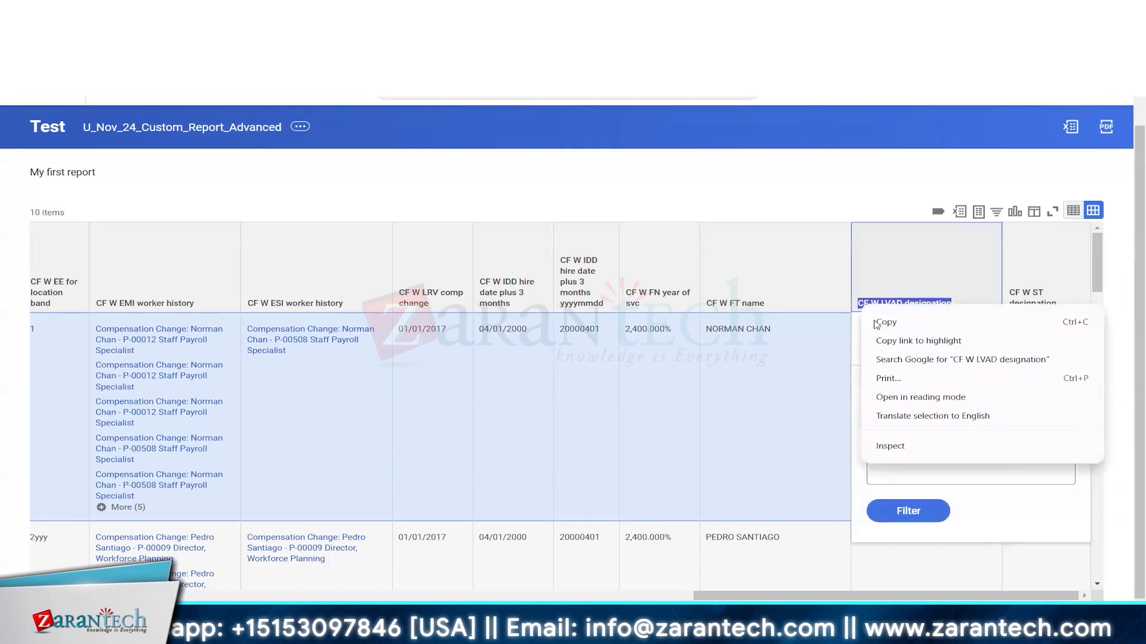
{"action": "left_click", "coordinate": [781, 384]}
{"action": "left_click", "coordinate": [781, 384]}
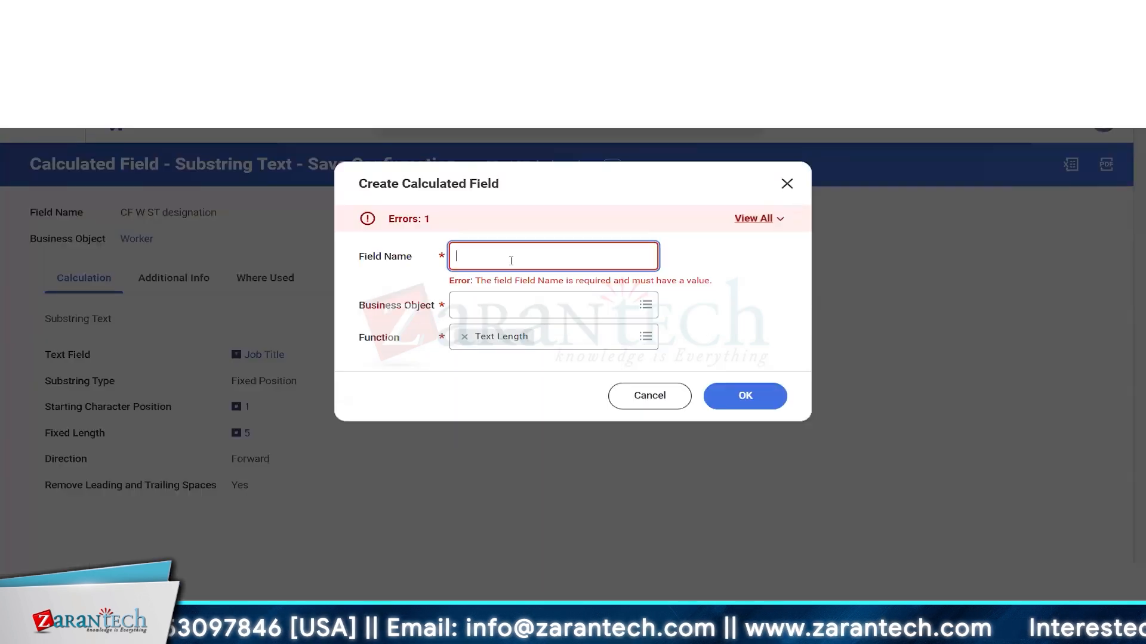
Step: Name the new calculated field CF W TL designation by adapting the copied heading, and create it on the Worker business object
{"action": "type", "text": "CF W LVAD designation"}
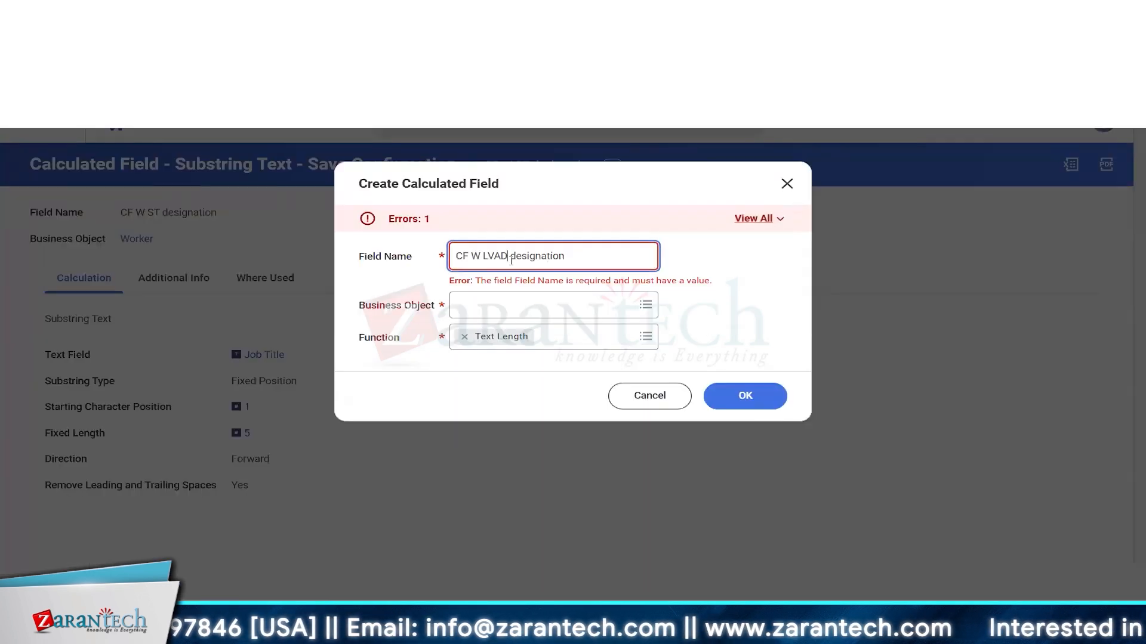
{"action": "left_click", "coordinate": [511, 260]}
{"action": "key", "text": "shift+Left"}
{"action": "key", "text": "shift+Left"}
{"action": "key", "text": "shift+Left"}
{"action": "key", "text": "shift+Left"}
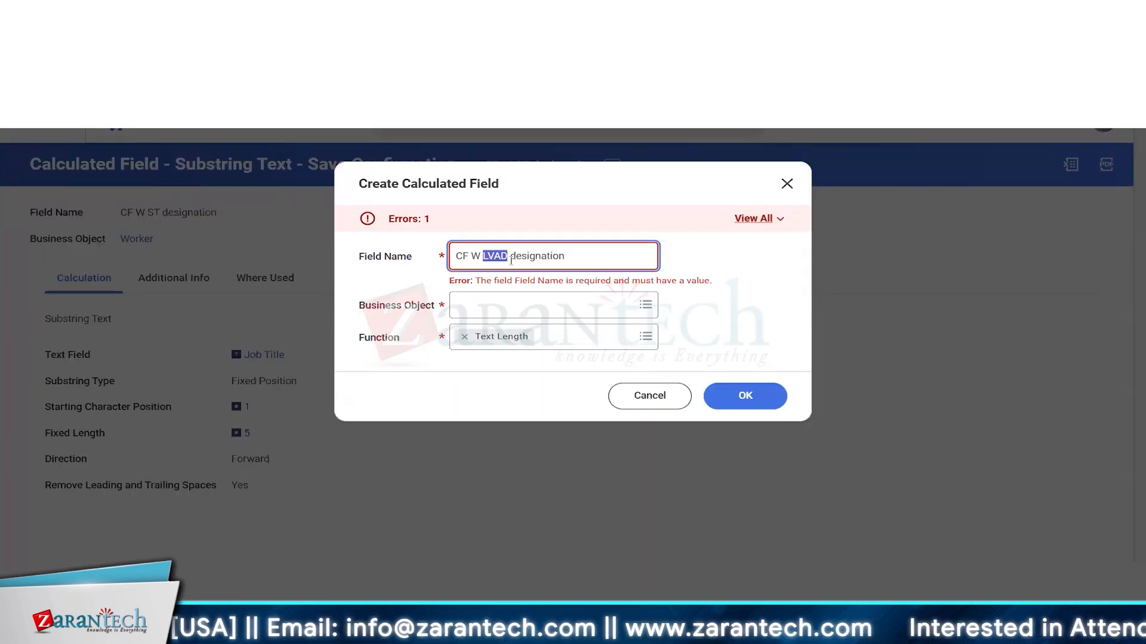
{"action": "type", "text": "TL"}
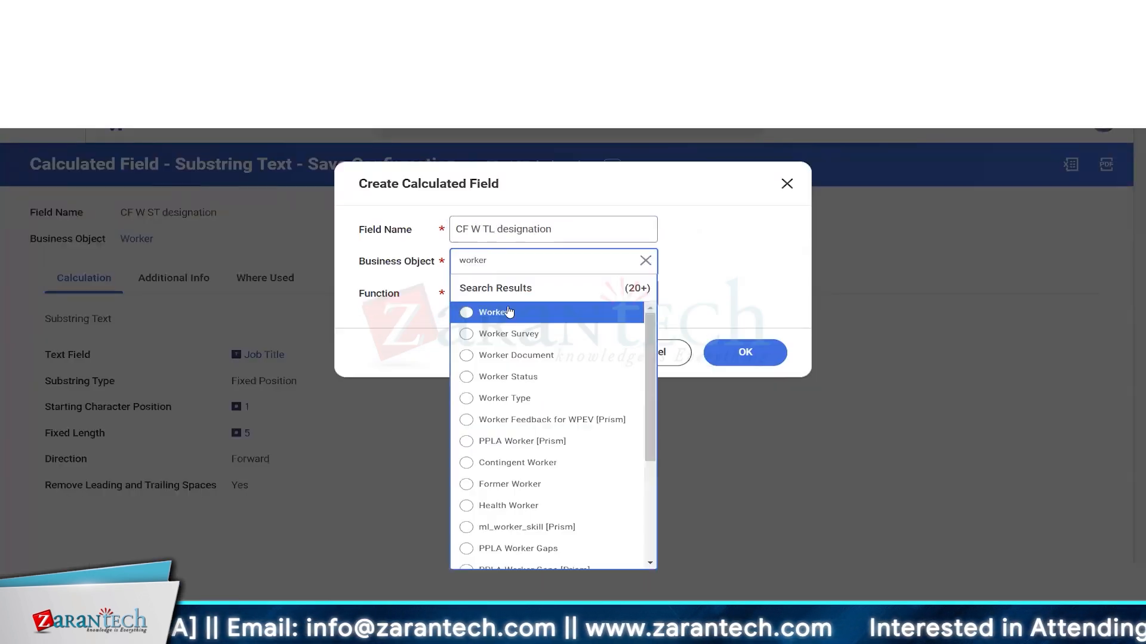
{"action": "left_click", "coordinate": [509, 312]}
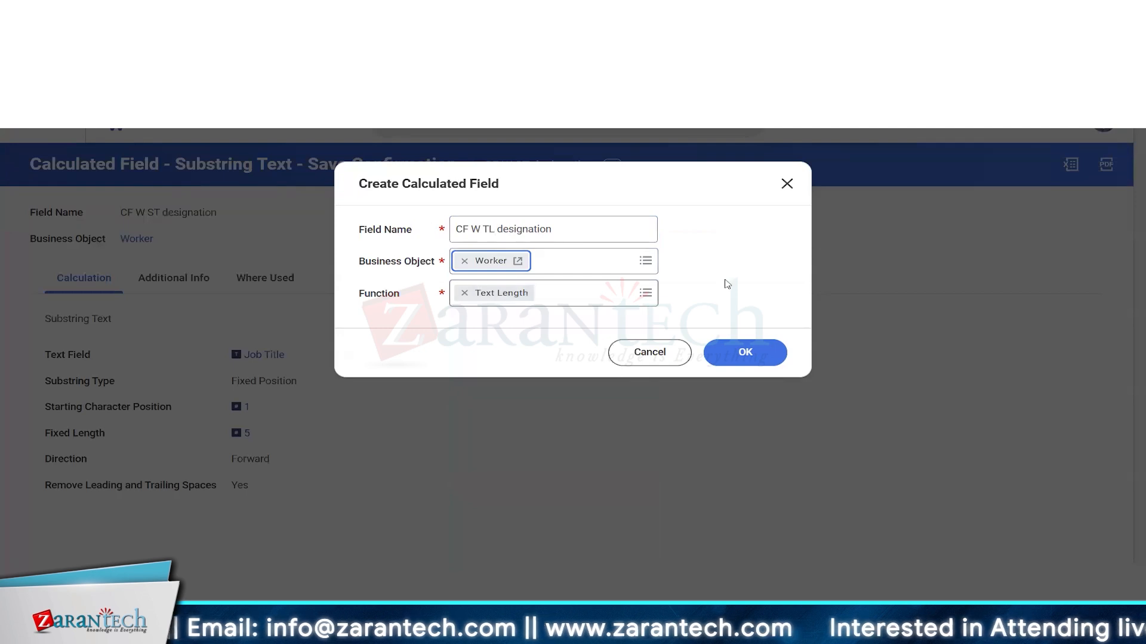
{"action": "left_click", "coordinate": [740, 354]}
Step: Set the Text Field of the new CF W TL designation calculated field to Job Title and save the field
{"action": "left_click", "coordinate": [169, 370]}
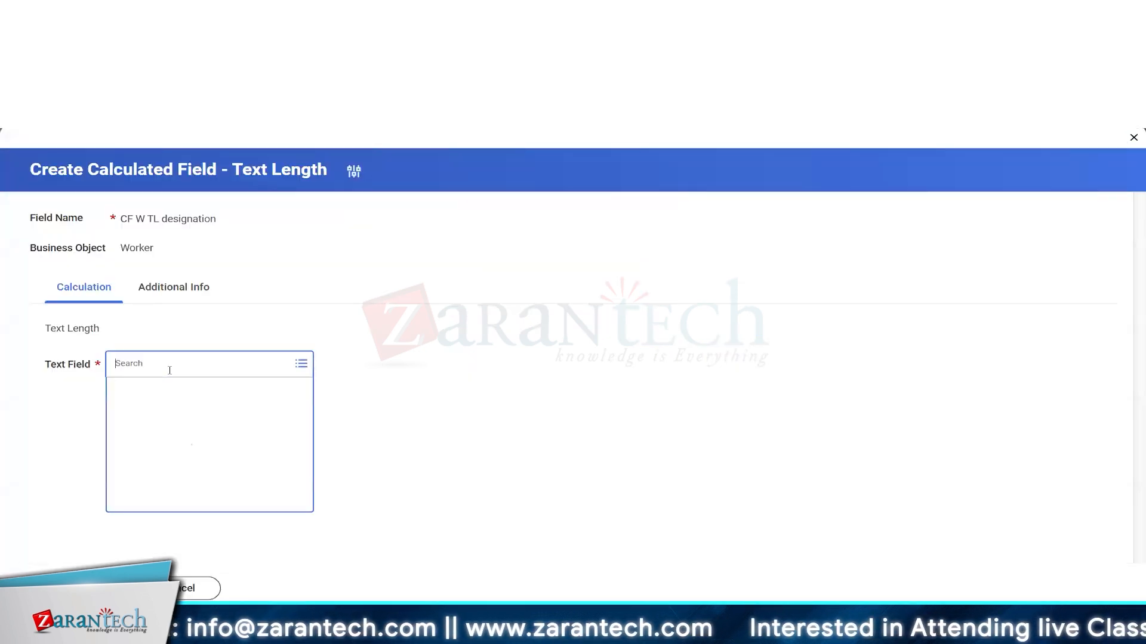
{"action": "type", "text": "job title"}
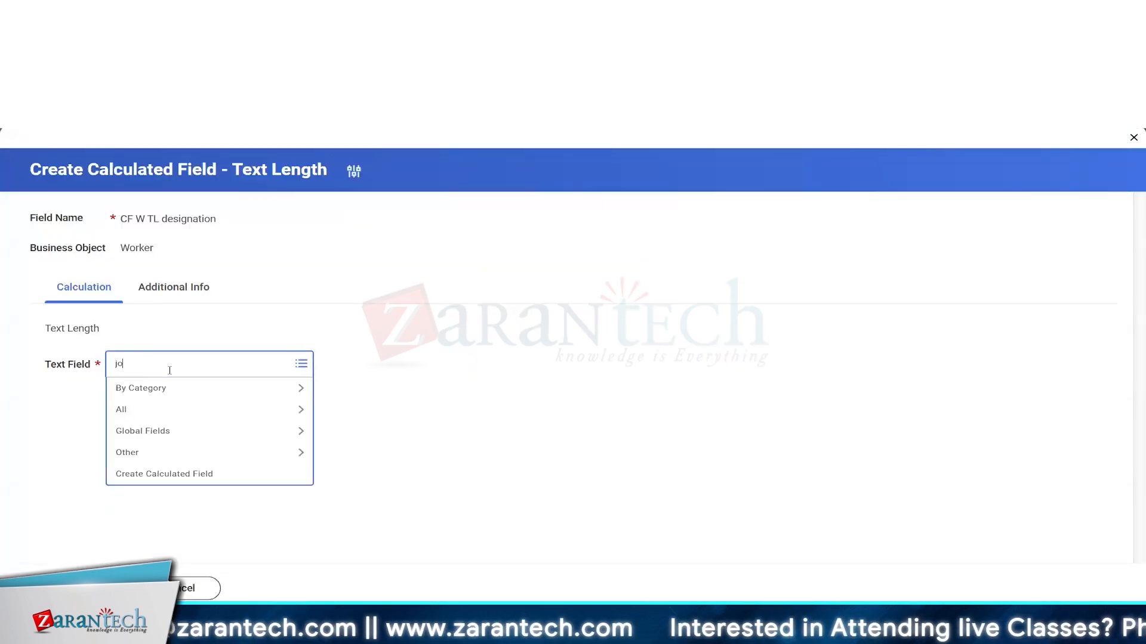
{"action": "key", "text": "Return"}
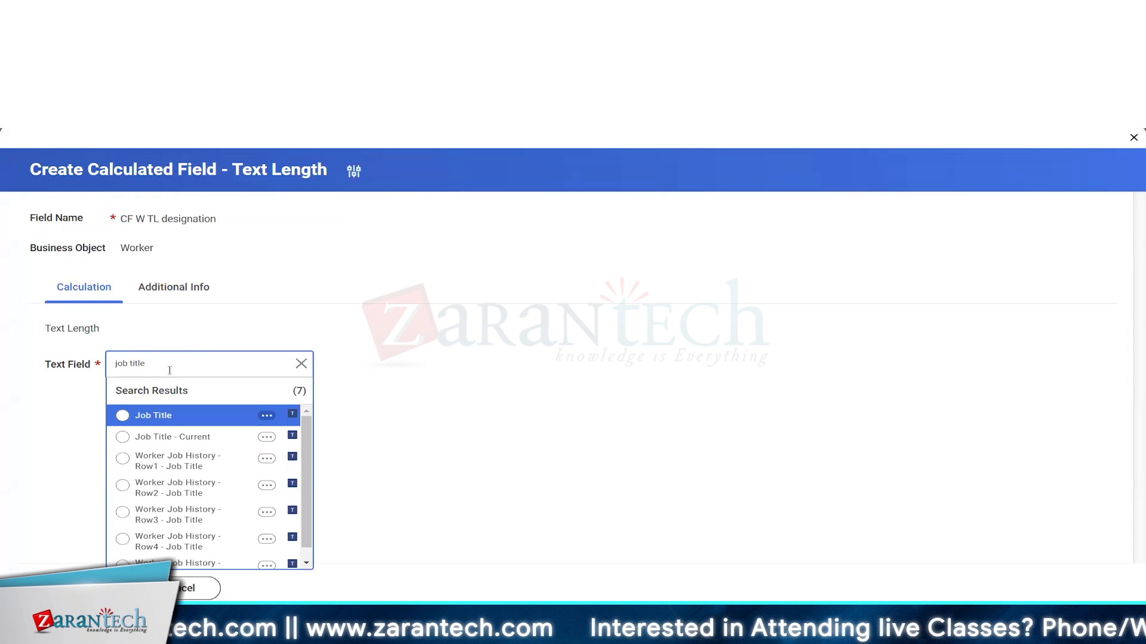
{"action": "left_click", "coordinate": [150, 425]}
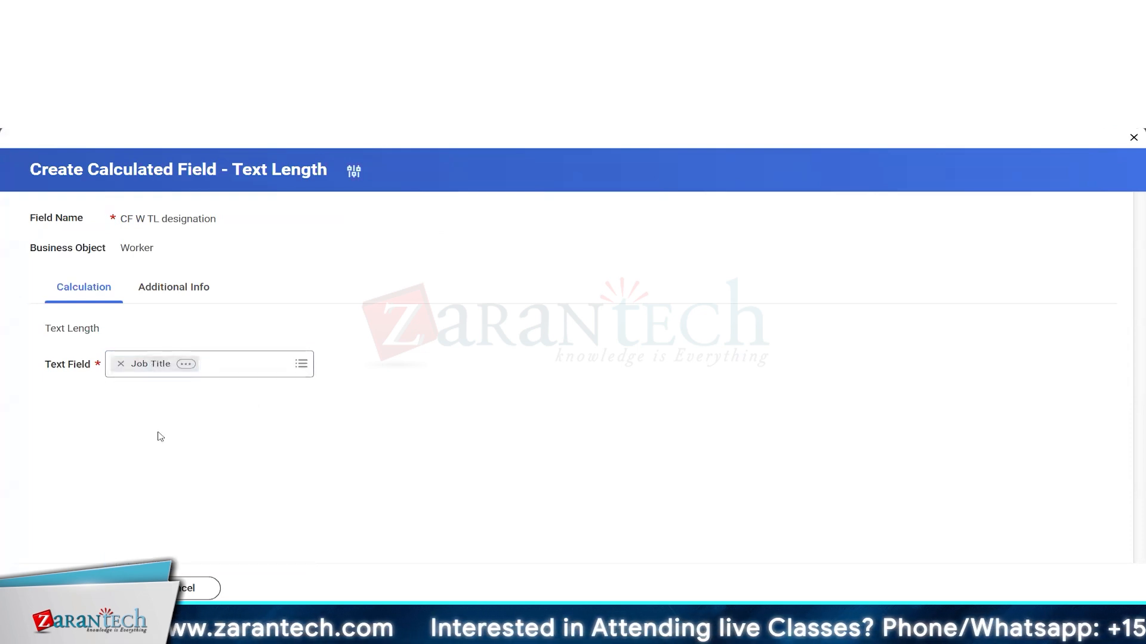
{"action": "left_click", "coordinate": [76, 589]}
Step: Copy the saved field's name, add CF W TL designation as a new Worker column in the custom report, and run the report
{"action": "triple_click", "coordinate": [156, 259]}
{"action": "right_click", "coordinate": [156, 260]}
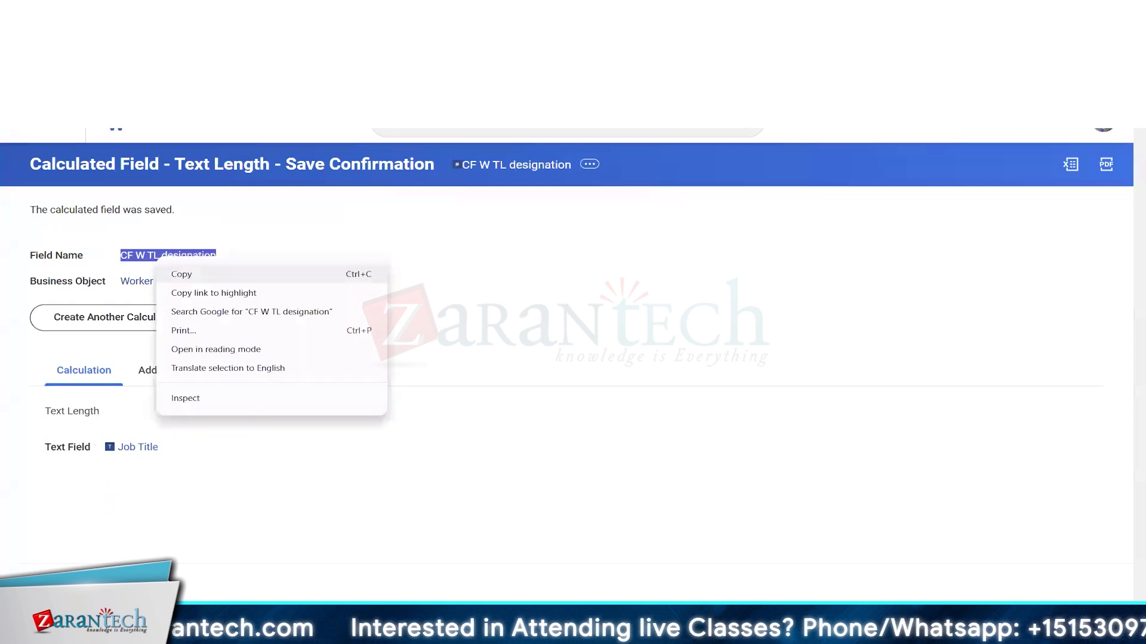
{"action": "left_click", "coordinate": [182, 274]}
{"action": "left_click", "coordinate": [363, 12]}
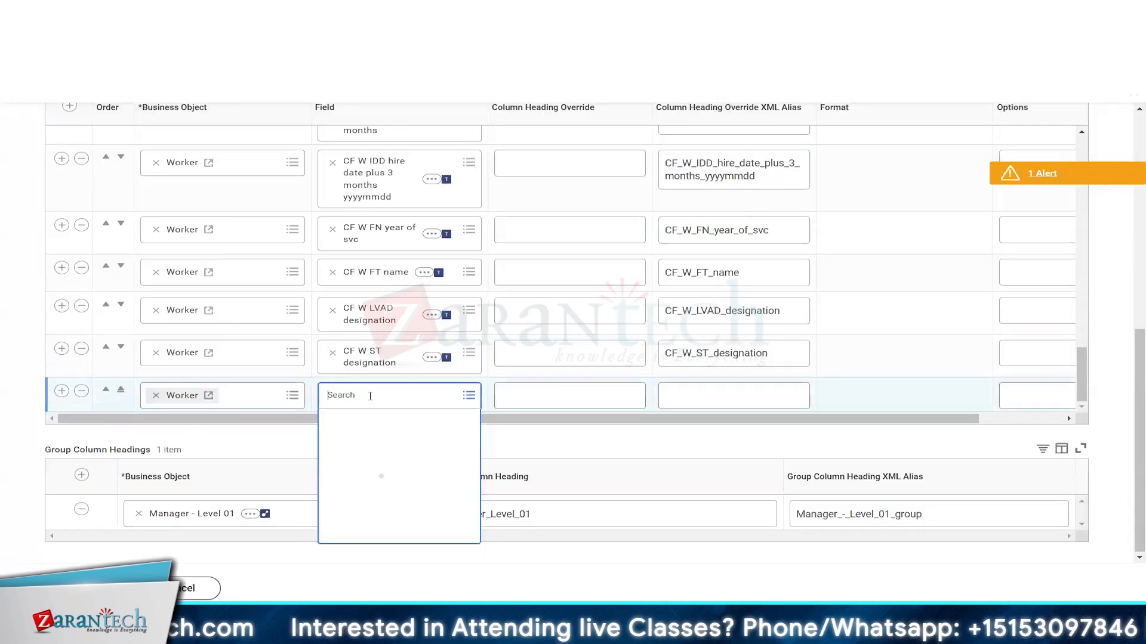
{"action": "key", "text": "ctrl+v"}
{"action": "key", "text": "Return"}
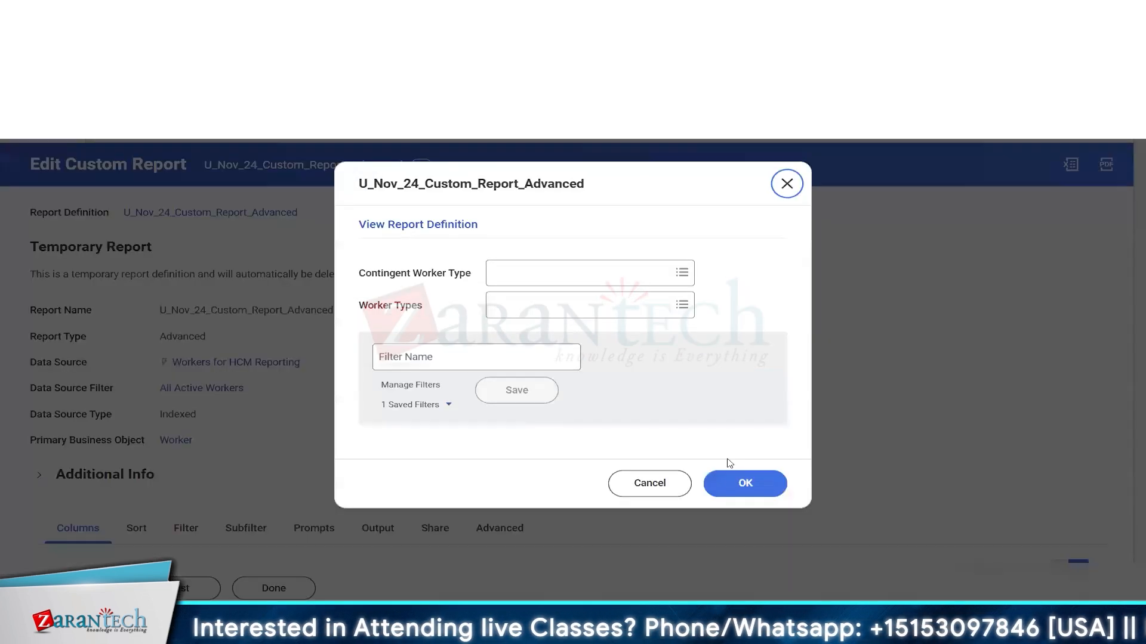
{"action": "left_click", "coordinate": [740, 484]}
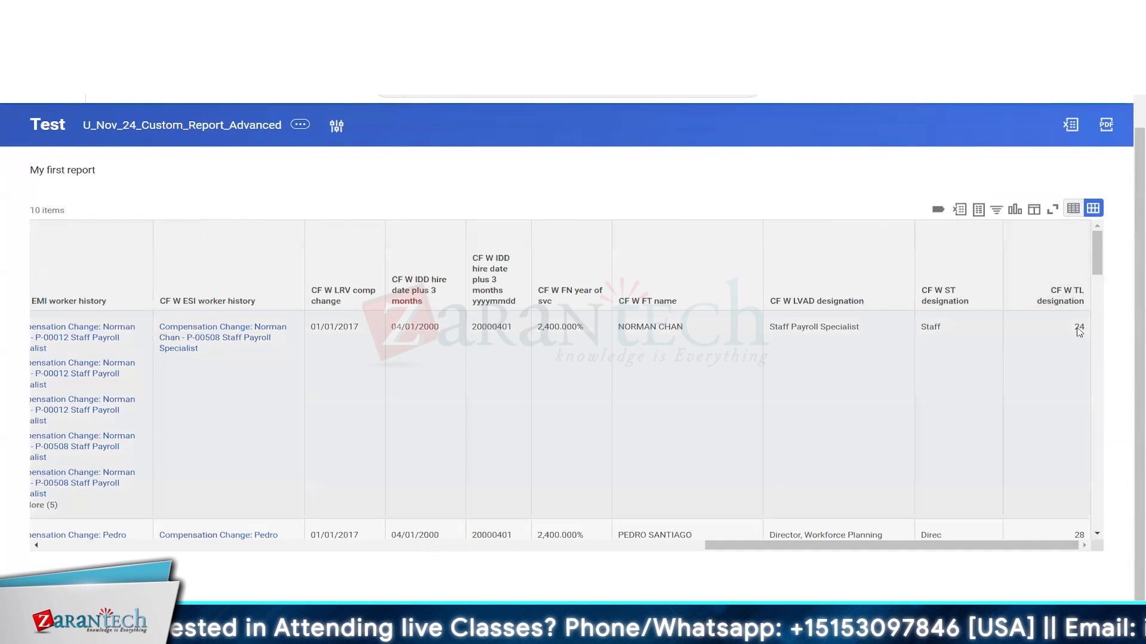
Step: Compare the CF W TL designation values with the designation texts in the first two report rows
{"action": "double_click", "coordinate": [1078, 329]}
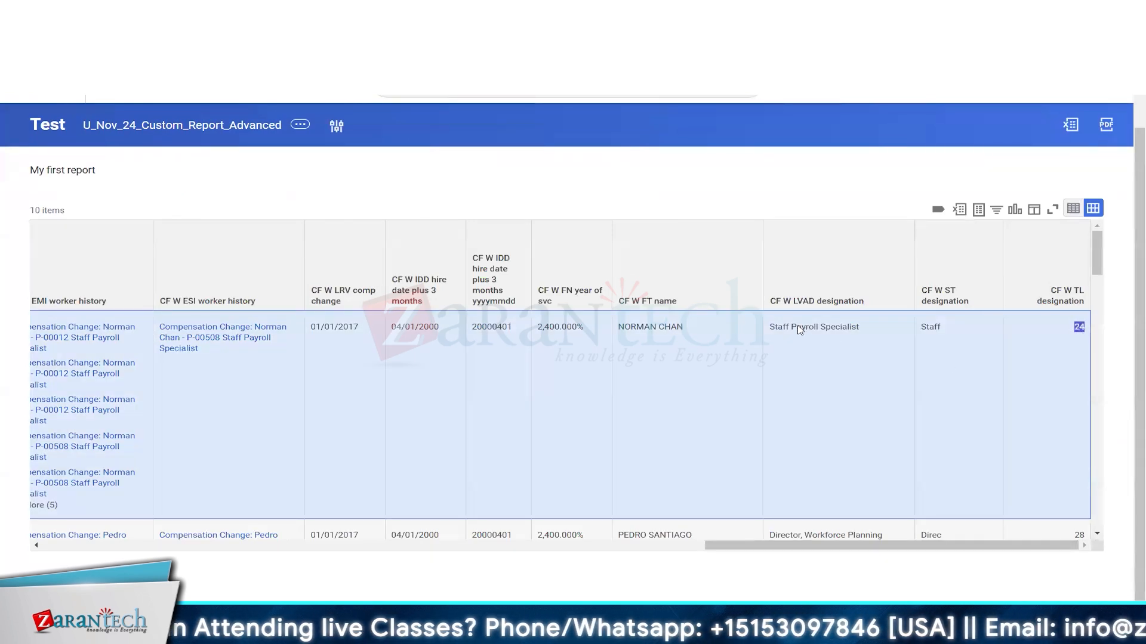
{"action": "key", "text": "Down"}
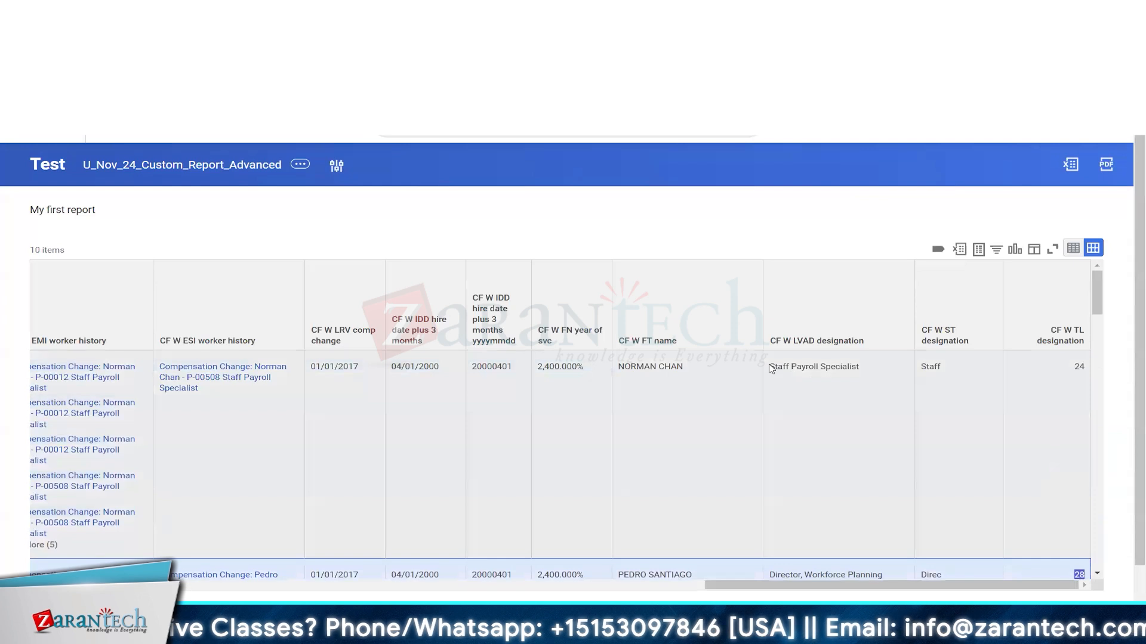
{"action": "left_click_drag", "start_coordinate": [775, 368], "coordinate": [847, 373]}
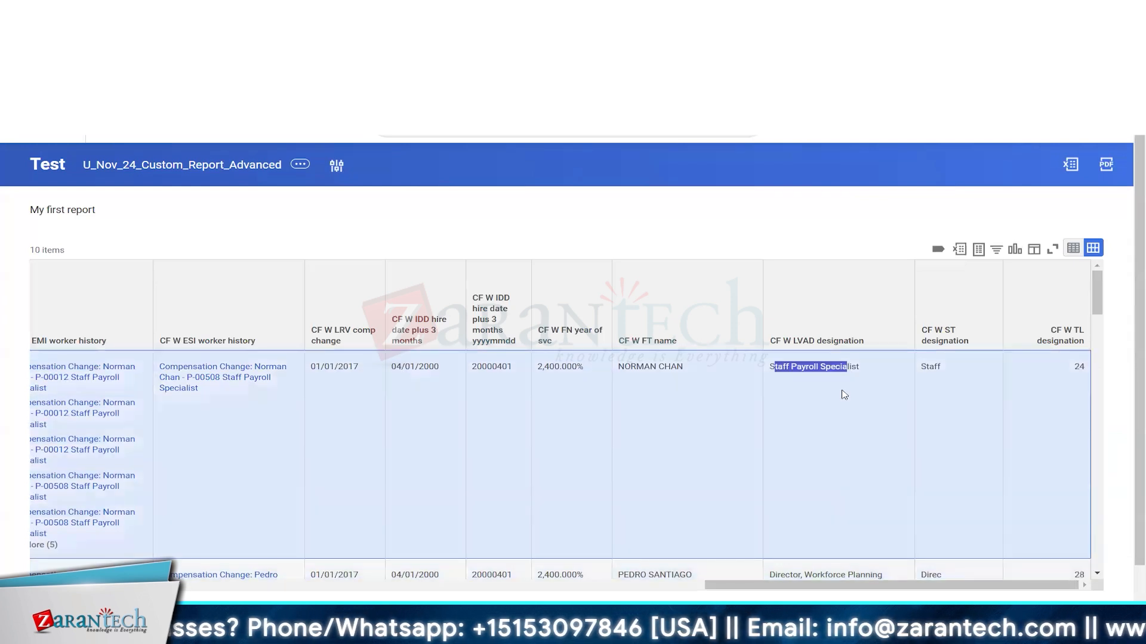
{"action": "left_click", "coordinate": [843, 390]}
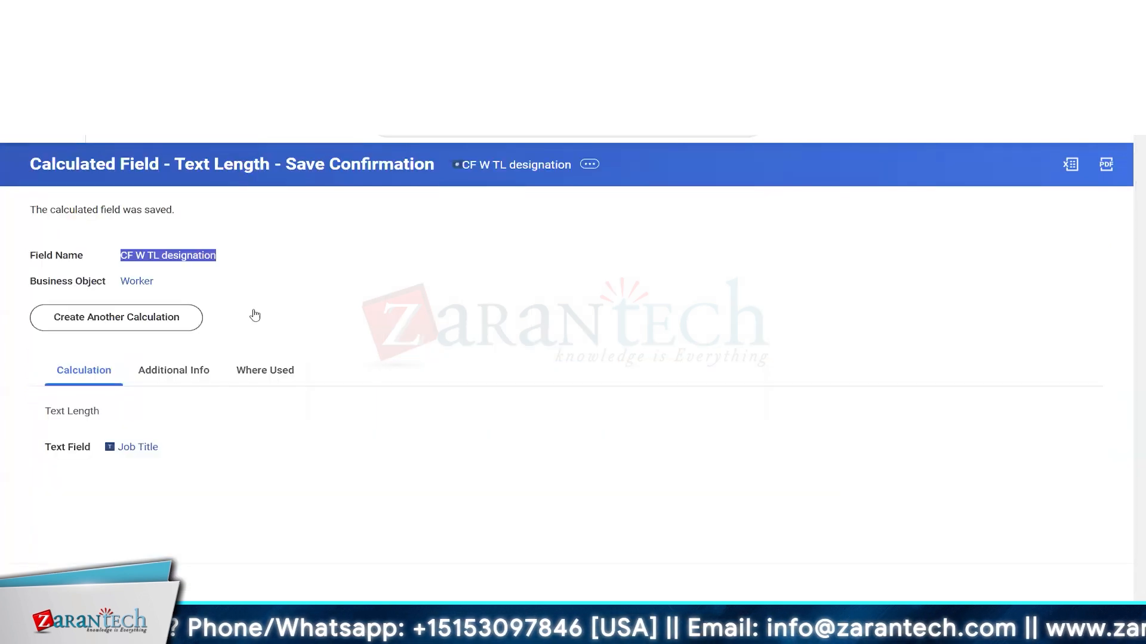
Step: Start creating another calculated field and choose Text Constant as its function
{"action": "left_click", "coordinate": [116, 316]}
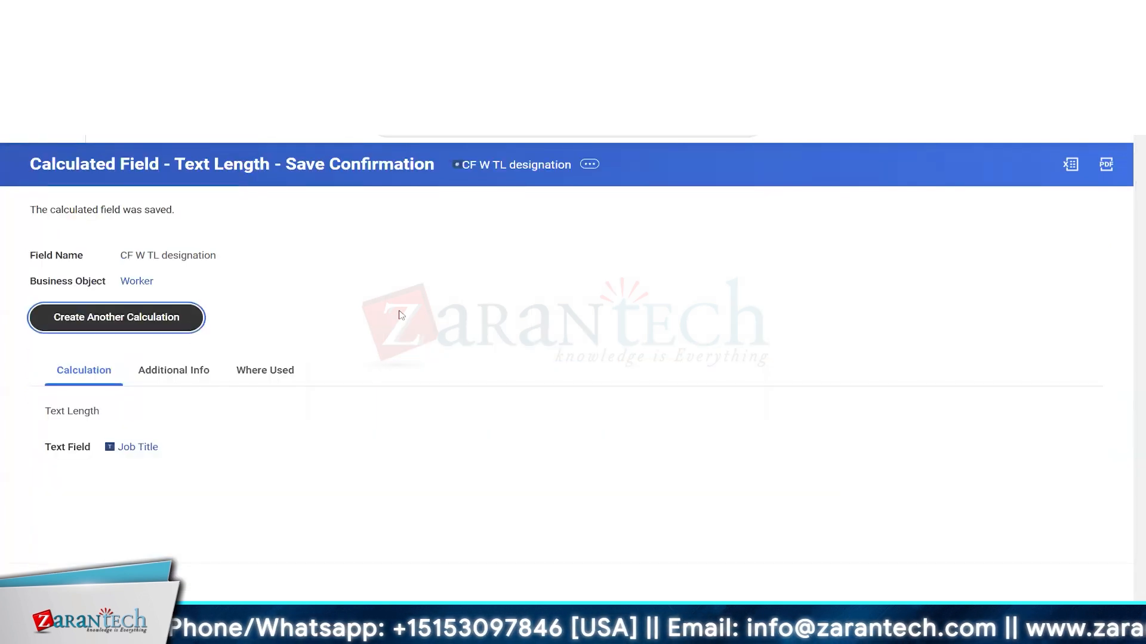
{"action": "left_click", "coordinate": [645, 293]}
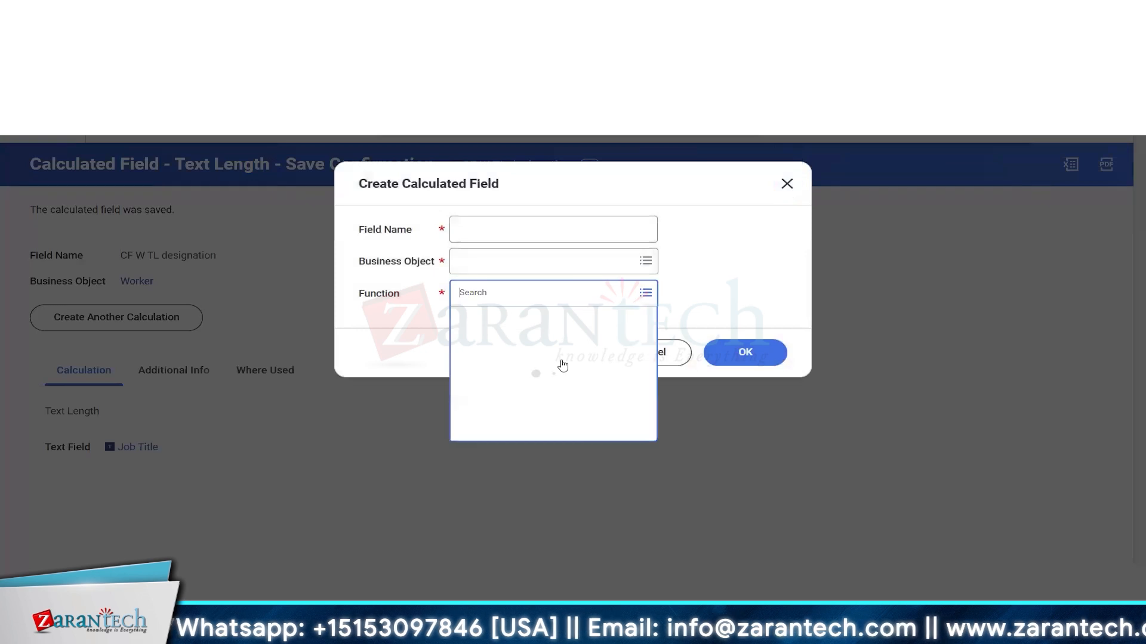
{"action": "scroll", "coordinate": [588, 374], "scroll_direction": "down", "scroll_amount": 10}
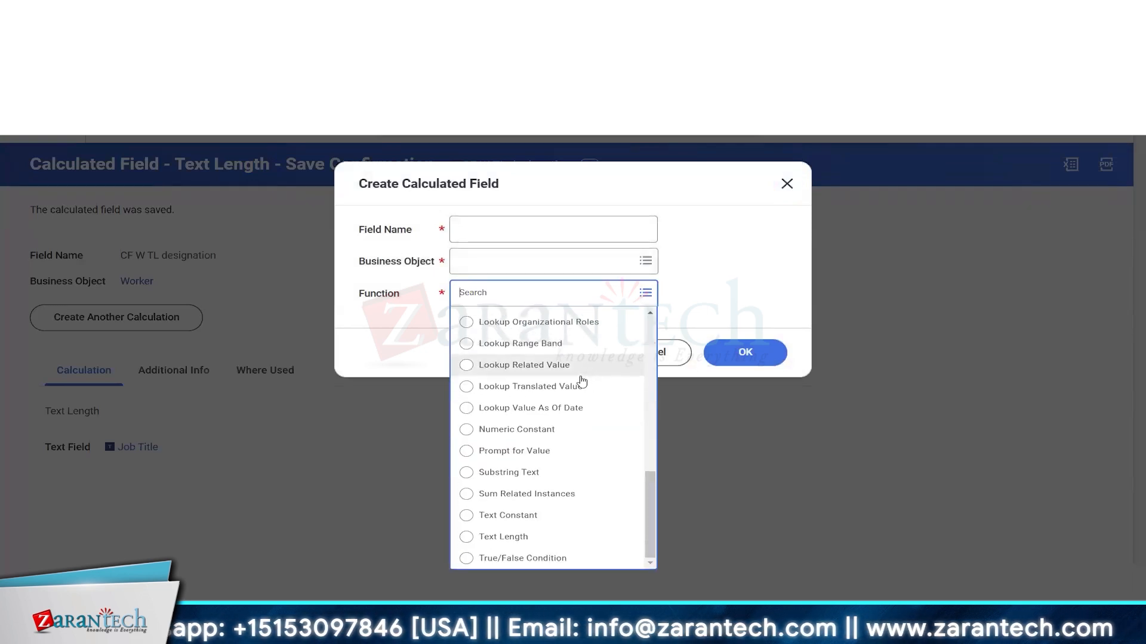
{"action": "left_click", "coordinate": [507, 516]}
Step: Name the new calculated field CF W TC 02HIRE by adapting the copied CF W TL designation name
{"action": "left_click", "coordinate": [484, 230]}
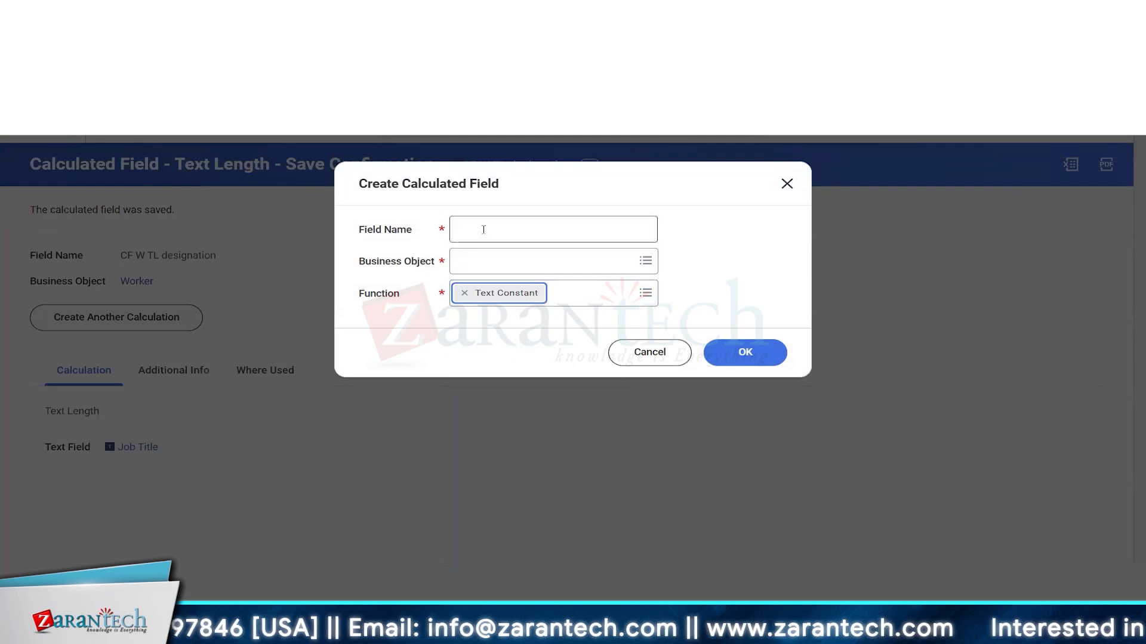
{"action": "left_click", "coordinate": [483, 230]}
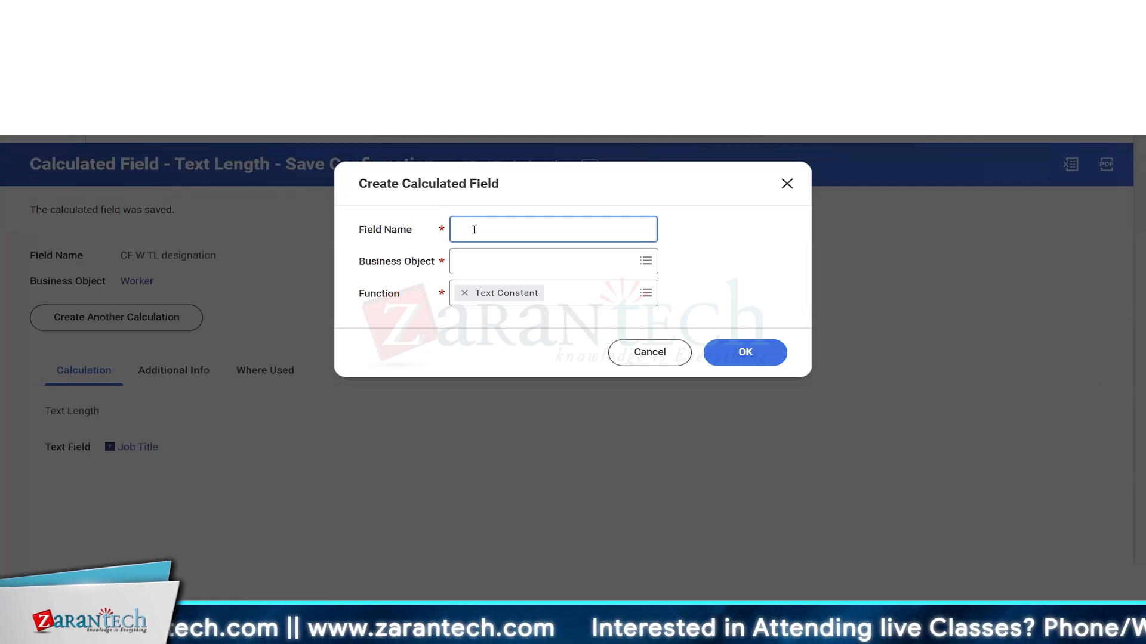
{"action": "type", "text": "CF W TL designation"}
{"action": "key", "text": "shift+Left"}
{"action": "key", "text": "shift+Left"}
{"action": "key", "text": "shift+Left"}
{"action": "key", "text": "shift+Left"}
{"action": "key", "text": "shift+Left"}
{"action": "key", "text": "shift+Left"}
{"action": "key", "text": "shift+Left"}
{"action": "key", "text": "shift+Left"}
{"action": "key", "text": "shift+Left"}
{"action": "key", "text": "shift+Left"}
{"action": "key", "text": "shift+Left"}
{"action": "key", "text": "shift+Left"}
{"action": "key", "text": "shift+Left"}
{"action": "key", "text": "shift+Left"}
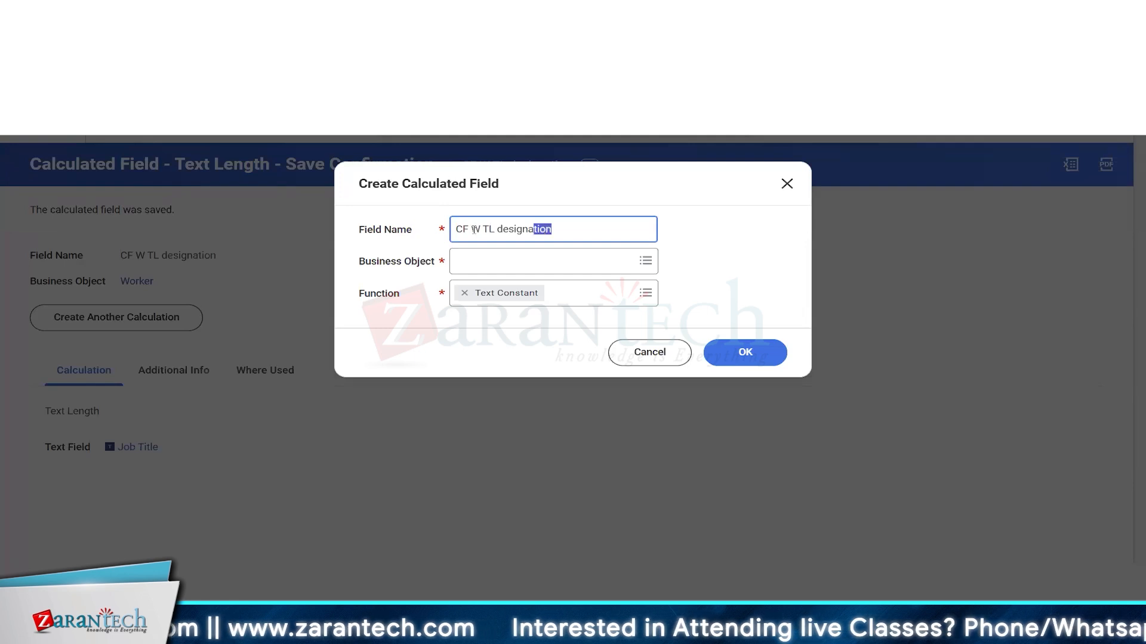
{"action": "key", "text": "BackSpace"}
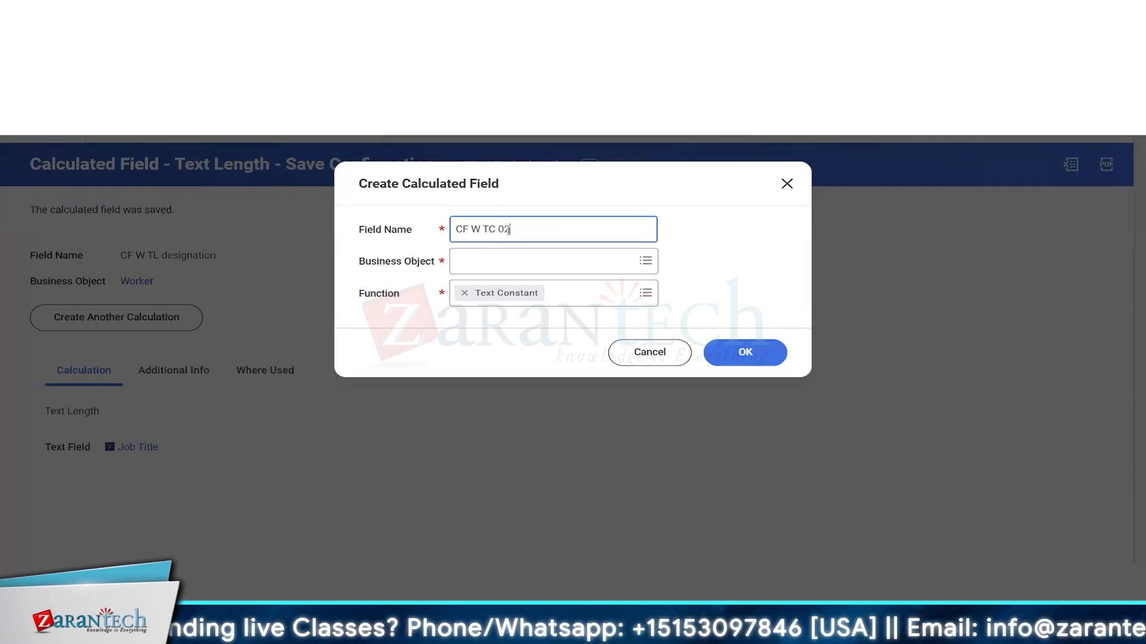
{"action": "type", "text": "HIRE"}
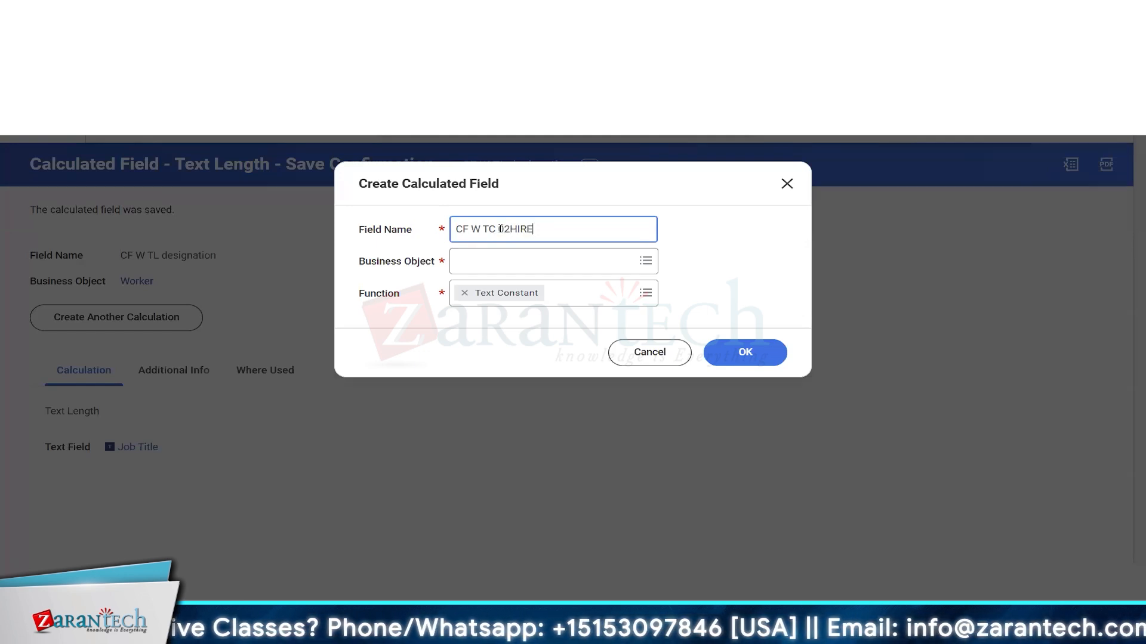
Step: Set the new calculated field's Business Object to Global
{"action": "left_click", "coordinate": [503, 256]}
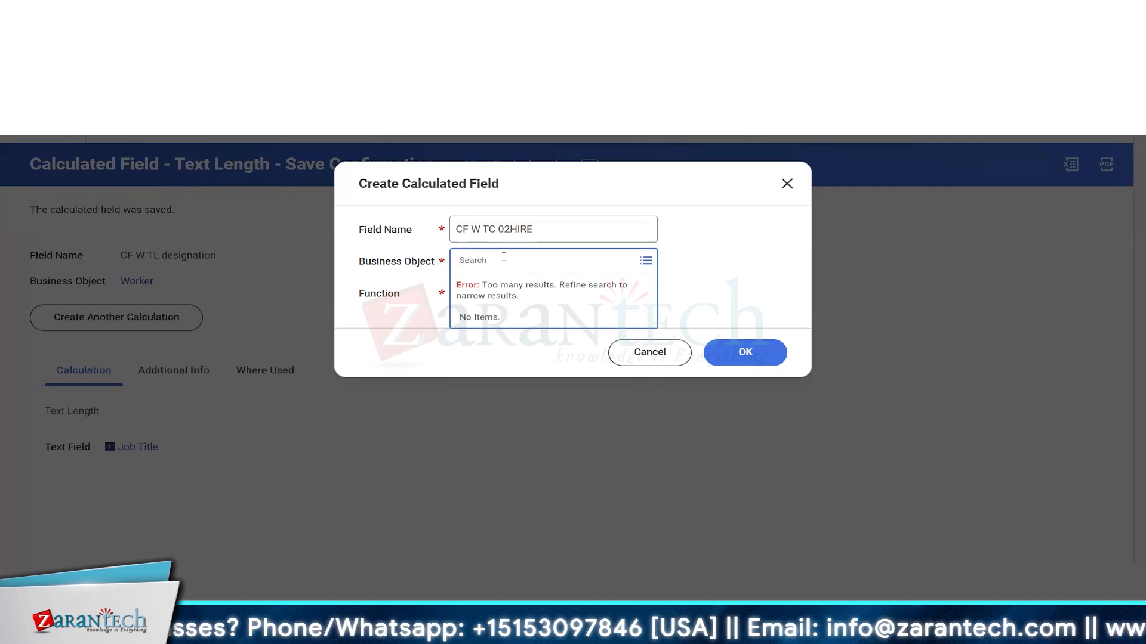
{"action": "type", "text": "global"}
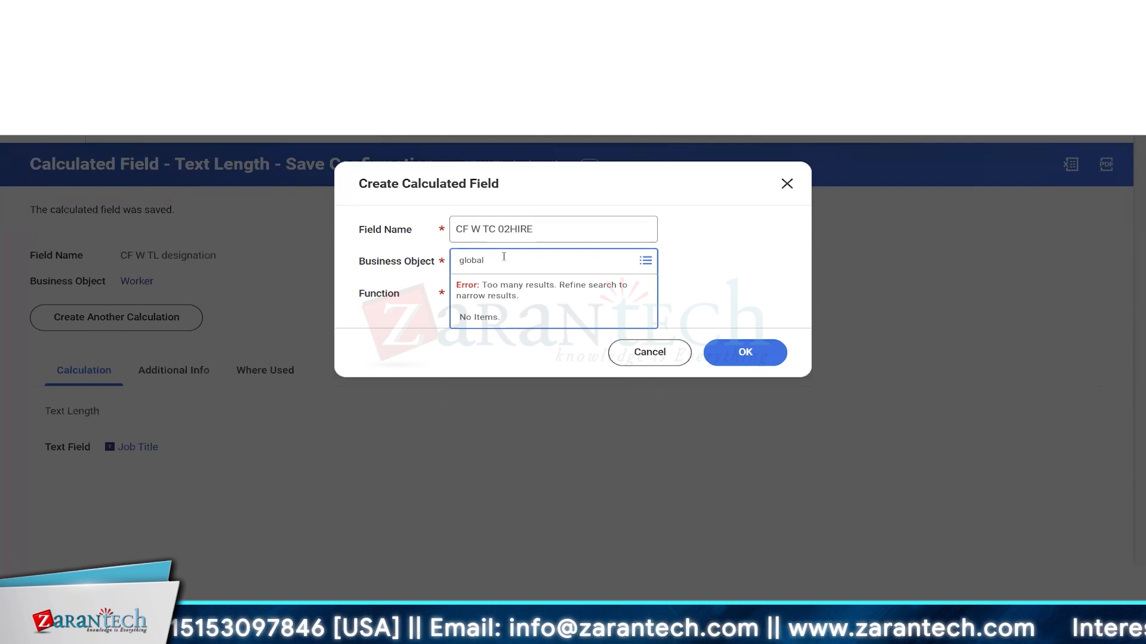
{"action": "key", "text": "Return"}
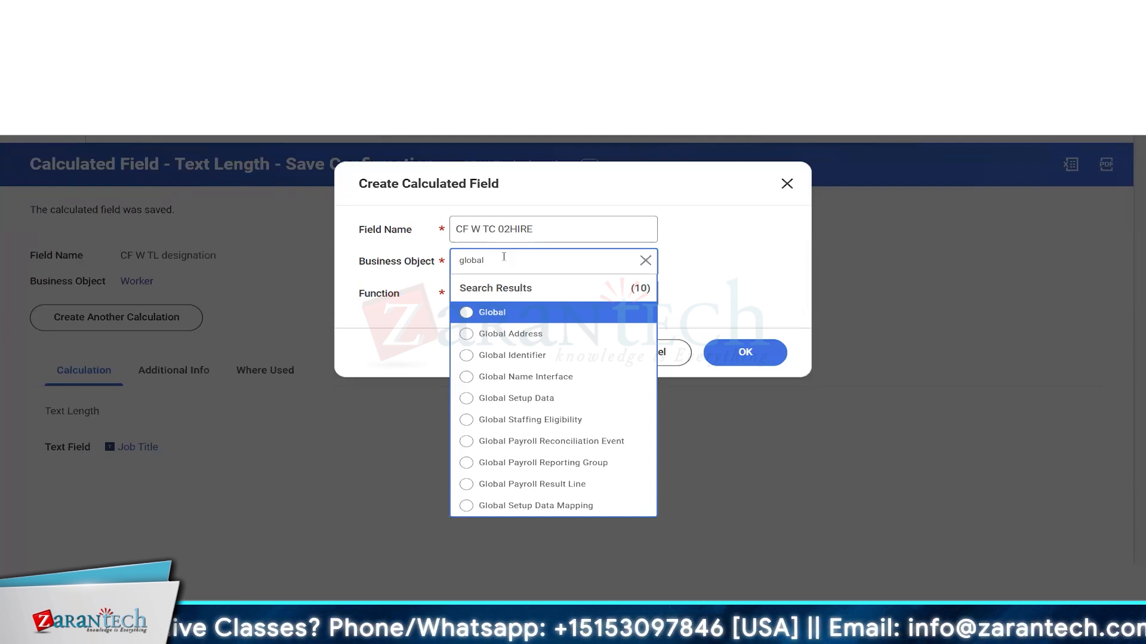
{"action": "left_click", "coordinate": [504, 319]}
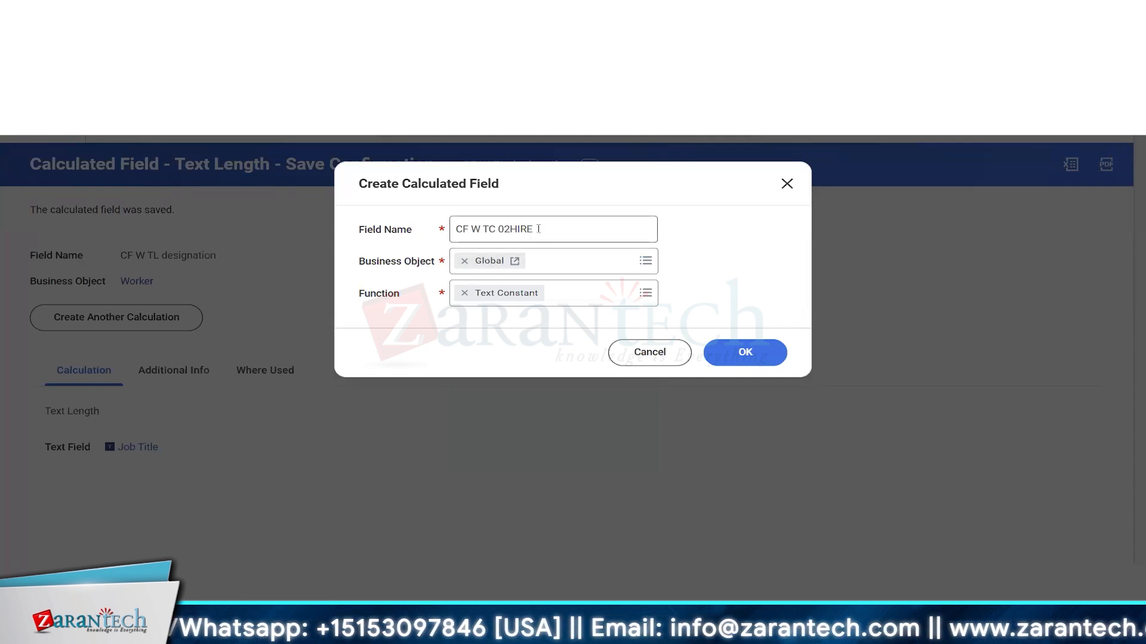
Step: Confirm the new field's details, enter 02HIRE as its Text Constant, and save the calculated field
{"action": "left_click", "coordinate": [383, 228]}
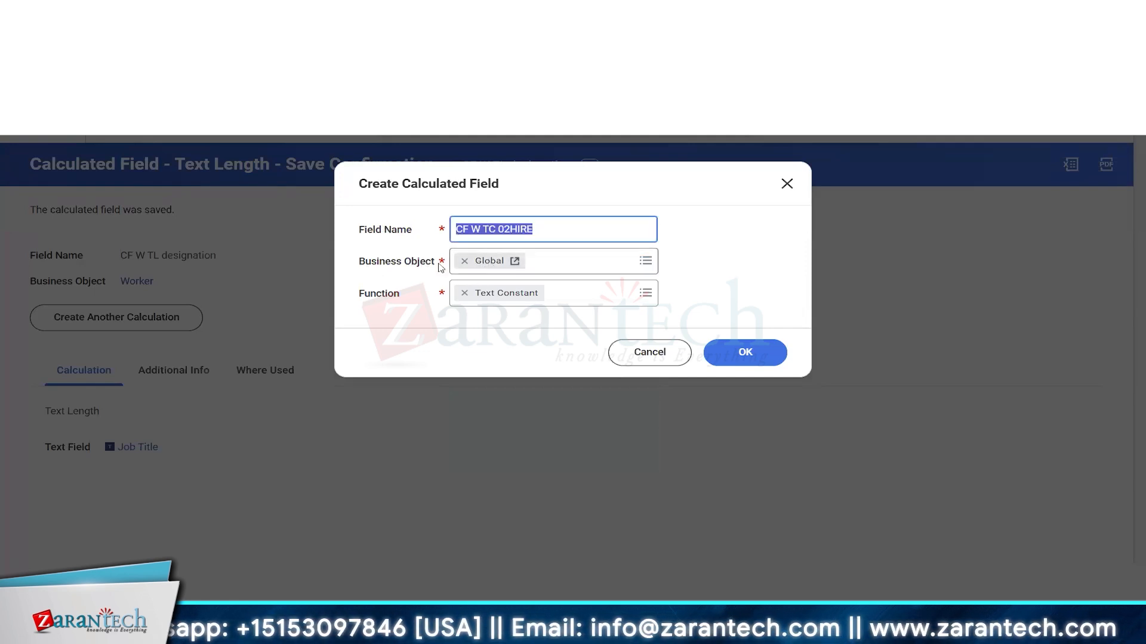
{"action": "left_click", "coordinate": [498, 229]}
{"action": "key", "text": "ctrl+a"}
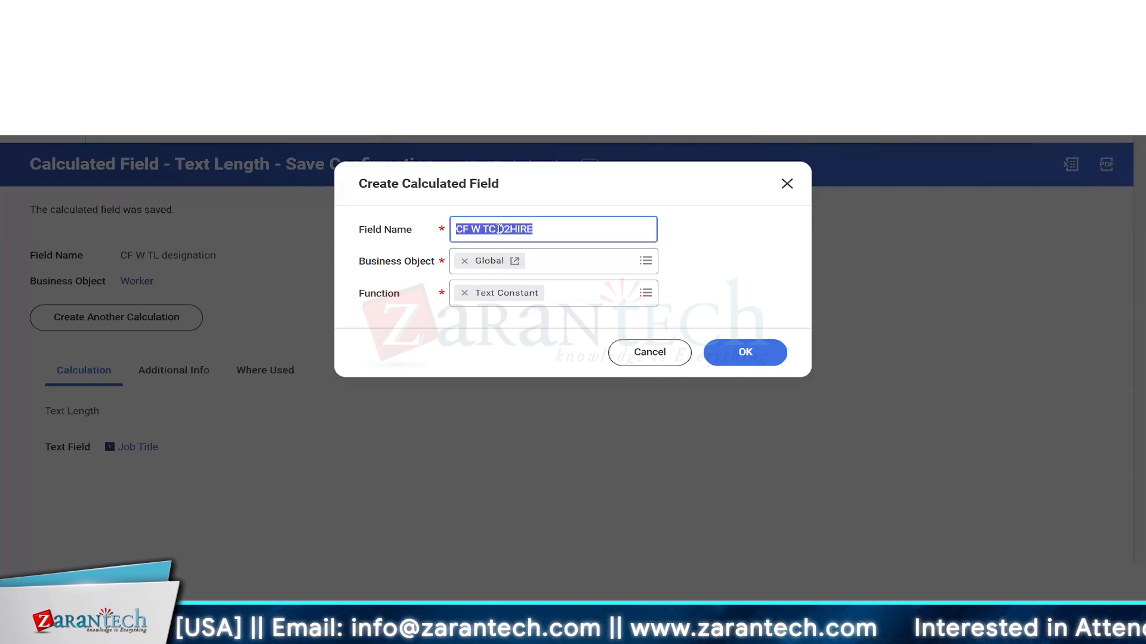
{"action": "left_click", "coordinate": [746, 352]}
{"action": "left_click", "coordinate": [170, 362]}
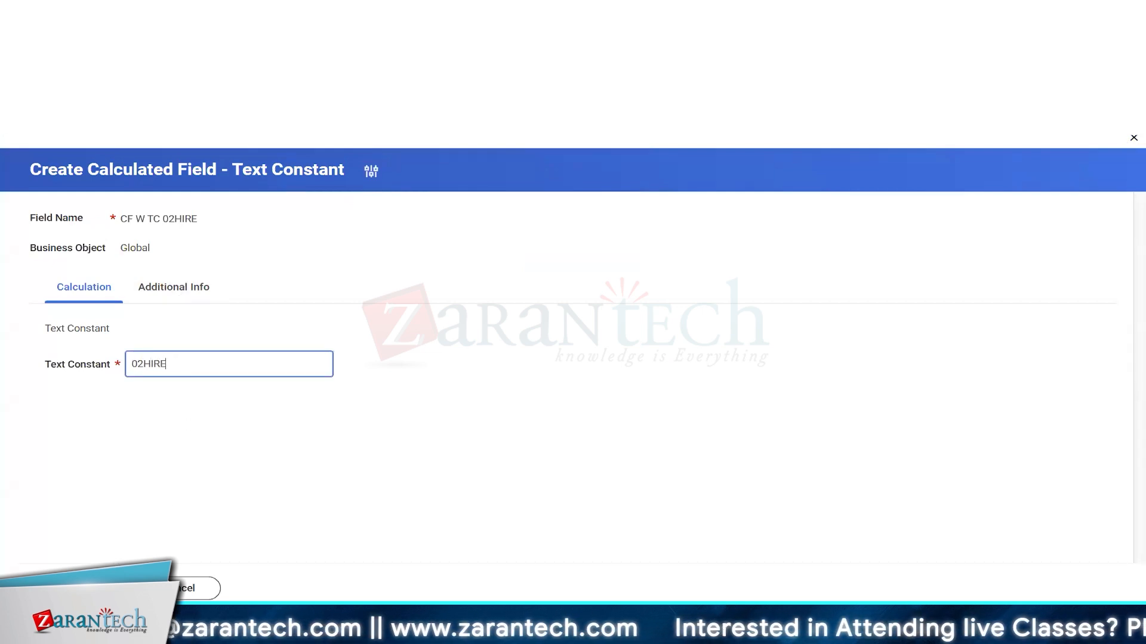
{"action": "key", "text": "Tab"}
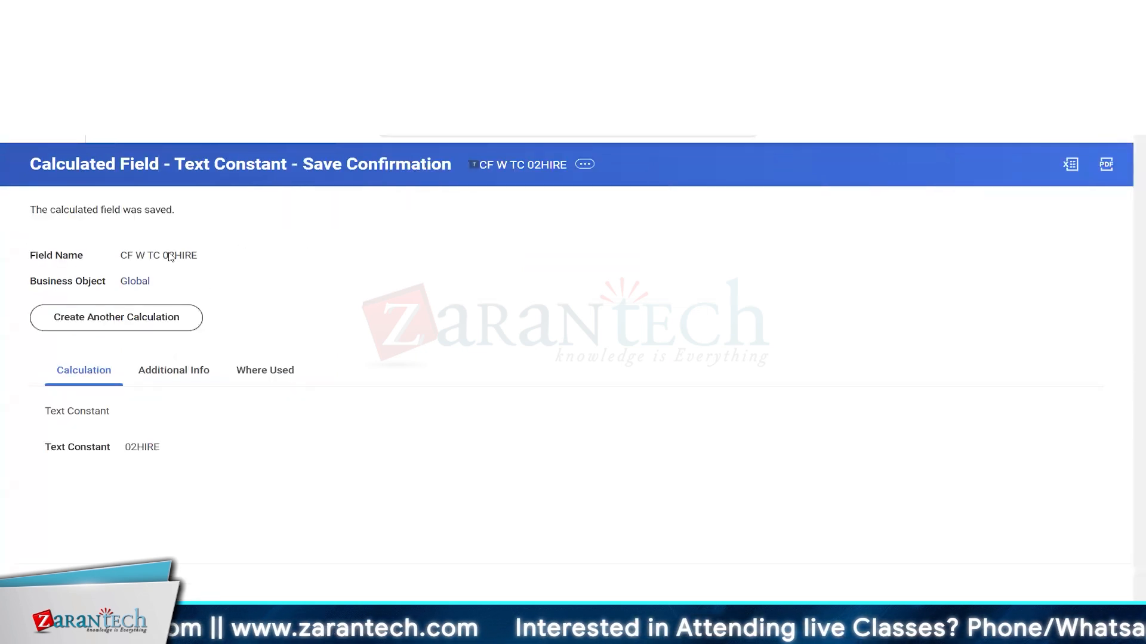
Step: Copy the saved text constant field's name for use in the report
{"action": "triple_click", "coordinate": [171, 257]}
{"action": "right_click", "coordinate": [171, 260]}
{"action": "left_click", "coordinate": [197, 269]}
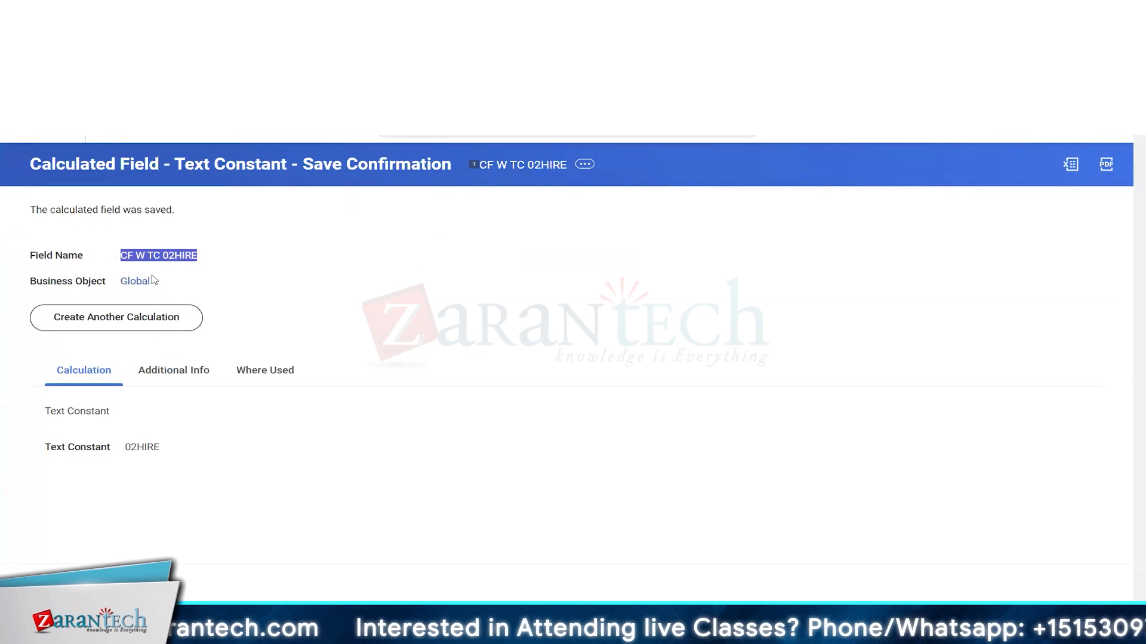
{"action": "left_click_drag", "start_coordinate": [49, 282], "coordinate": [88, 285]}
{"action": "double_click", "coordinate": [58, 283]}
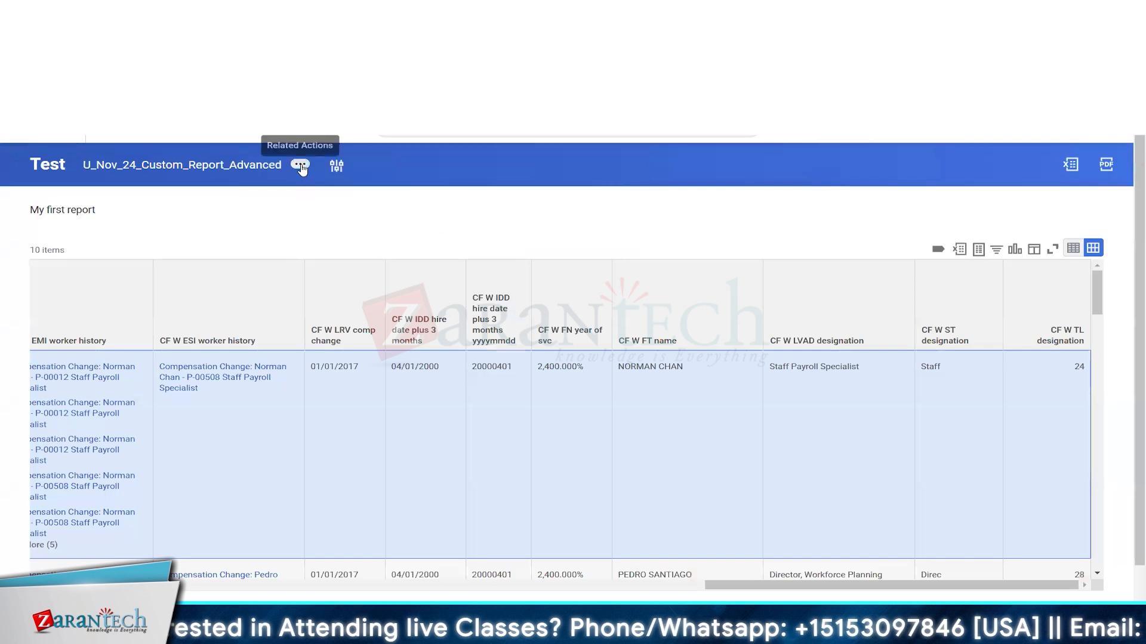
Step: Add CF W TC 02HIRE as a new Worker column in the custom report and run it to check the column's values
{"action": "left_click", "coordinate": [300, 164]}
{"action": "left_click", "coordinate": [678, 260]}
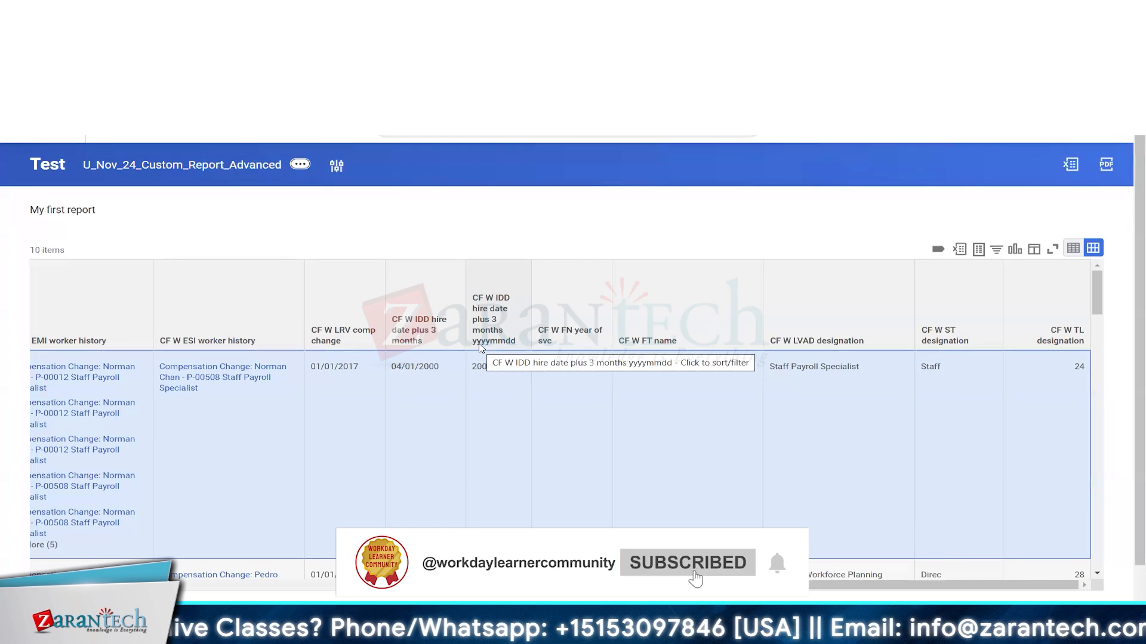
{"action": "scroll", "coordinate": [505, 351], "scroll_direction": "down", "scroll_amount": 15}
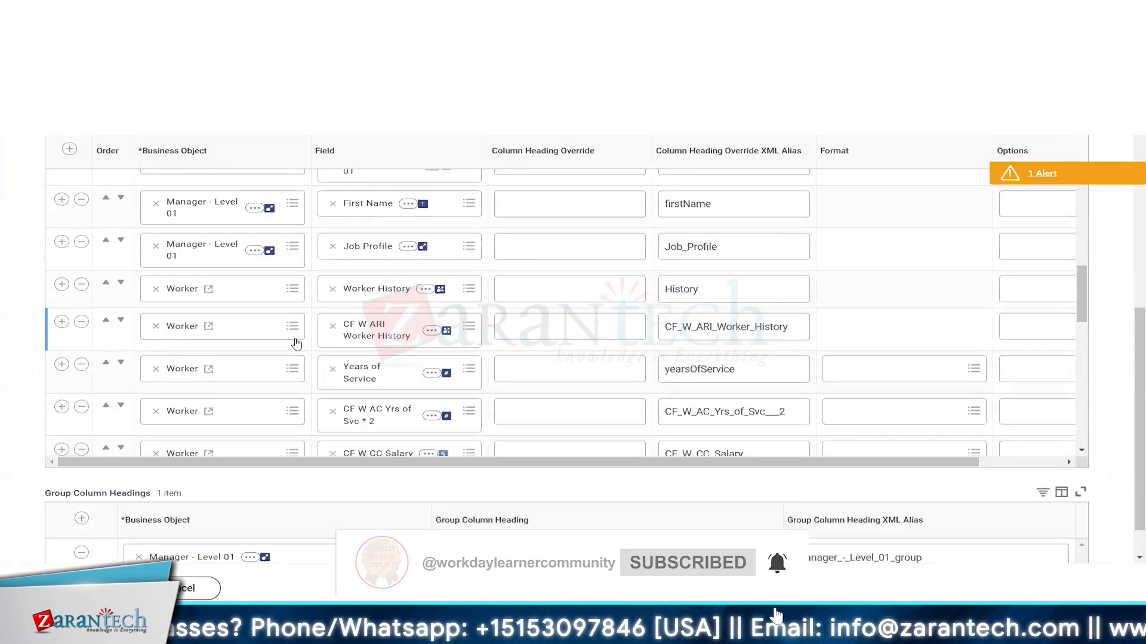
{"action": "scroll", "coordinate": [301, 328], "scroll_direction": "down", "scroll_amount": 3}
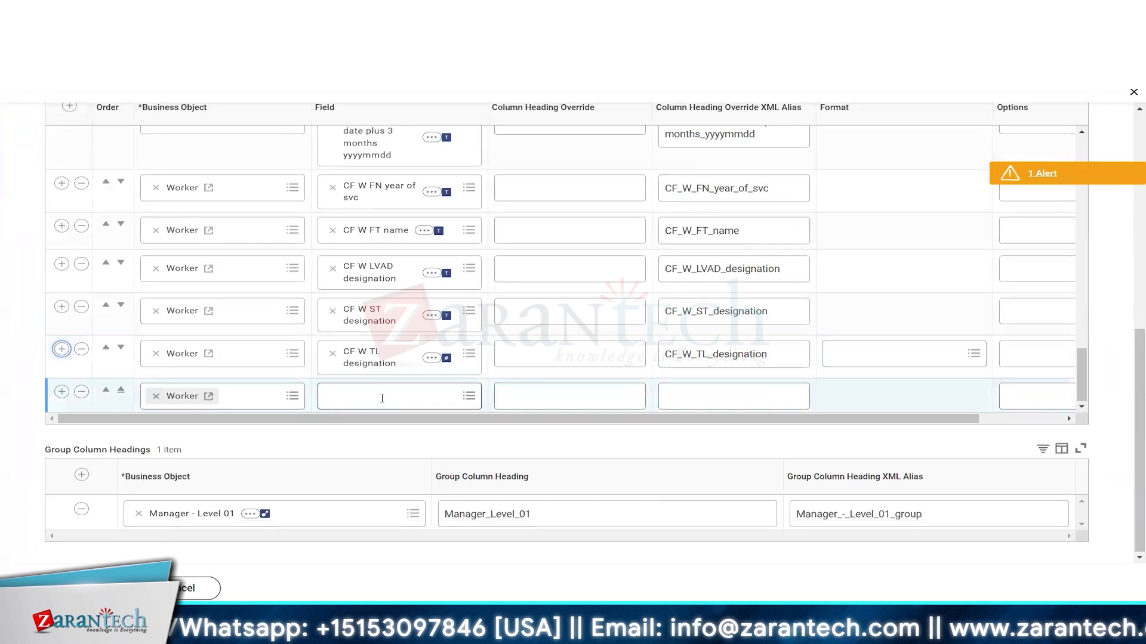
{"action": "left_click", "coordinate": [384, 396]}
{"action": "type", "text": "CF W TC 02HIRE"}
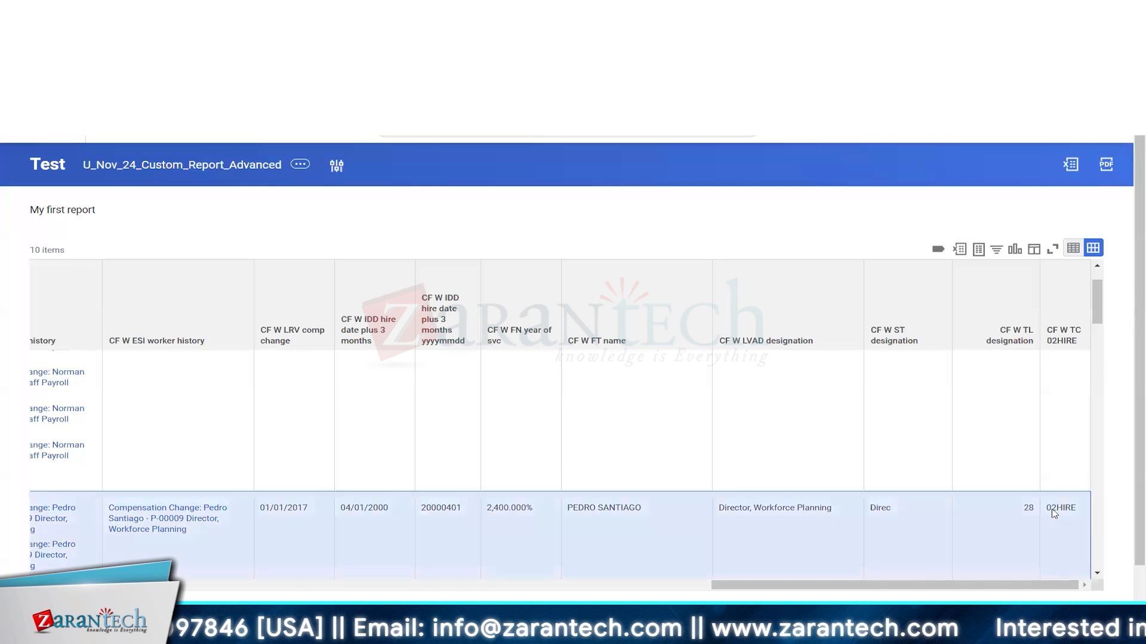
{"action": "double_click", "coordinate": [1060, 508]}
{"action": "scroll", "coordinate": [1065, 439], "scroll_direction": "up", "scroll_amount": 1}
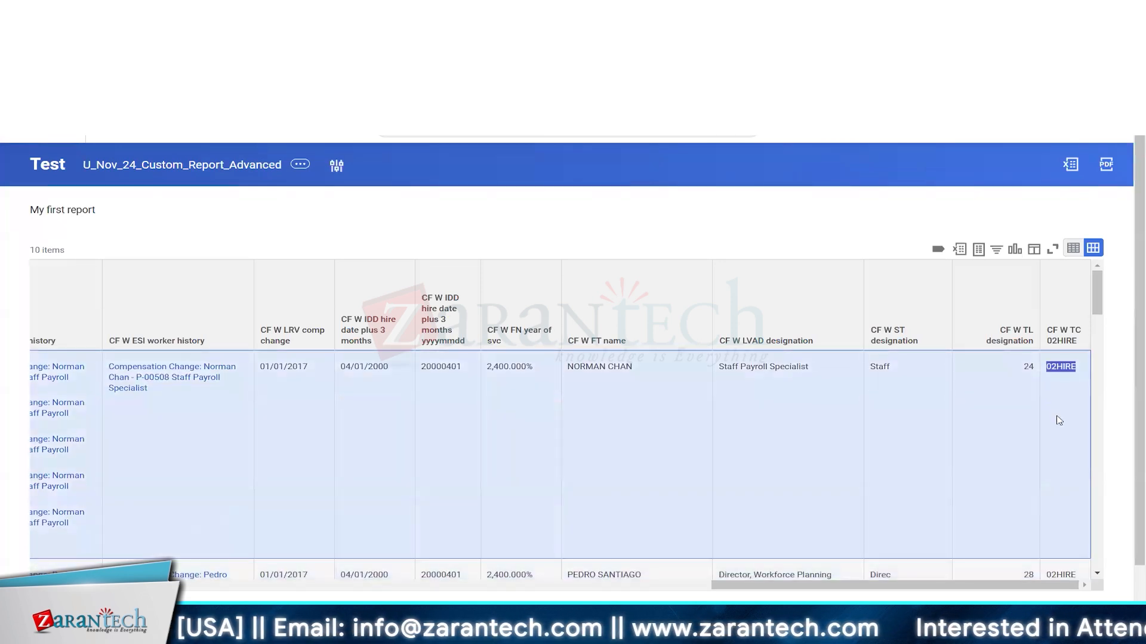
Step: Examine the CF W TC 02HIRE column in the report output for the other workers
{"action": "scroll", "coordinate": [1058, 388], "scroll_direction": "down", "scroll_amount": 2}
{"action": "scroll", "coordinate": [1064, 374], "scroll_direction": "down", "scroll_amount": 2}
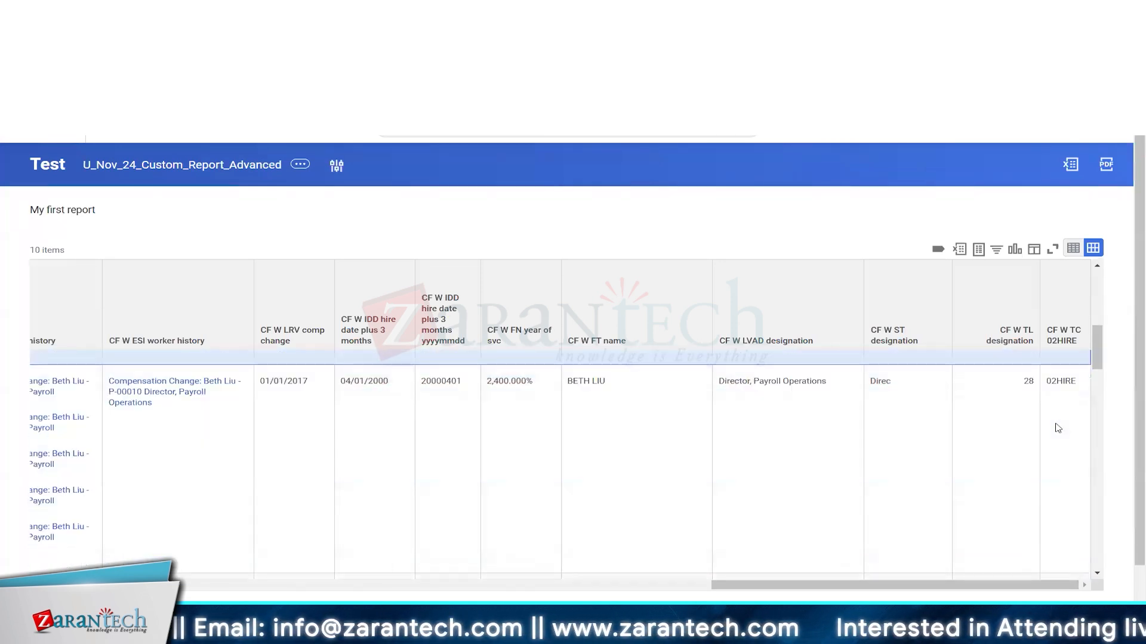
{"action": "double_click", "coordinate": [1057, 382]}
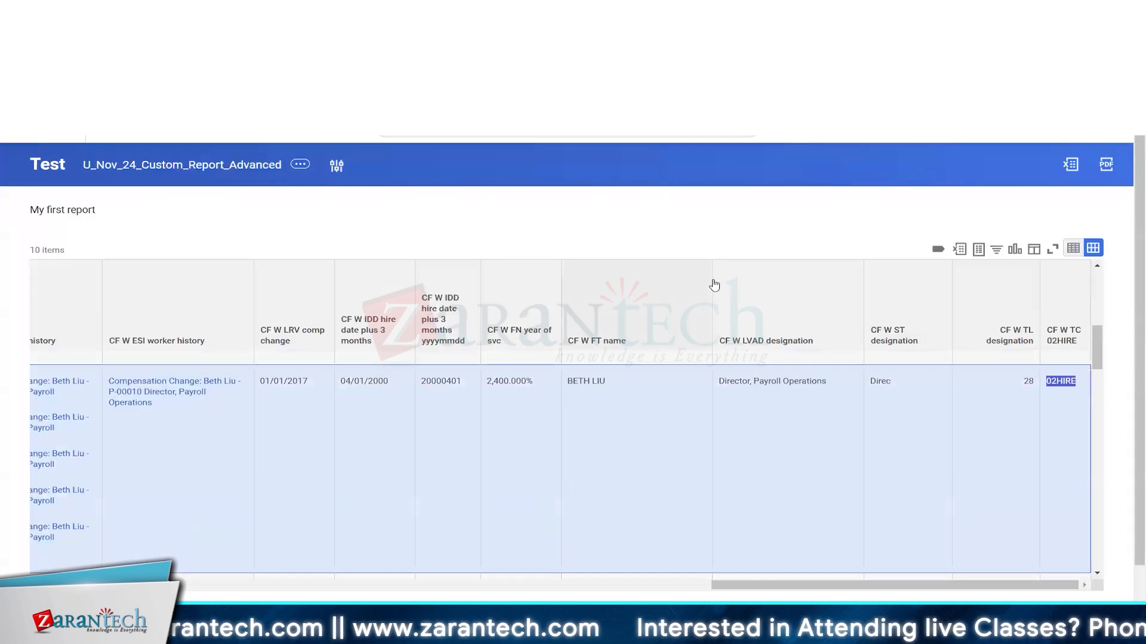
{"action": "scroll", "coordinate": [780, 295], "scroll_direction": "down", "scroll_amount": 1}
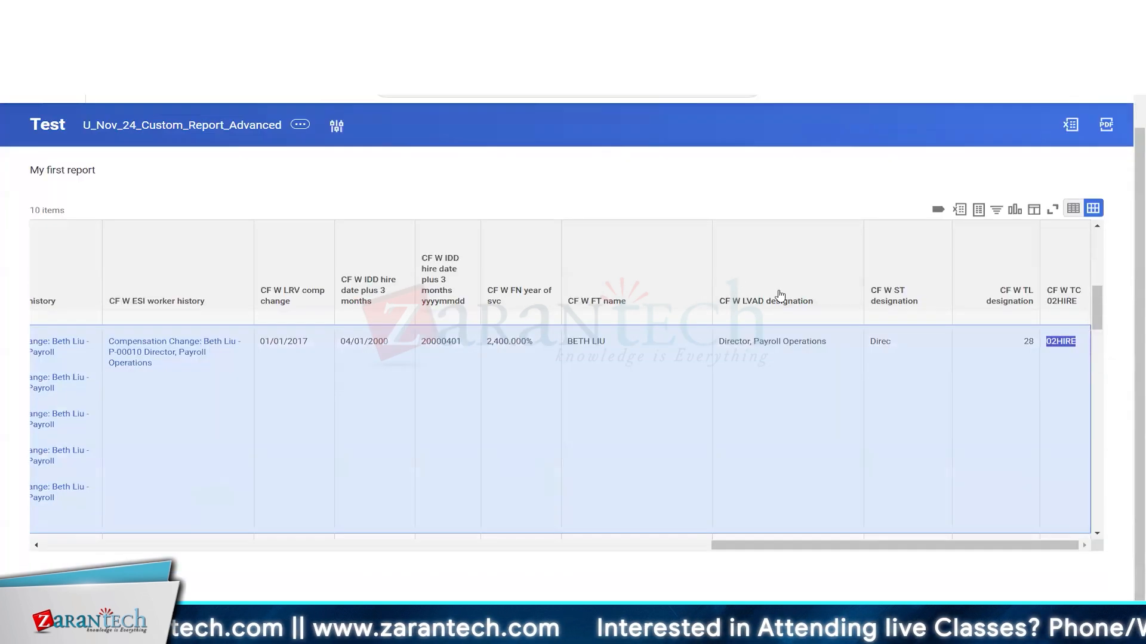
{"action": "left_click", "coordinate": [910, 395]}
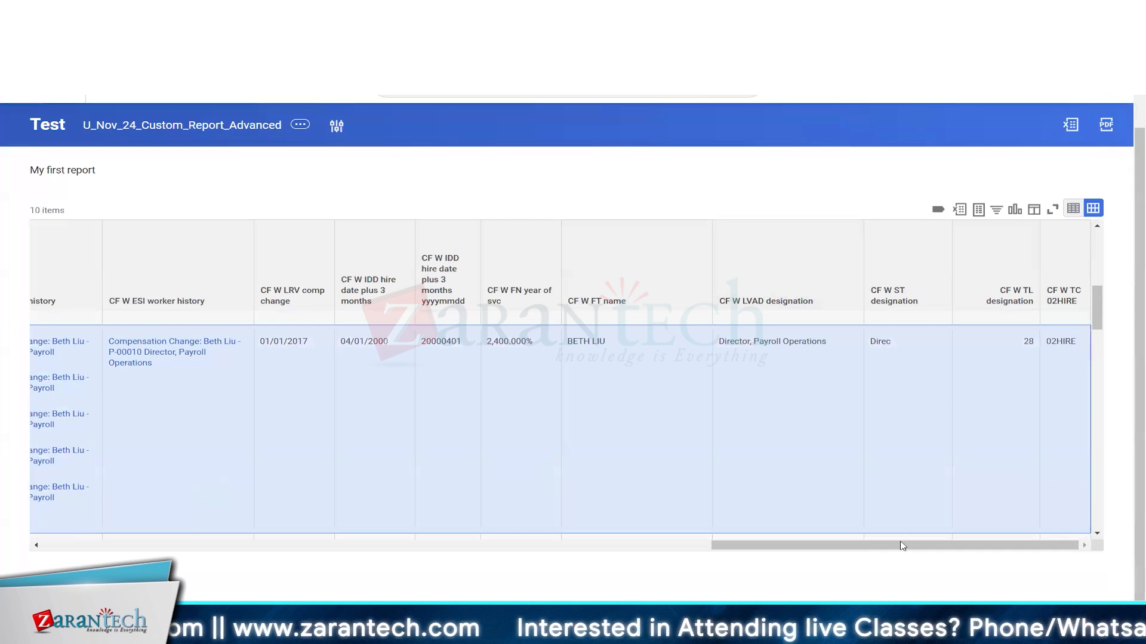
{"action": "left_click_drag", "start_coordinate": [910, 544], "coordinate": [910, 544]}
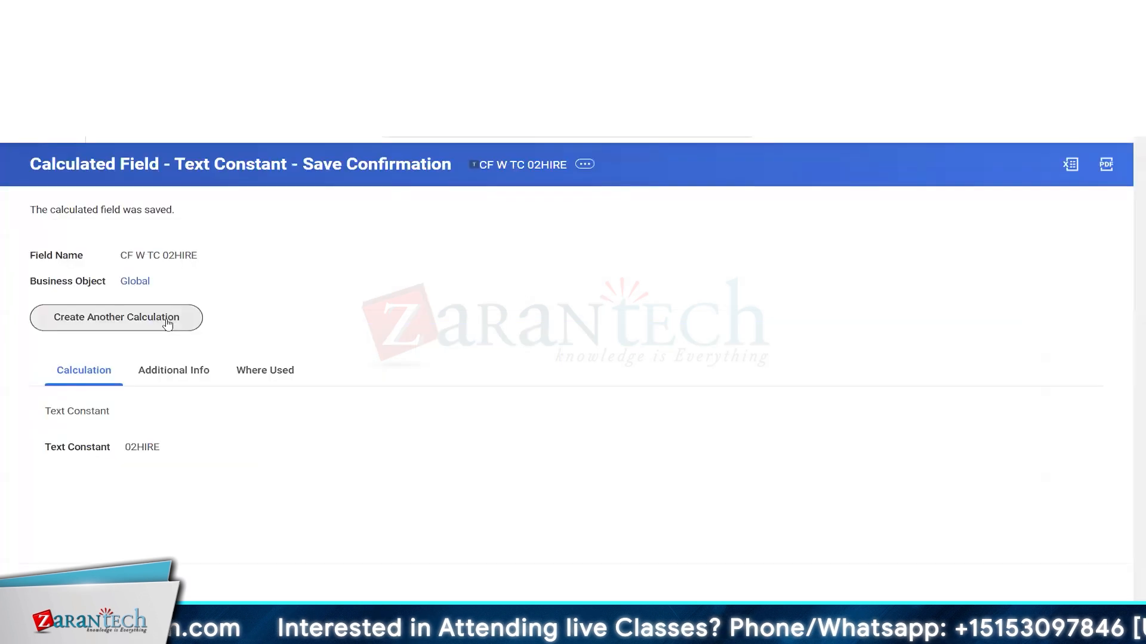
Step: Start another calculated field, look through the list of available functions, and cancel the entry without choosing one
{"action": "left_click", "coordinate": [167, 324]}
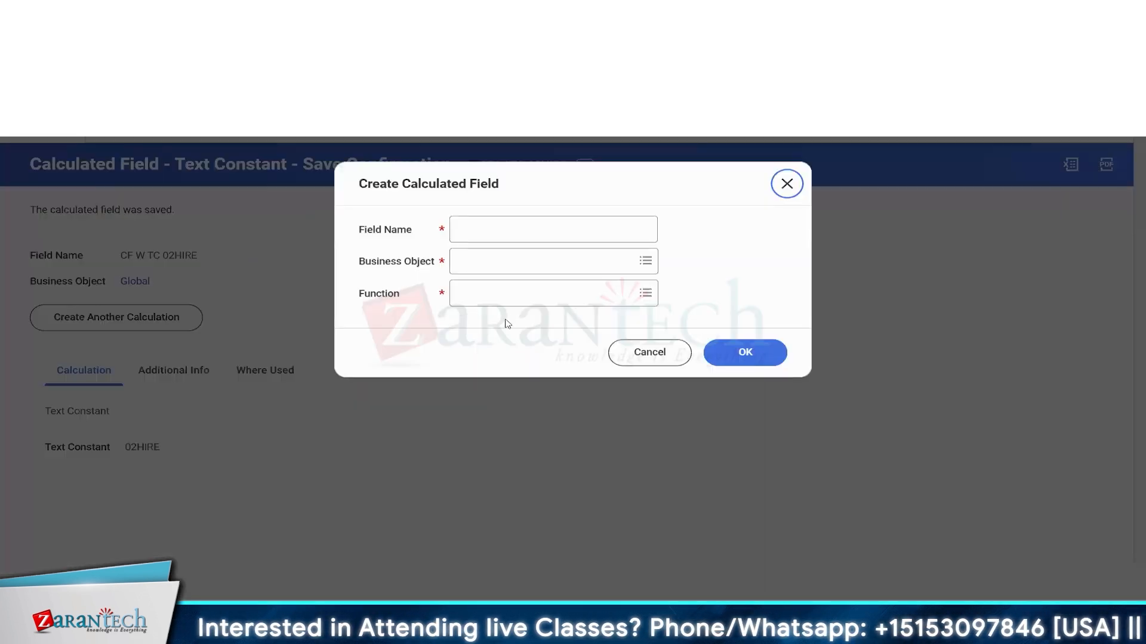
{"action": "left_click", "coordinate": [640, 297]}
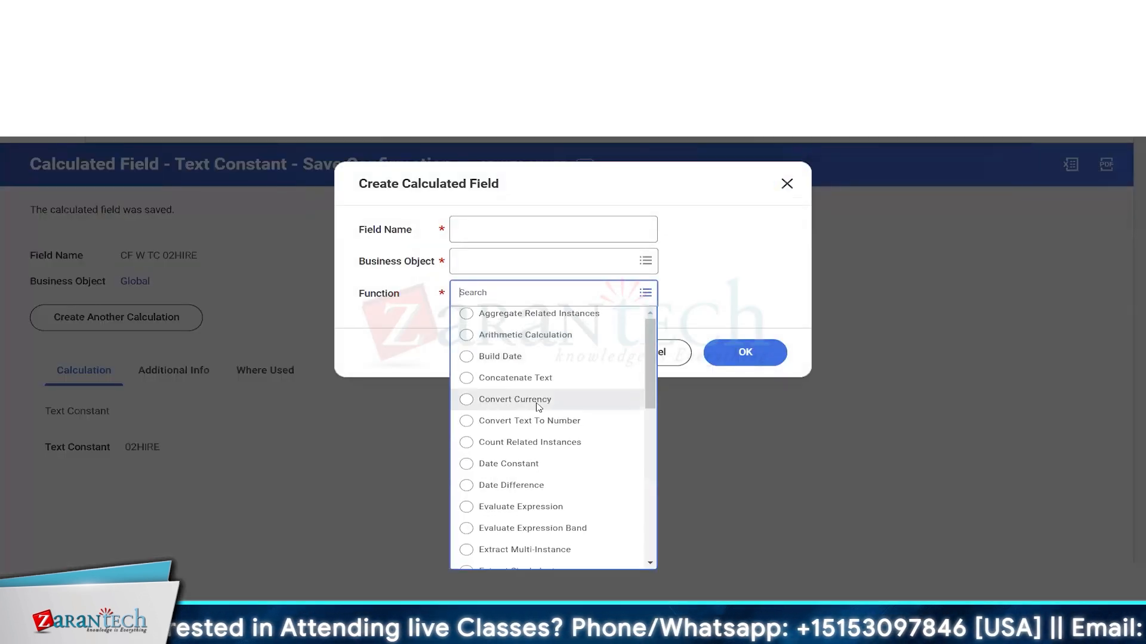
{"action": "scroll", "coordinate": [544, 407], "scroll_direction": "down", "scroll_amount": 5}
{"action": "scroll", "coordinate": [544, 408], "scroll_direction": "down", "scroll_amount": 3}
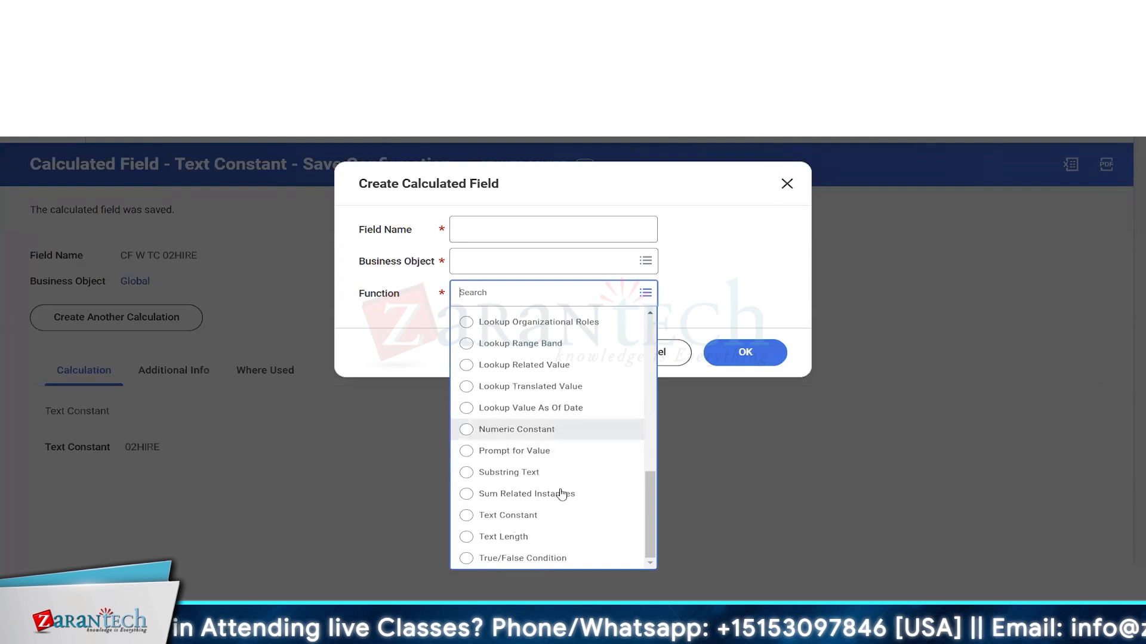
{"action": "scroll", "coordinate": [568, 372], "scroll_direction": "up", "scroll_amount": 8}
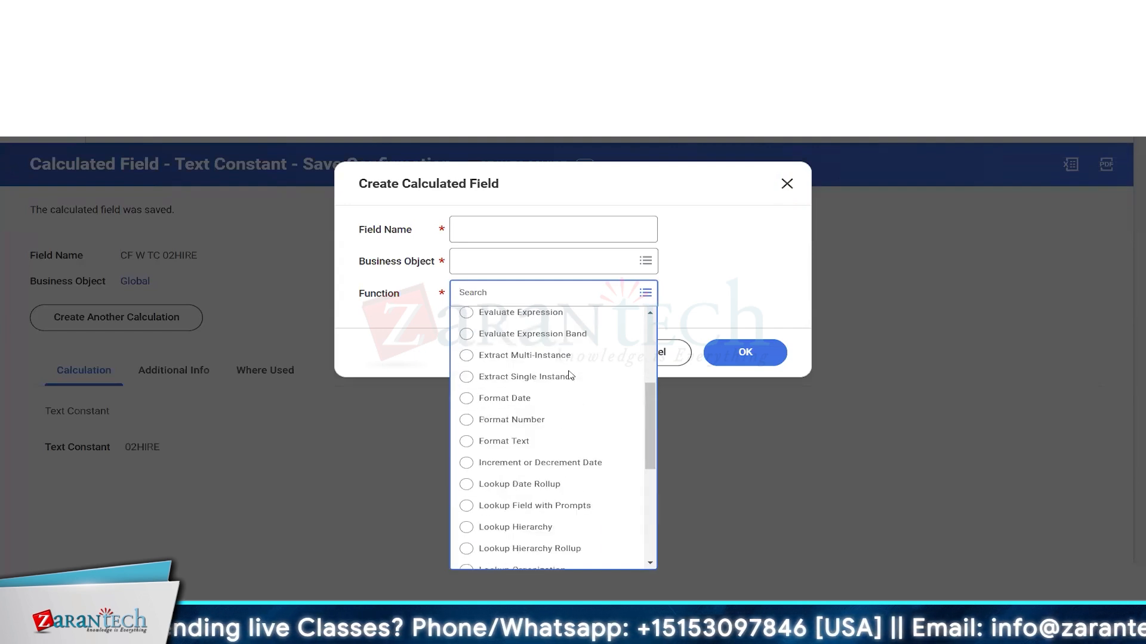
{"action": "left_click", "coordinate": [727, 286]}
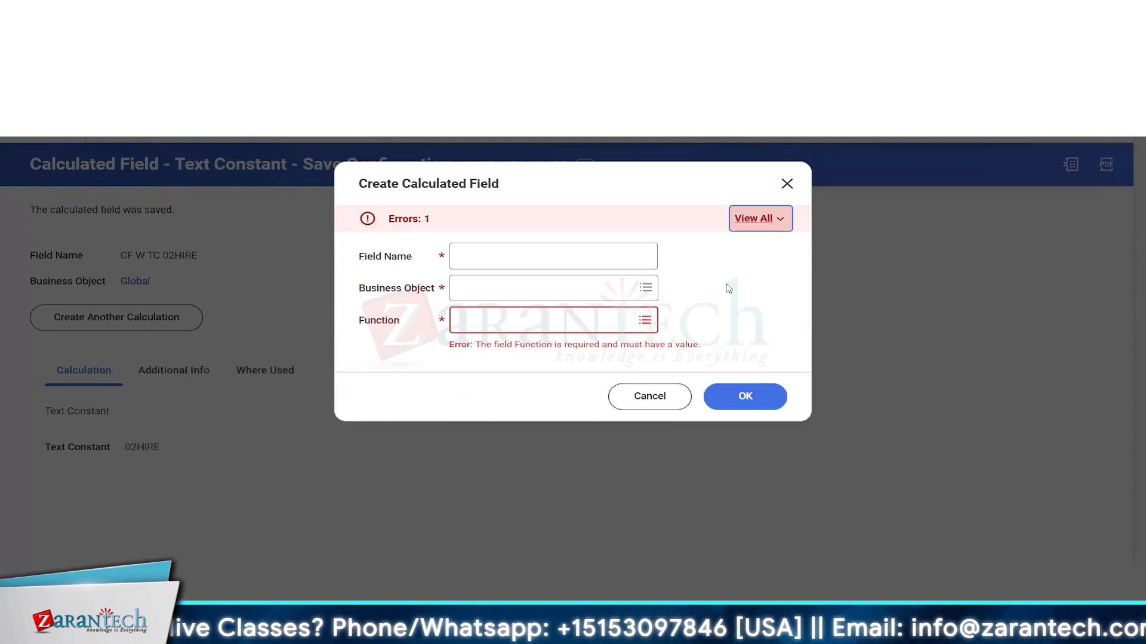
{"action": "left_click", "coordinate": [638, 408]}
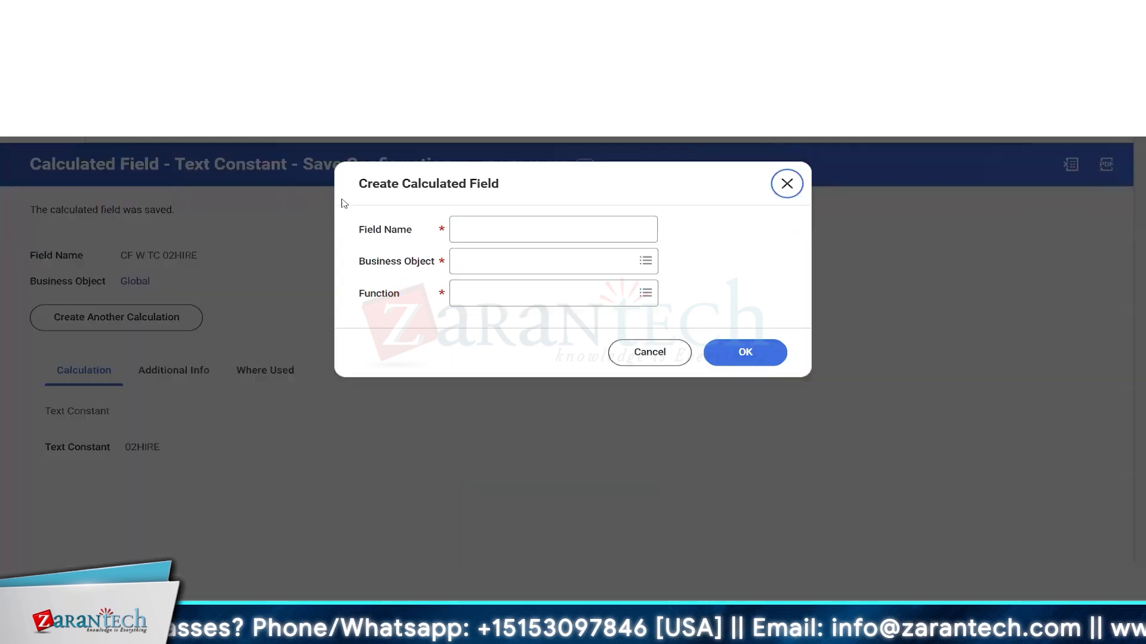